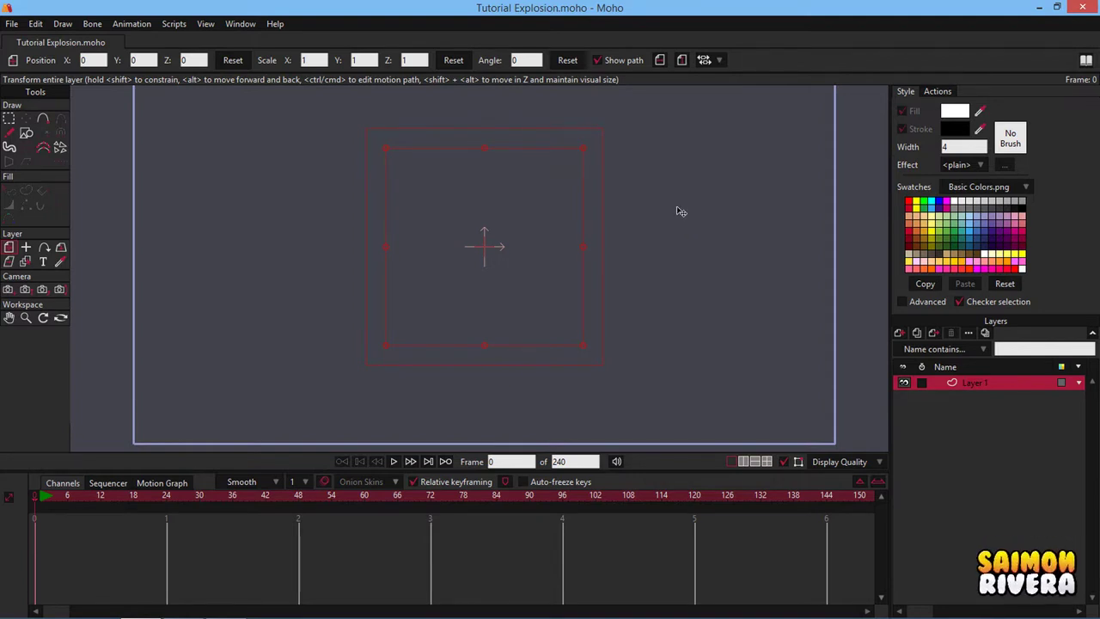
Draw a filled circle centred near the canvas origin on Layer 1.
left_click_drag(669, 190, 668, 196)
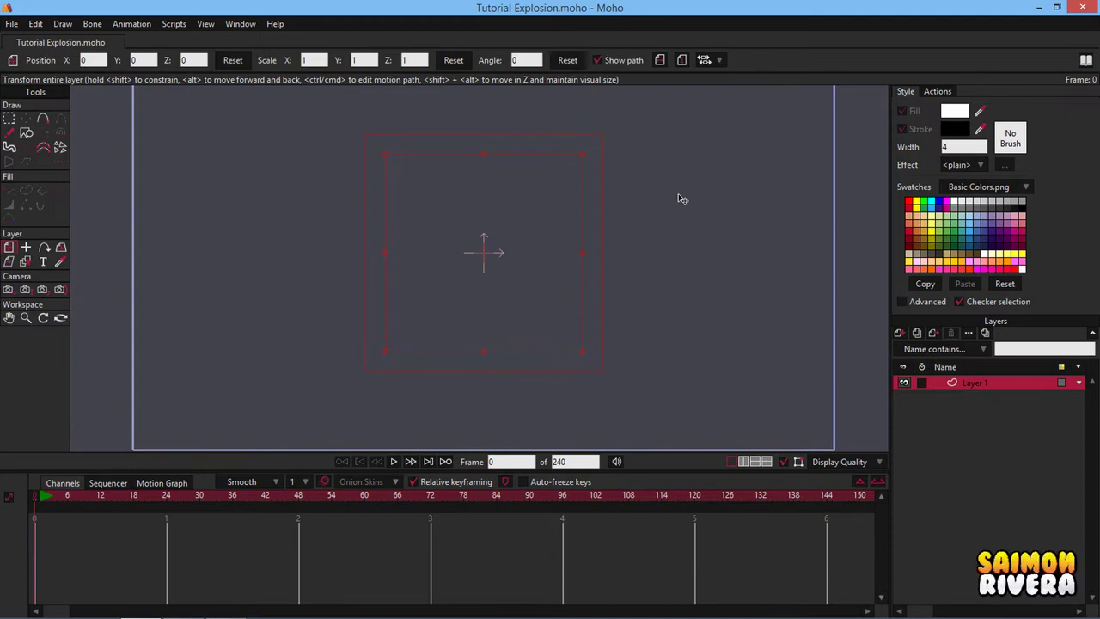
left_click_drag(681, 195, 679, 199)
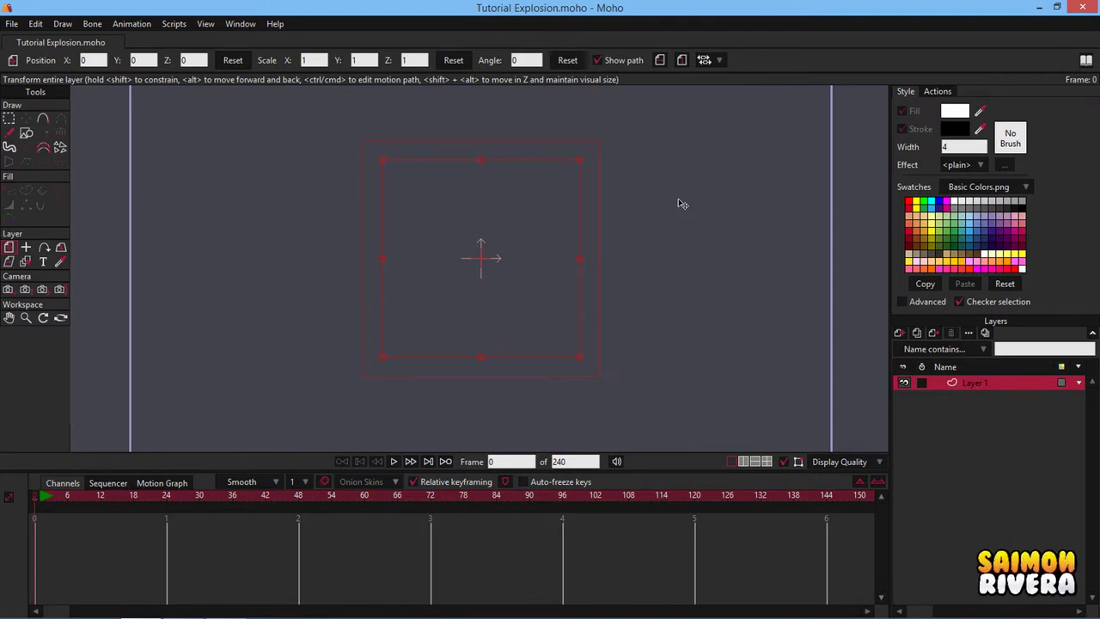
left_click(26, 132)
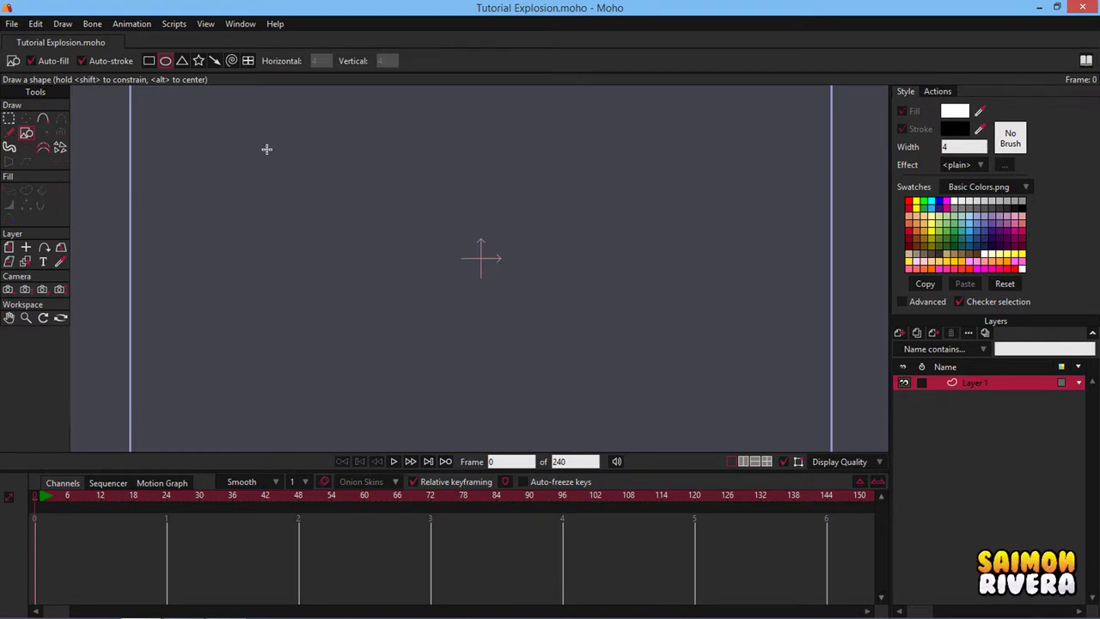
left_click_drag(437, 220, 524, 286)
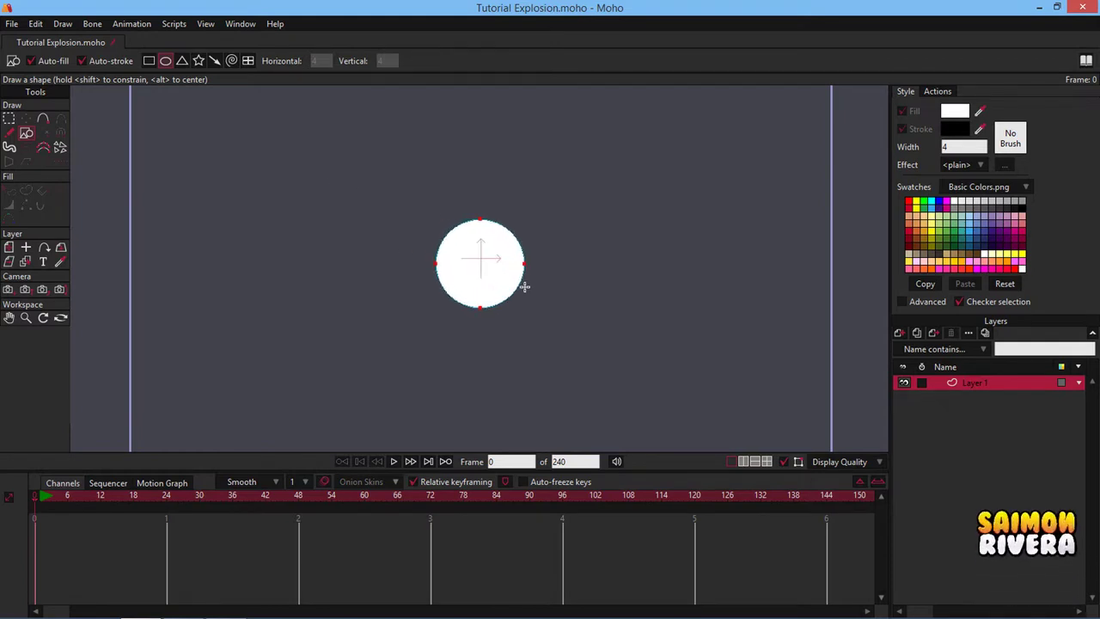
Turn off the circle's stroke and change its fill to orange FE8727.
left_click(9, 192)
left_click(475, 273)
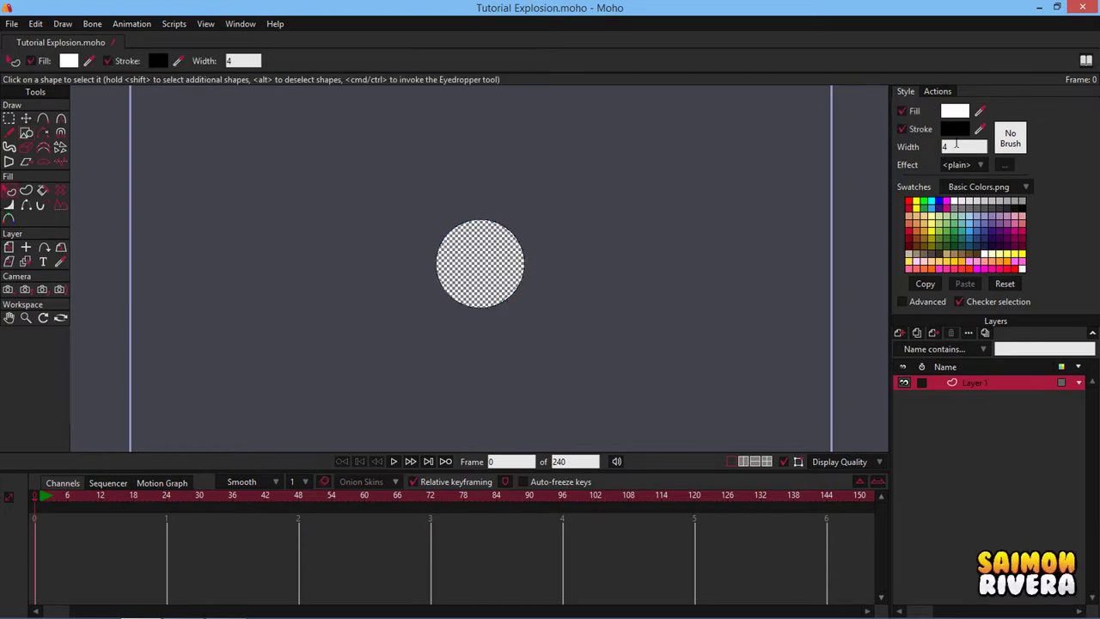
left_click(919, 129)
left_click(955, 111)
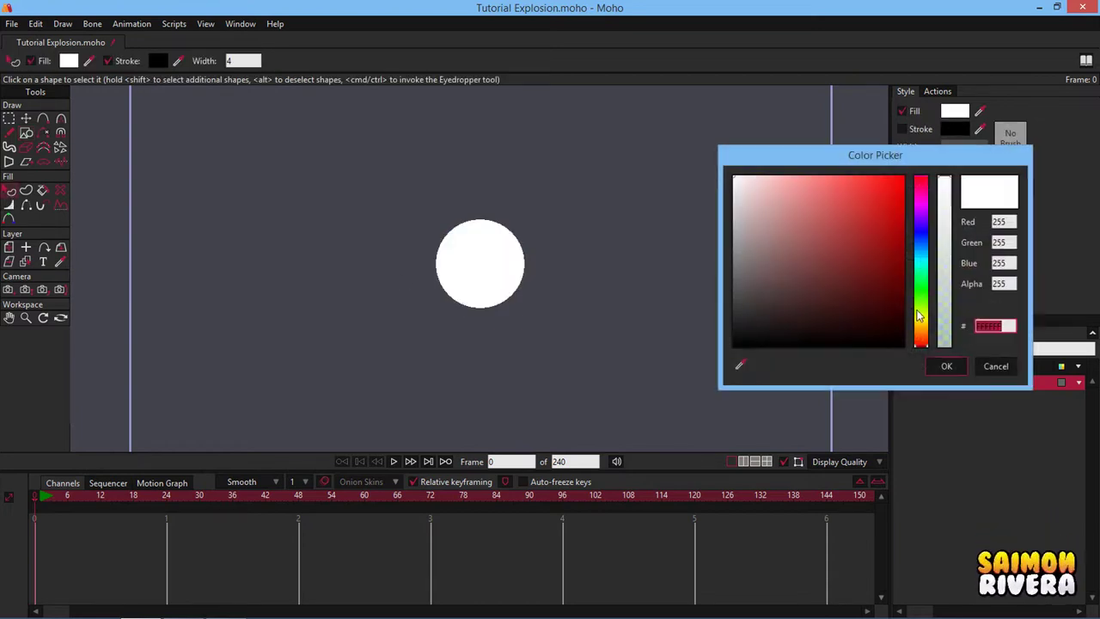
left_click_drag(918, 316, 931, 340)
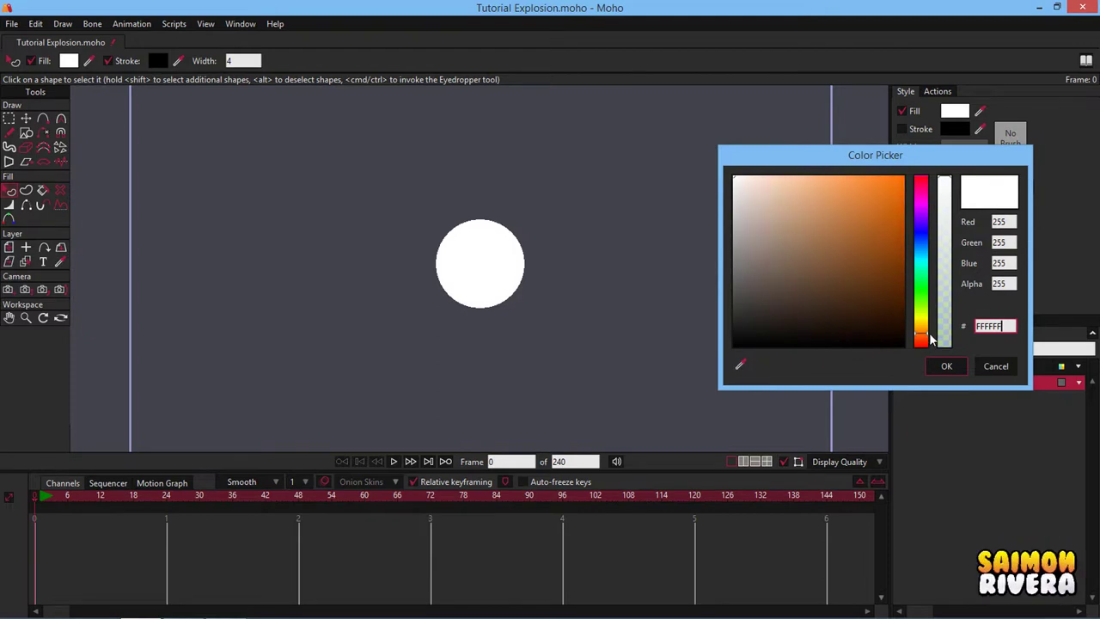
left_click_drag(903, 231, 870, 180)
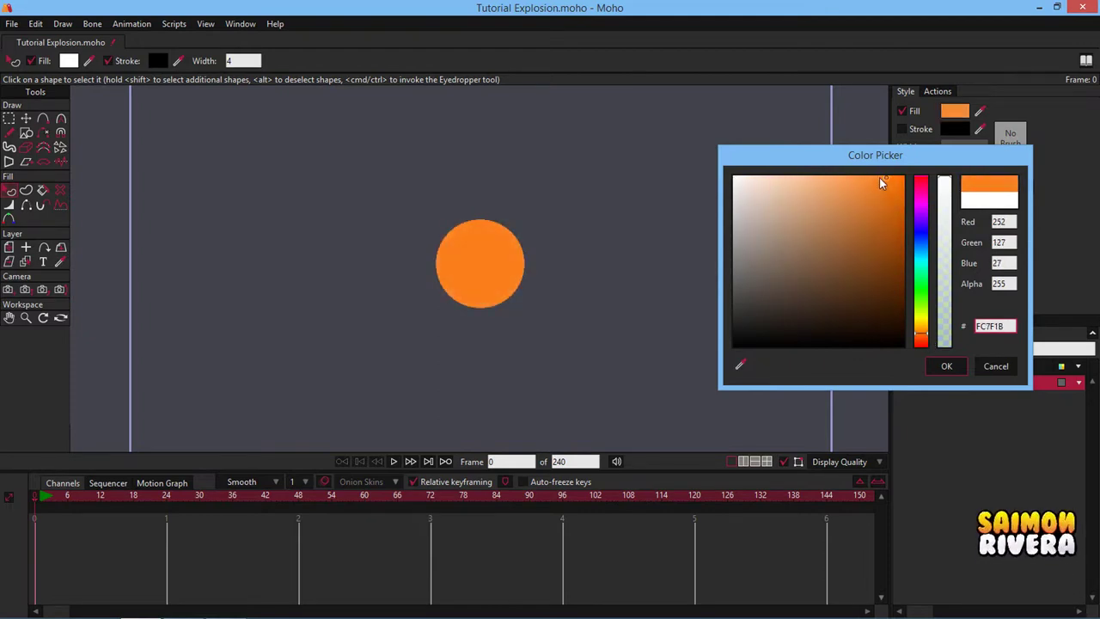
left_click(950, 366)
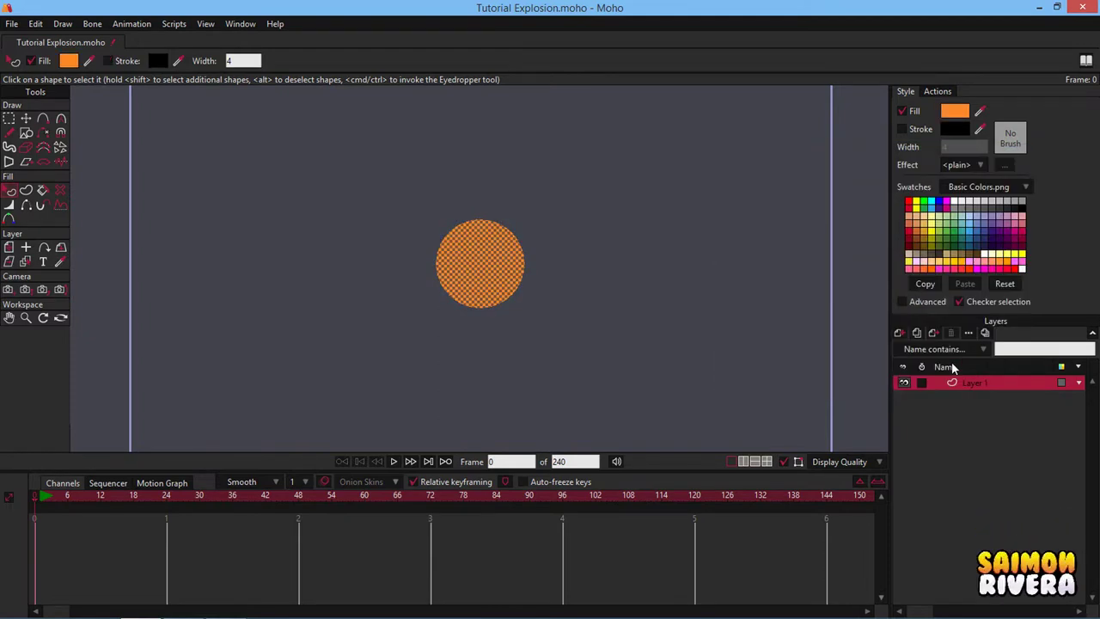
Set the alpha of the circle's orange fill to 33.
left_click_drag(636, 265, 622, 279)
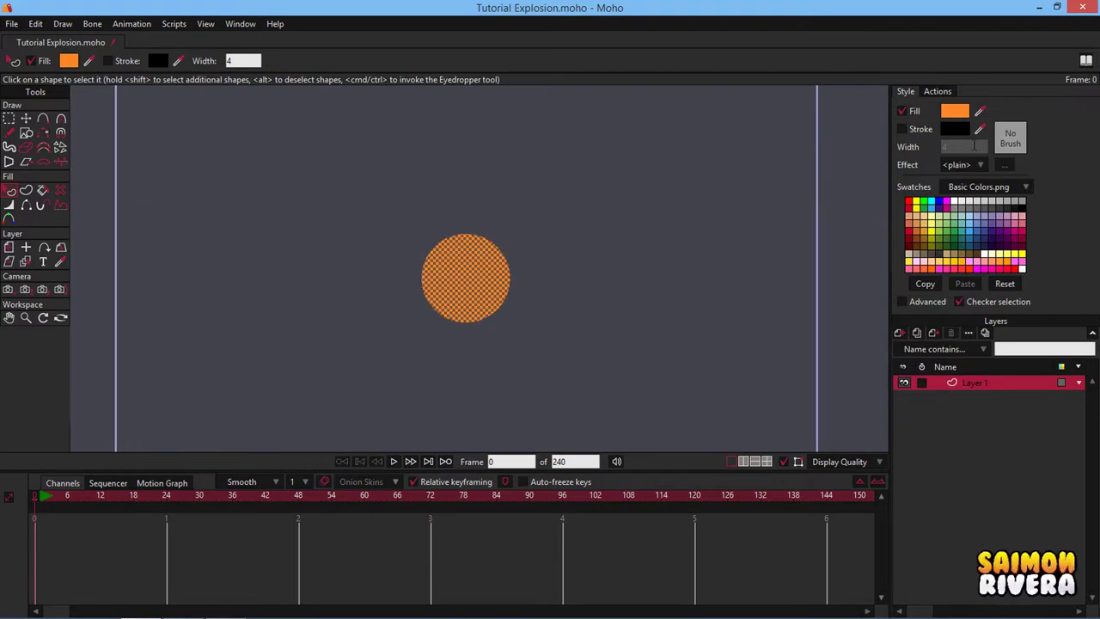
left_click(961, 112)
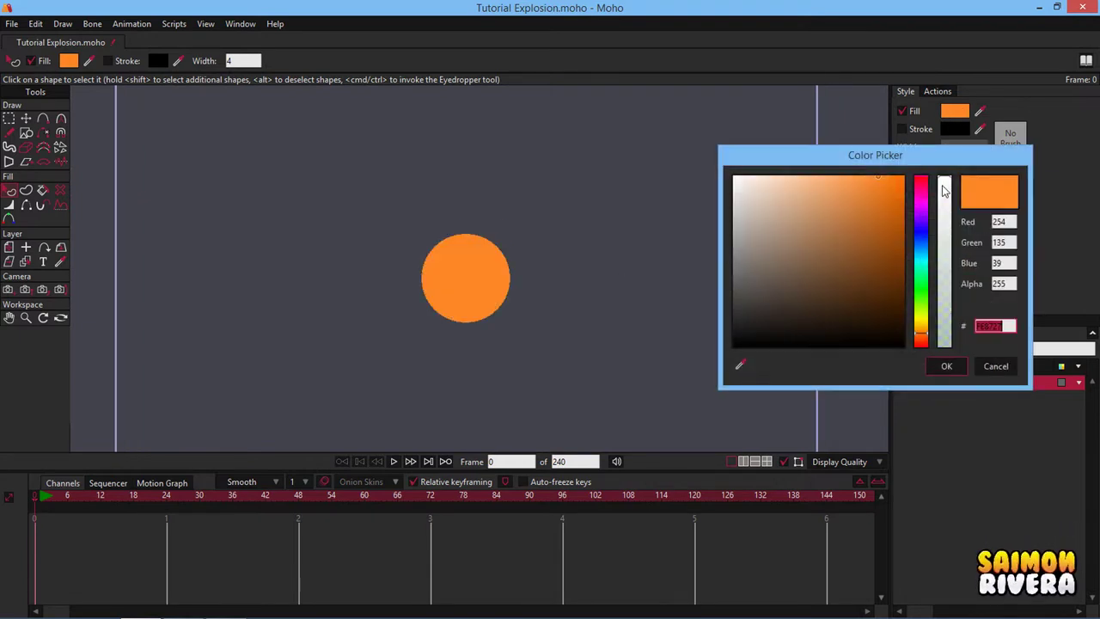
left_click(1007, 284)
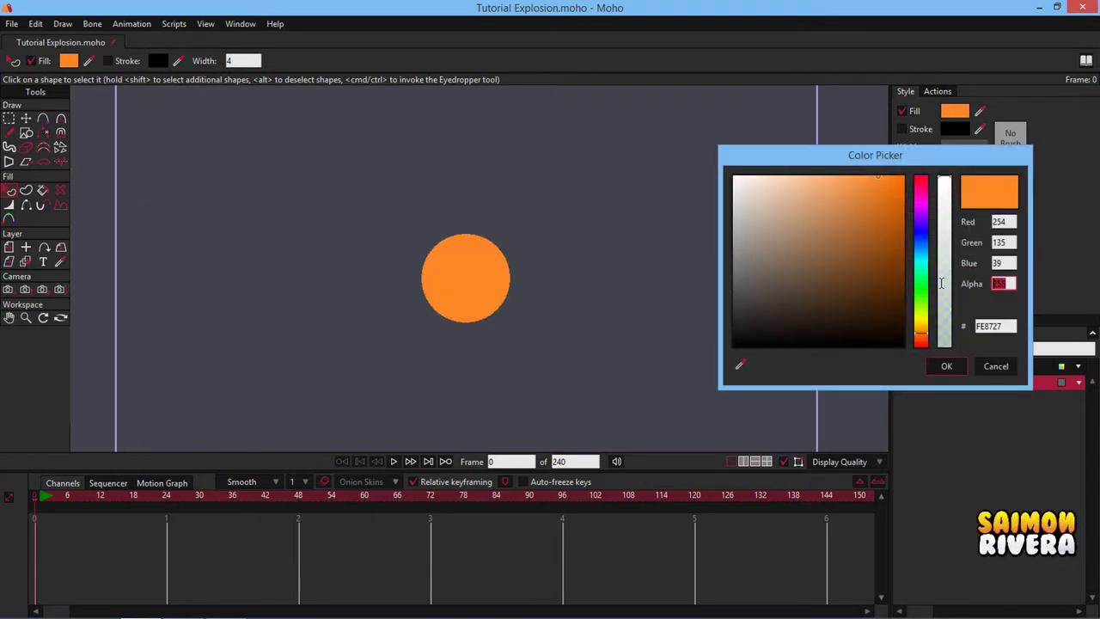
type("33")
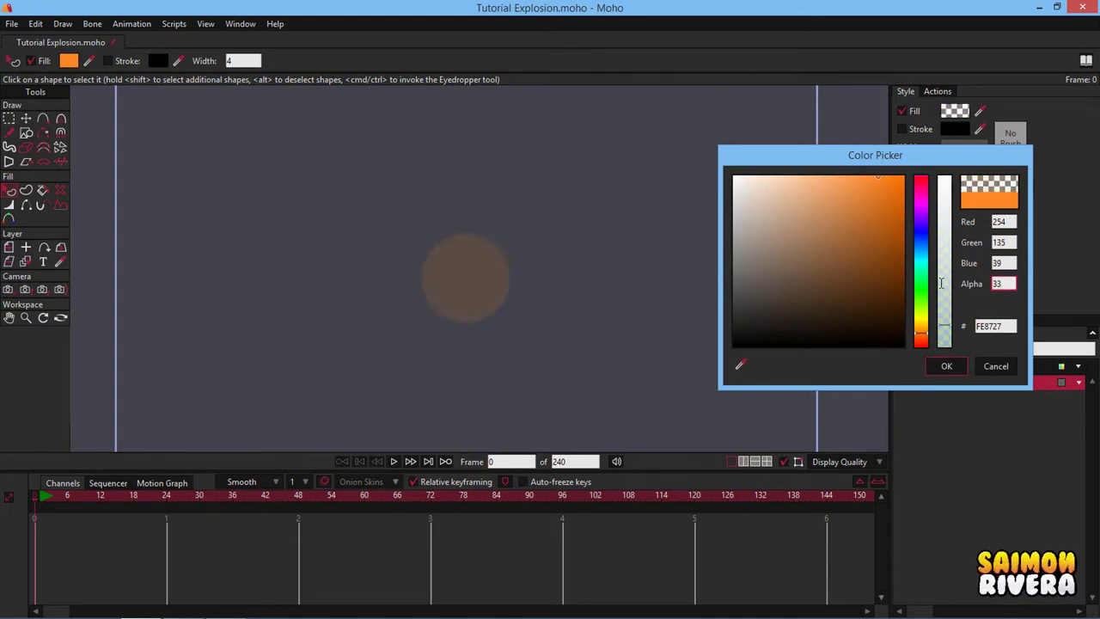
key("Return")
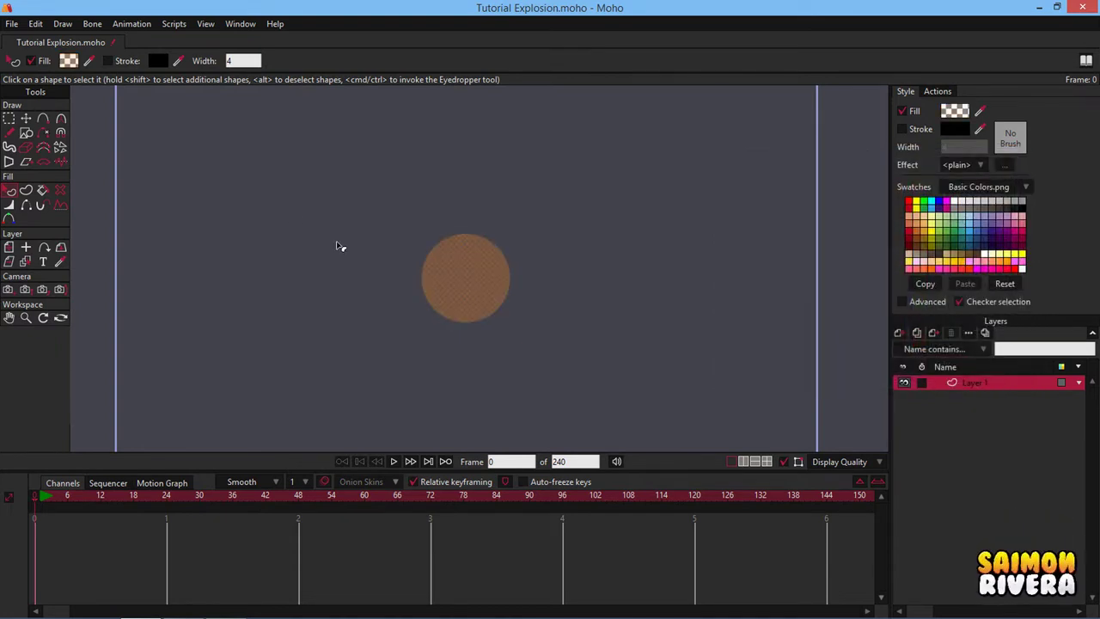
Add points around the circle's outline with sharp corners off, offsetting them in and out to form an irregular blob.
left_click(43, 118)
left_click(313, 64)
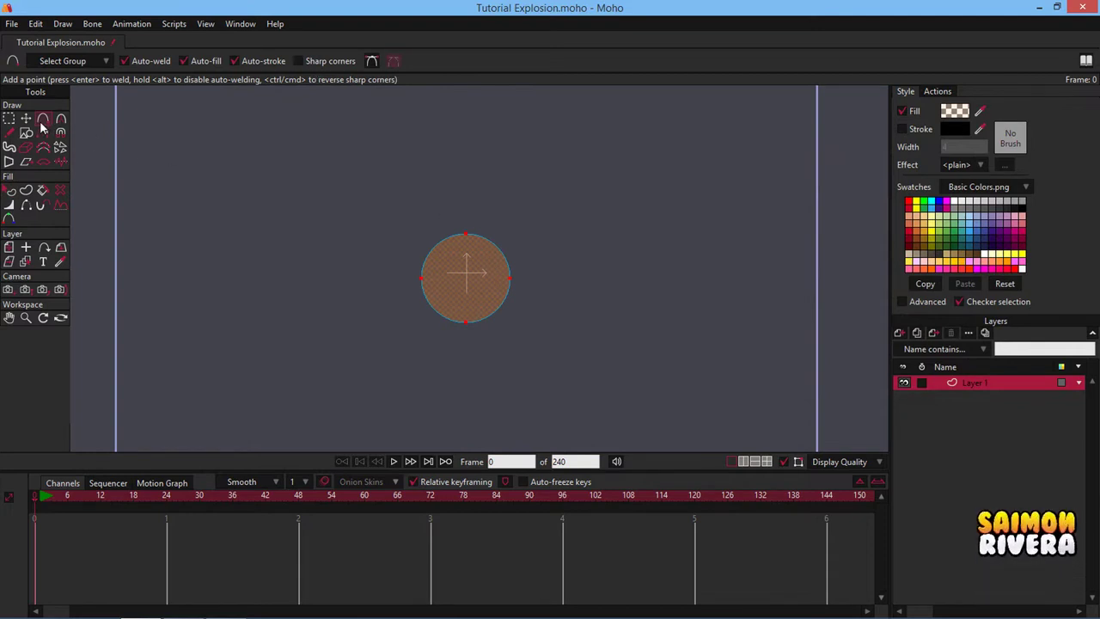
scroll(516, 284, "up", 3)
left_click_drag(486, 227, 499, 218)
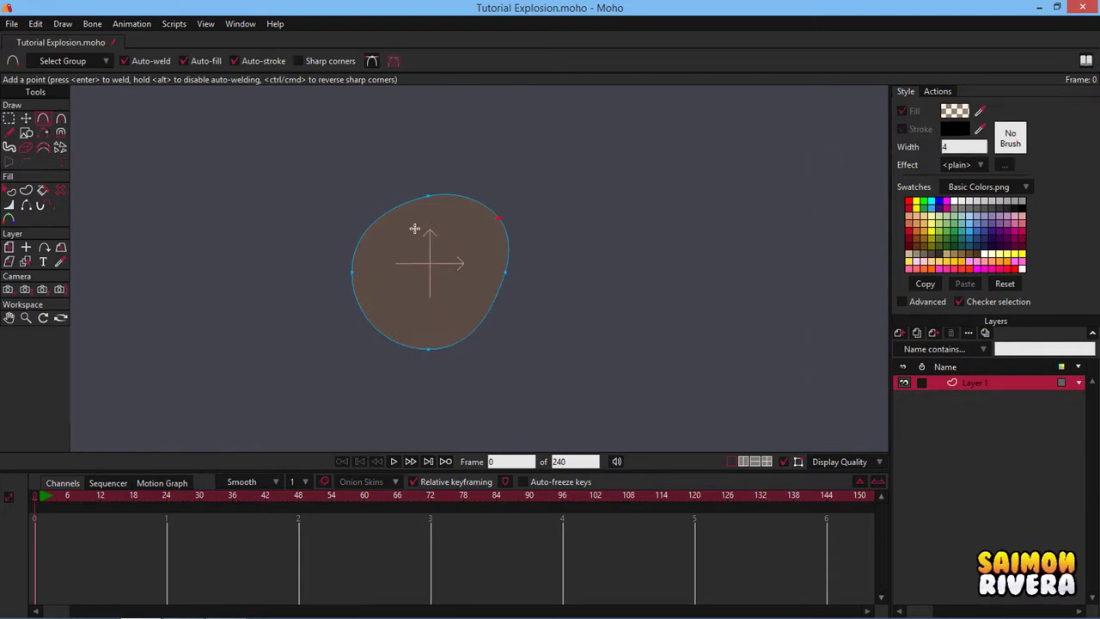
left_click_drag(379, 217, 366, 212)
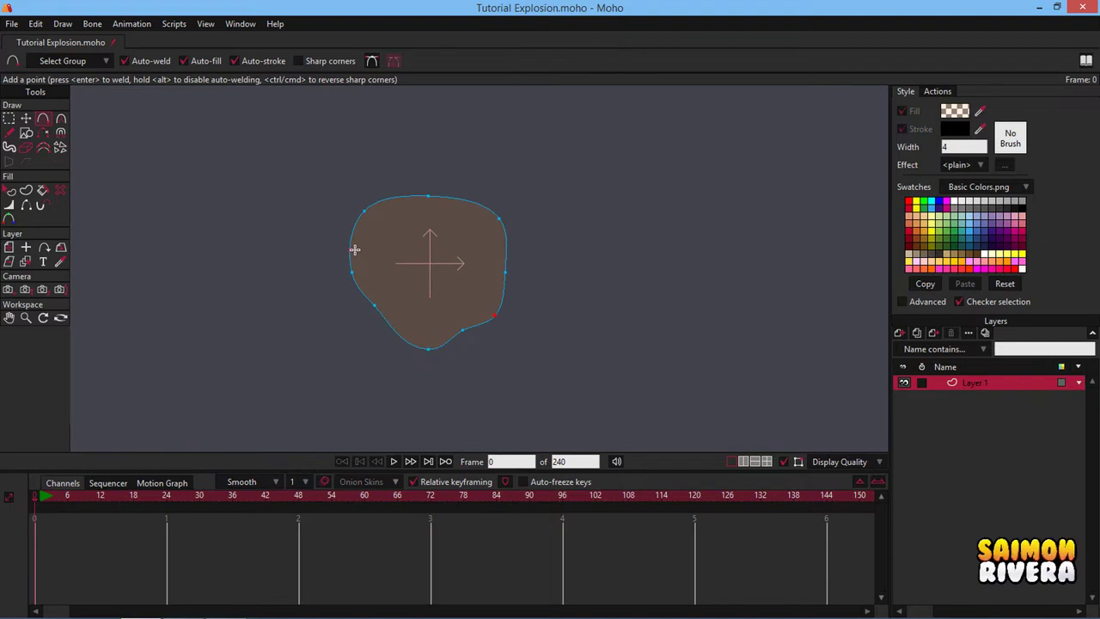
left_click_drag(353, 251, 340, 249)
left_click_drag(387, 203, 398, 211)
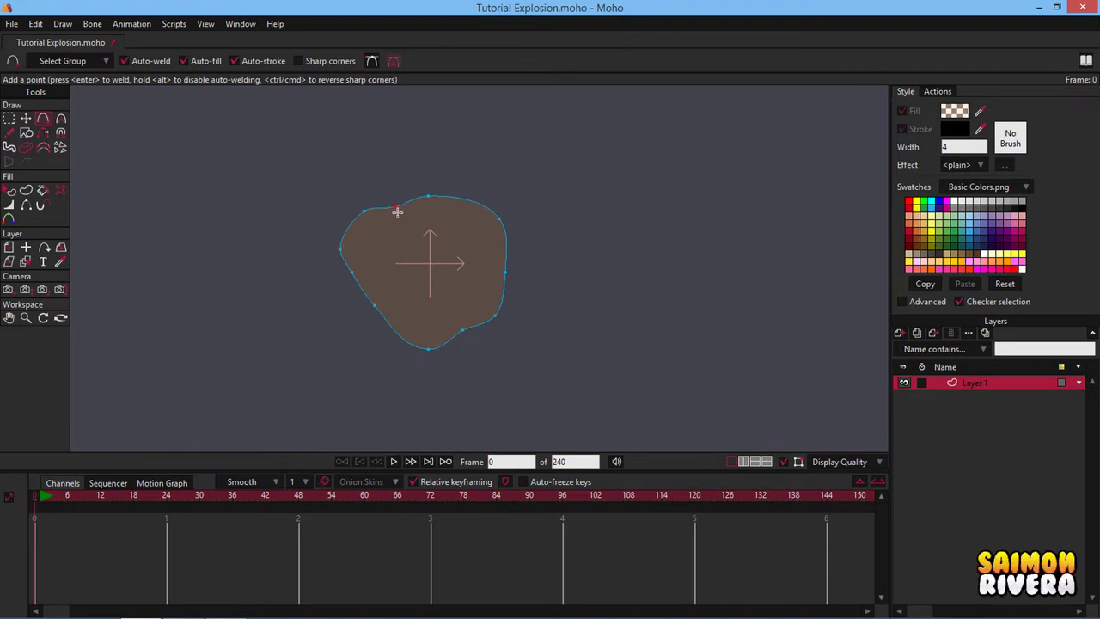
left_click_drag(467, 203, 470, 210)
Select all points of the blob and scale it down to about half its size around the origin.
left_click(9, 118)
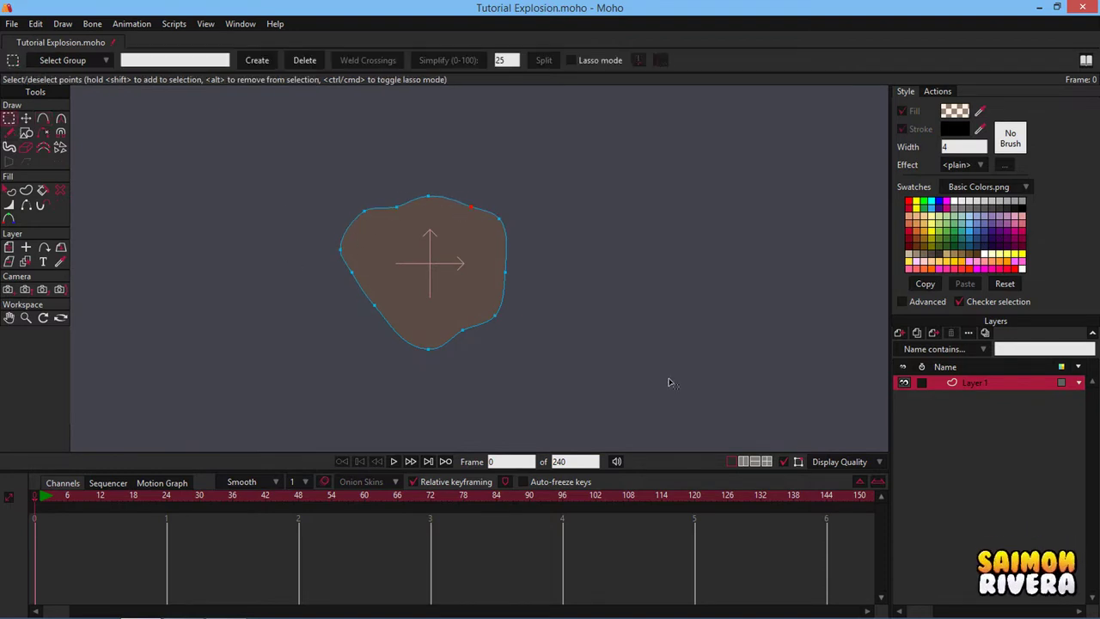
left_click_drag(668, 379, 20, 105)
left_click(26, 117)
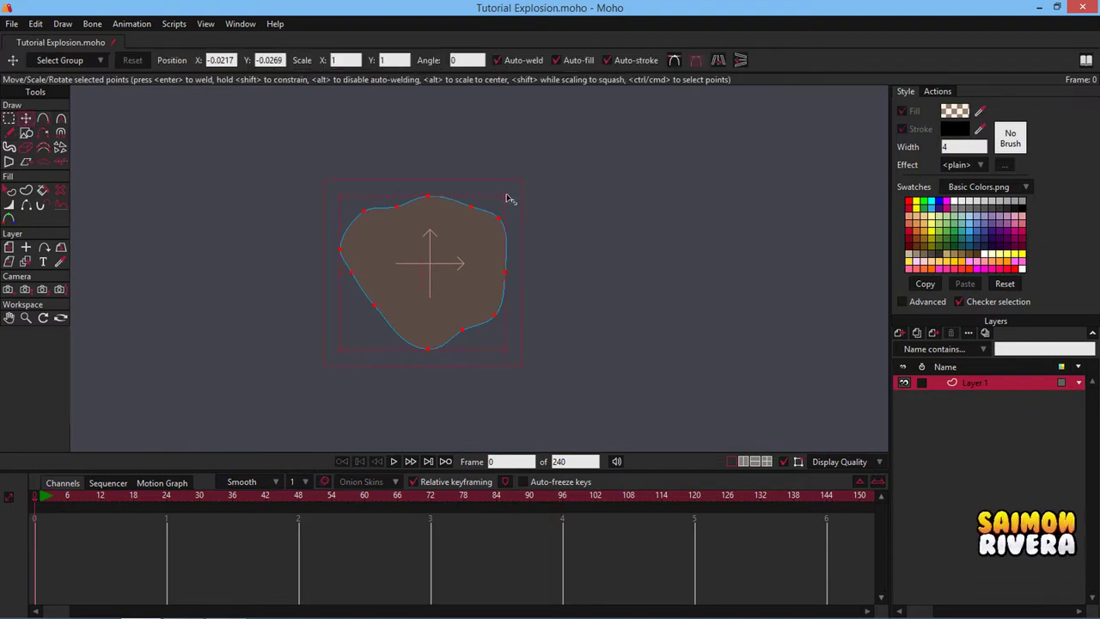
left_click_drag(506, 197, 446, 255)
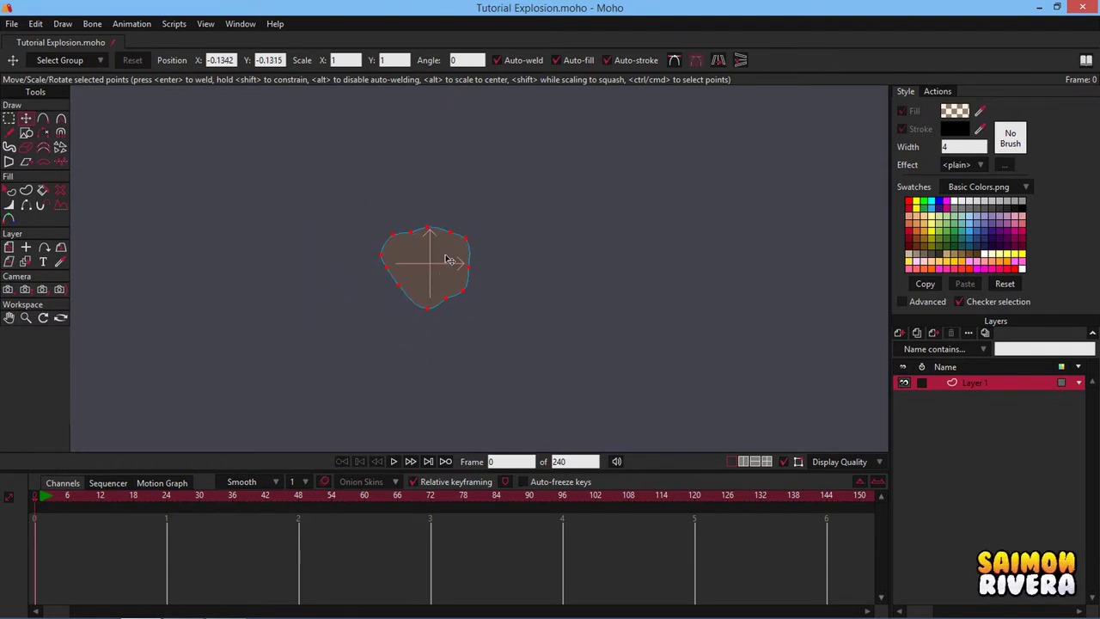
scroll(525, 282, "down", 2)
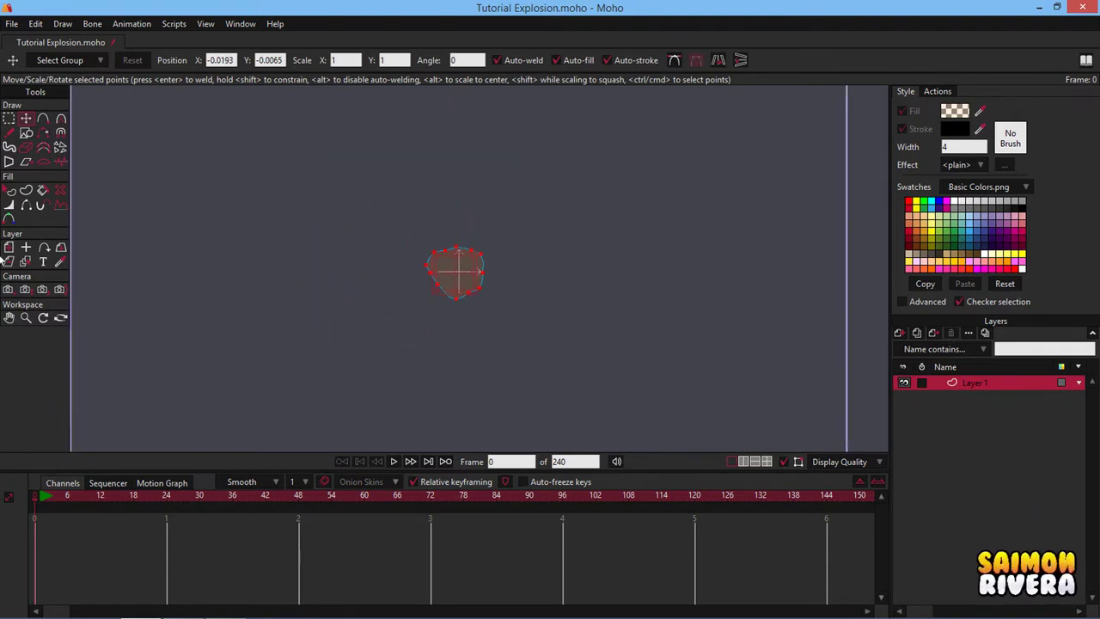
key("q")
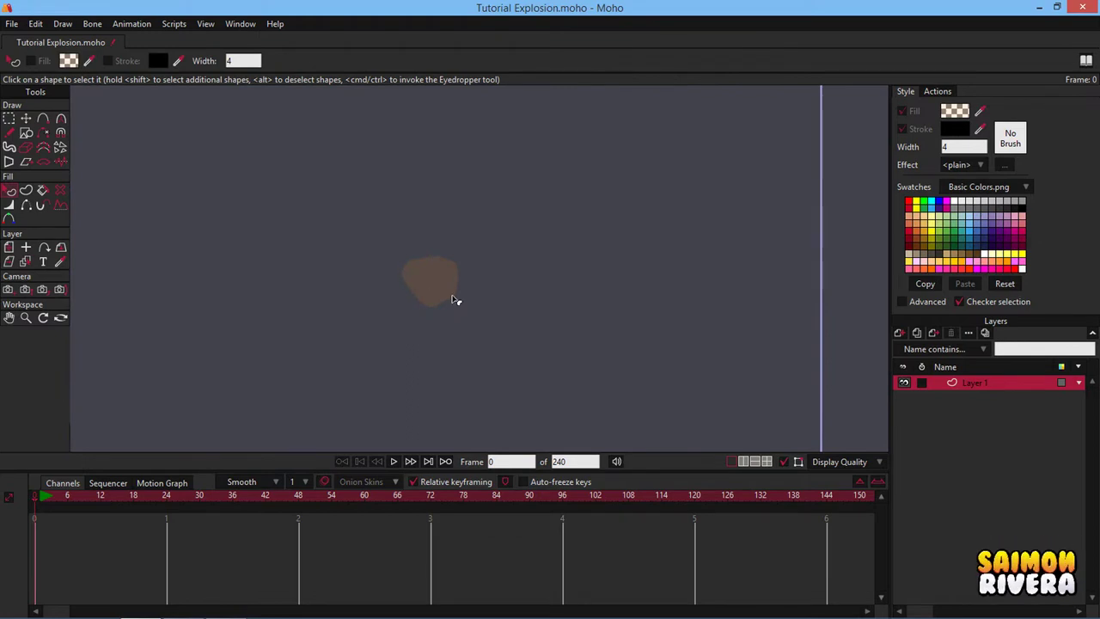
left_click_drag(455, 301, 475, 295)
Rename Layer 1 as "Fuego 1".
double_click(978, 385)
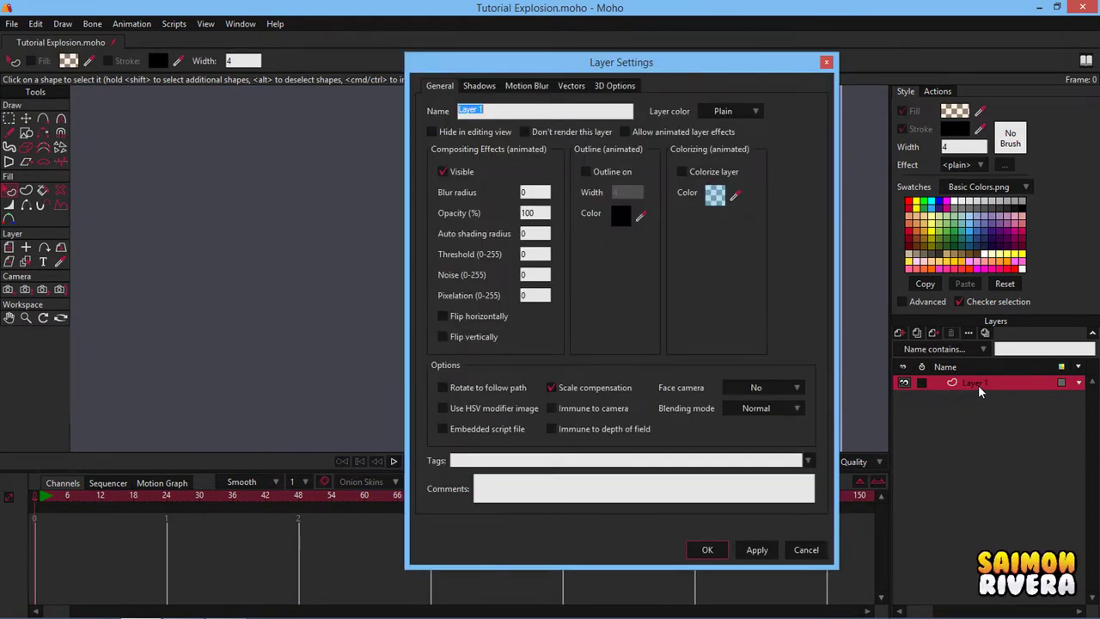
type("P")
type("uego 1")
key("Return")
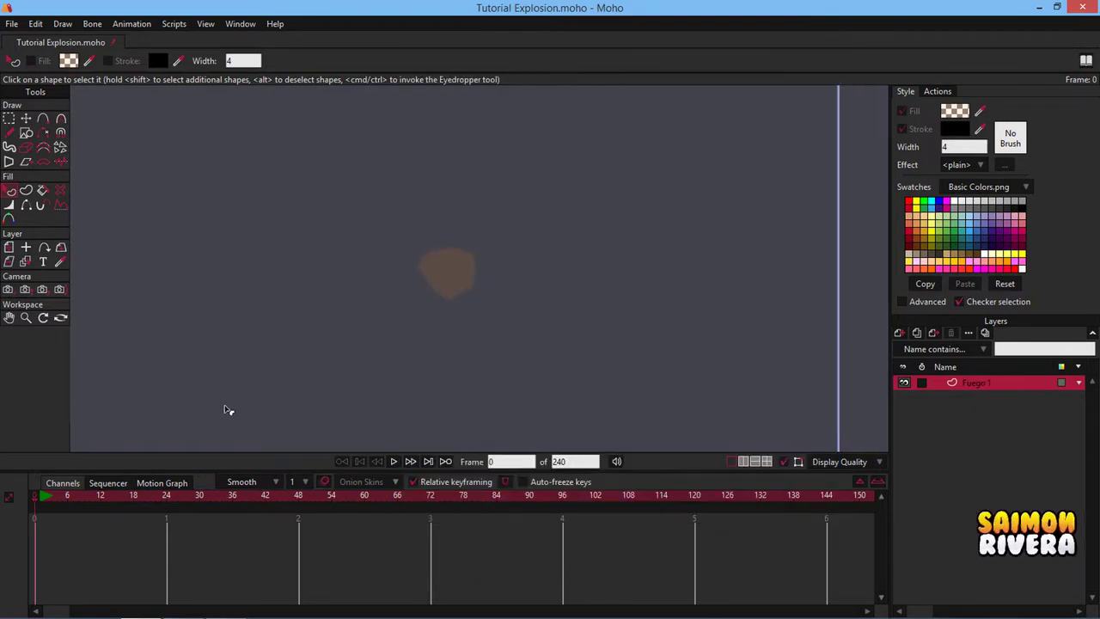
Keyframe the blob's existing fill color at frame 1 without altering its color or alpha.
left_click(40, 499)
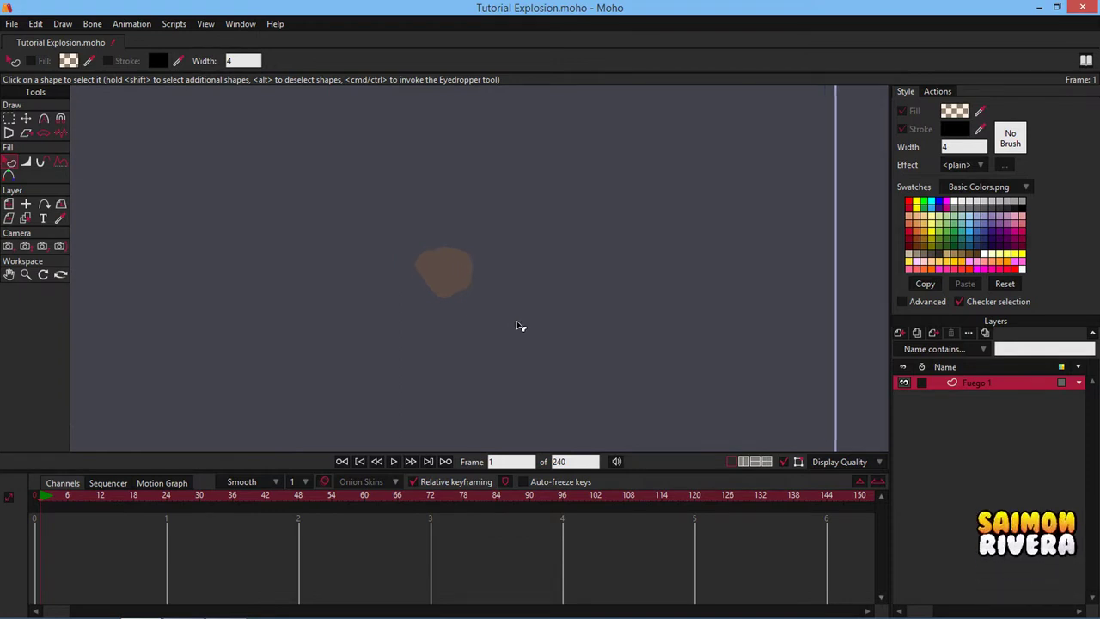
left_click(462, 286)
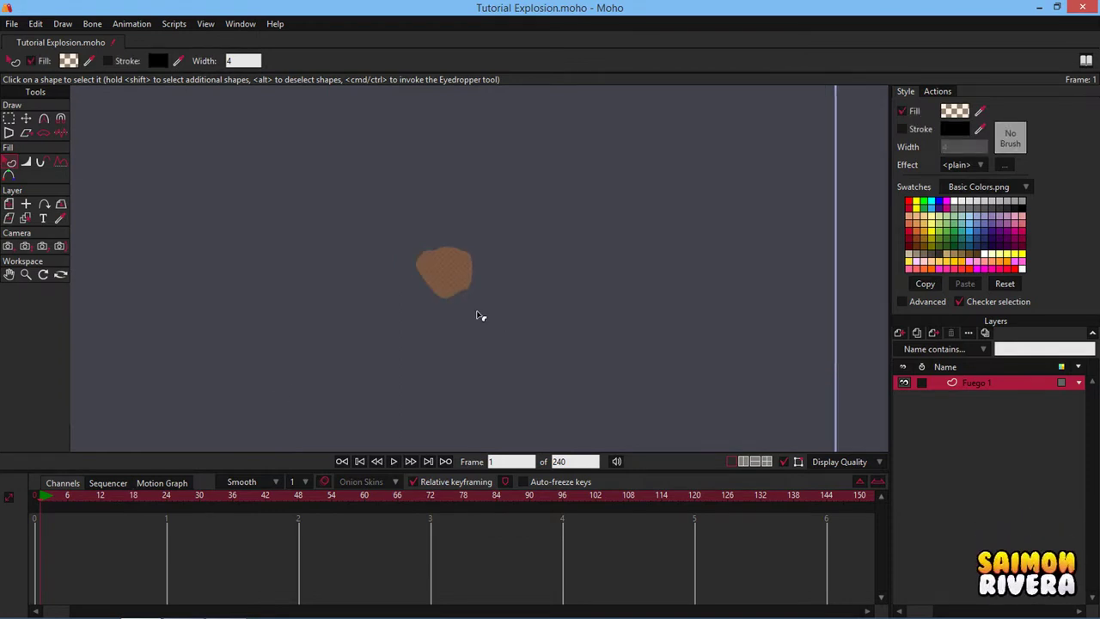
left_click(950, 114)
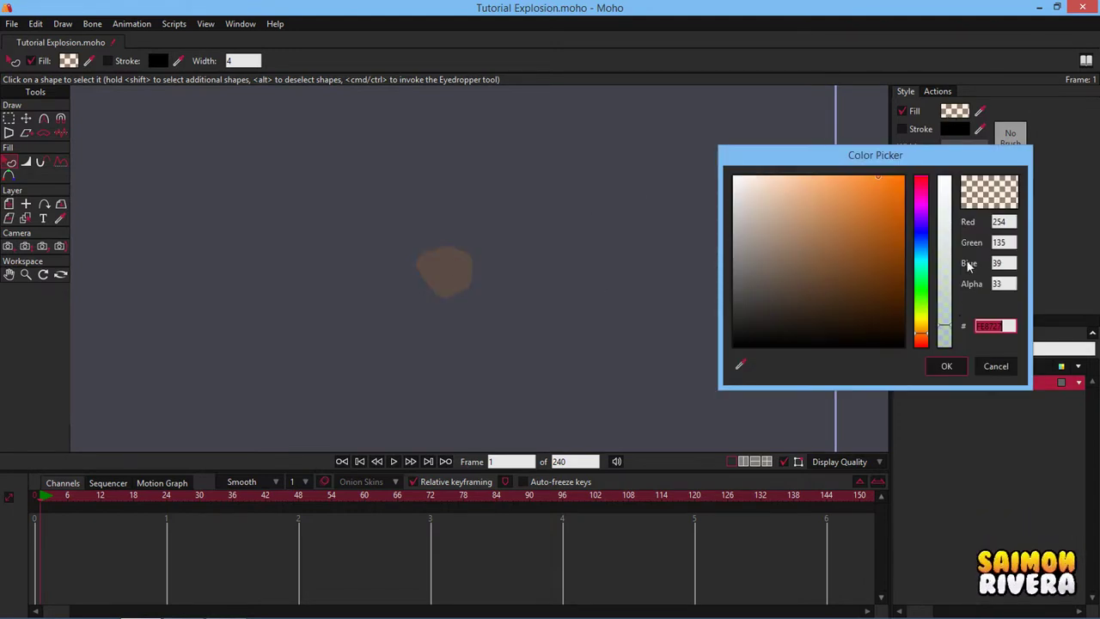
left_click(947, 366)
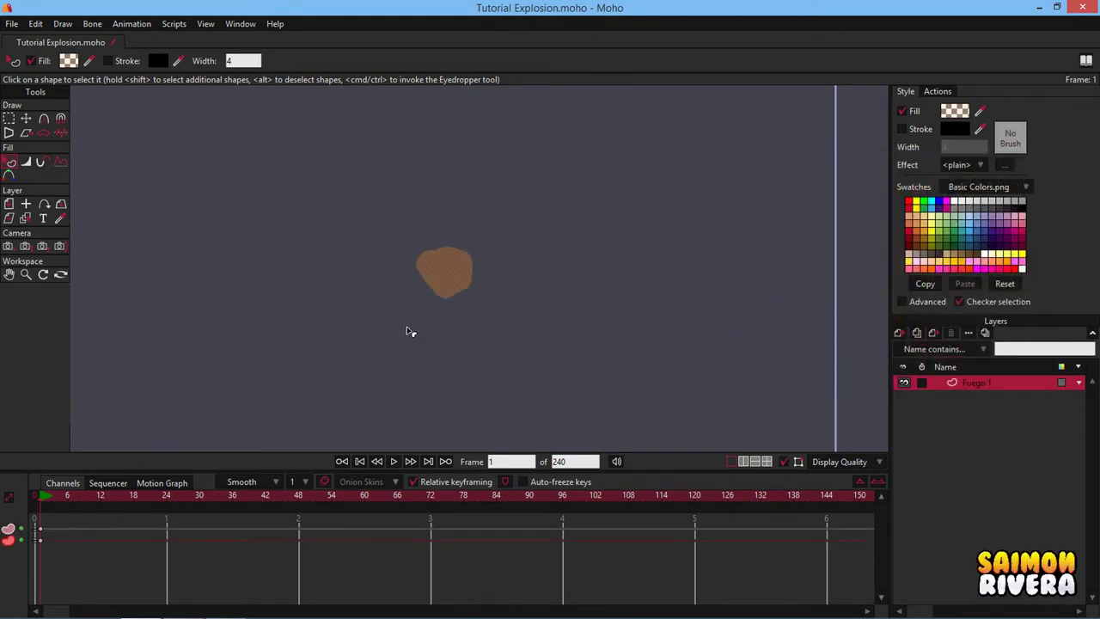
left_click(955, 111)
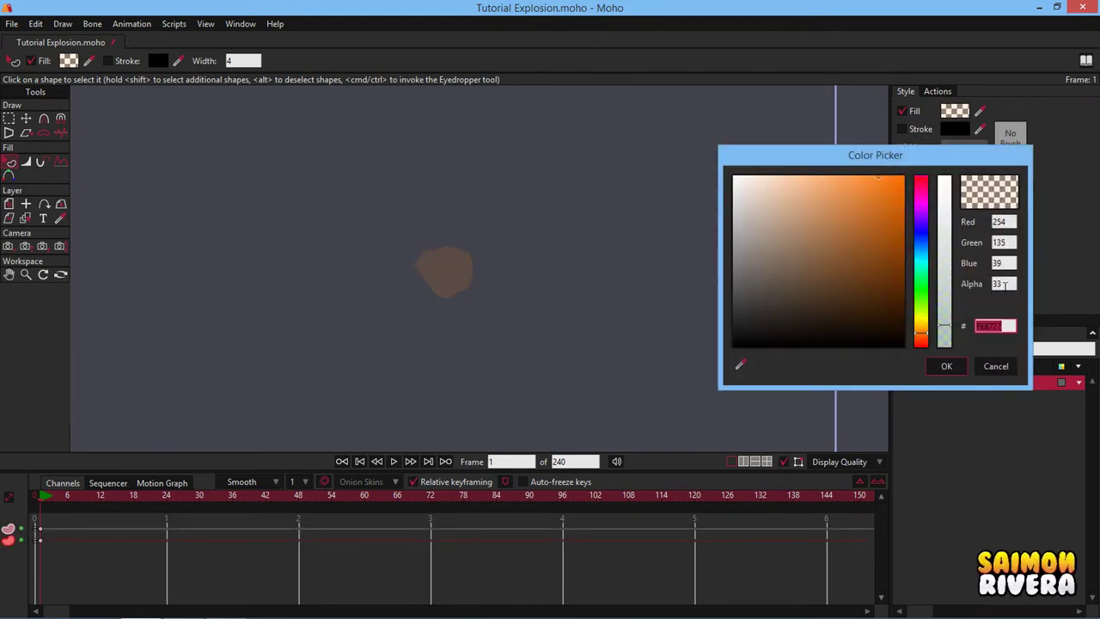
left_click(945, 367)
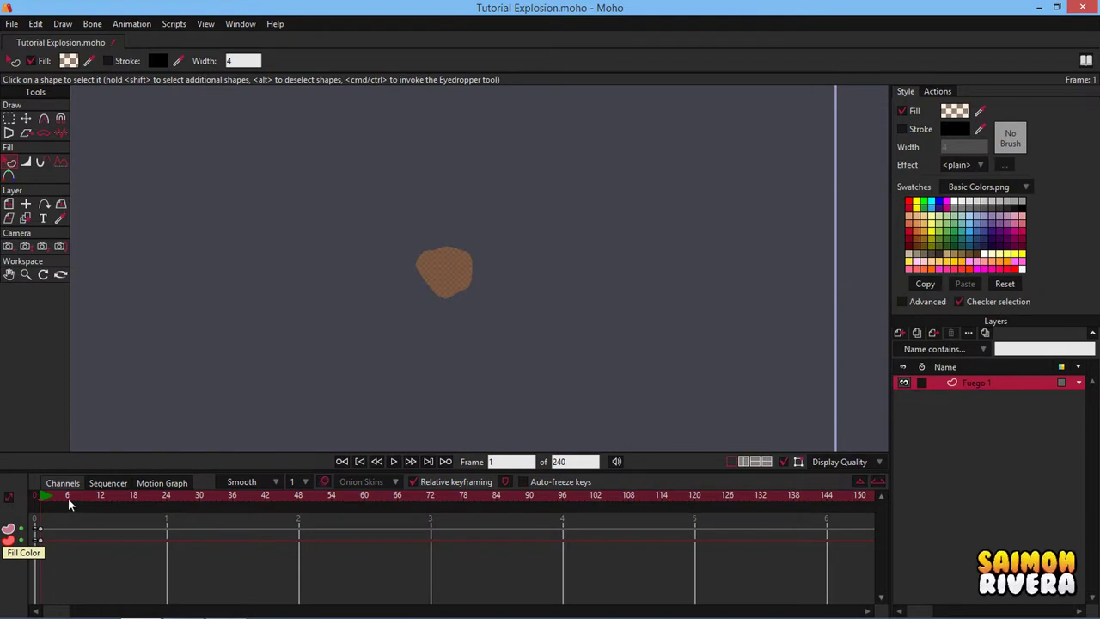
Keyframe the blob's fill at frame 12 with its alpha lowered to 18.
left_click_drag(68, 498, 100, 497)
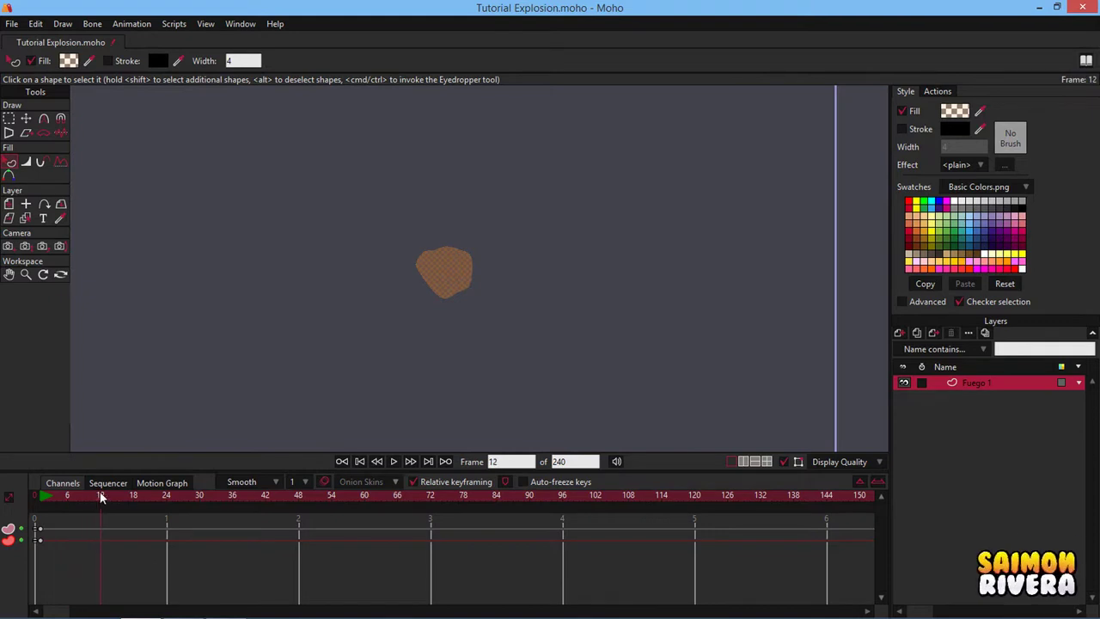
left_click(954, 112)
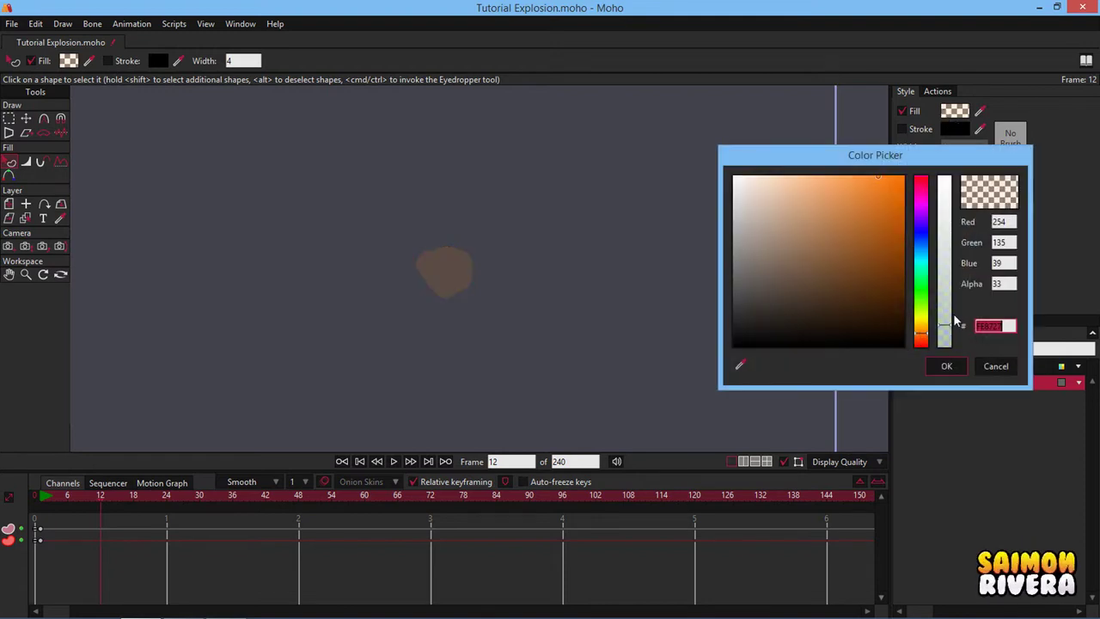
left_click_drag(943, 329, 943, 339)
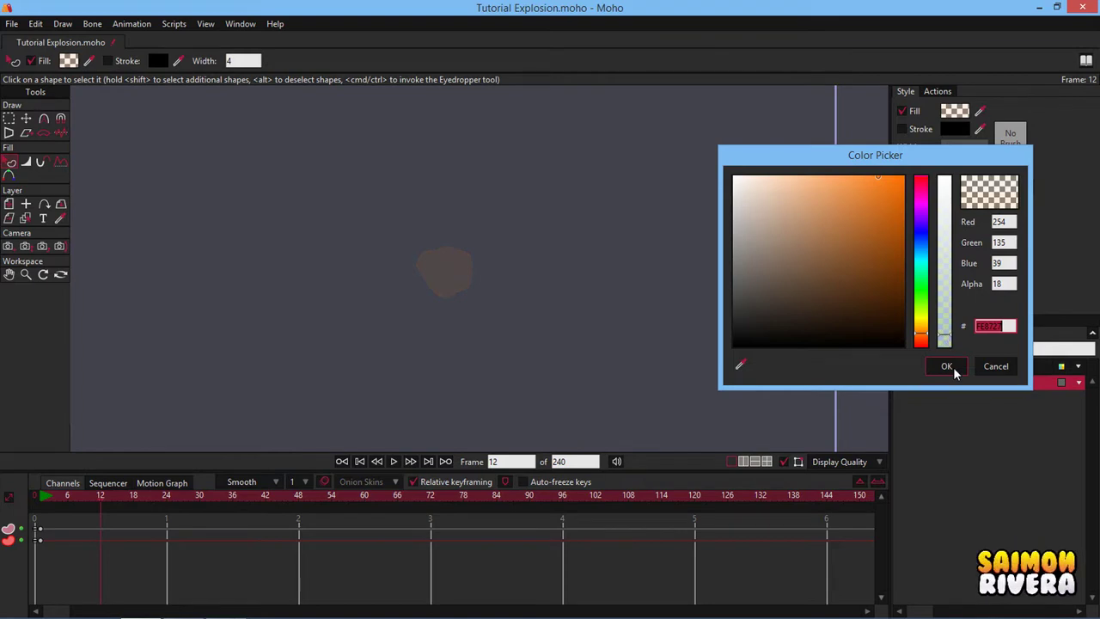
left_click(948, 367)
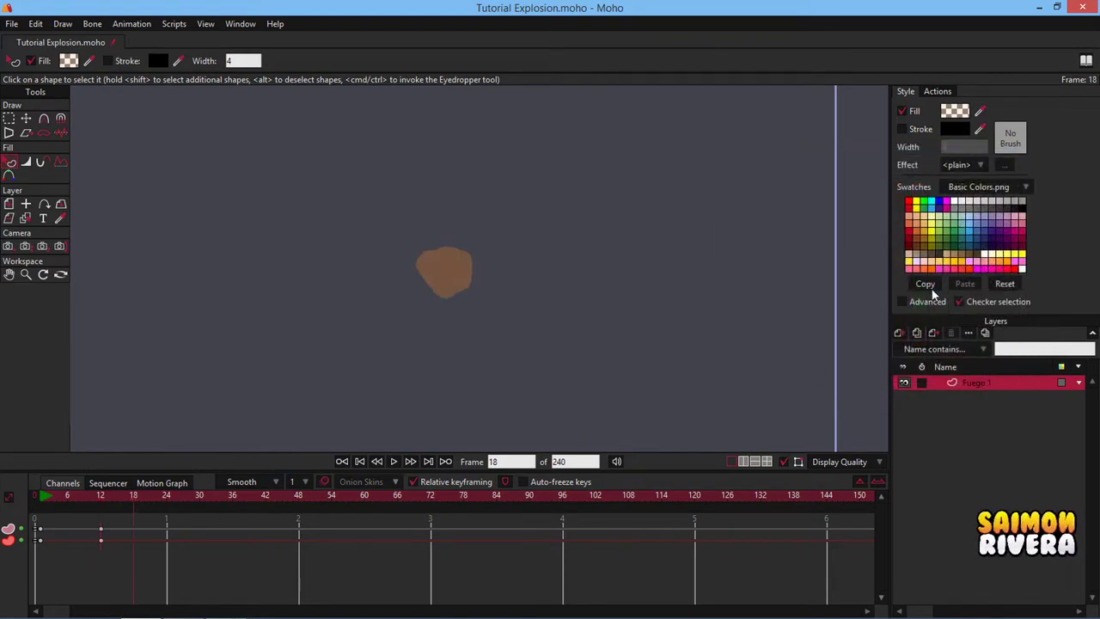
Keyframe the blob's fill at frame 18 with its alpha lowered to fully transparent.
left_click(958, 116)
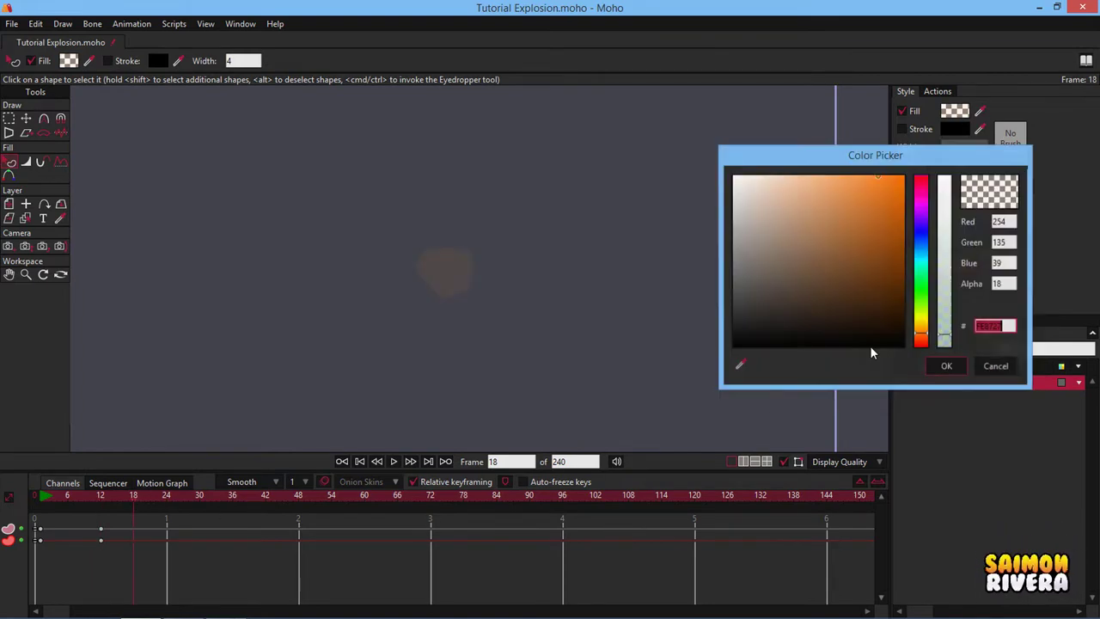
left_click(943, 345)
left_click(947, 365)
At frame 0, apply the Soft Edge effect to the blob with a blur radius of 11.
mouse_move(42, 497)
left_mouse_down()
mouse_move(161, 503)
mouse_move(38, 518)
left_mouse_up()
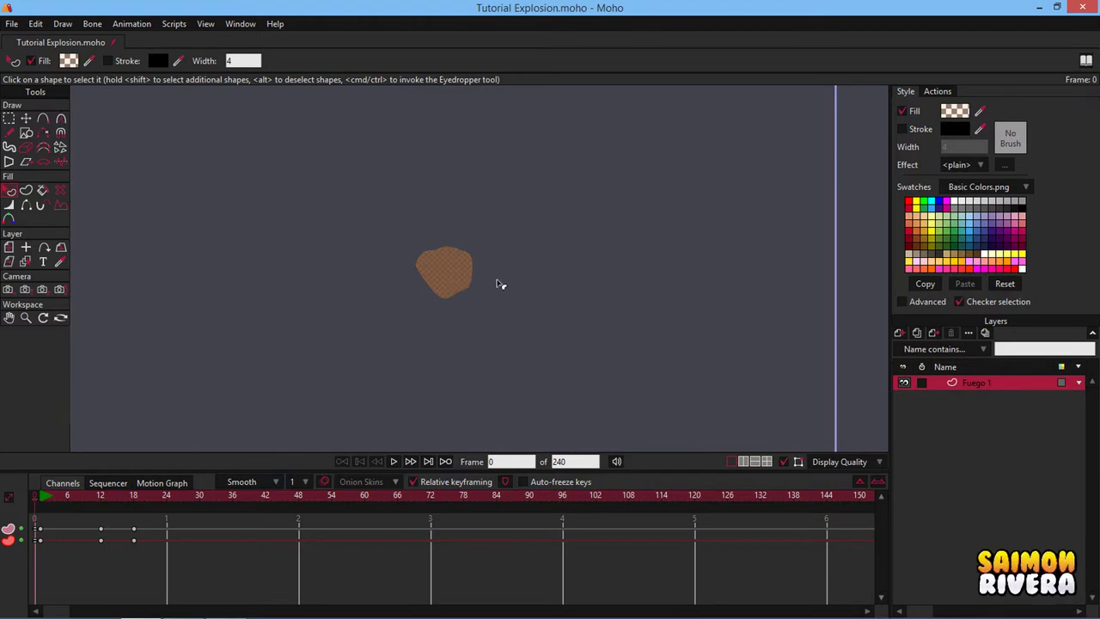
left_click(980, 165)
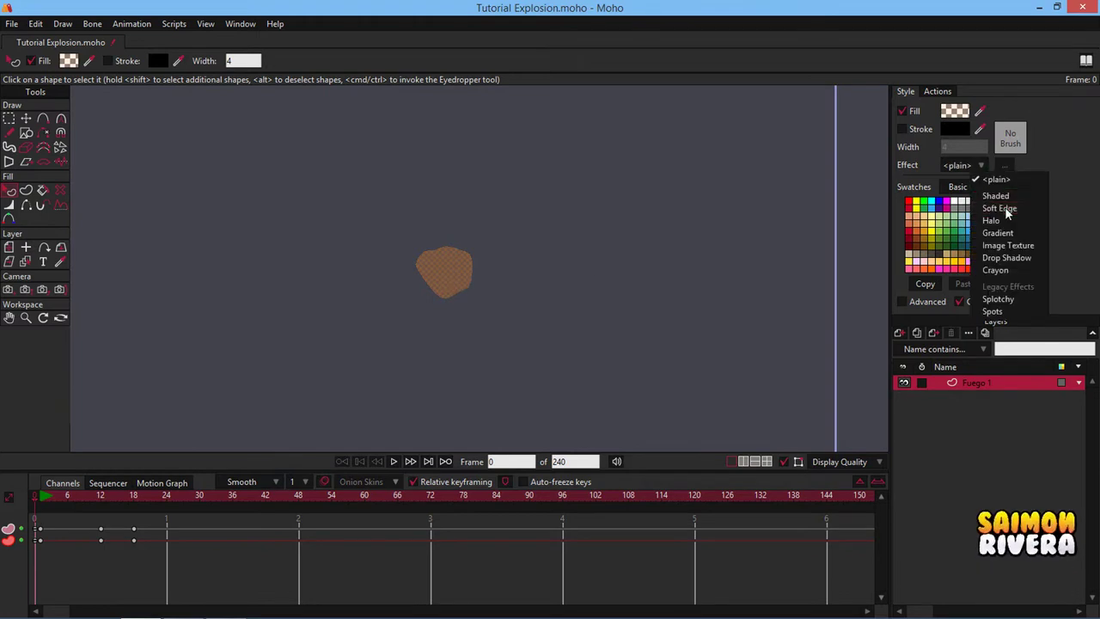
left_click(1004, 206)
double_click(636, 282)
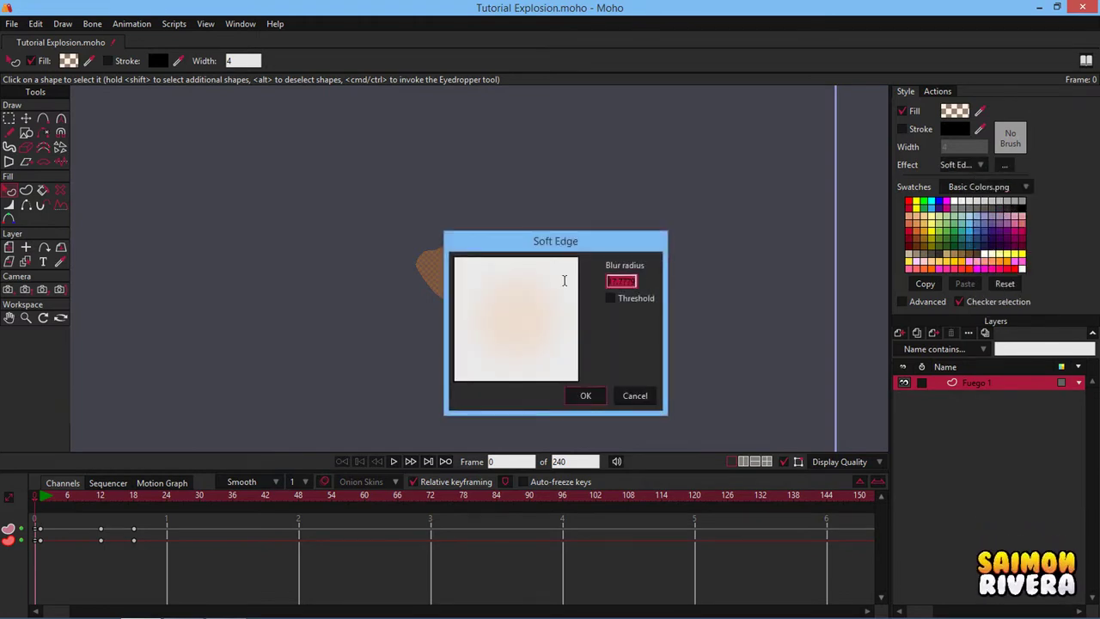
type("11")
left_click(593, 396)
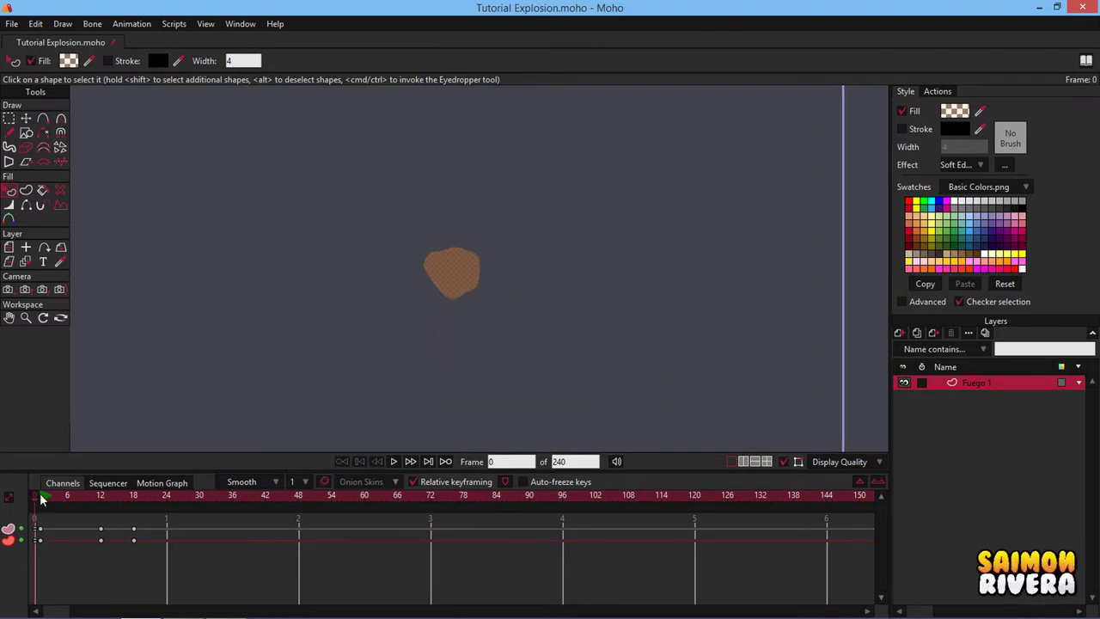
Move the blob's fill keyframe from frame 12 to frame 9 and deselect the shape.
left_click_drag(41, 499, 95, 499)
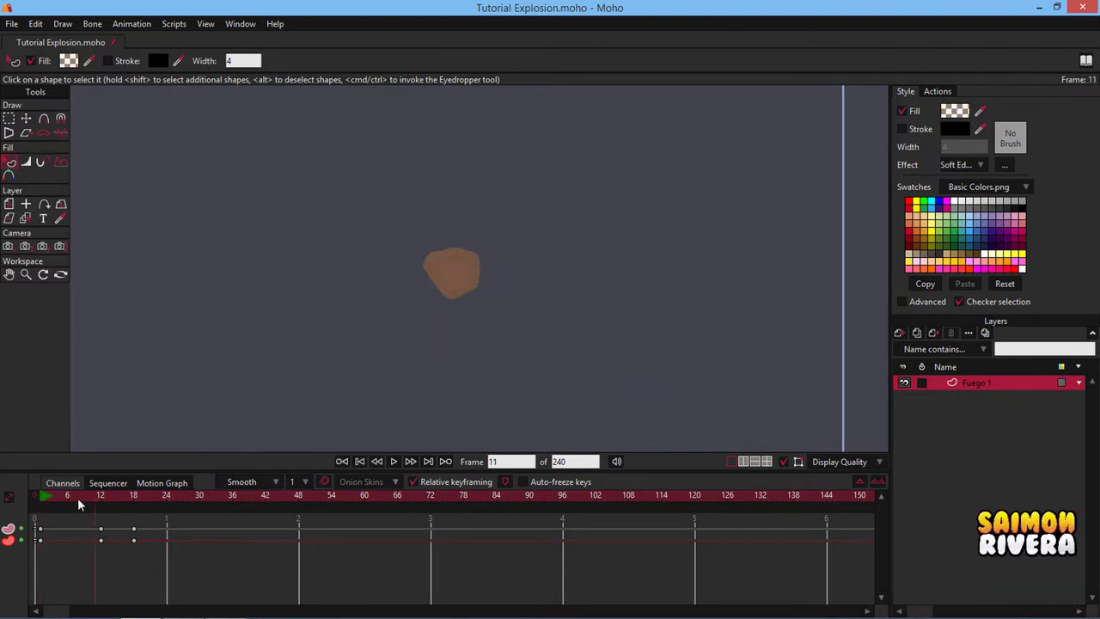
left_click(77, 498)
left_click(100, 529)
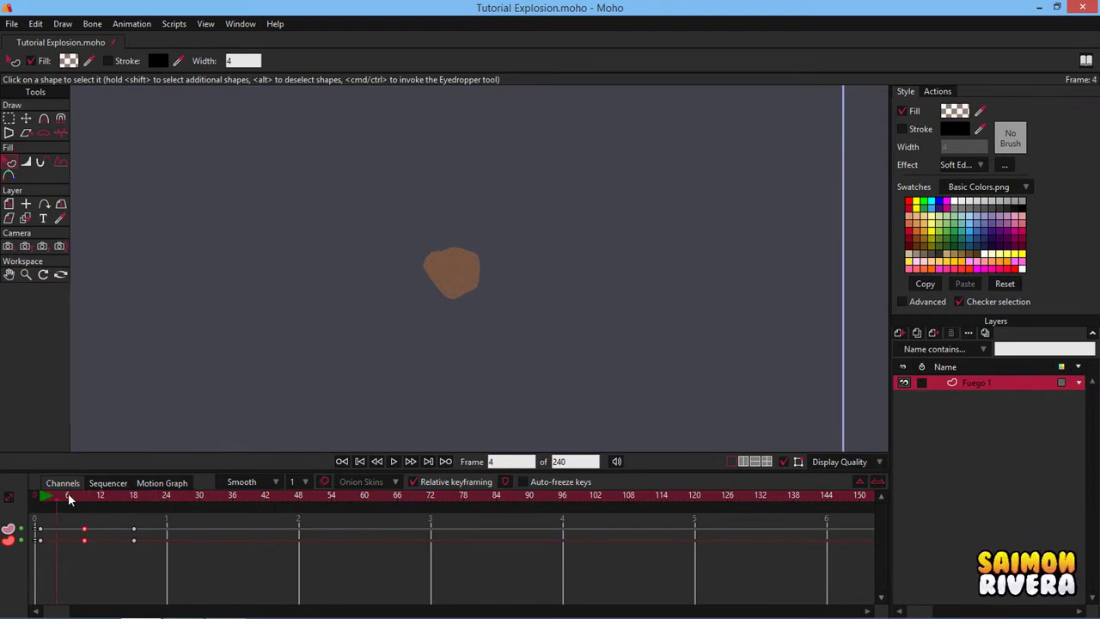
left_click_drag(67, 495, 120, 498)
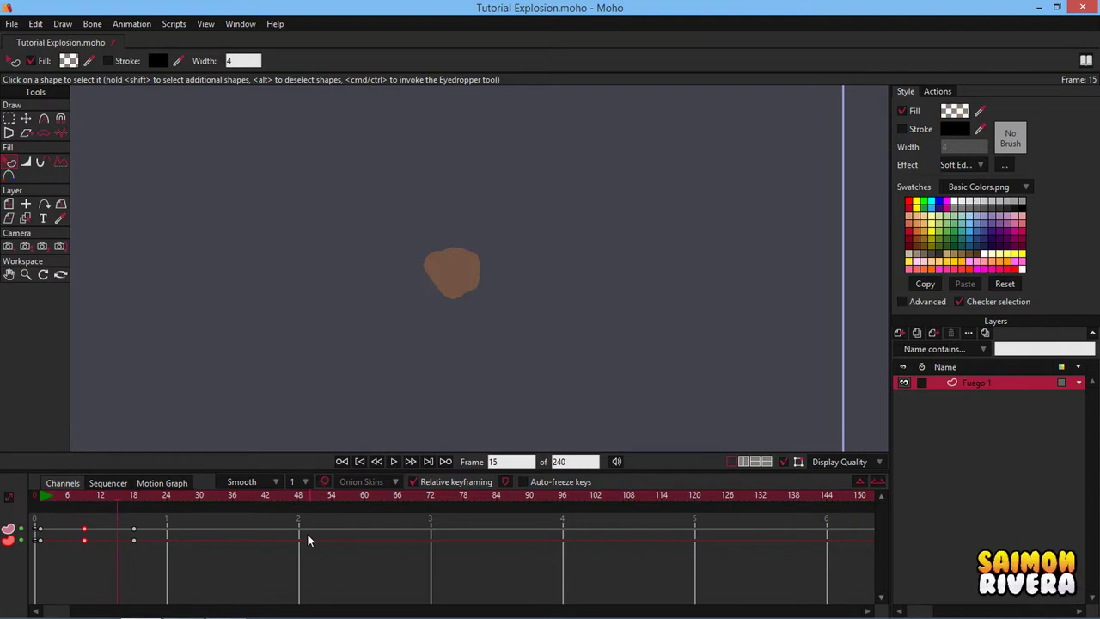
key("Delete")
Keyframe the Fuego 1 layer's transform at frame 1 without changing its position or scale.
mouse_move(46, 499)
left_mouse_down()
mouse_move(135, 501)
mouse_move(28, 508)
mouse_move(73, 509)
mouse_move(37, 508)
left_mouse_up()
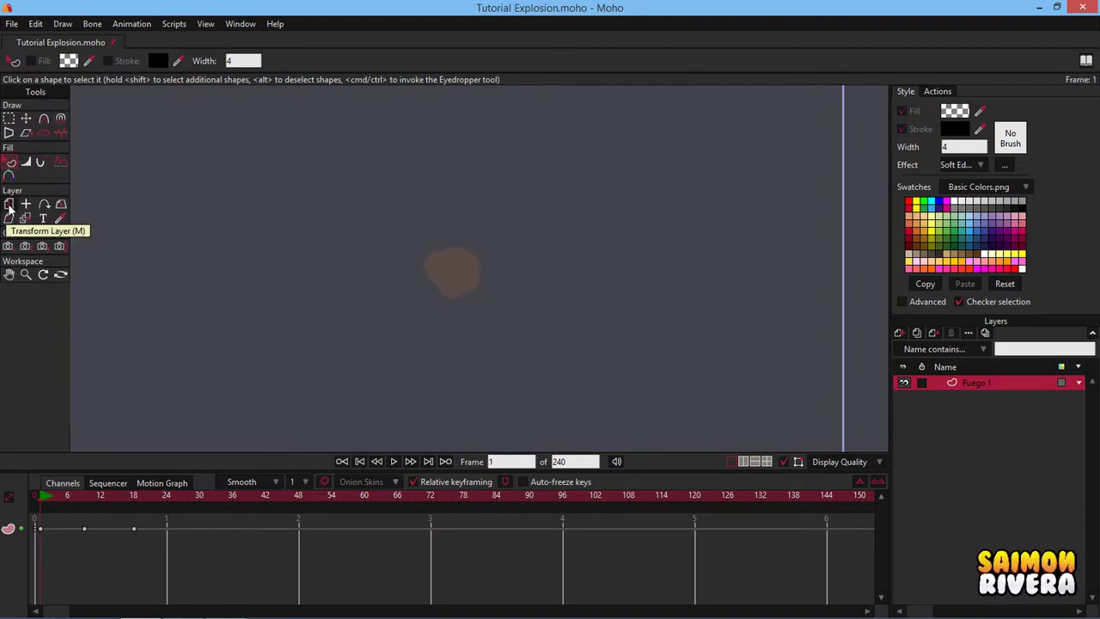
left_click(9, 208)
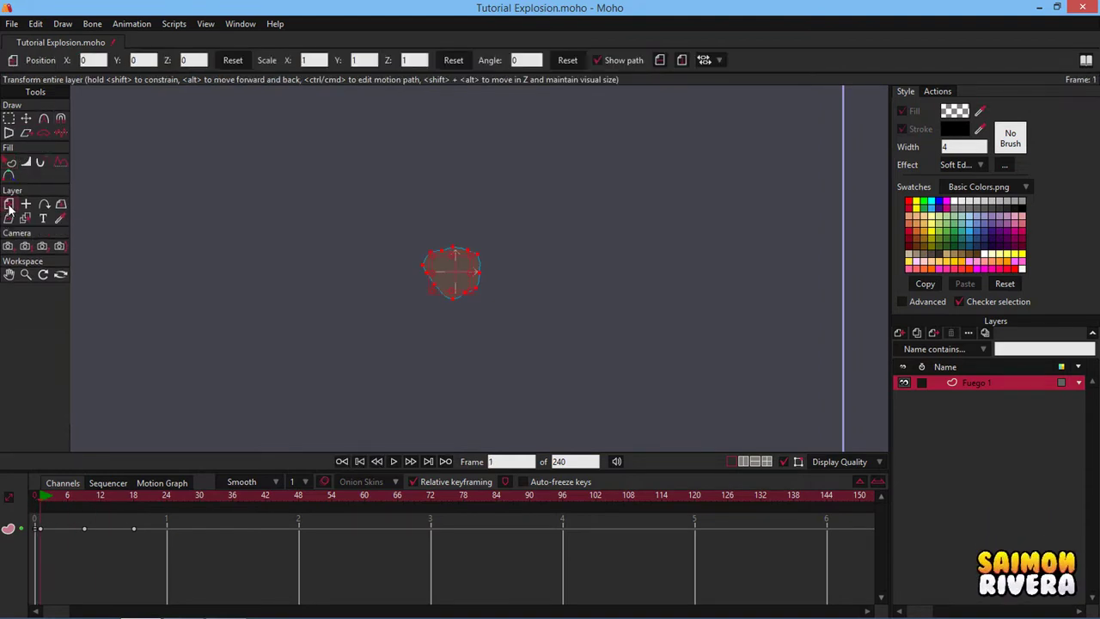
left_click(471, 261)
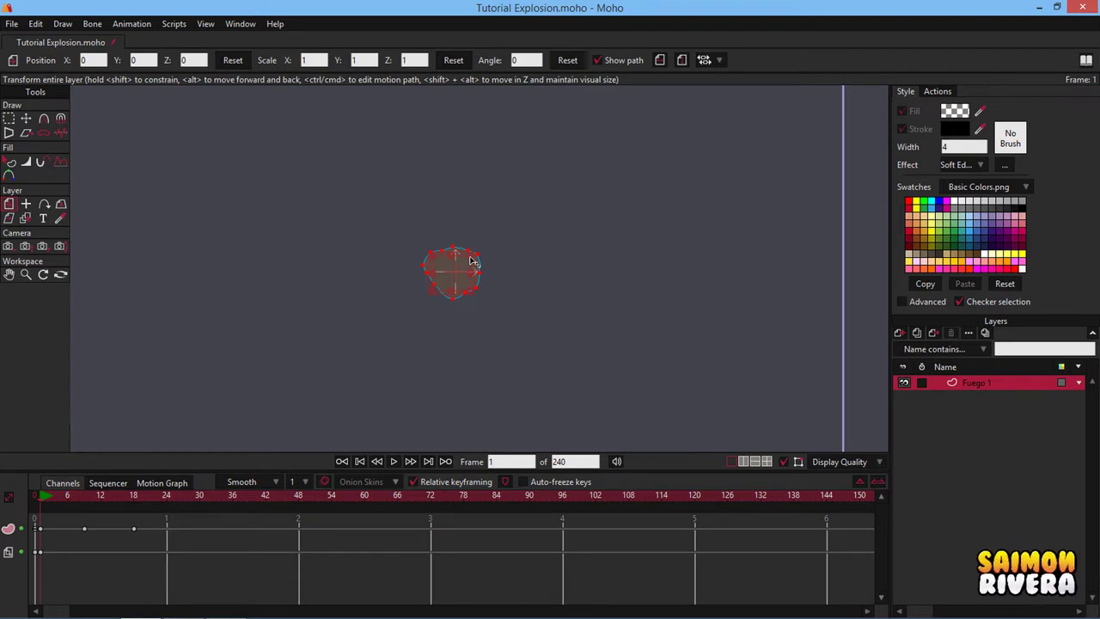
Enlarge the Fuego 1 layer at frame 12, setting its scale to 2 on X, Y and Z.
left_click(101, 497)
left_click_drag(471, 260, 489, 254)
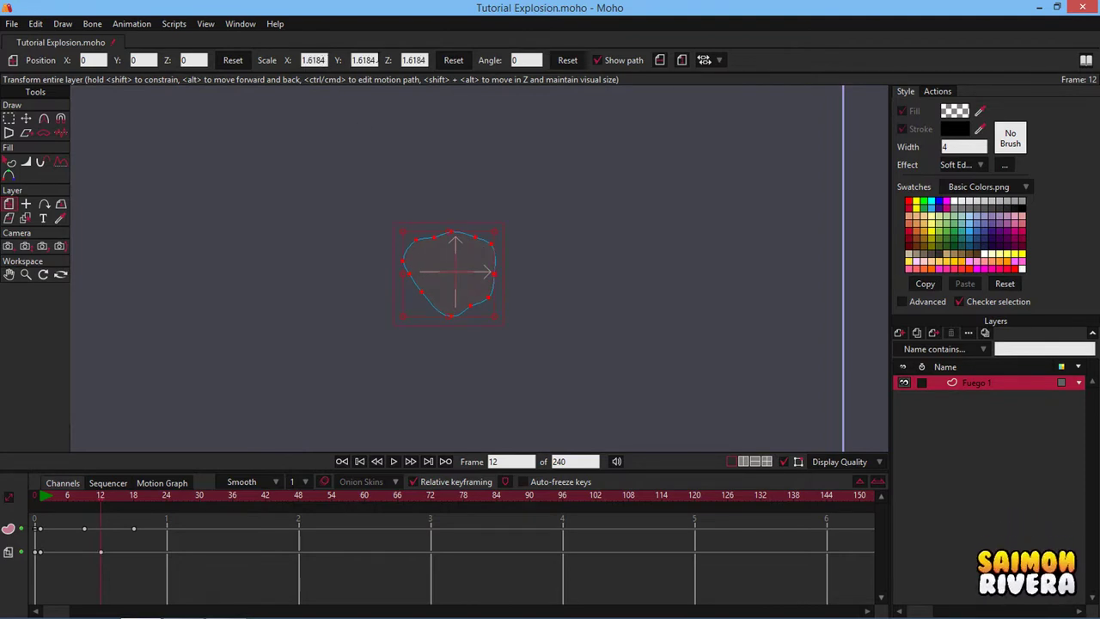
left_click(325, 61)
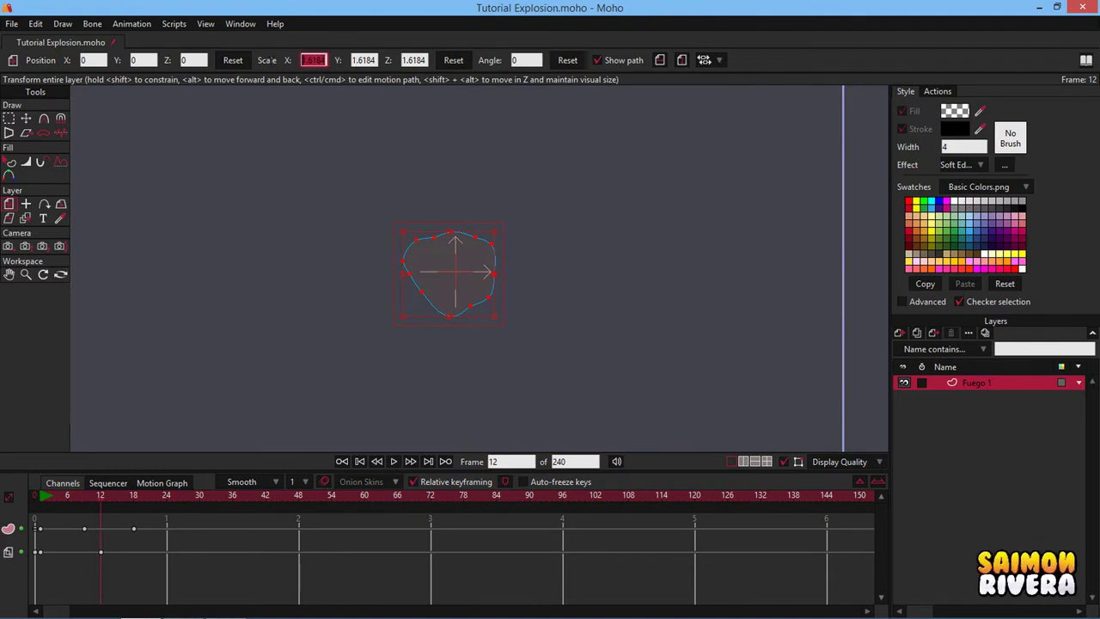
type("2")
key("Tab")
type("2")
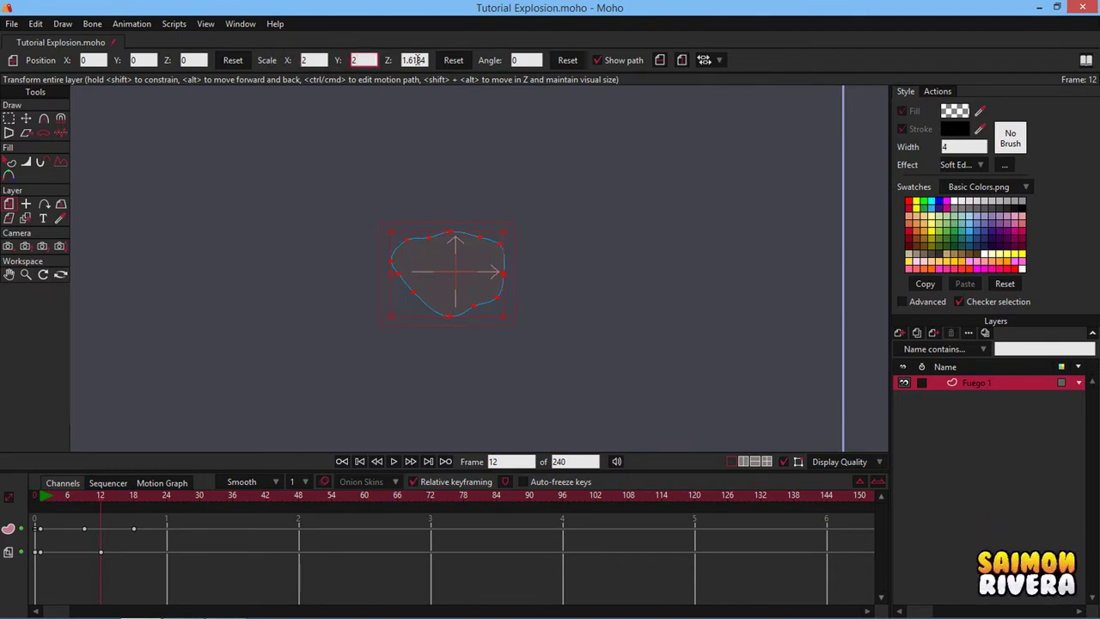
key("Tab")
type("2")
key("Return")
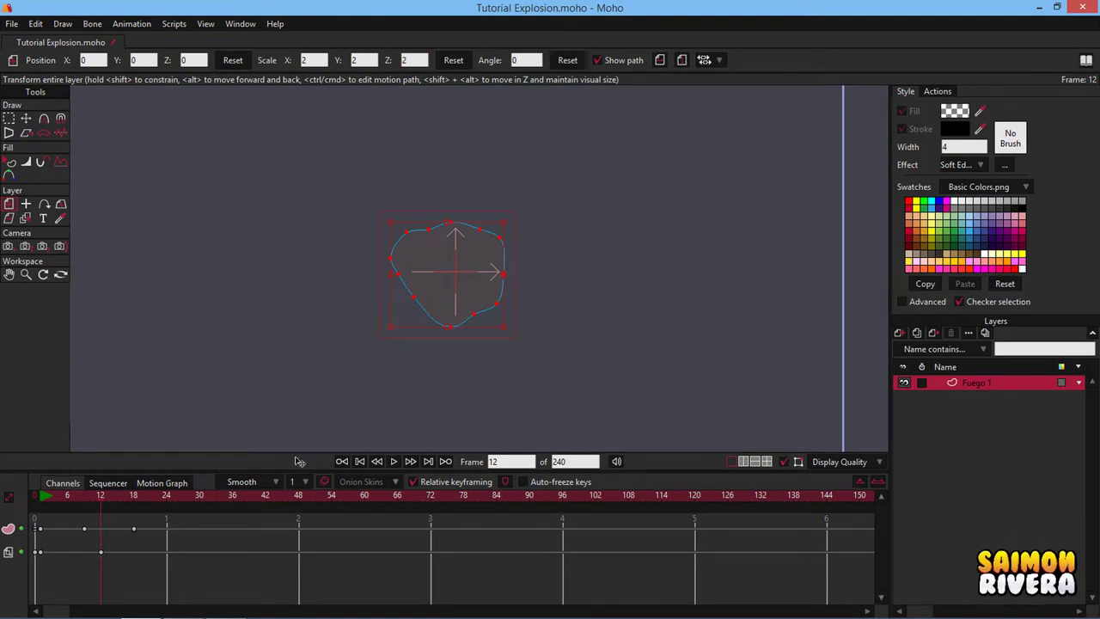
Keyframe the Fuego 1 layer at frame 24 with its scale set to 3 on X, Y and Z.
left_click(166, 495)
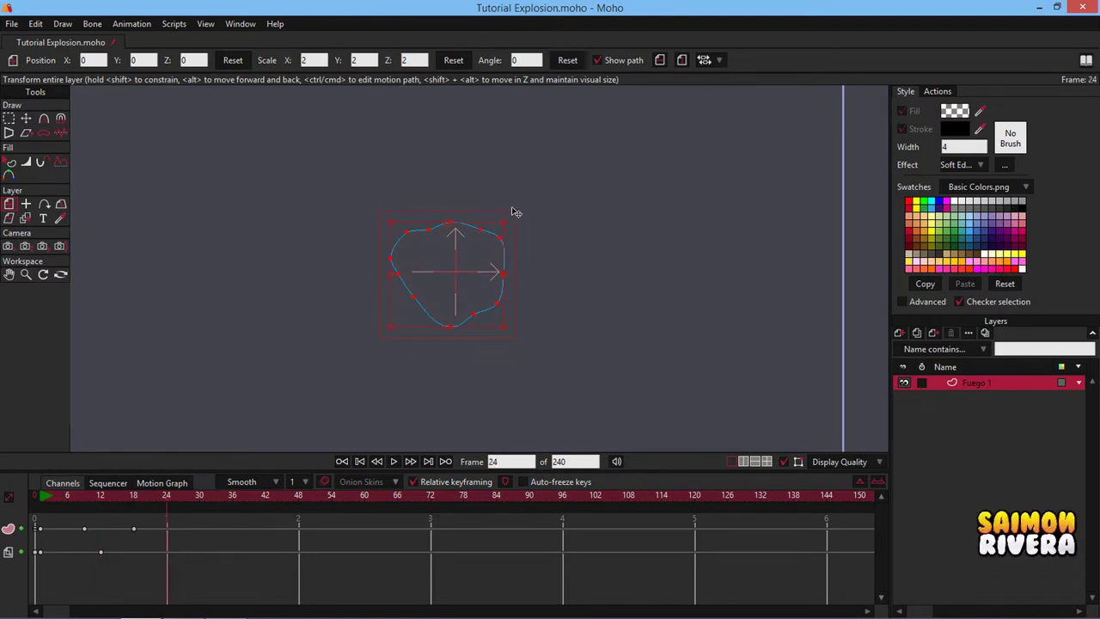
left_click(314, 61)
type("3")
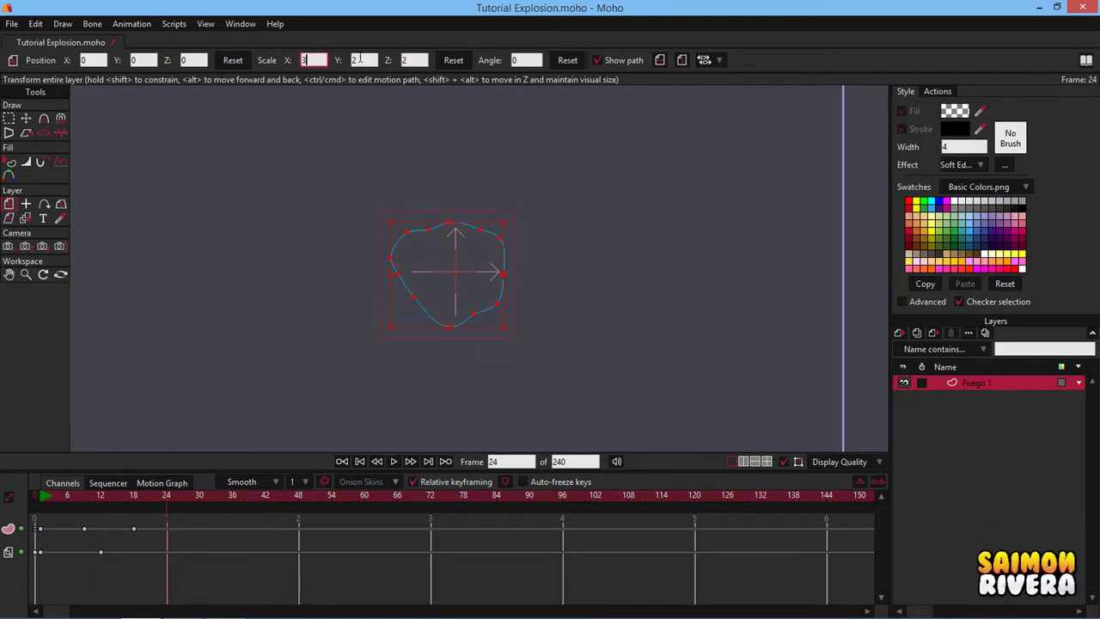
key("Tab")
type("3")
key("Tab")
type("3")
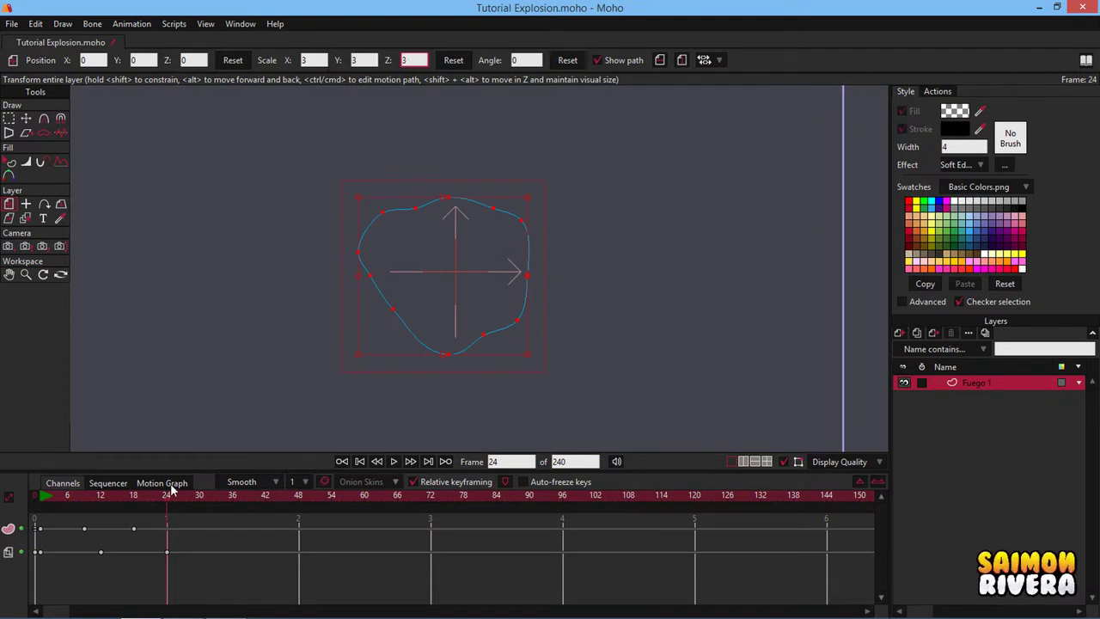
At frame 0, duplicate the Fuego 1 layer and accept the suggested name.
mouse_move(48, 495)
left_mouse_down()
mouse_move(169, 496)
mouse_move(34, 509)
left_mouse_up()
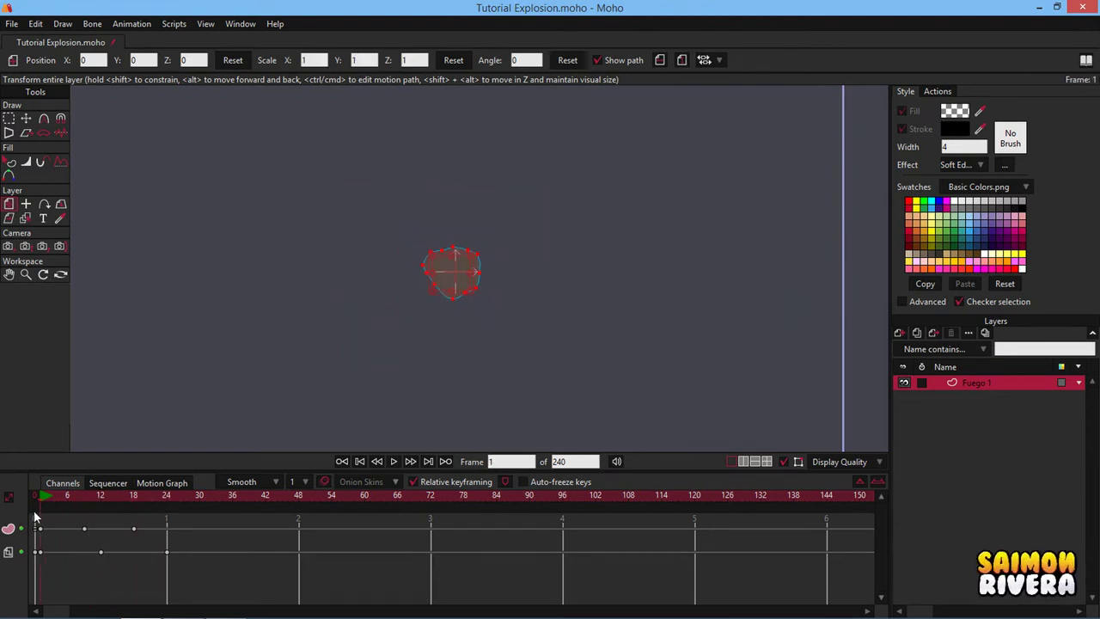
left_click(918, 332)
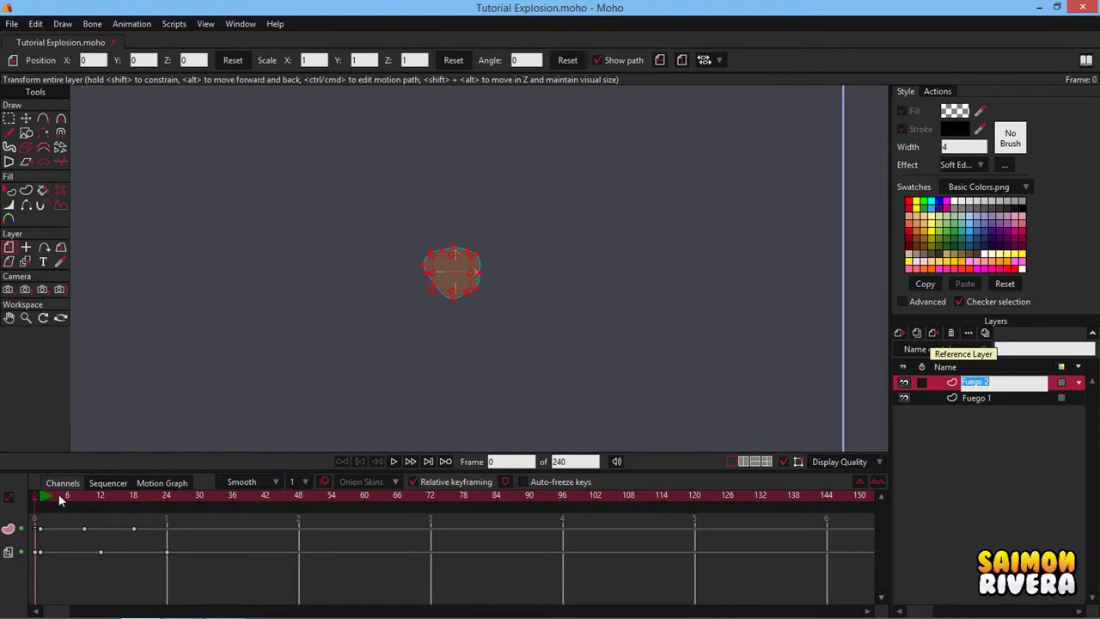
key("Return")
Select the blob on the duplicated layer and set its frame 0 fill to yellow-orange FFC30C with alpha 27.
key("q")
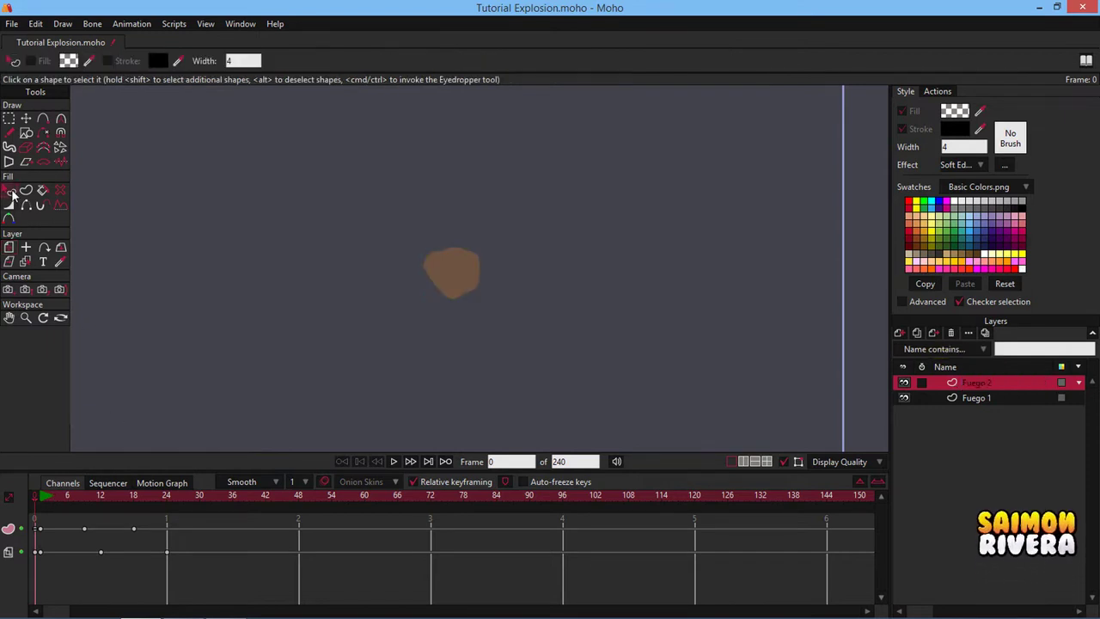
left_click(43, 496)
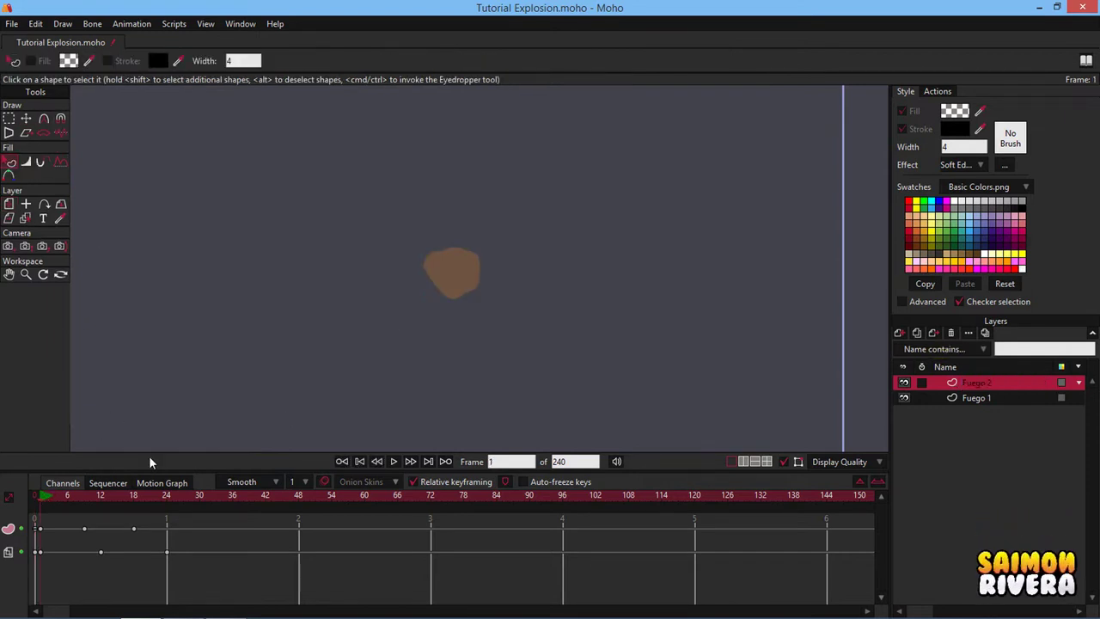
left_click(36, 496)
left_click(450, 295)
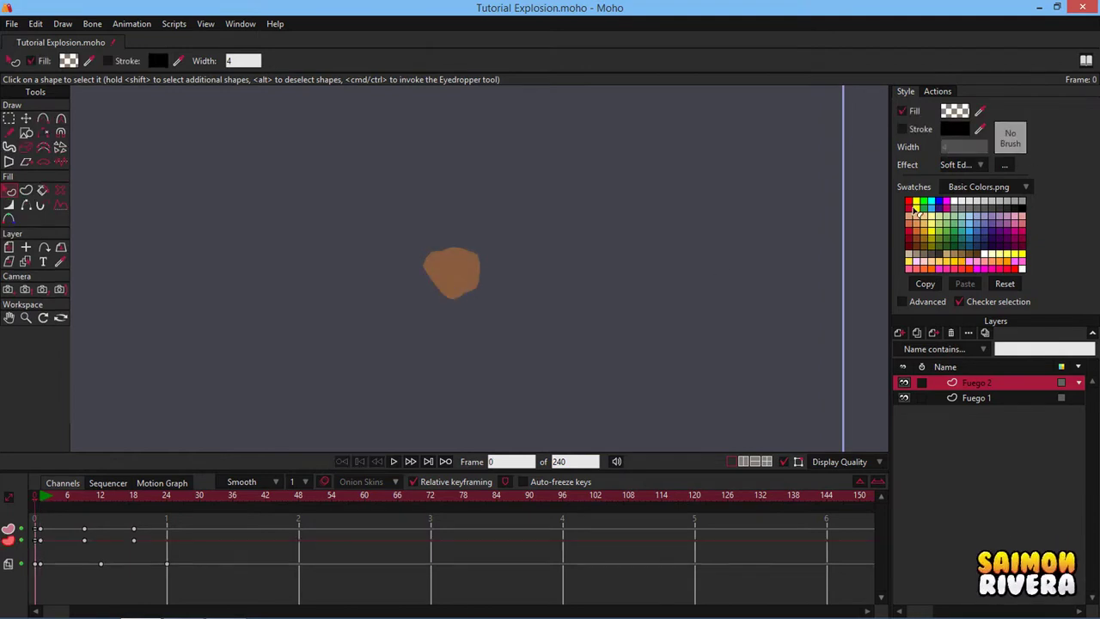
left_click(945, 115)
double_click(1011, 283)
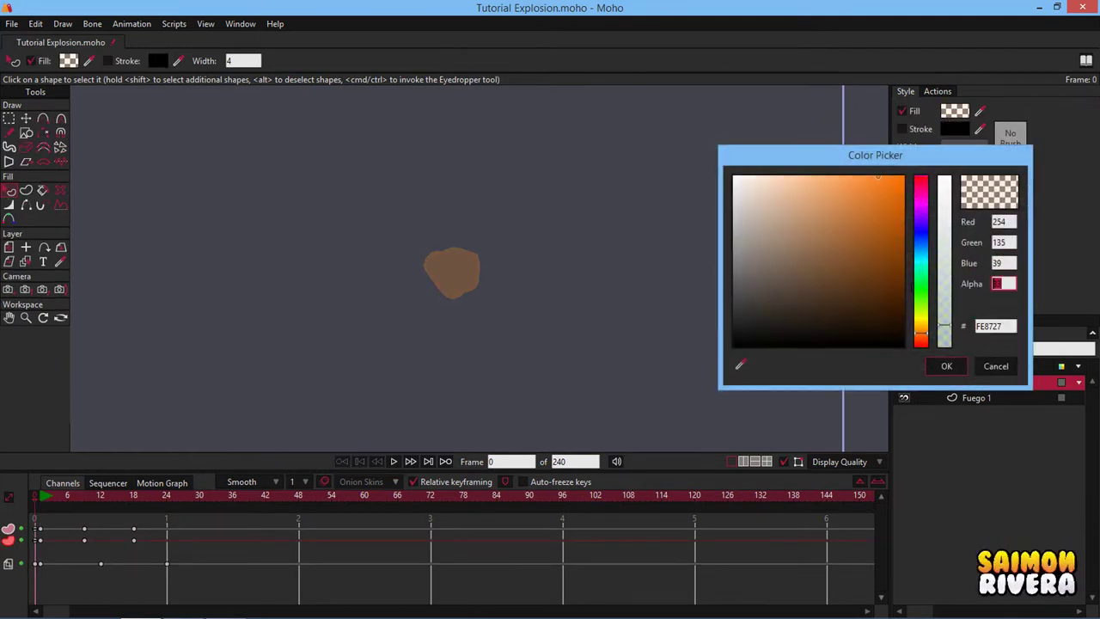
type("27")
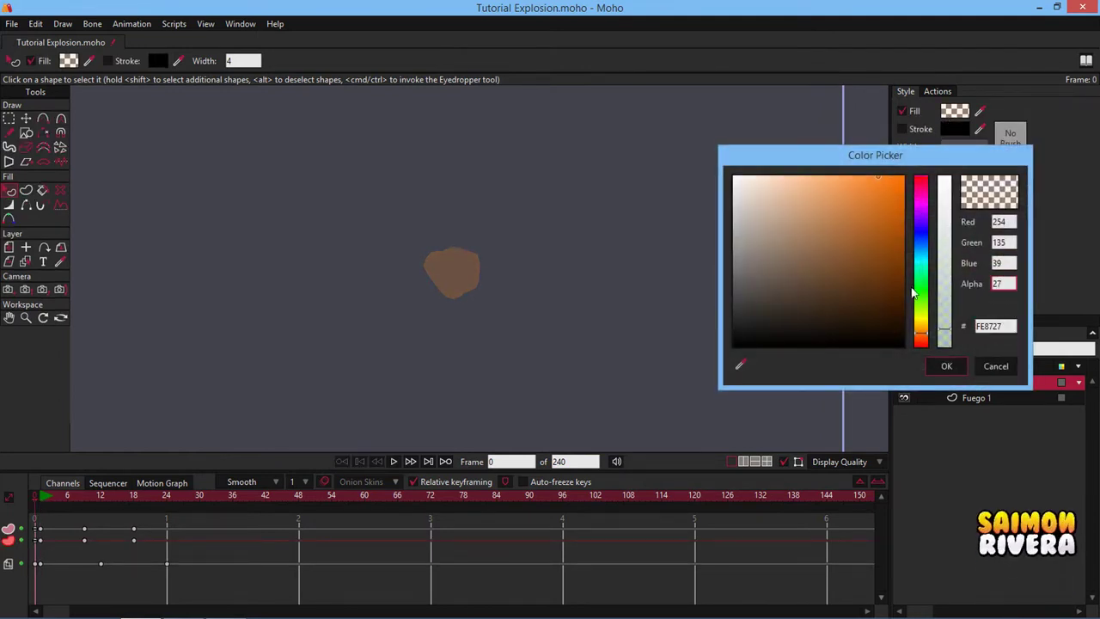
left_click_drag(922, 335, 922, 324)
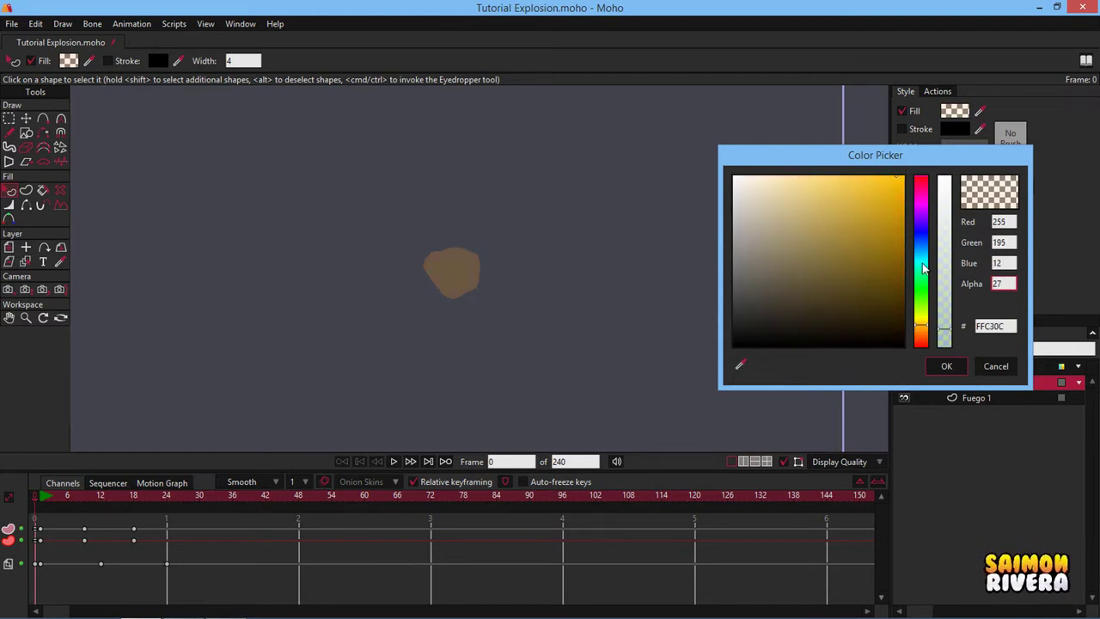
left_click(947, 367)
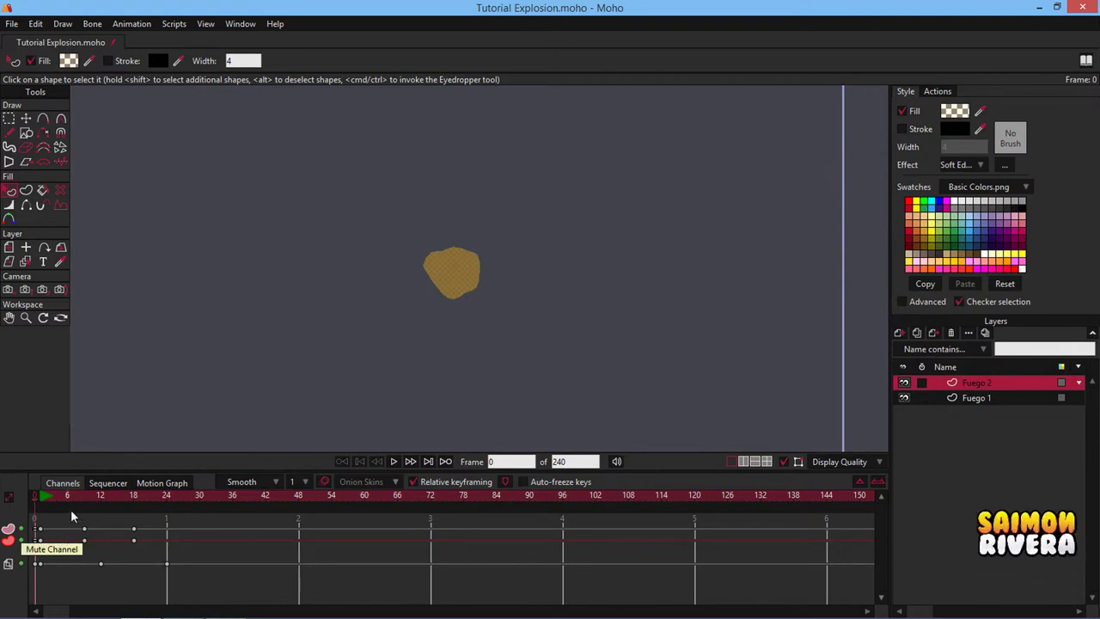
Set the alpha of the Fuego 2 blob's fill to 15 at the frame 9 keyframe.
left_click_drag(62, 498, 87, 503)
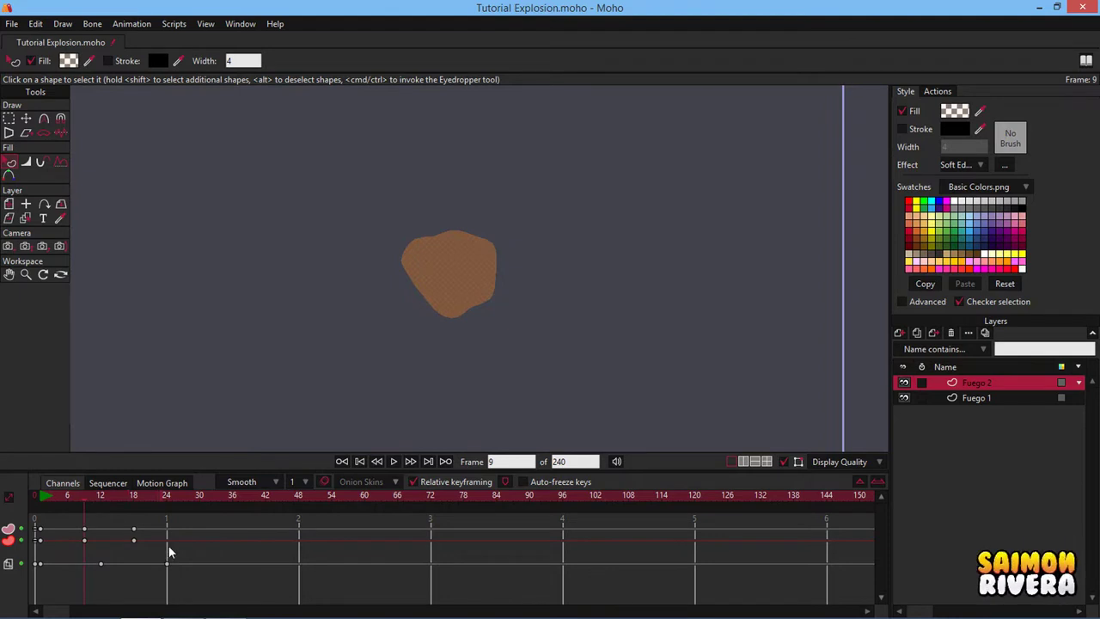
left_click(956, 111)
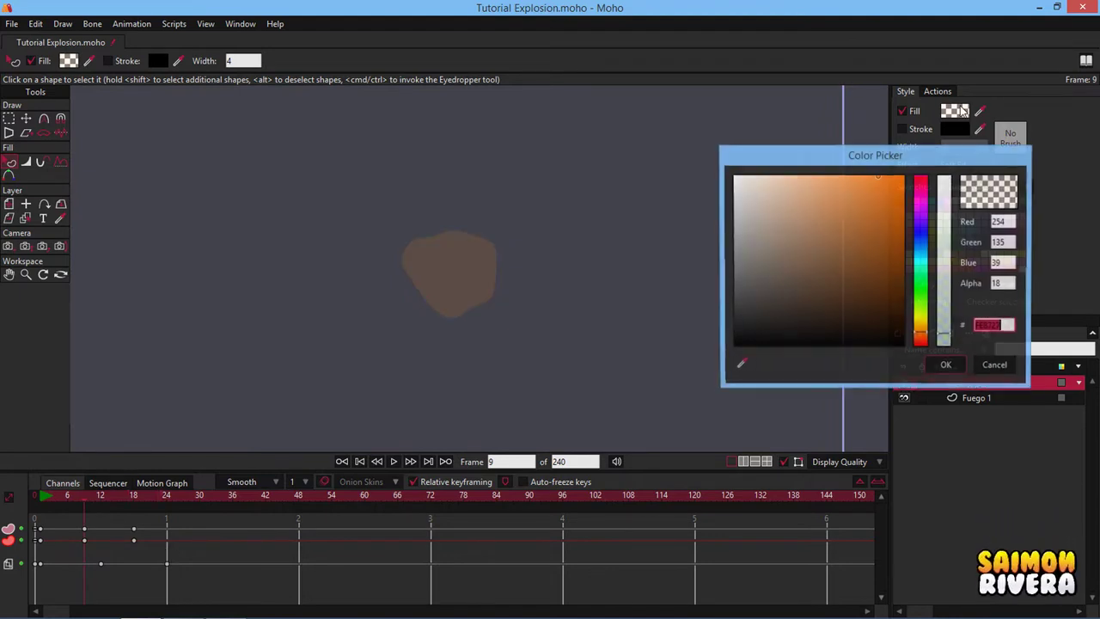
left_click(1003, 284)
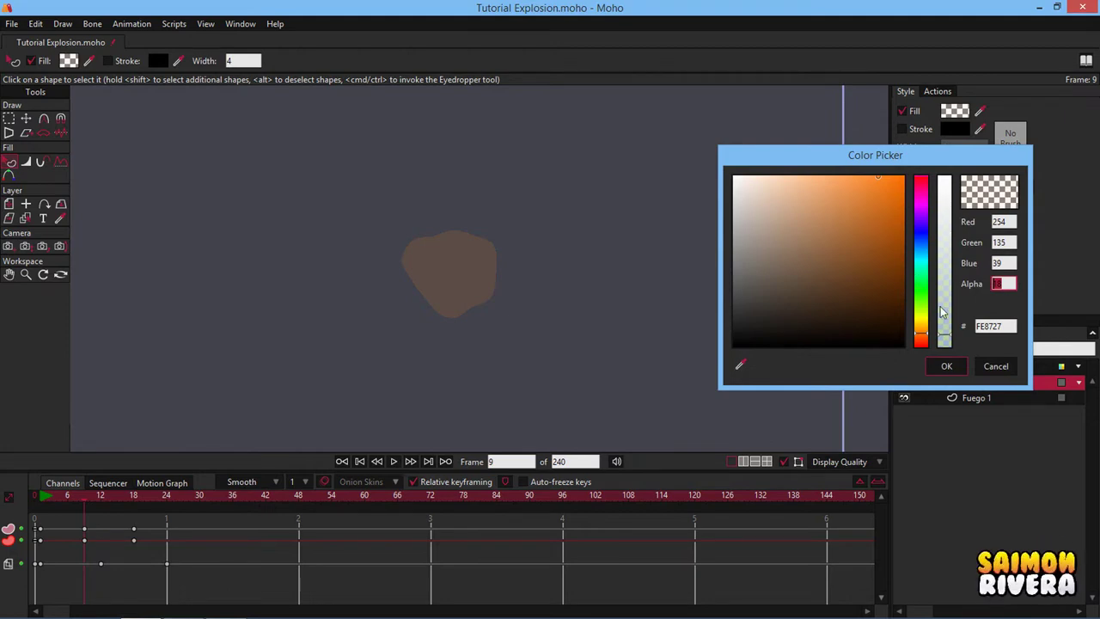
type("15")
left_click(946, 366)
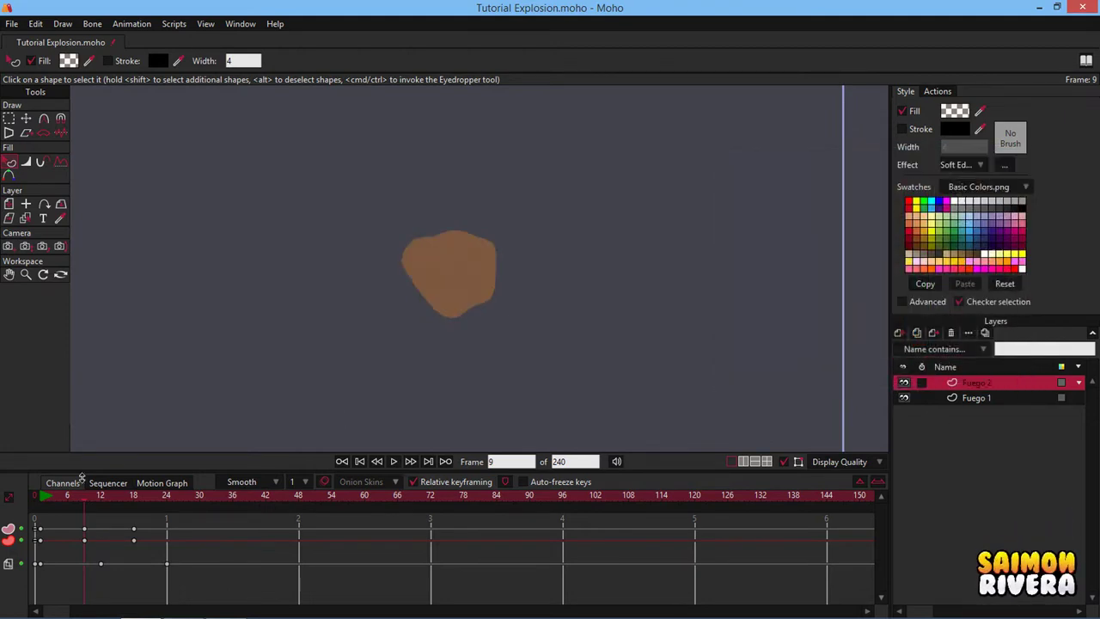
Delete the Fuego 2 layer's transform keyframes through frame 24 and return to frame 0.
left_click(134, 496)
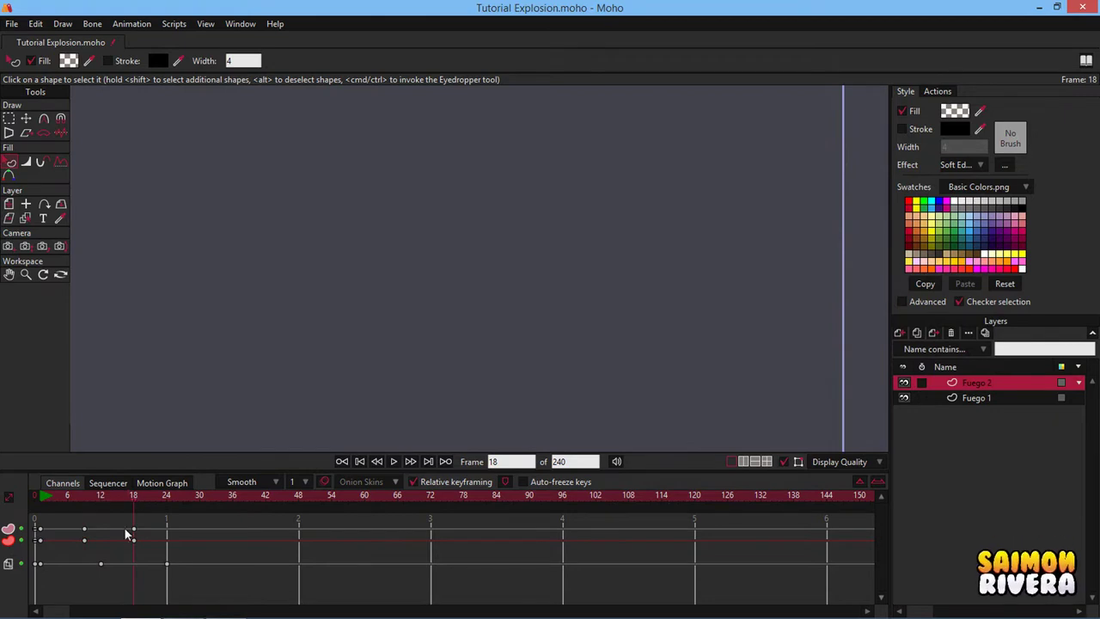
mouse_move(56, 493)
left_mouse_down()
mouse_move(128, 493)
mouse_move(41, 496)
left_mouse_up()
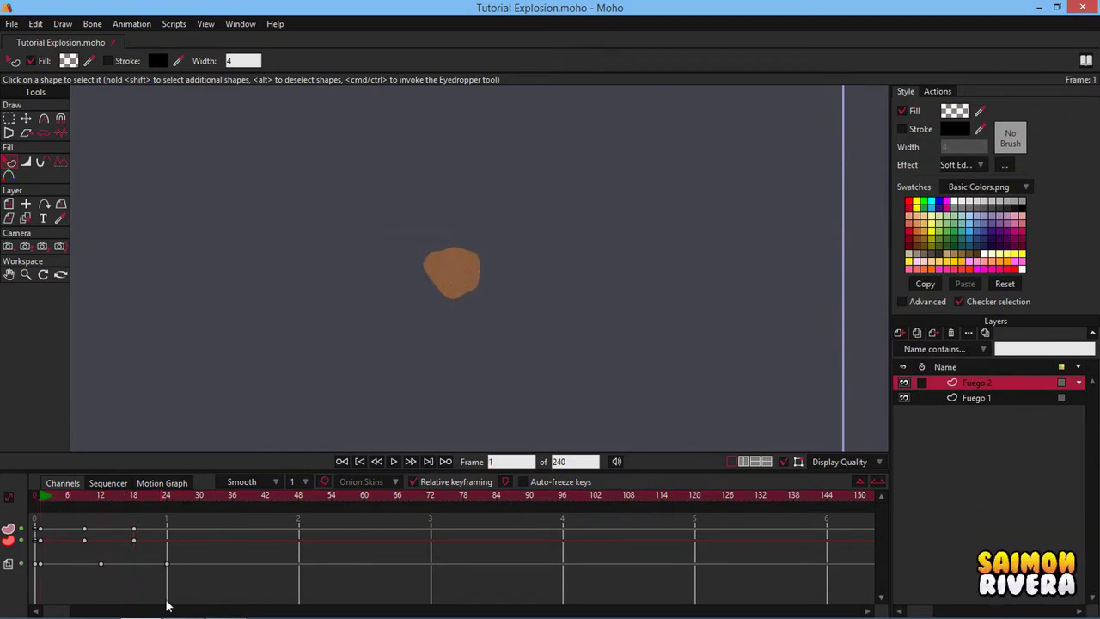
left_click_drag(195, 585, 39, 562)
key("Delete")
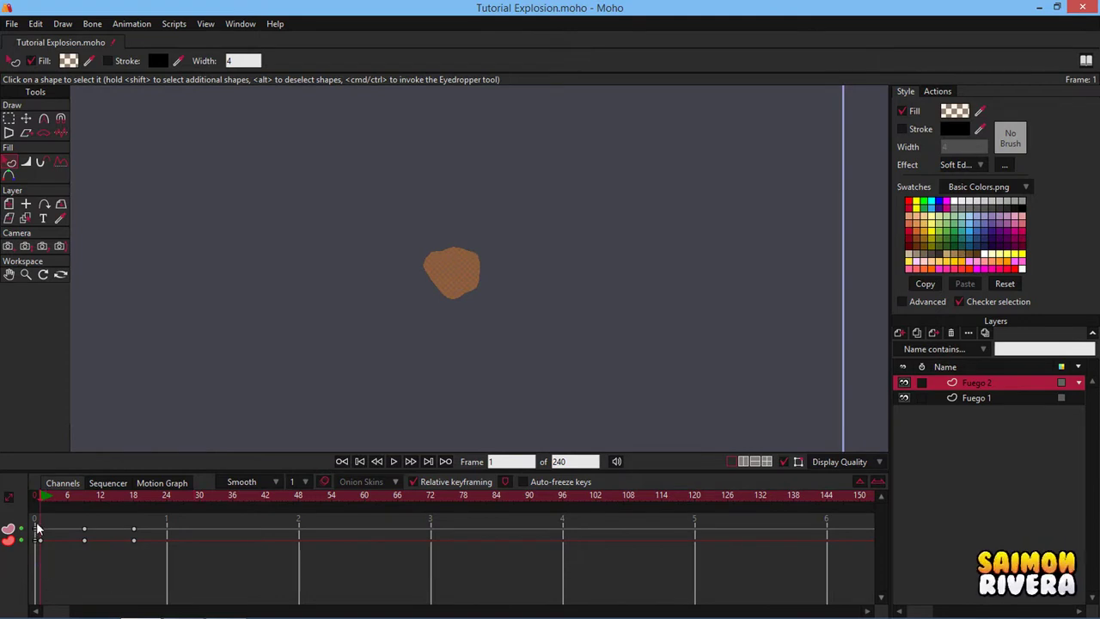
left_click(35, 499)
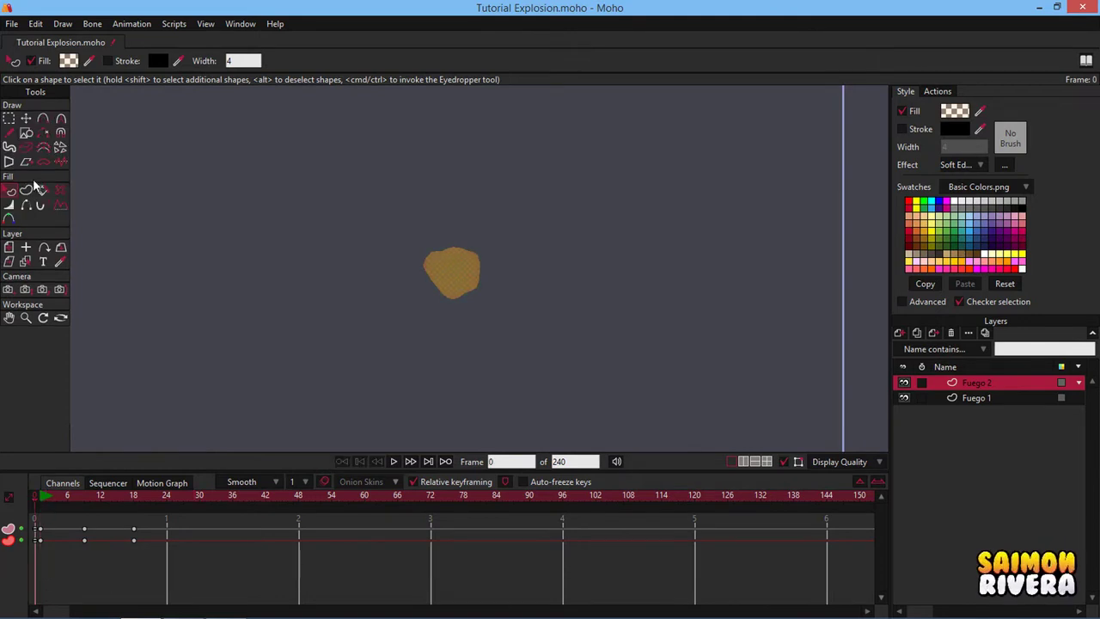
Scale the Fuego 2 layer down to about 0.46 at frame 0 and key that size at frame 1.
left_click(9, 247)
scroll(435, 253, "up", 3)
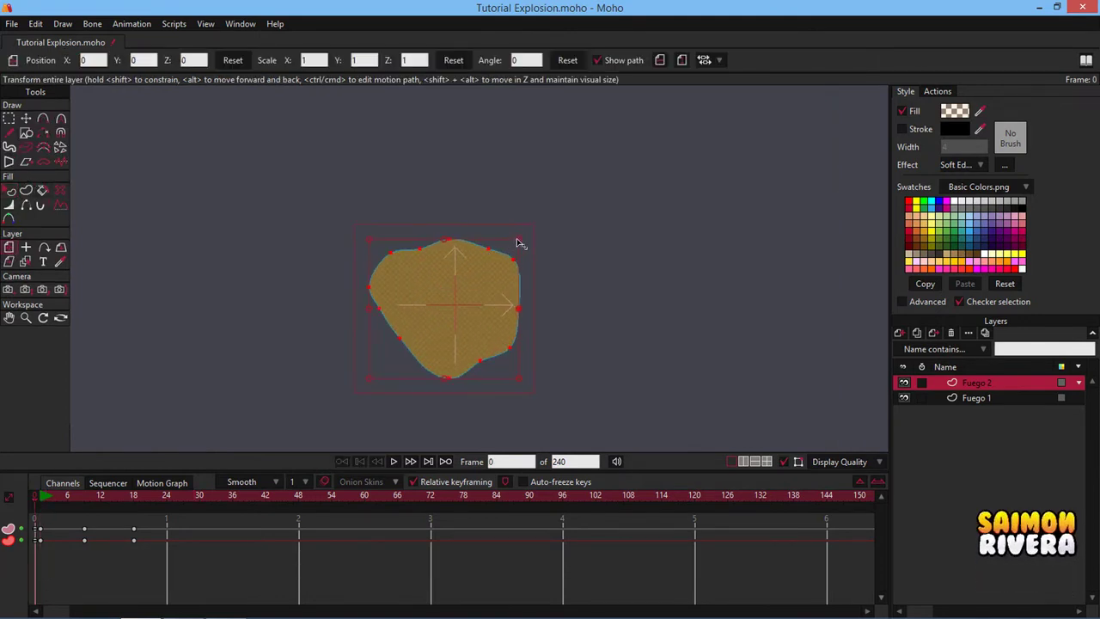
left_click_drag(487, 265, 460, 284)
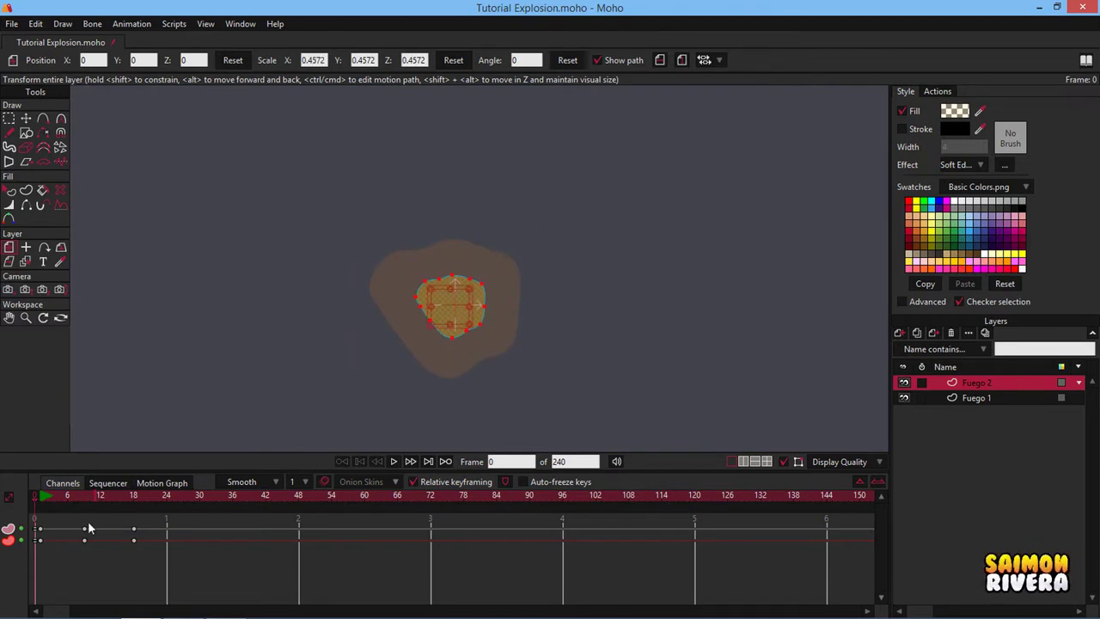
left_click(38, 499)
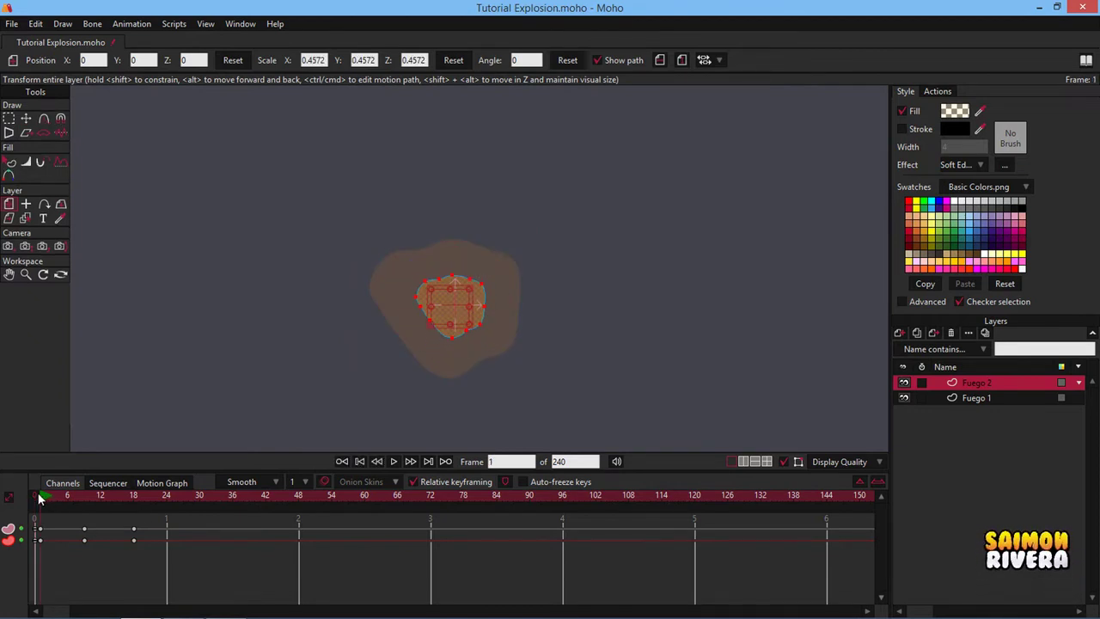
left_click(469, 292)
At frame 12, set the Fuego 2 layer's X, Y and Z scale to 2.
left_click(100, 496)
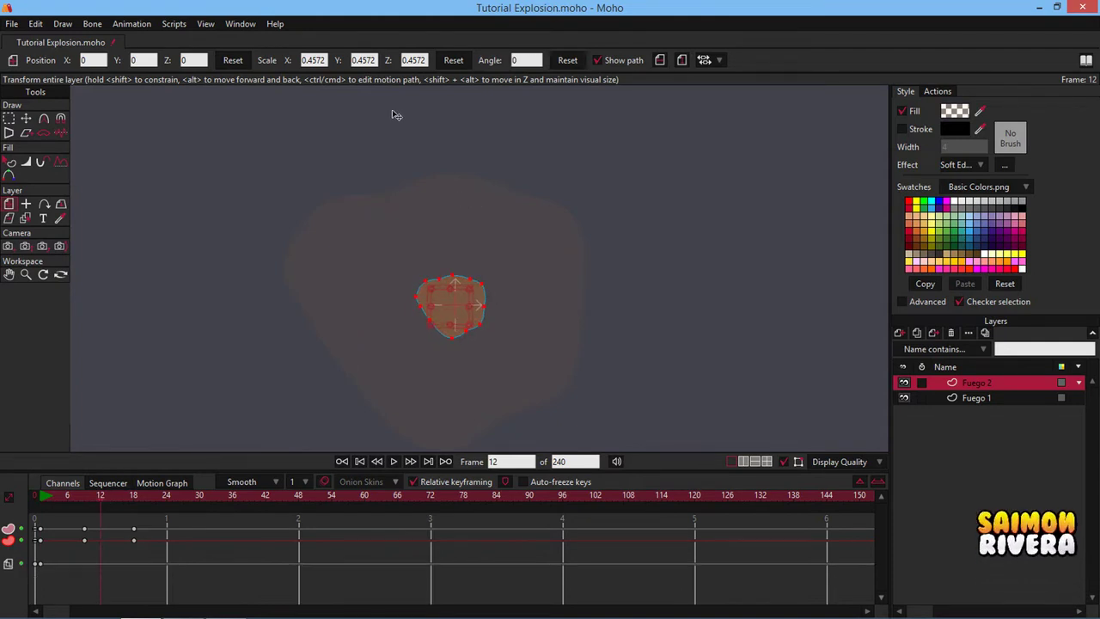
double_click(323, 58)
type("2")
double_click(371, 59)
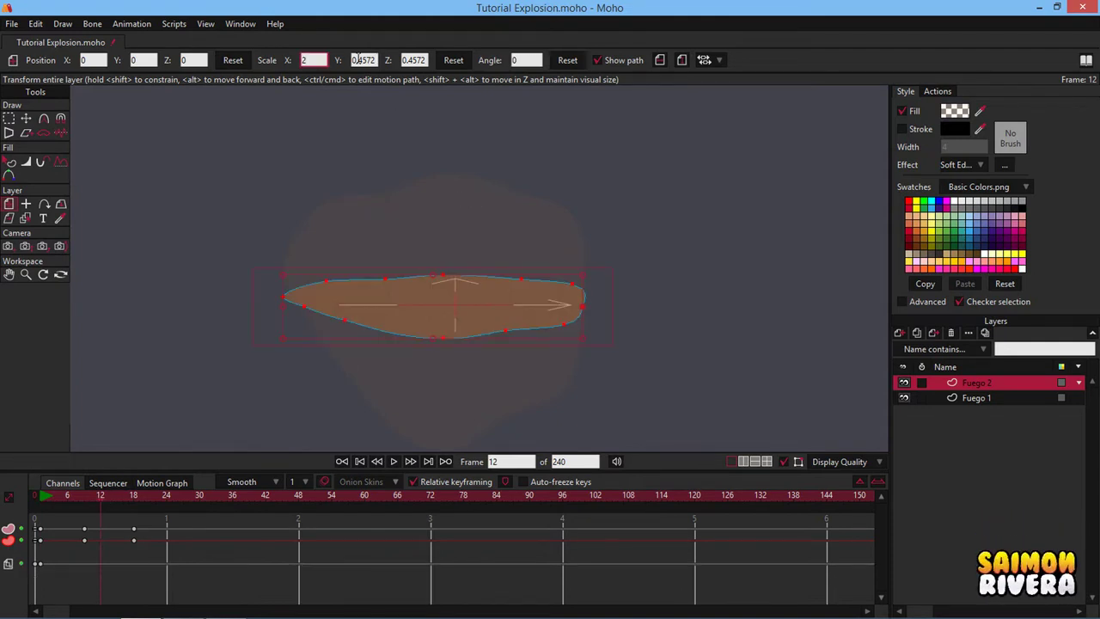
type("2")
left_click(423, 59)
type("2")
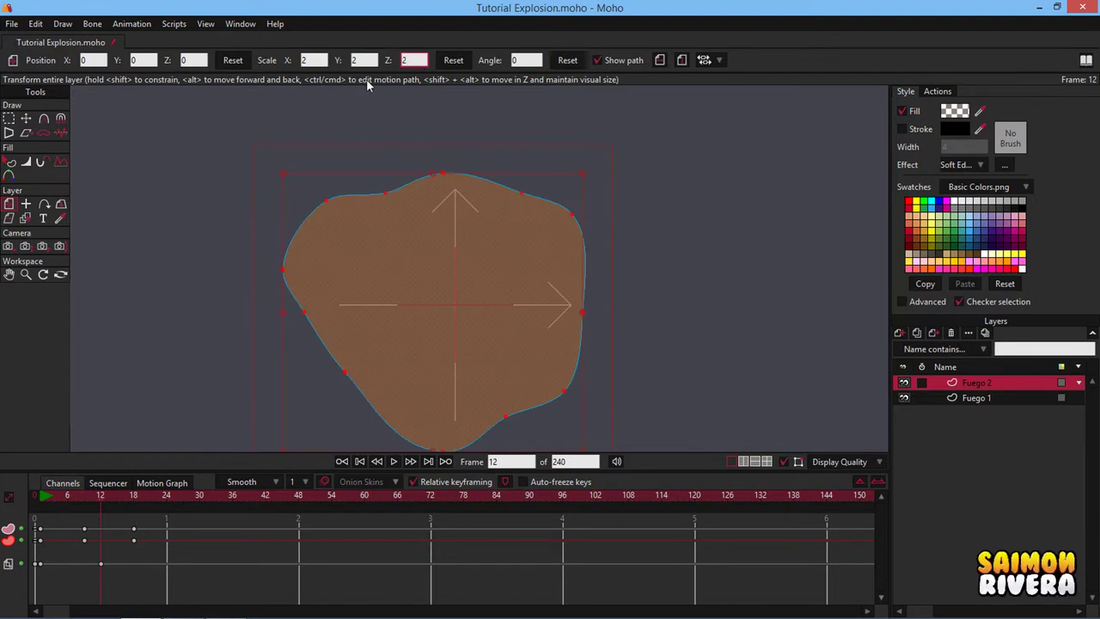
Set the Fuego 2 layer's X, Y and Z scale to 1.40 at frame 12.
left_click_drag(320, 60, 261, 64)
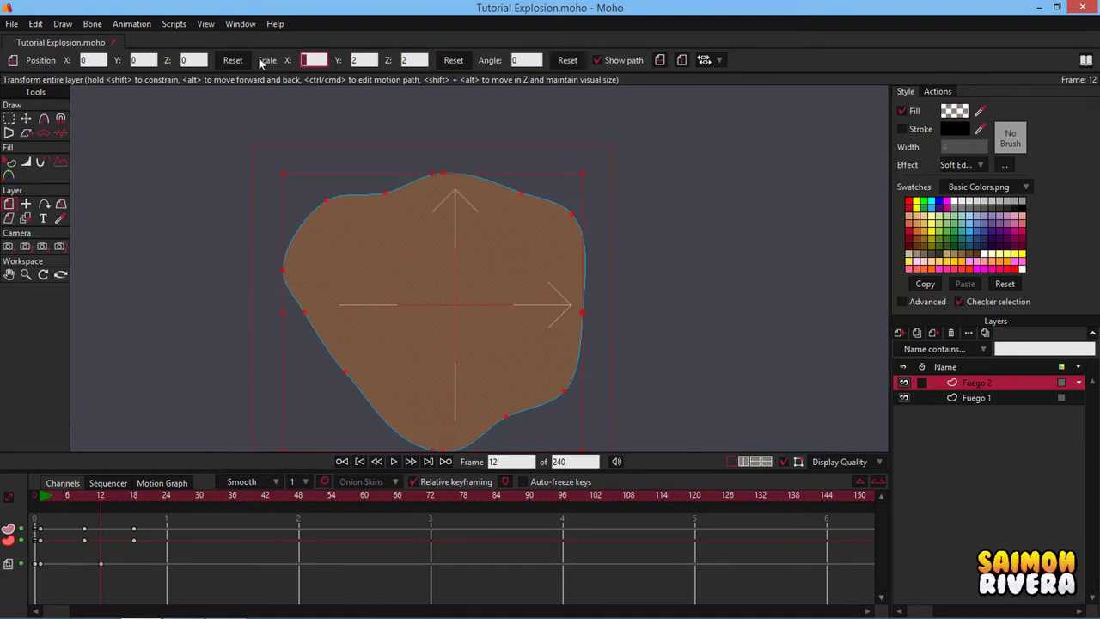
type("1")
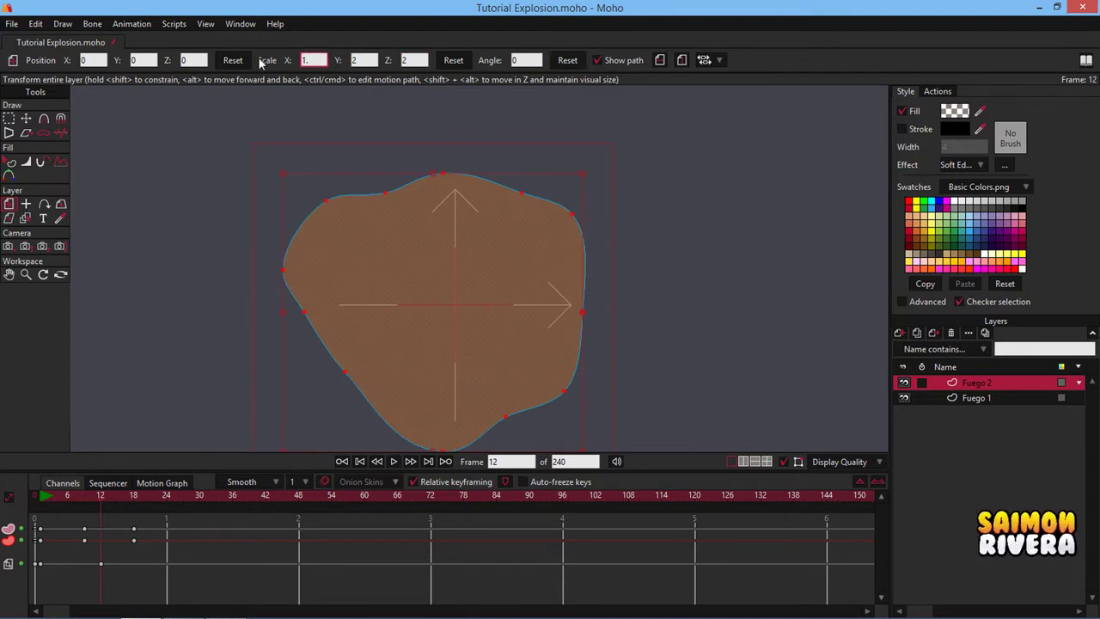
type(".40")
key("Tab")
type("4")
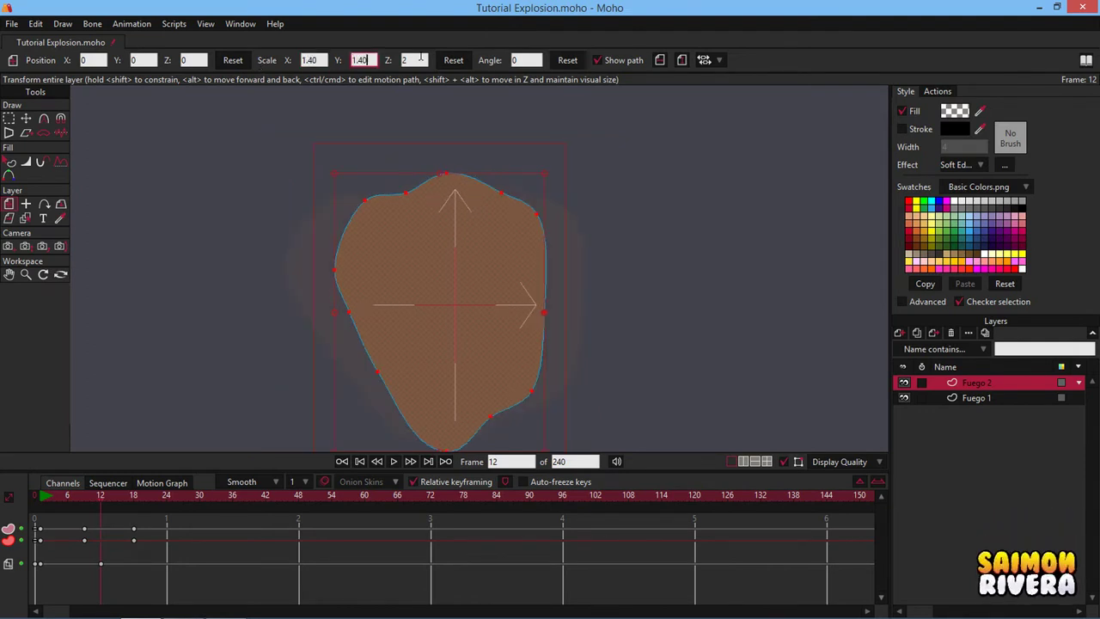
type(".40")
key("Tab")
type("1.40")
key("Return")
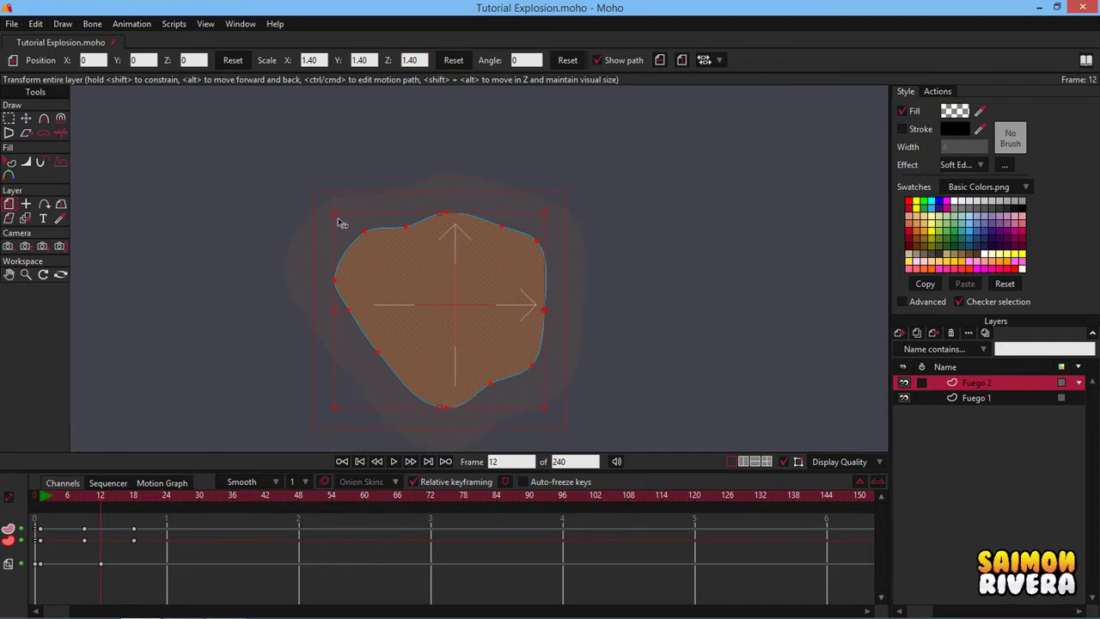
Enlarge the Fuego 2 layer to a scale of about 1.70 at frame 24, and return to frame 0.
left_click(169, 496)
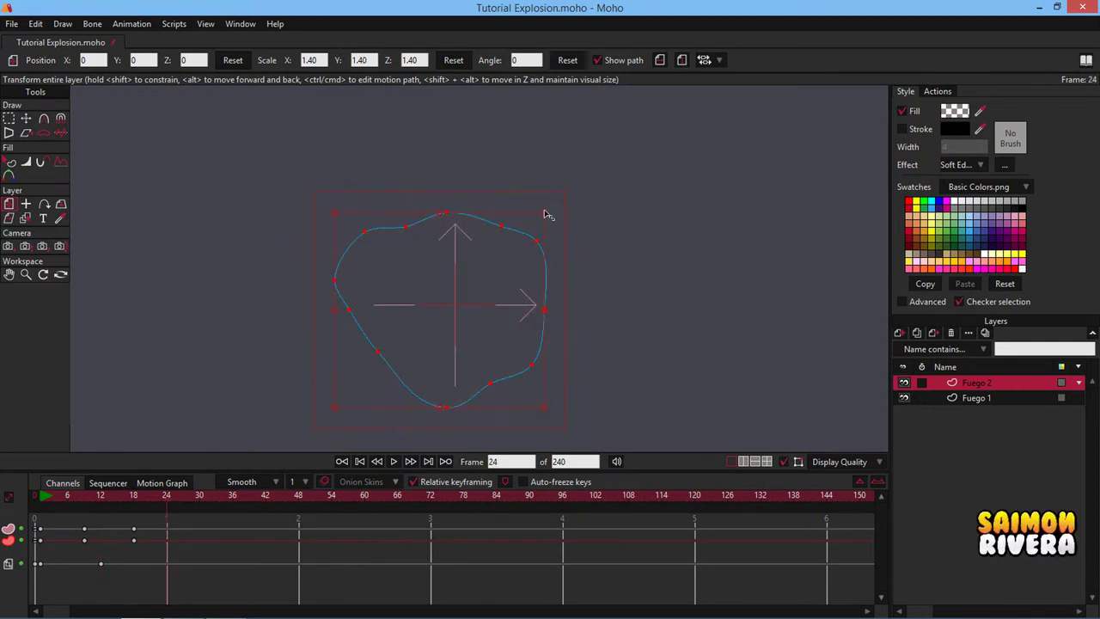
left_click_drag(545, 213, 568, 200)
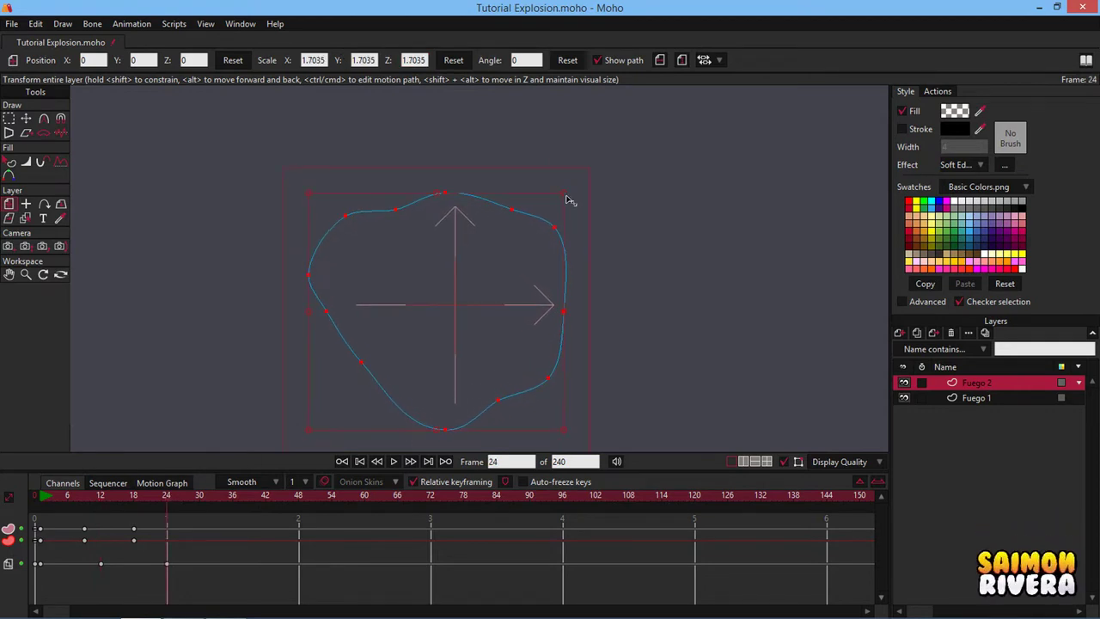
mouse_move(49, 504)
left_mouse_down()
mouse_move(42, 497)
mouse_move(136, 490)
mouse_move(36, 495)
left_mouse_up()
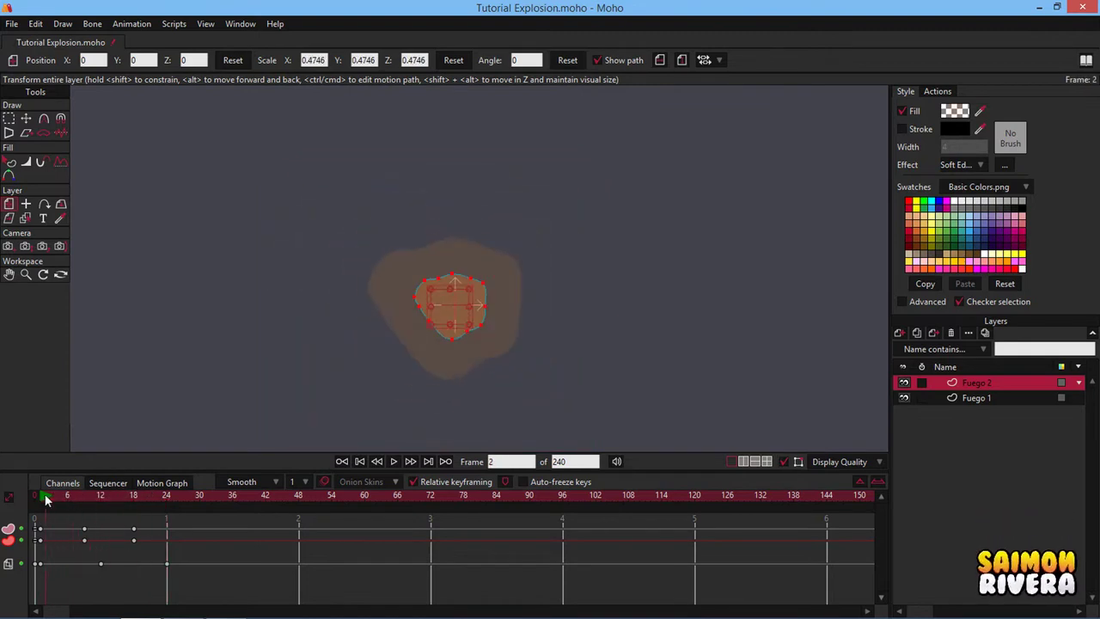
Reshape the Fuego 2 blob at frame 0 by moving its outline points into a more irregular form with a notch along its lower edge.
left_click(9, 118)
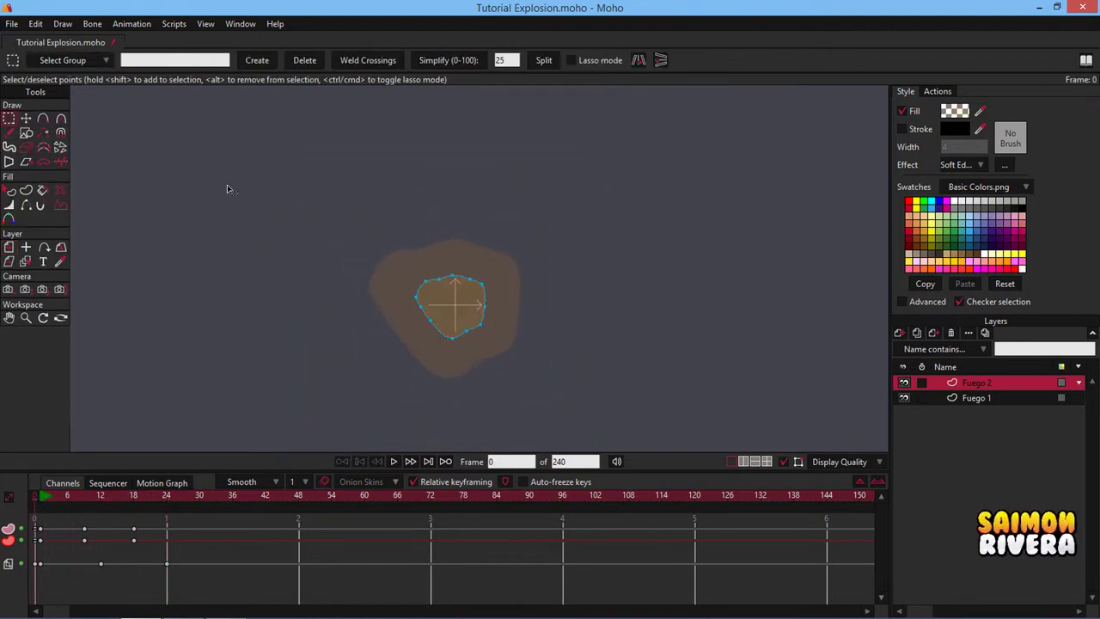
scroll(497, 282, "up", 3)
left_click_drag(456, 279, 380, 270)
left_click_drag(371, 321, 381, 358)
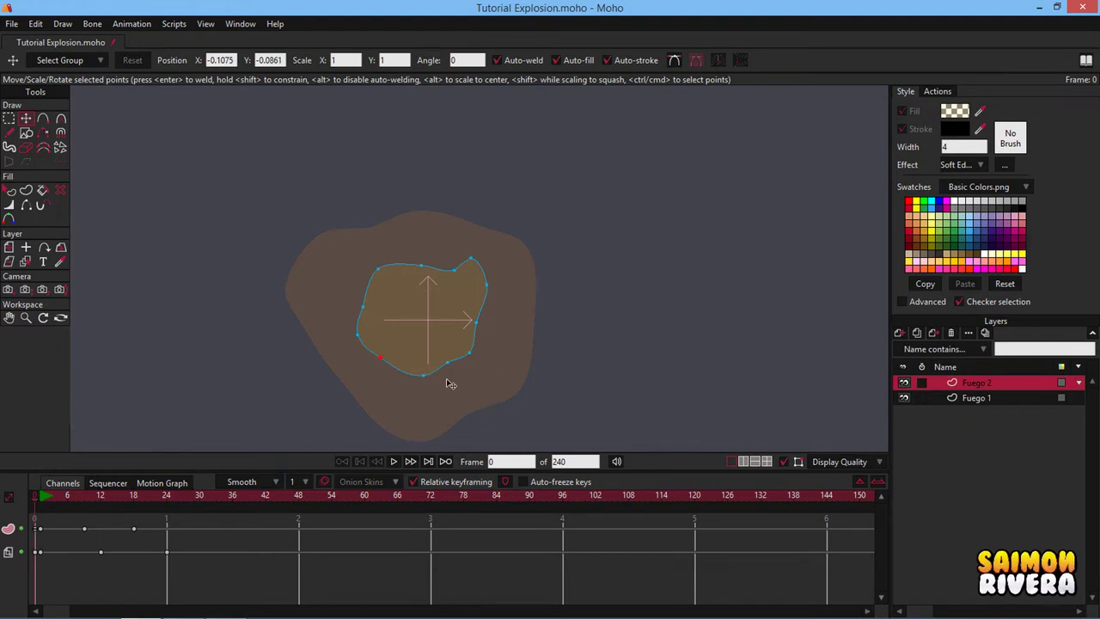
left_click_drag(447, 363, 497, 327)
Select the Fuego 2 blob and lower the blur radius of its Soft Edge effect.
left_click(24, 190)
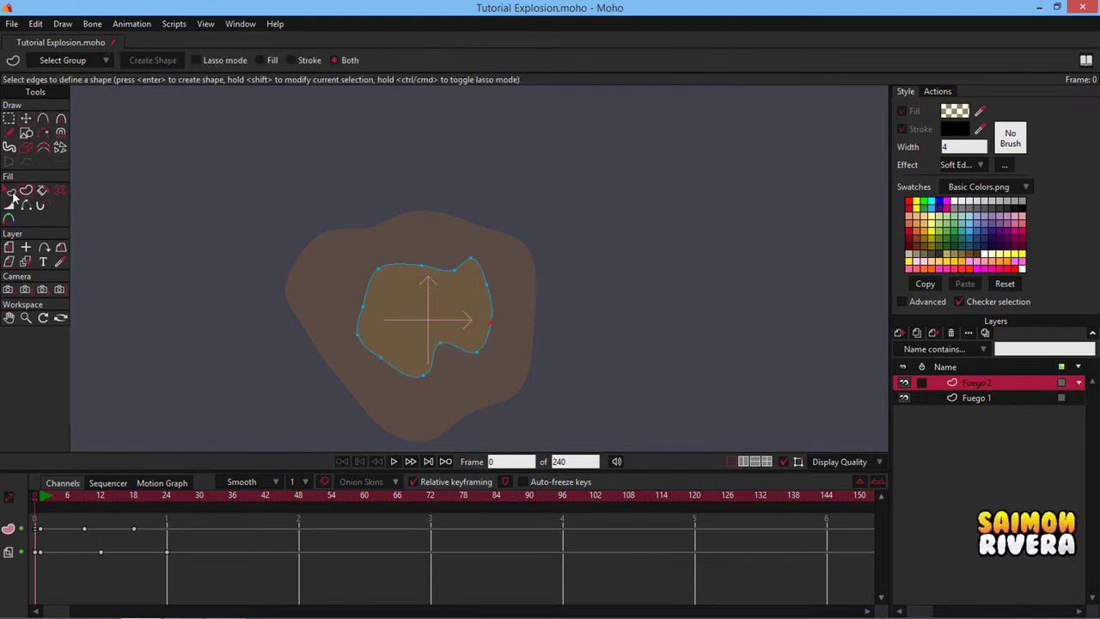
left_click(10, 191)
left_click(447, 290)
left_click(1005, 165)
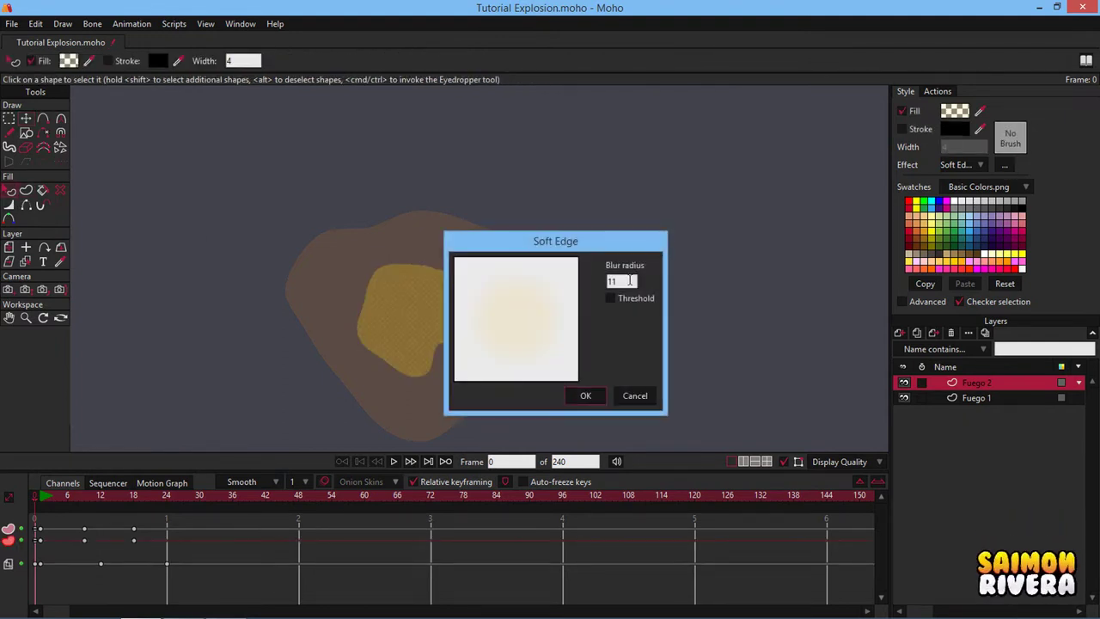
double_click(612, 281)
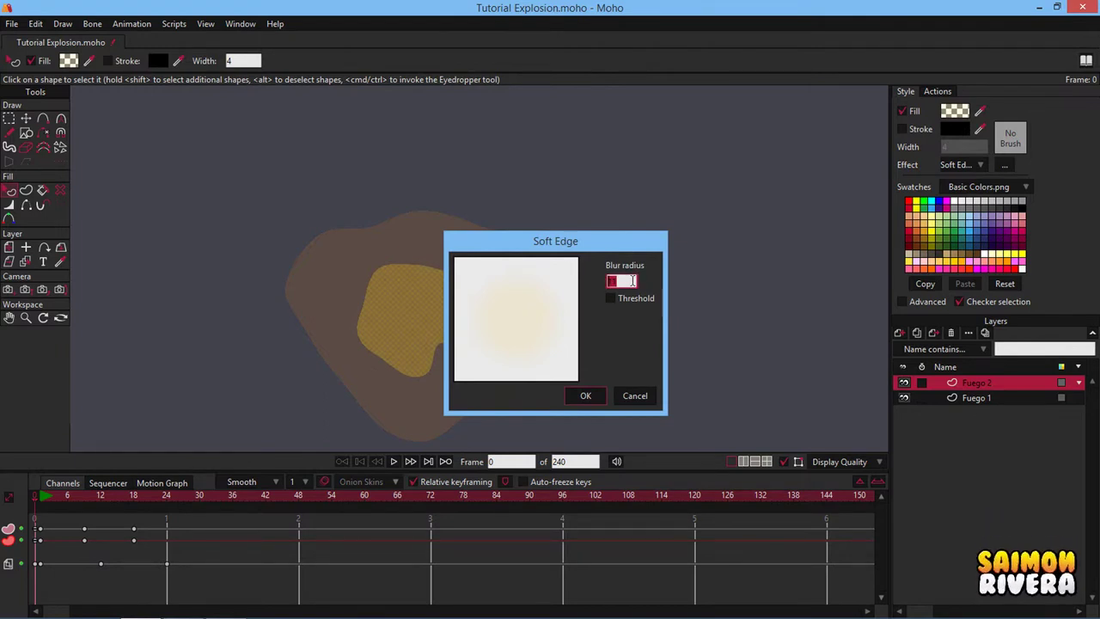
left_click(597, 394)
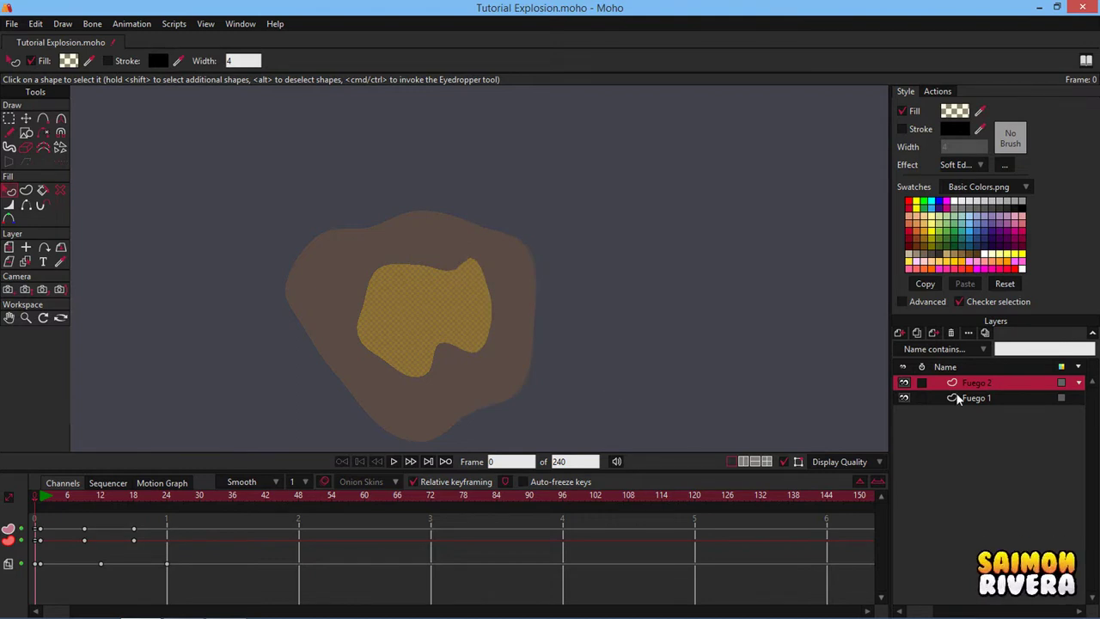
Duplicate the Fuego 2 layer as Fuego 3 and adjust the Soft Edge blur radius of the duplicated blob.
left_click(916, 335)
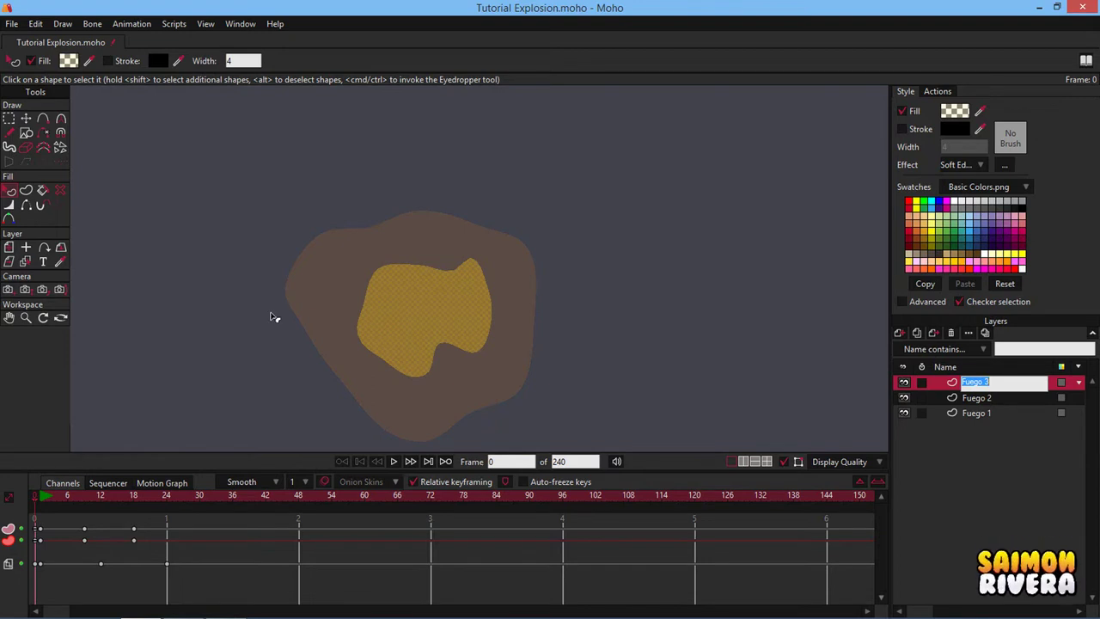
left_click(1004, 165)
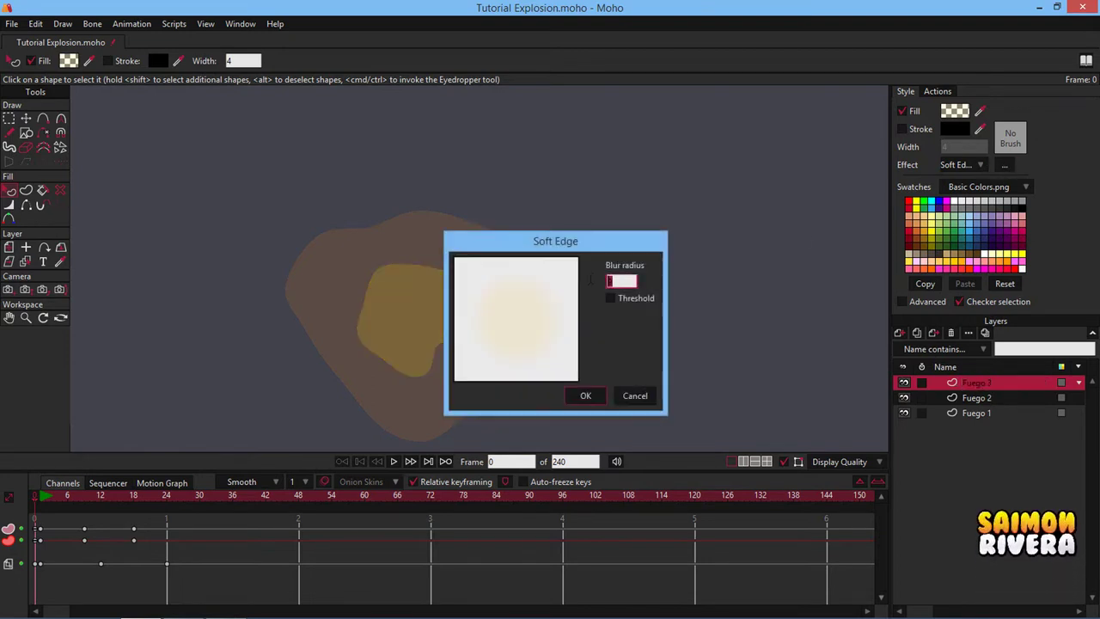
left_click(600, 395)
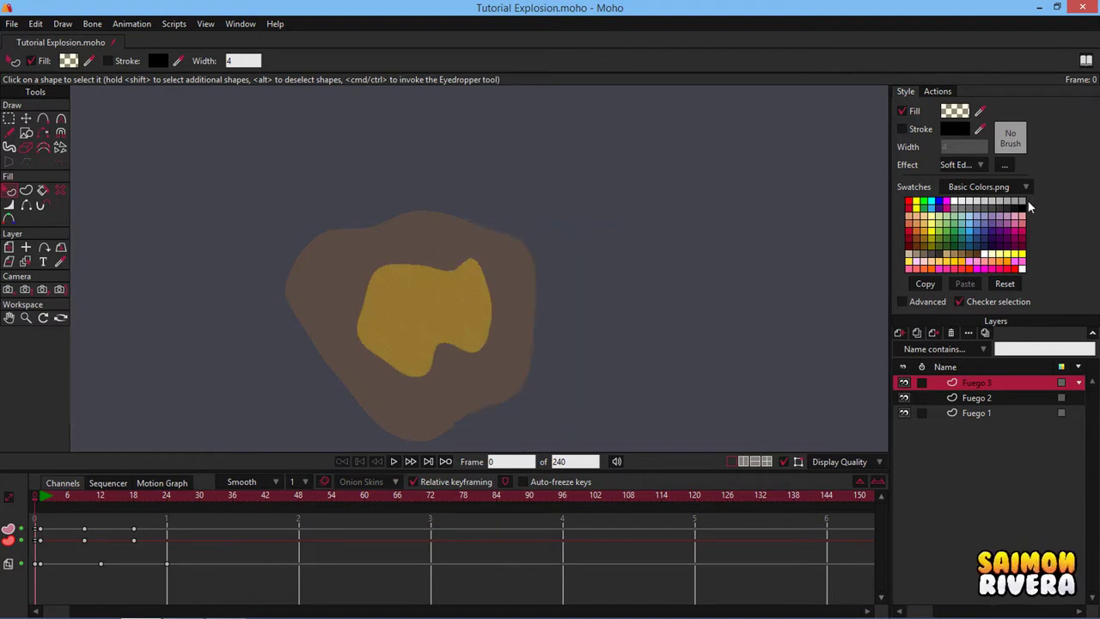
Set the Fuego 3 blob's frame 0 fill to dark orange DB7C00.
left_click(965, 113)
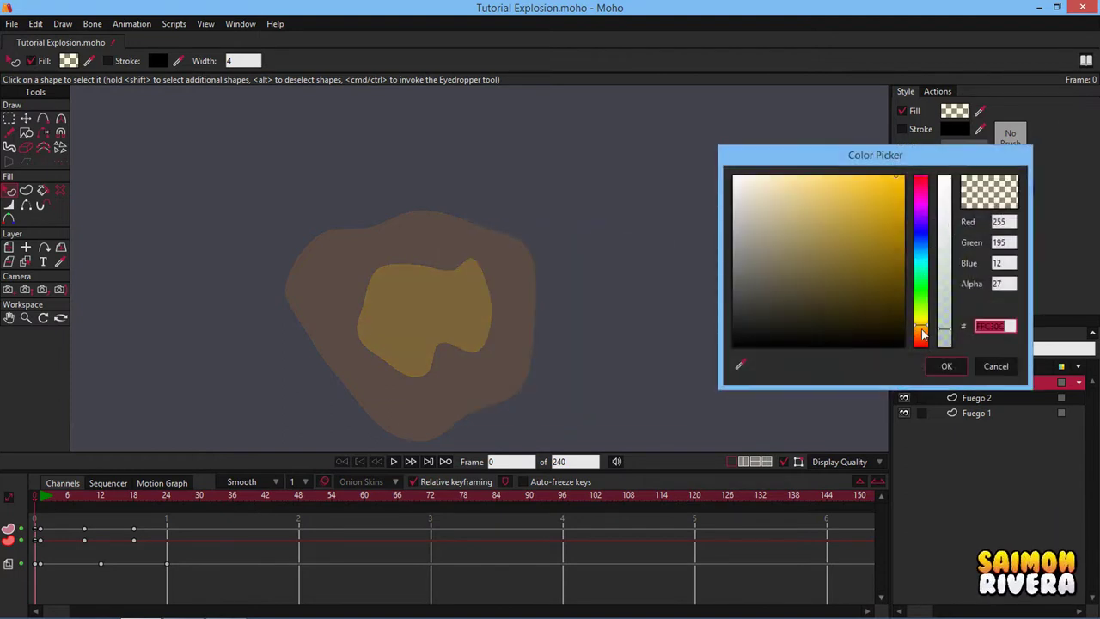
type("E07E00")
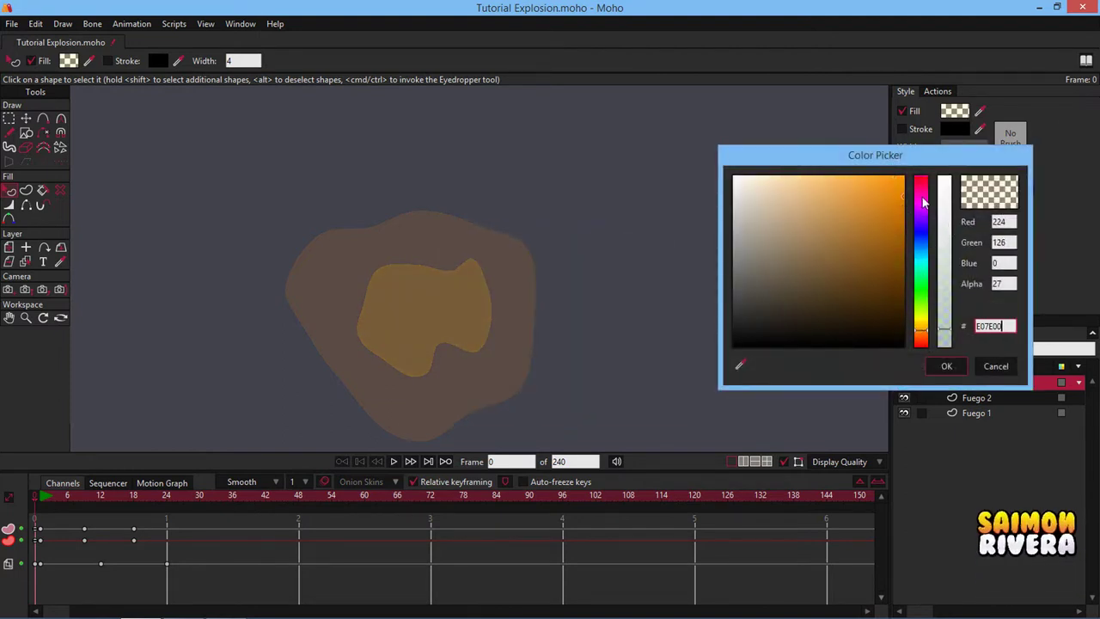
left_click_drag(923, 197, 903, 200)
double_click(1001, 284)
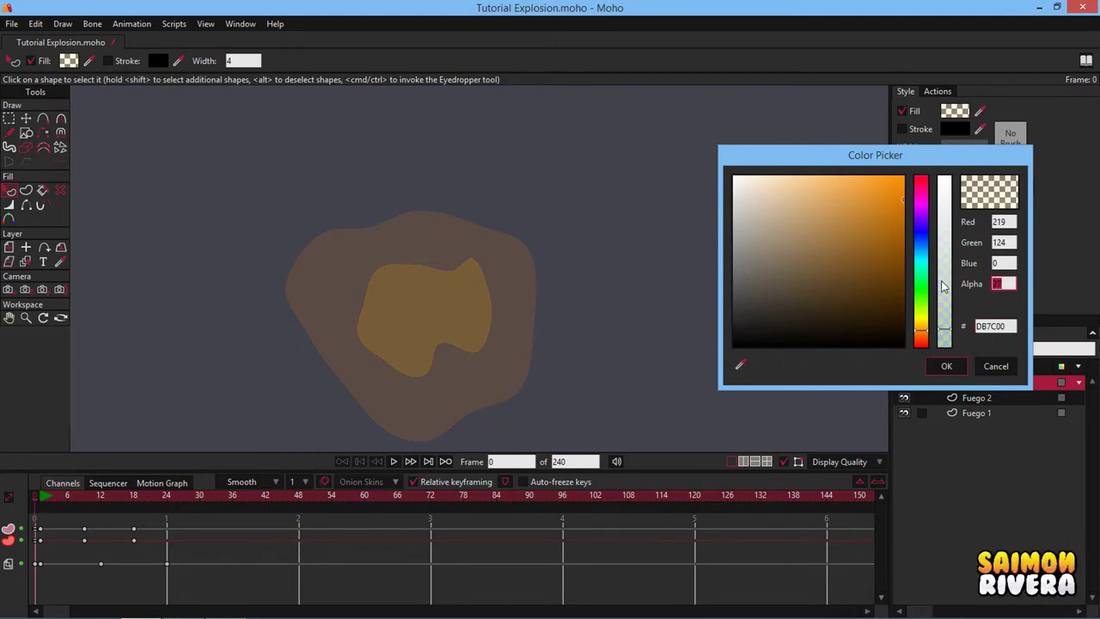
left_click(947, 365)
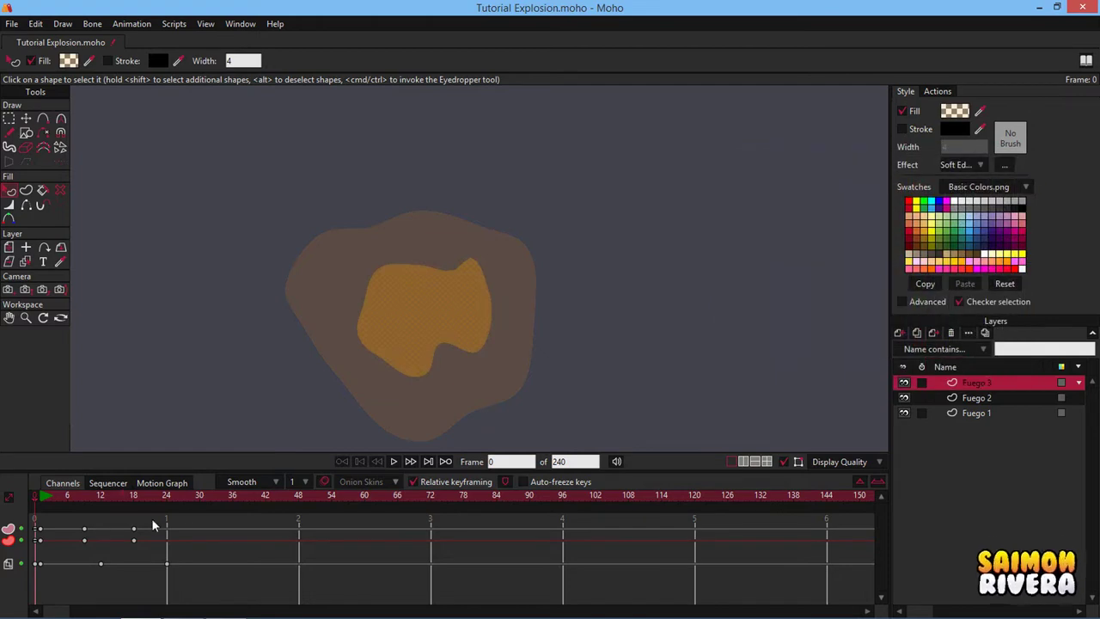
Delete the Fuego 3 layer's transform keyframes through frame 24 and enlarge the layer slightly at frame 0.
left_click_drag(197, 581, 38, 557)
key("Delete")
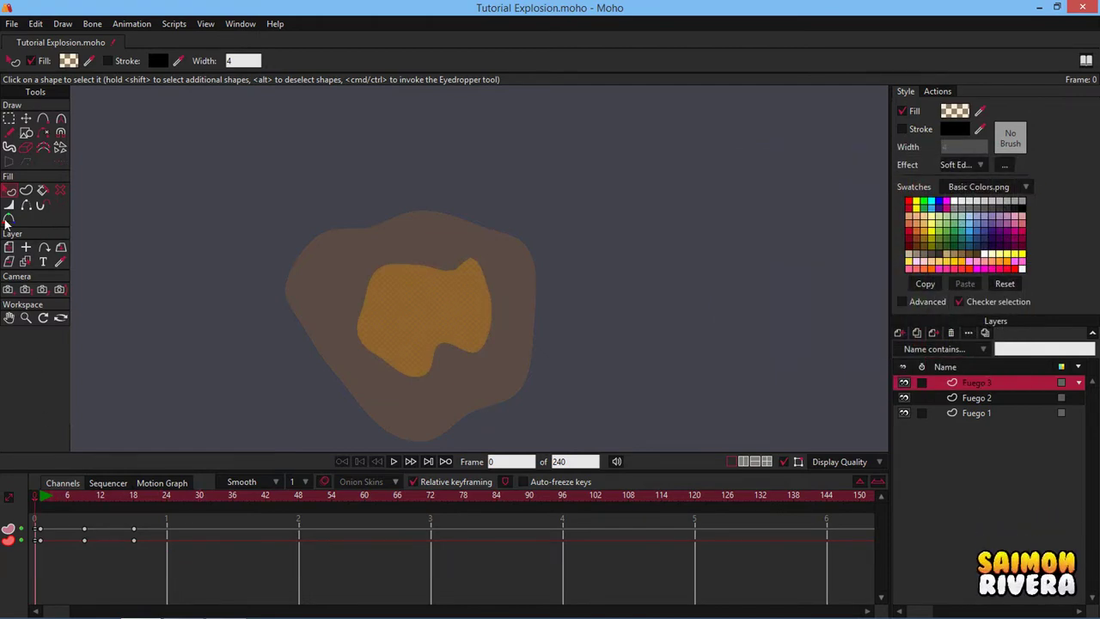
left_click(9, 247)
mouse_move(495, 260)
left_mouse_down()
mouse_move(529, 227)
mouse_move(517, 235)
mouse_move(456, 210)
left_mouse_up()
Reshape the Fuego 3 blob with the Magnet tool, pulling its sides and lower lobes into a different irregular outline.
left_click(60, 132)
left_click_drag(367, 250, 390, 246)
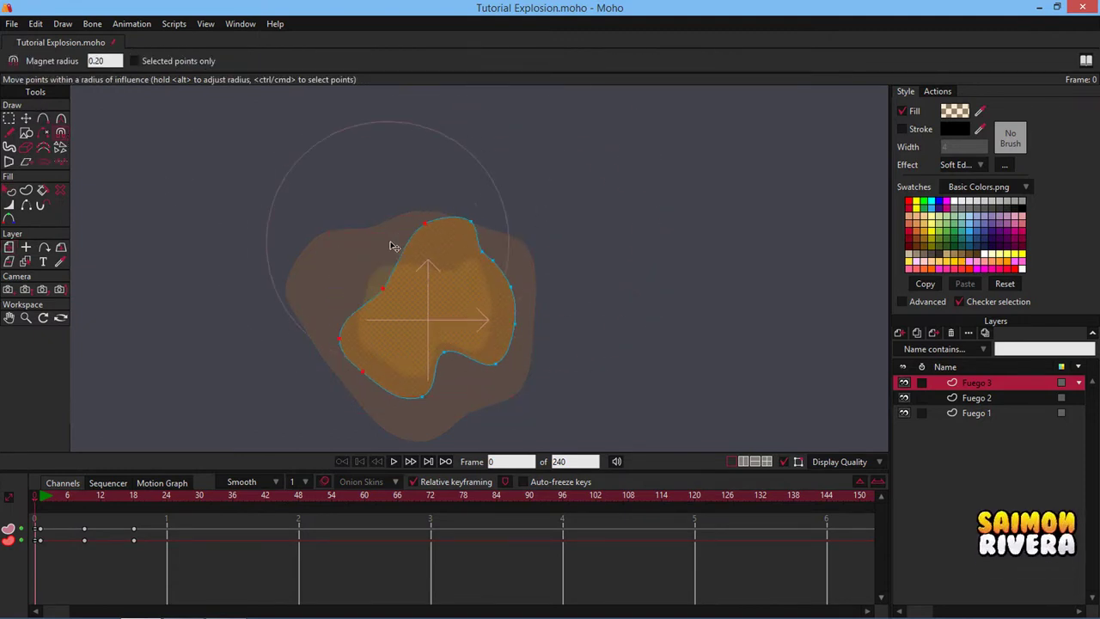
left_click_drag(316, 312, 361, 321)
left_click_drag(420, 393, 395, 390)
mouse_move(520, 339)
left_mouse_down()
mouse_move(517, 366)
mouse_move(523, 356)
left_mouse_up()
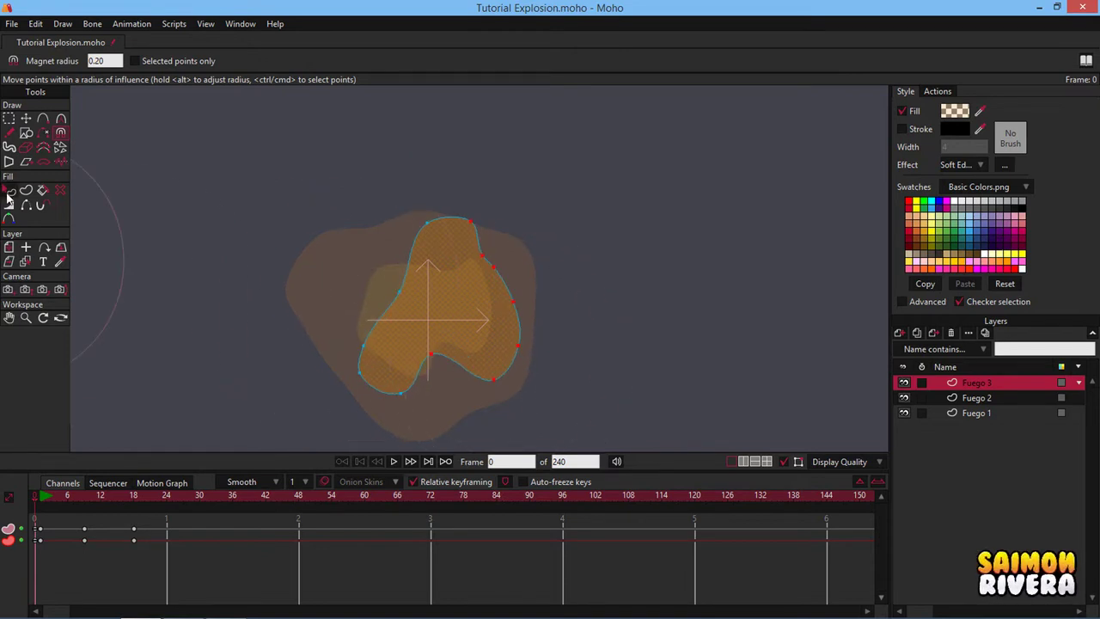
Move the Fuego 3 layer's last two fill keyframes to frames 11 and 21.
left_click(42, 499)
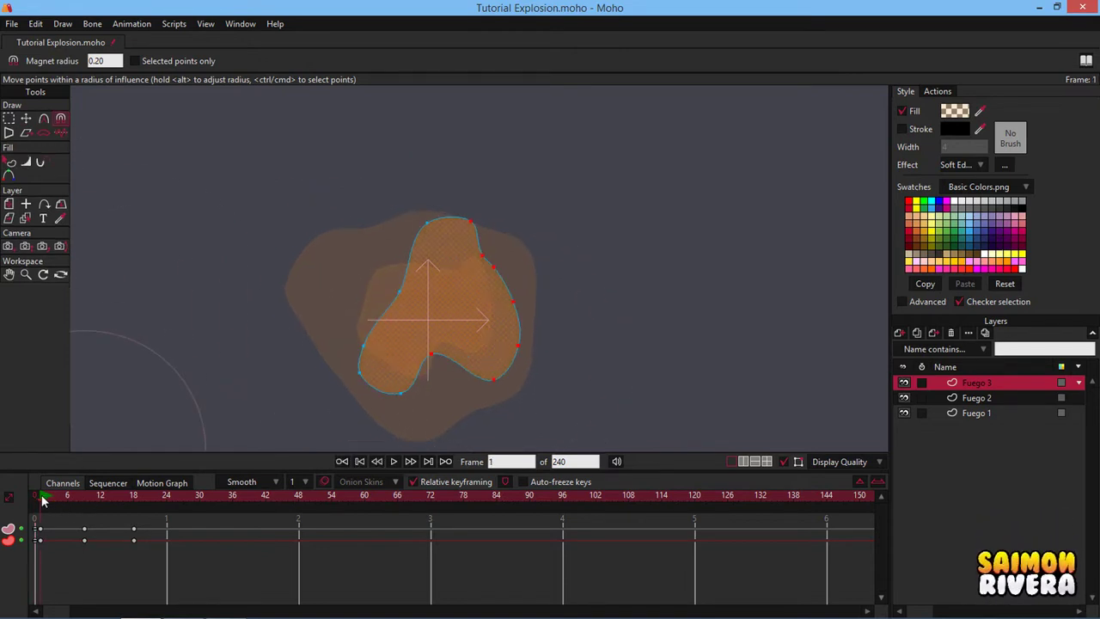
left_click_drag(47, 500, 88, 496)
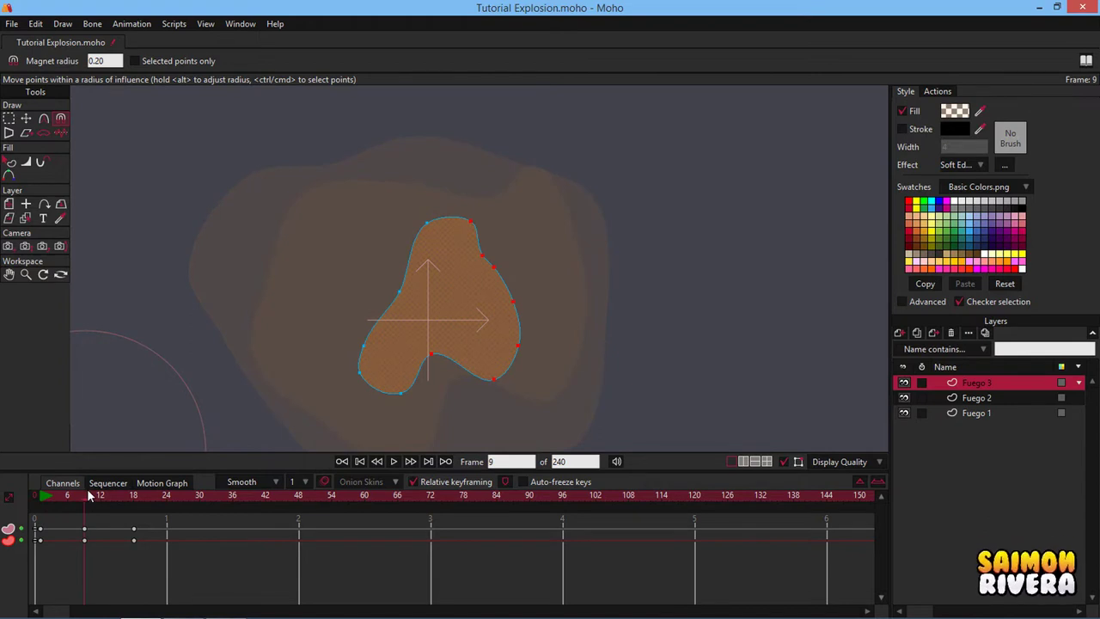
left_click_drag(160, 562, 152, 528)
left_click(153, 499)
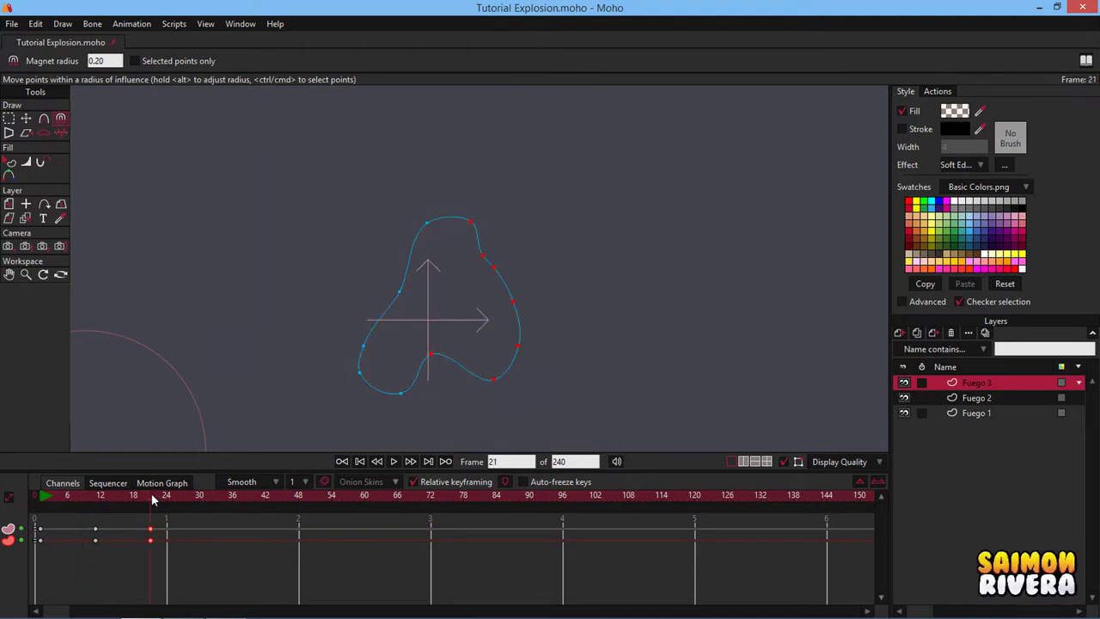
Set the Fuego 3 blob's fill alpha to 13 at frame 11 and check how it fades.
left_click(95, 499)
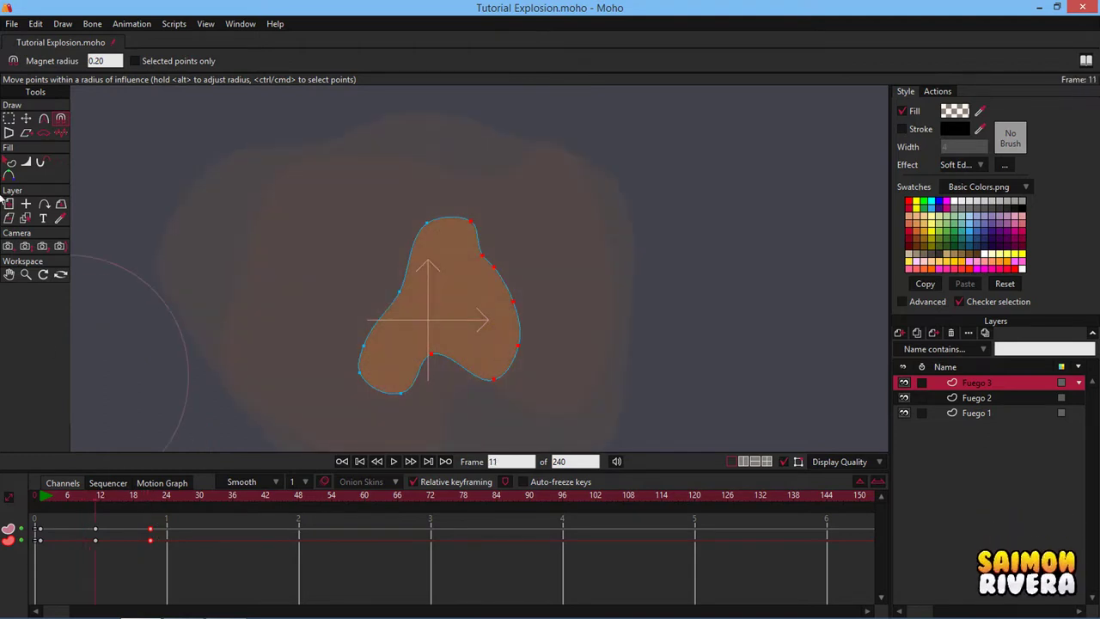
left_click(11, 164)
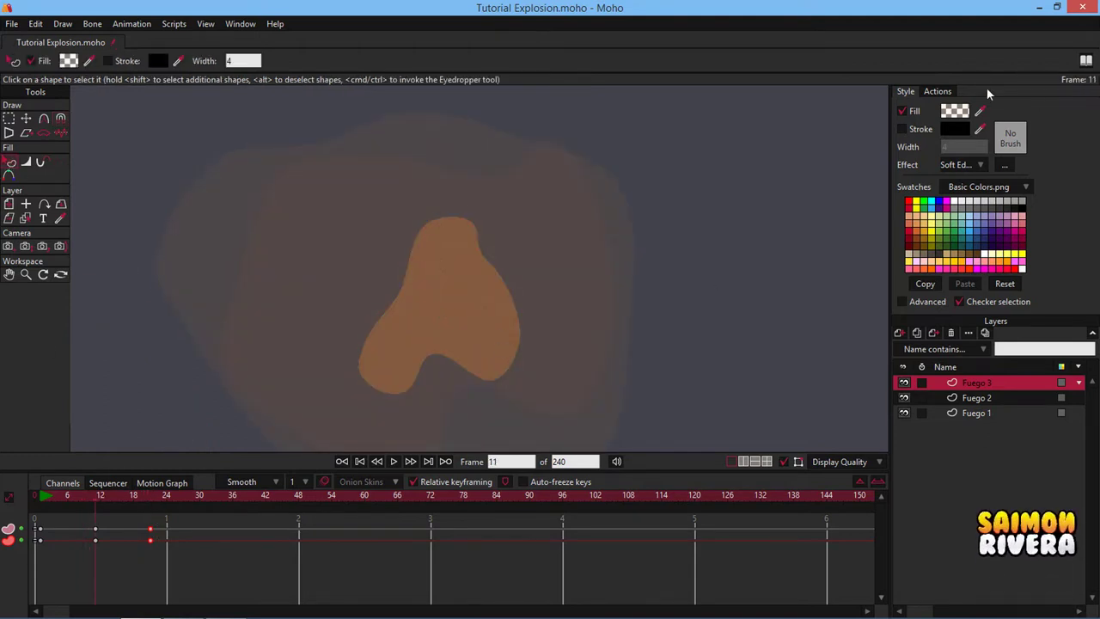
left_click(954, 110)
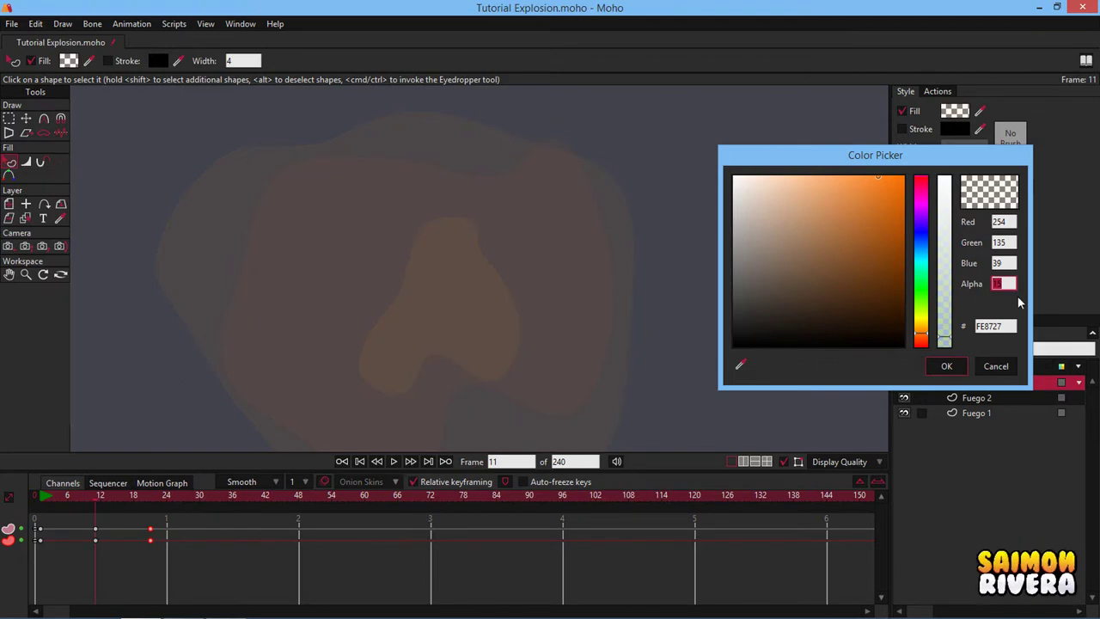
type("15")
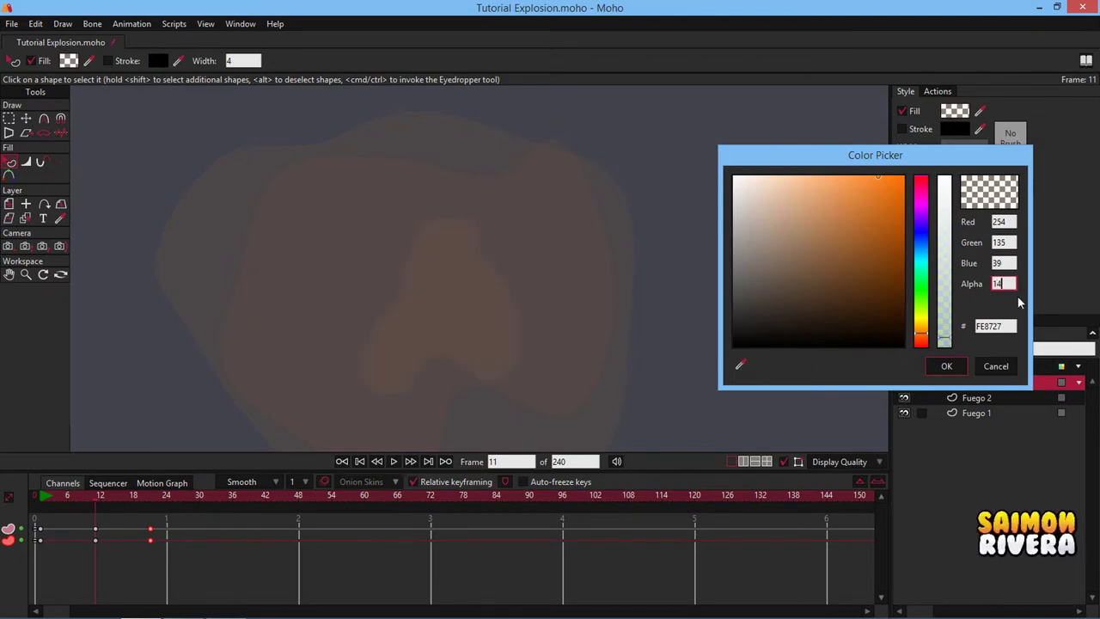
left_click_drag(1002, 283, 998, 282)
left_click(954, 364)
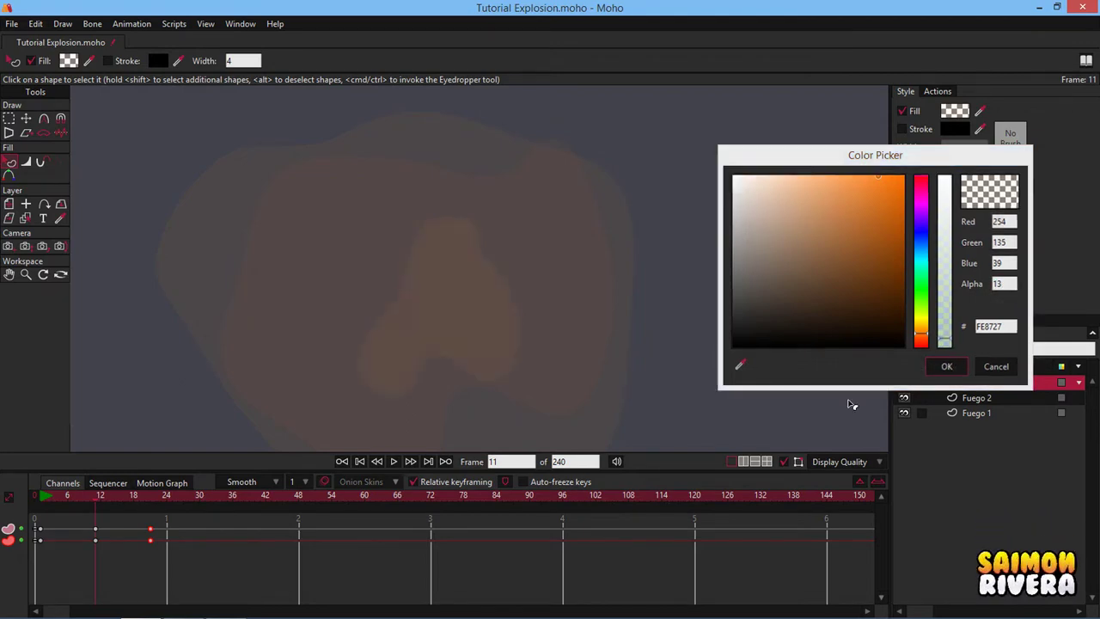
left_click(150, 495)
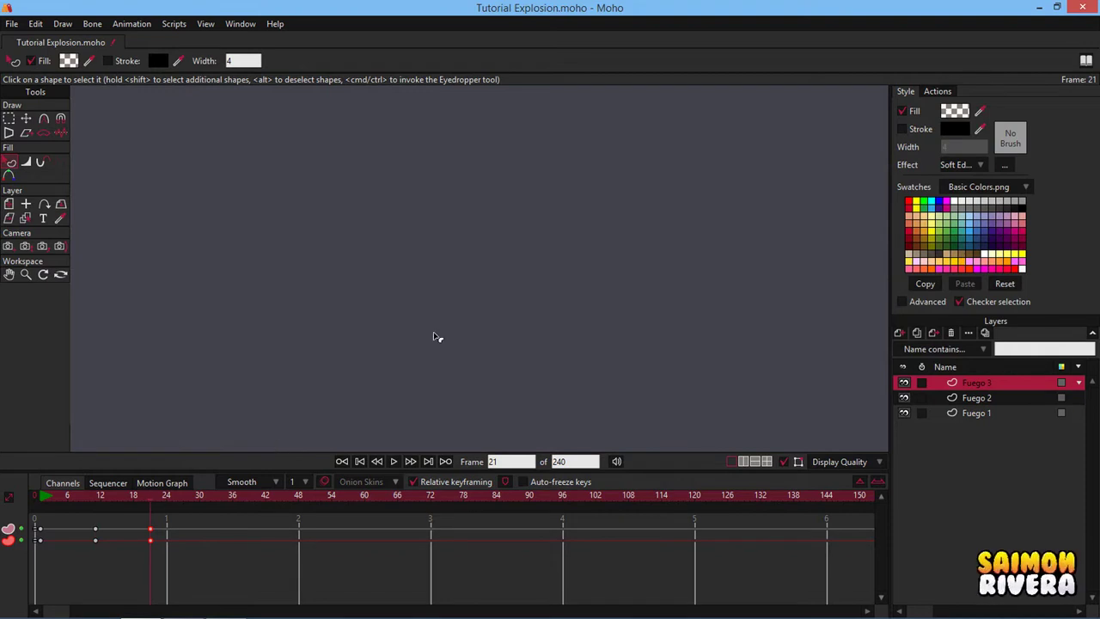
left_click_drag(46, 497, 119, 488)
left_click(778, 393)
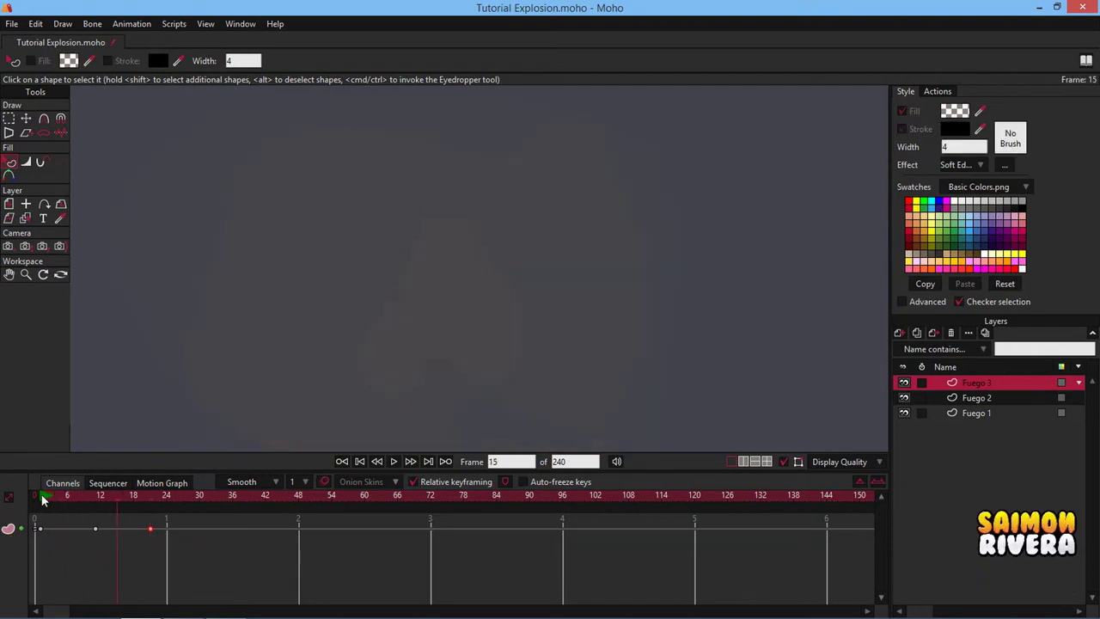
Keyframe the Fuego 3 layer's scale at frame 1, then enlarge it to about 0.89 at frame 13 and 1.07 at frame 25.
mouse_move(45, 496)
left_mouse_down()
mouse_move(115, 489)
mouse_move(32, 496)
left_mouse_up()
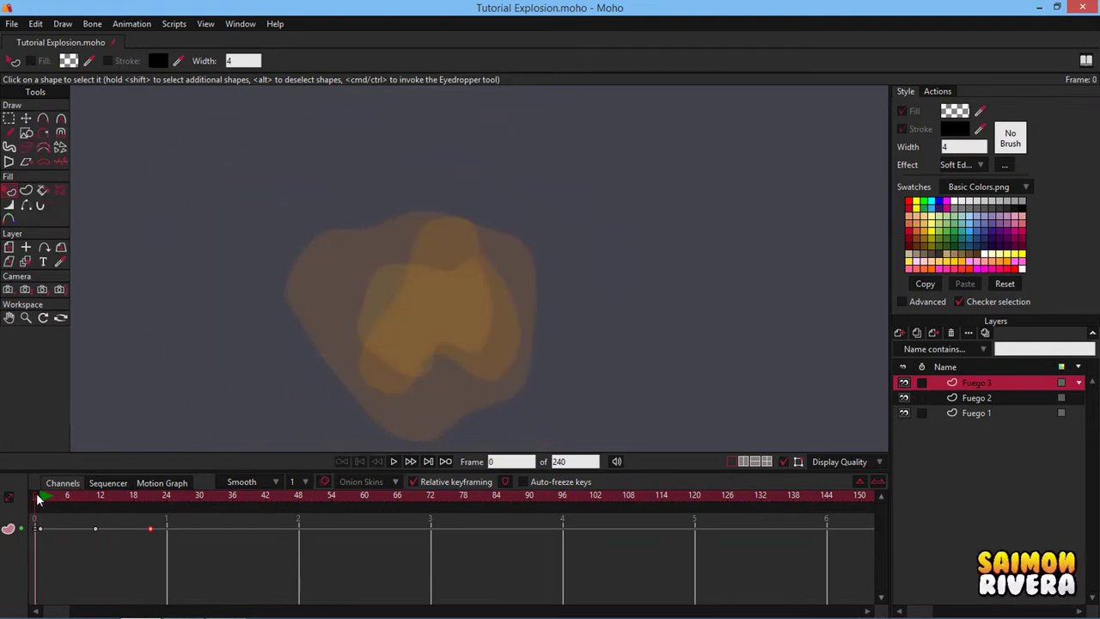
left_click(39, 497)
left_click(9, 203)
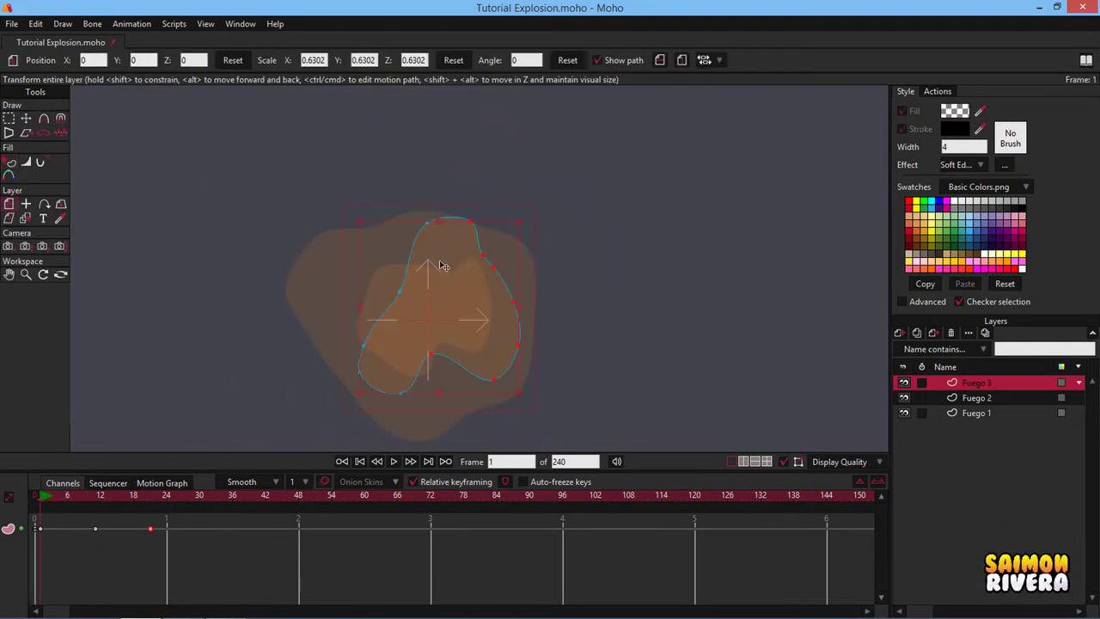
left_click(520, 228)
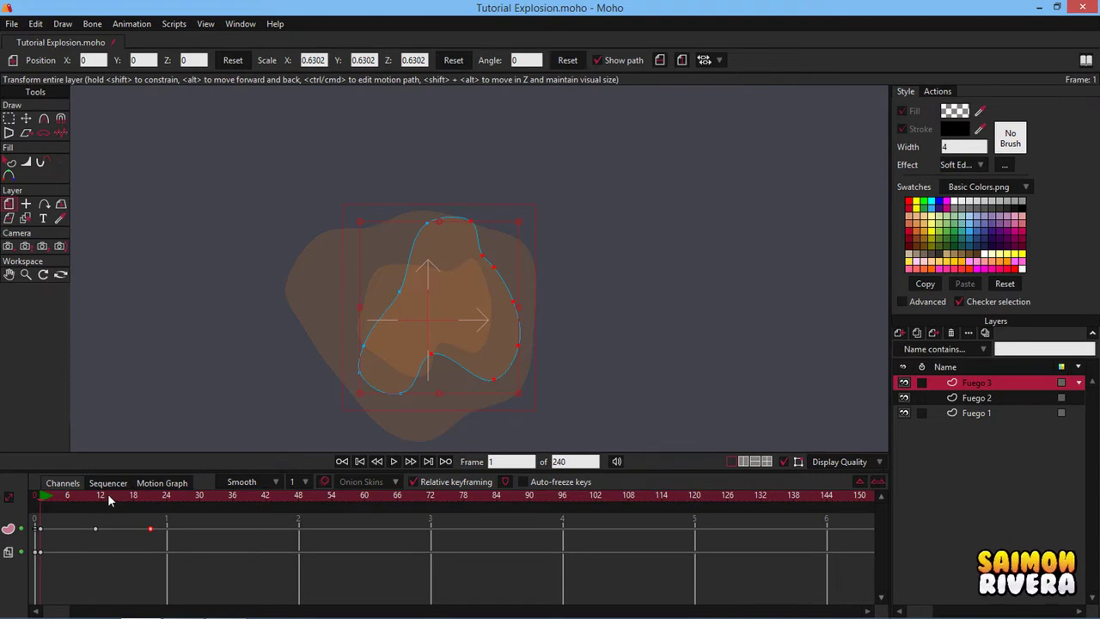
left_click(106, 495)
left_click_drag(519, 222, 569, 184)
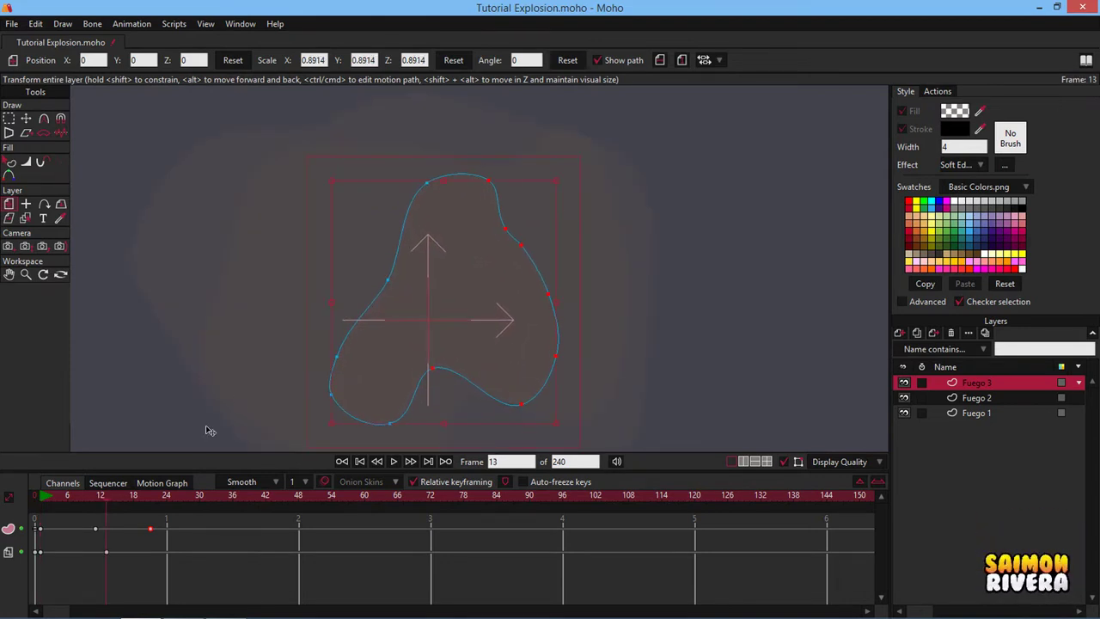
left_click(174, 493)
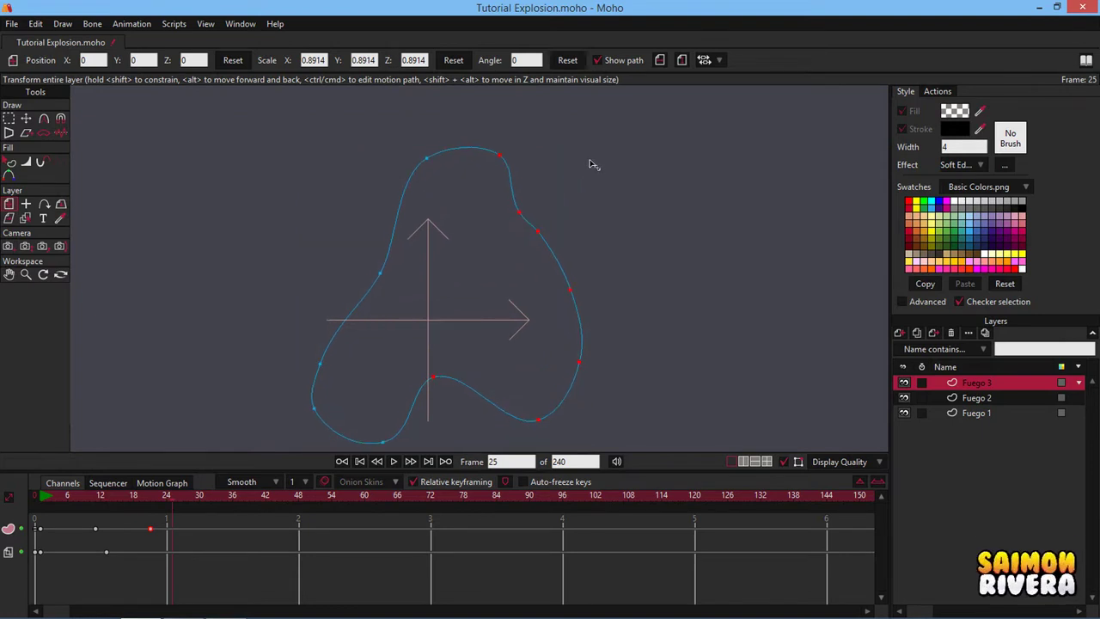
left_click_drag(590, 161, 592, 162)
scroll(630, 206, "down", 2)
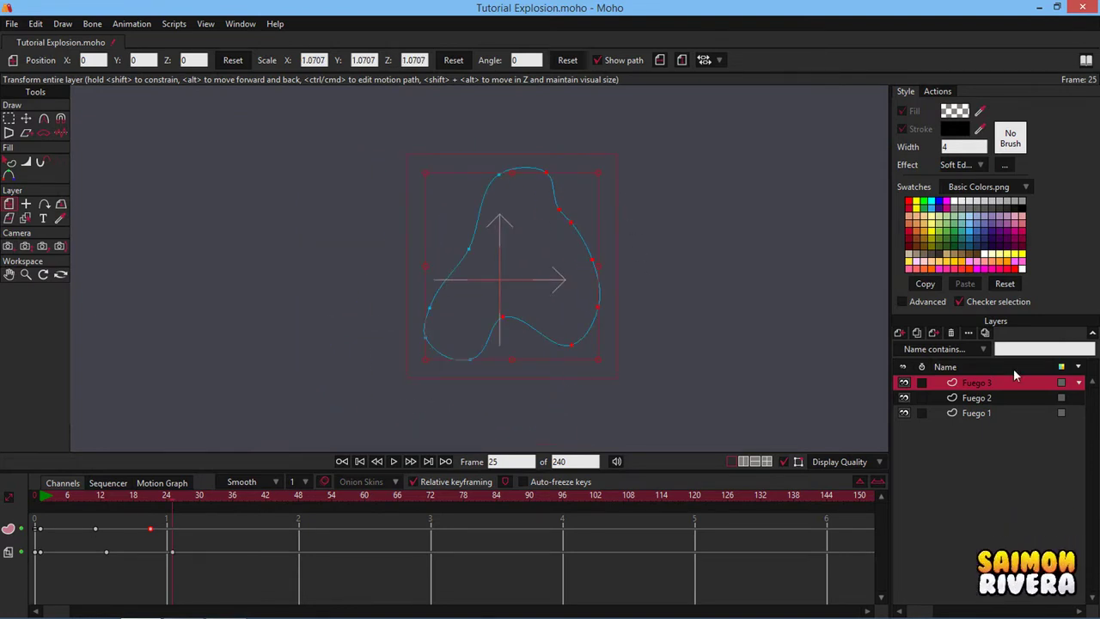
Duplicate the Fuego 3 layer at frame 0 and set the copy's fill to orange FF6000 with alpha 56.
mouse_move(40, 499)
left_mouse_down()
mouse_move(166, 496)
mouse_move(34, 504)
left_mouse_up()
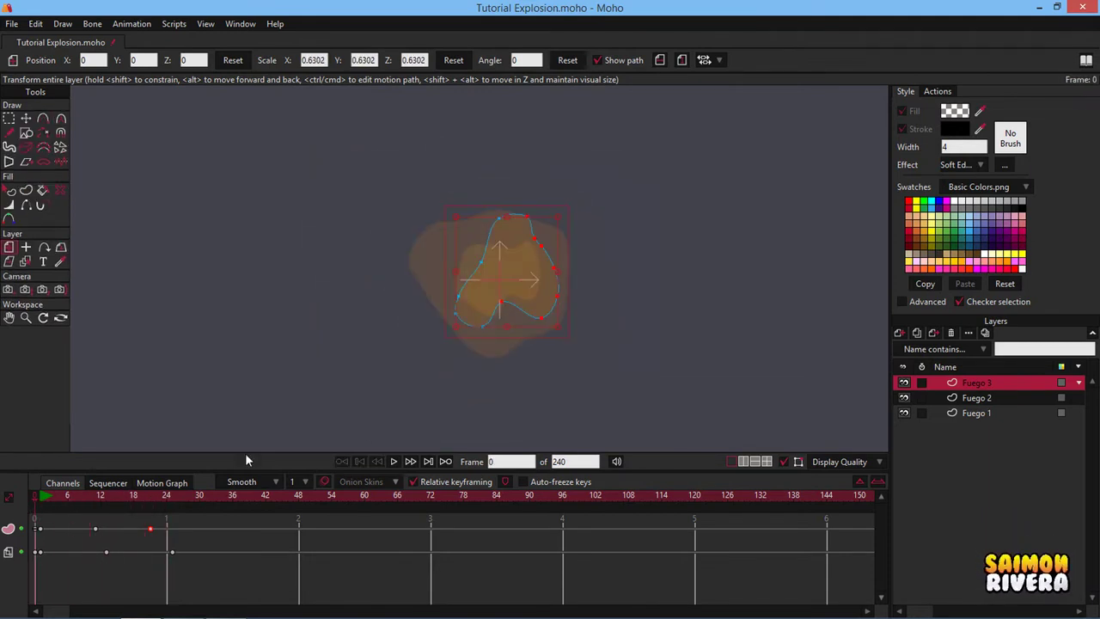
left_click(917, 337)
left_click(9, 190)
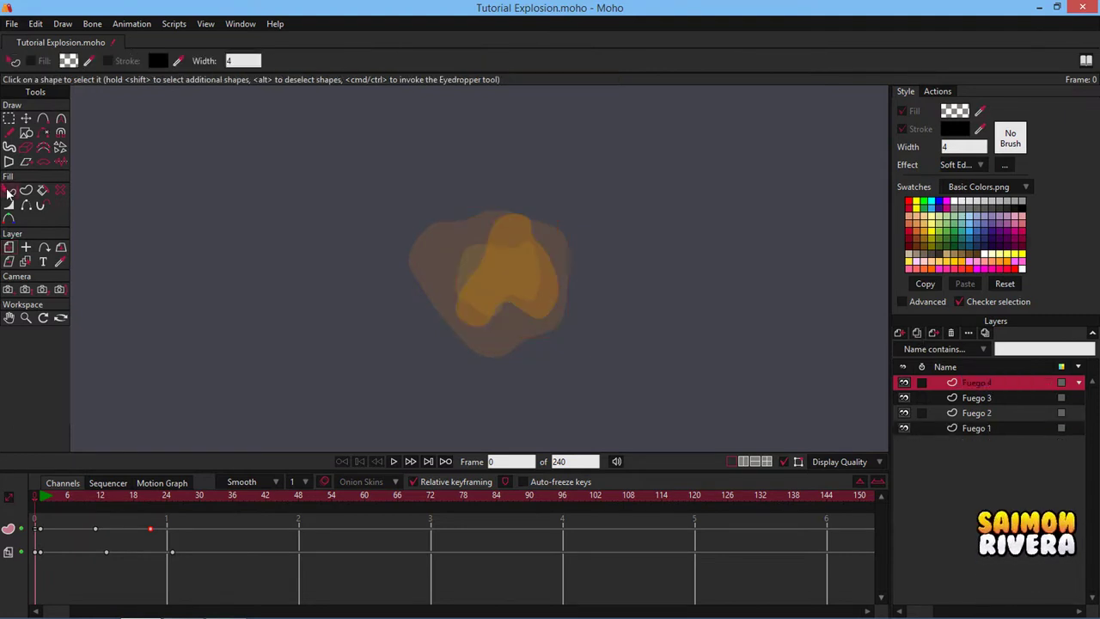
left_click(538, 275)
left_click(963, 118)
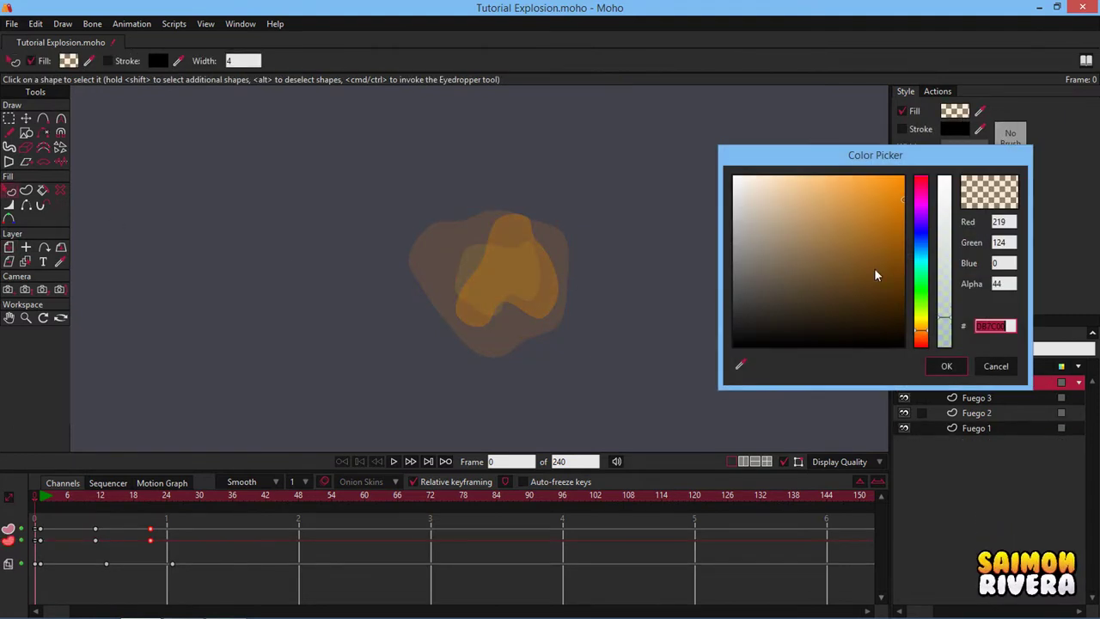
left_click(922, 338)
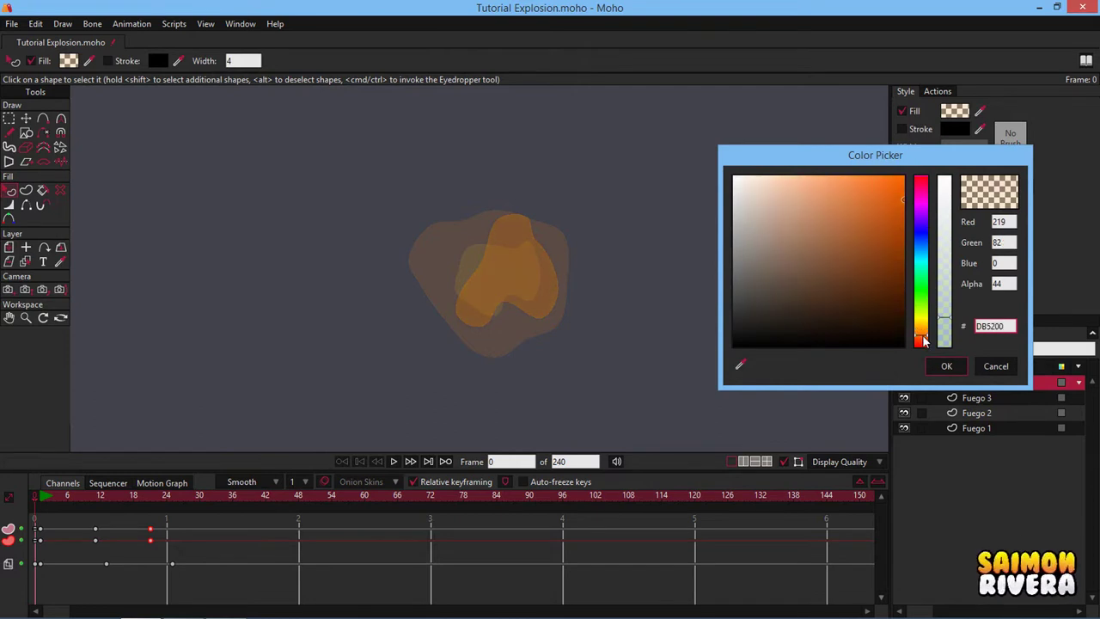
left_click_drag(882, 263, 910, 177)
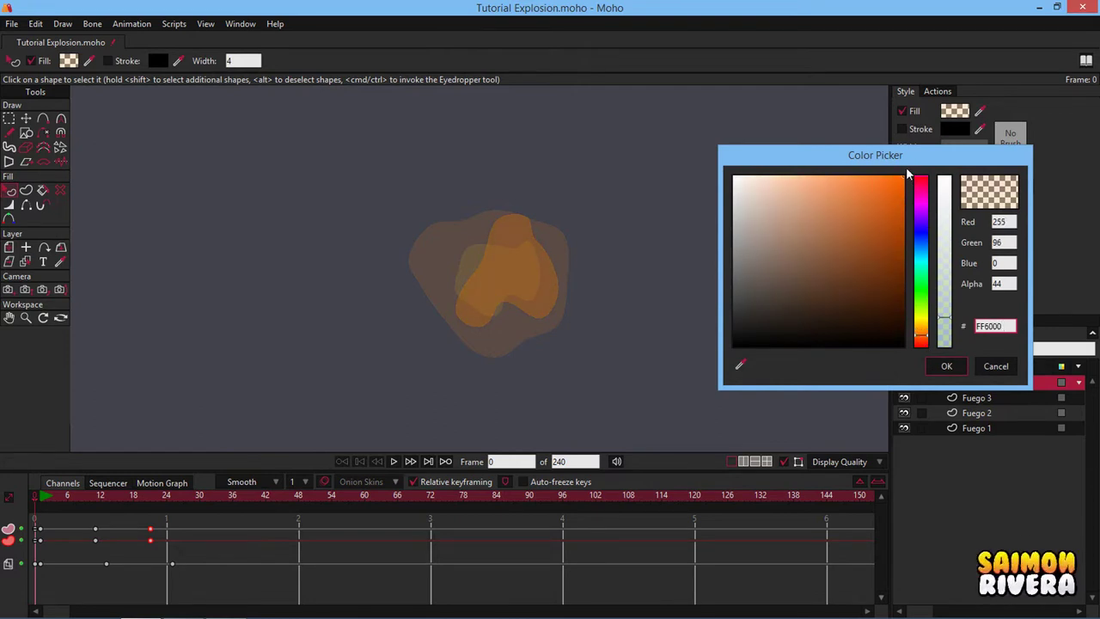
double_click(1006, 284)
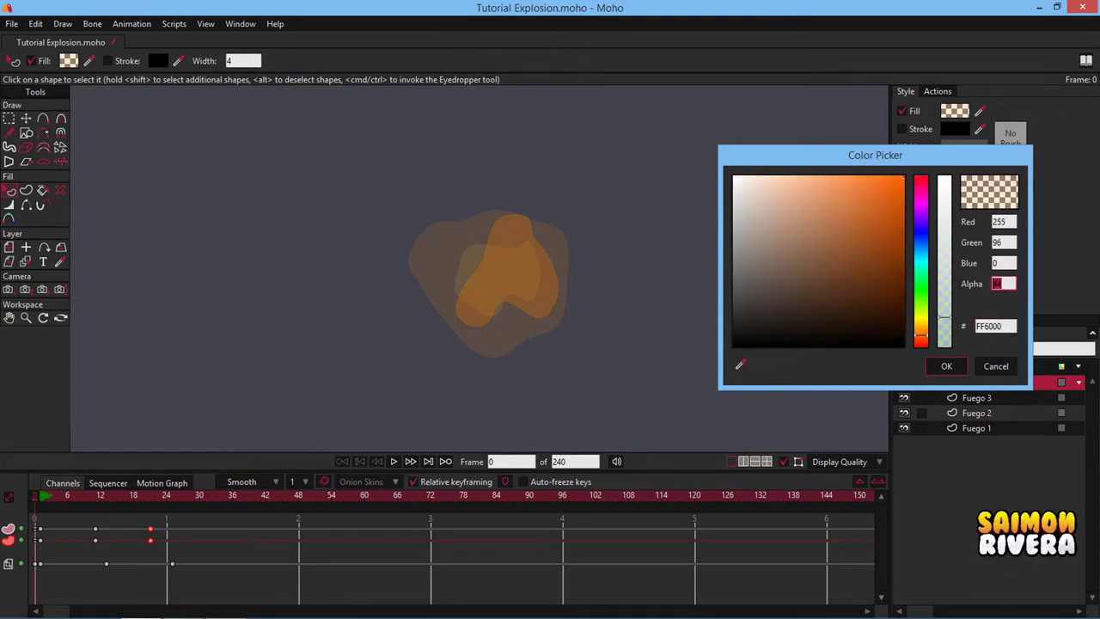
type("56")
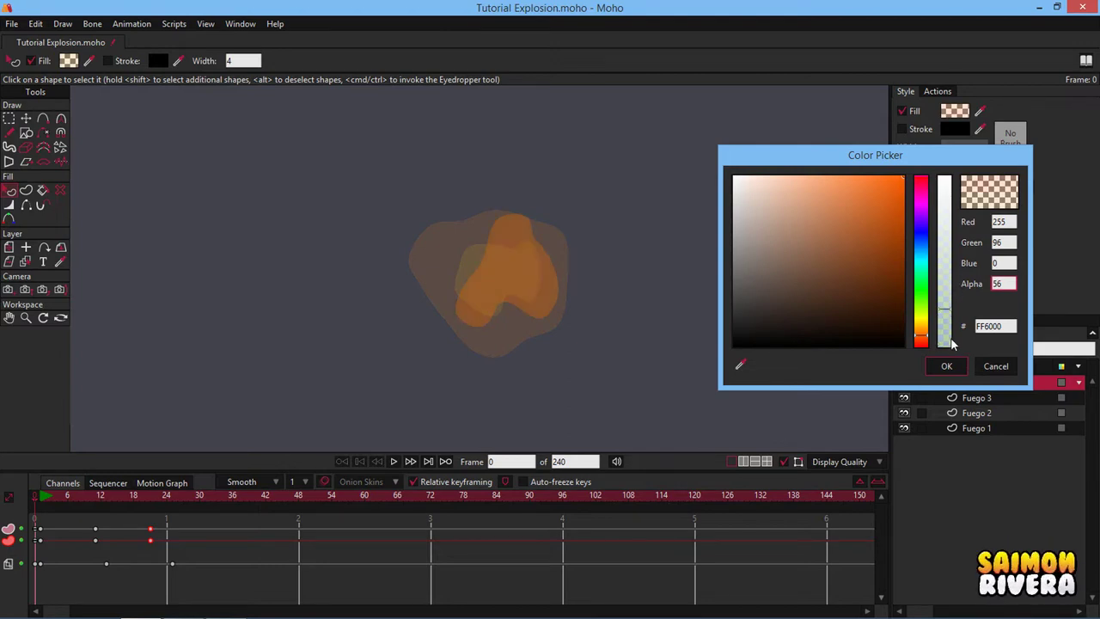
left_click(946, 366)
Scale the Fuego 4 blob's points down to a much smaller shape near the center of the explosion.
left_click(24, 119)
scroll(576, 282, "up", 3)
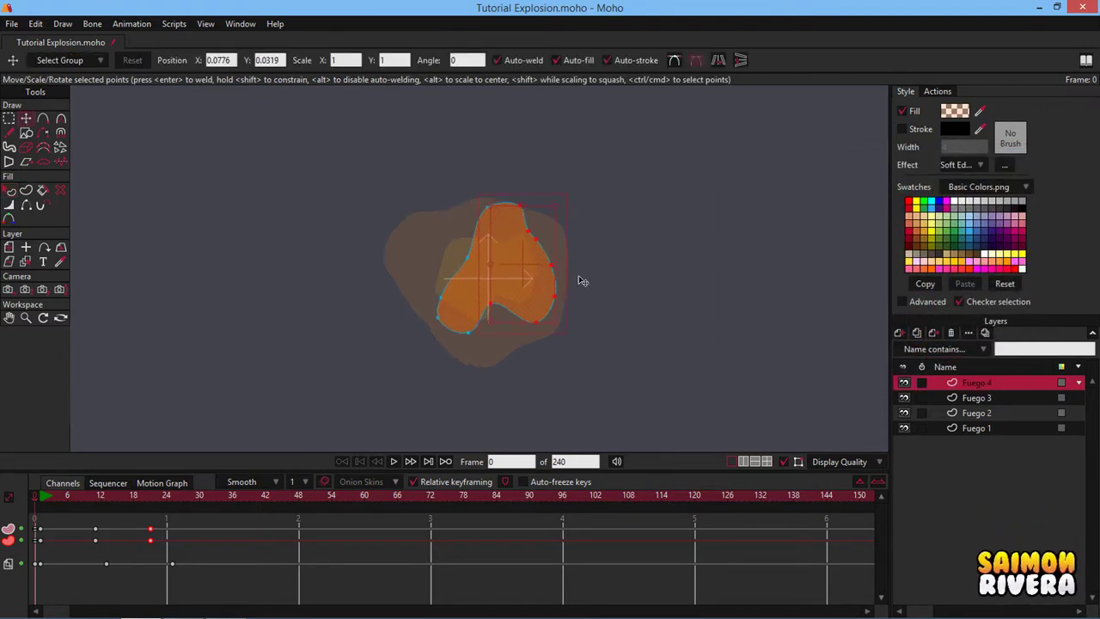
left_click(458, 250)
left_click_drag(551, 197, 473, 282)
Add a point extending the Fuego 4 blob's upper-left edge, then distort its outline into an irregular shape with the Magnet tool.
key("a")
scroll(488, 245, "up", 3)
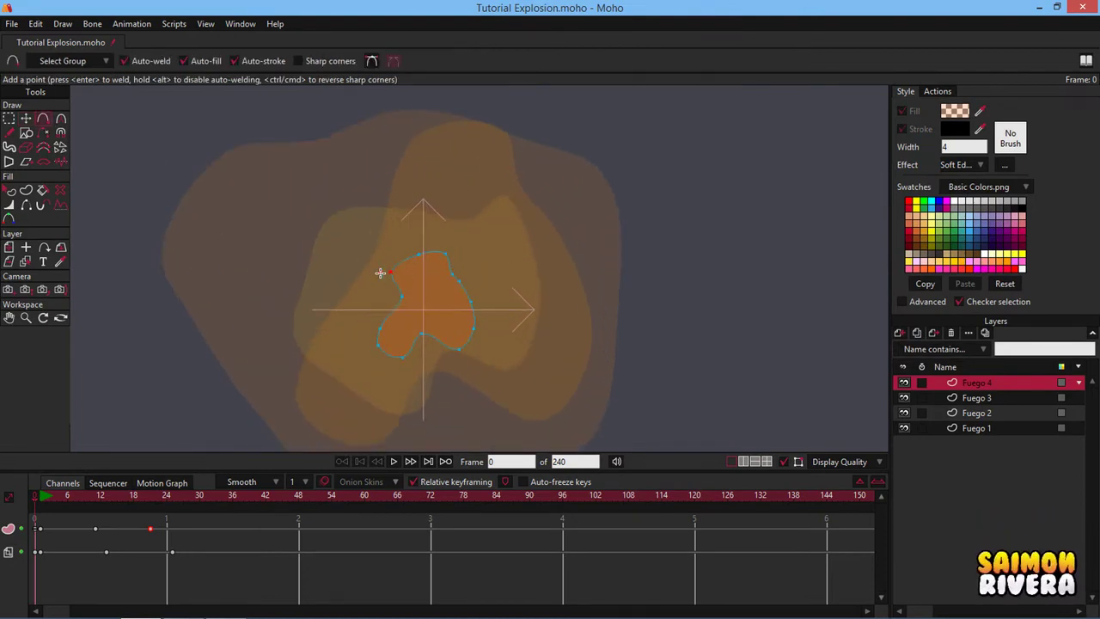
left_click_drag(380, 273, 373, 271)
left_click(60, 132)
mouse_move(541, 250)
left_mouse_down()
mouse_move(342, 310)
mouse_move(385, 204)
mouse_move(406, 232)
mouse_move(409, 221)
mouse_move(497, 355)
mouse_move(506, 349)
mouse_move(338, 367)
left_mouse_up()
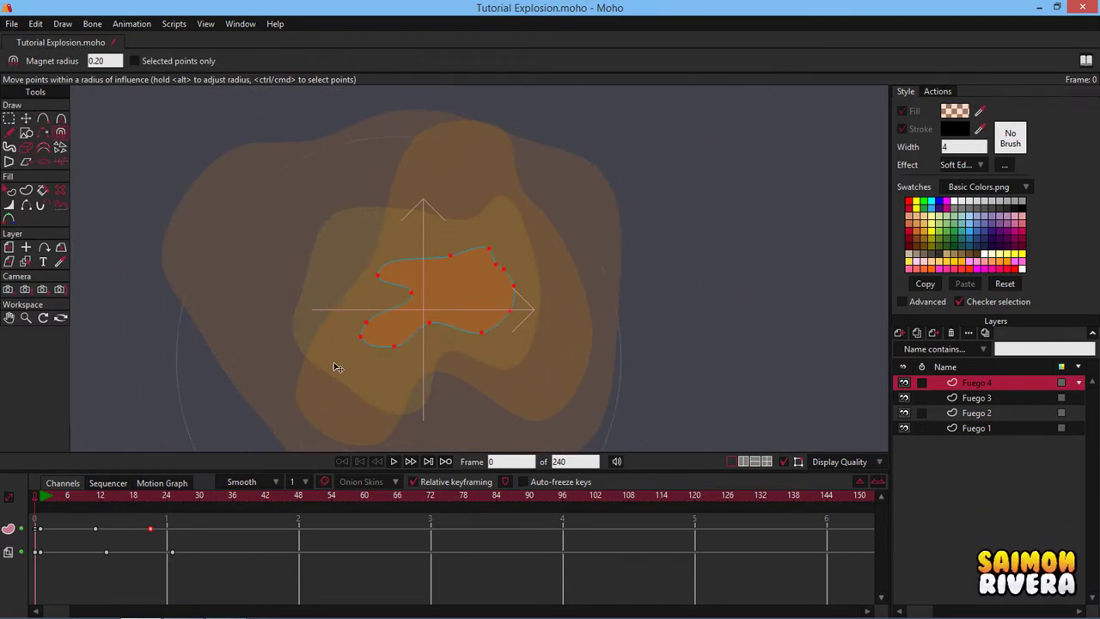
Delete the Fuego 4 layer's transform keyframes and move its last two fill keyframes to frames 8 and 18.
scroll(422, 352, "down", 2)
left_click_drag(278, 559, 33, 555)
key("Delete")
left_click(91, 497)
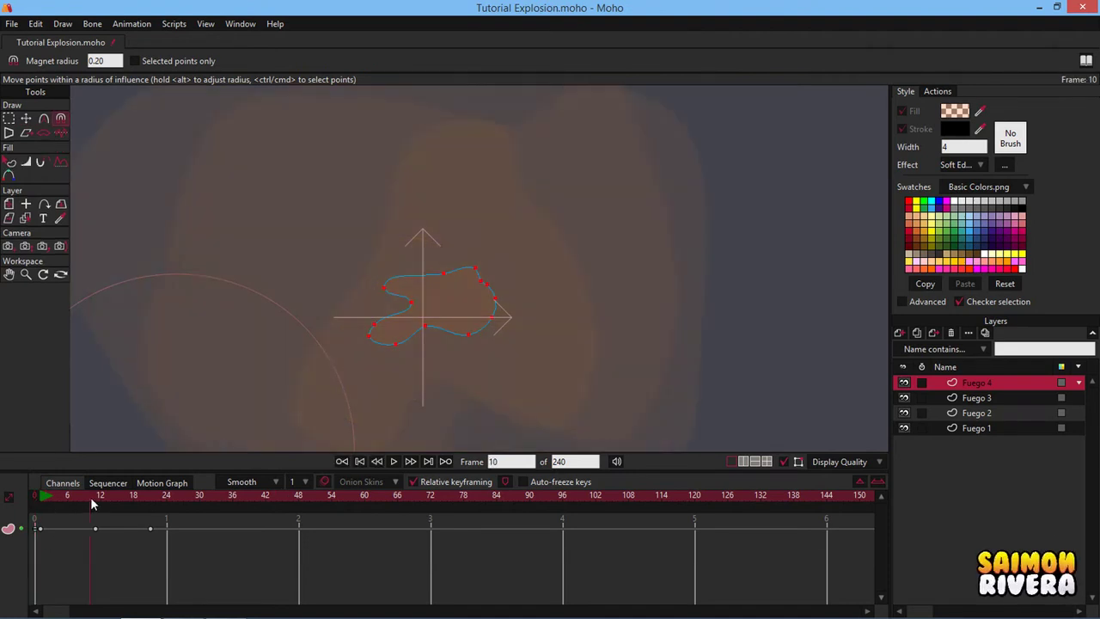
left_click_drag(185, 548, 80, 534)
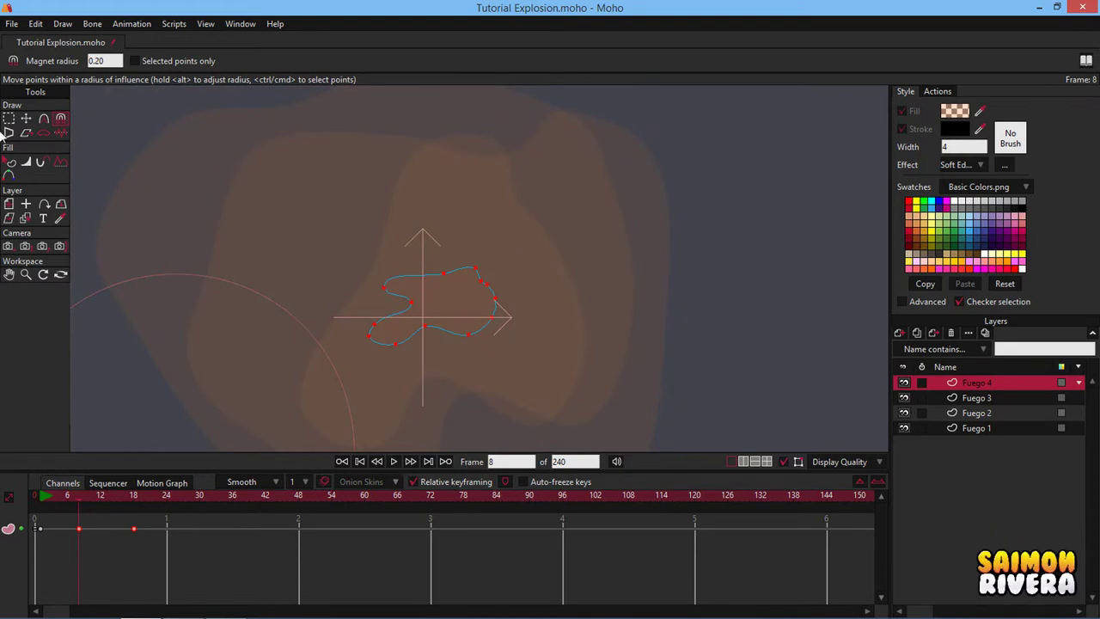
Inspect the Fuego 4 blob's fill color and alpha at frame 8.
left_click(10, 162)
left_click(472, 300)
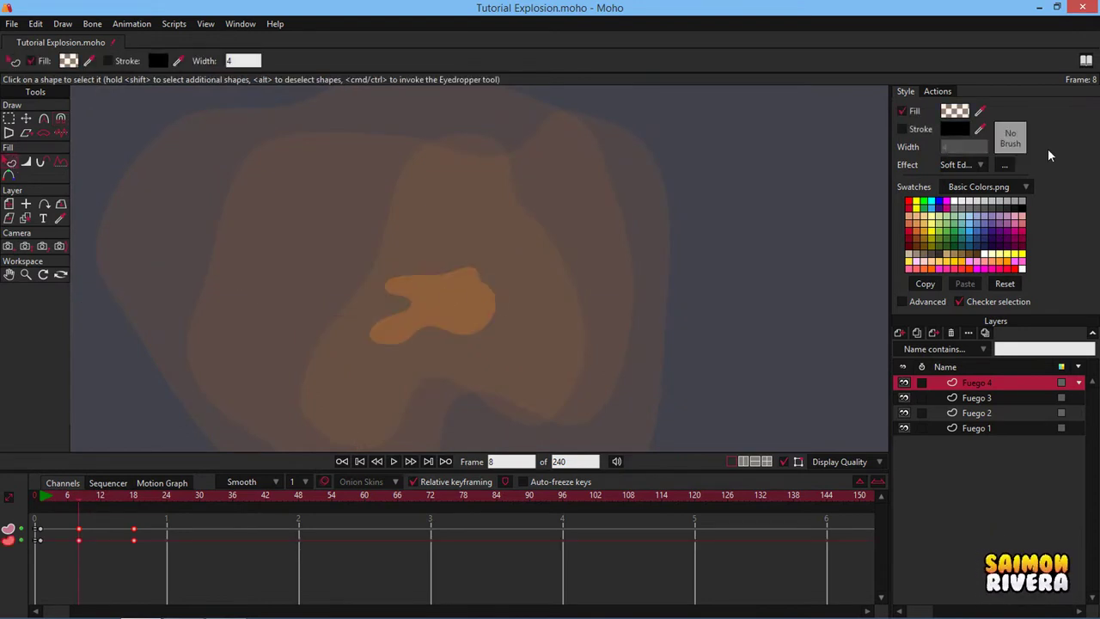
left_click(972, 112)
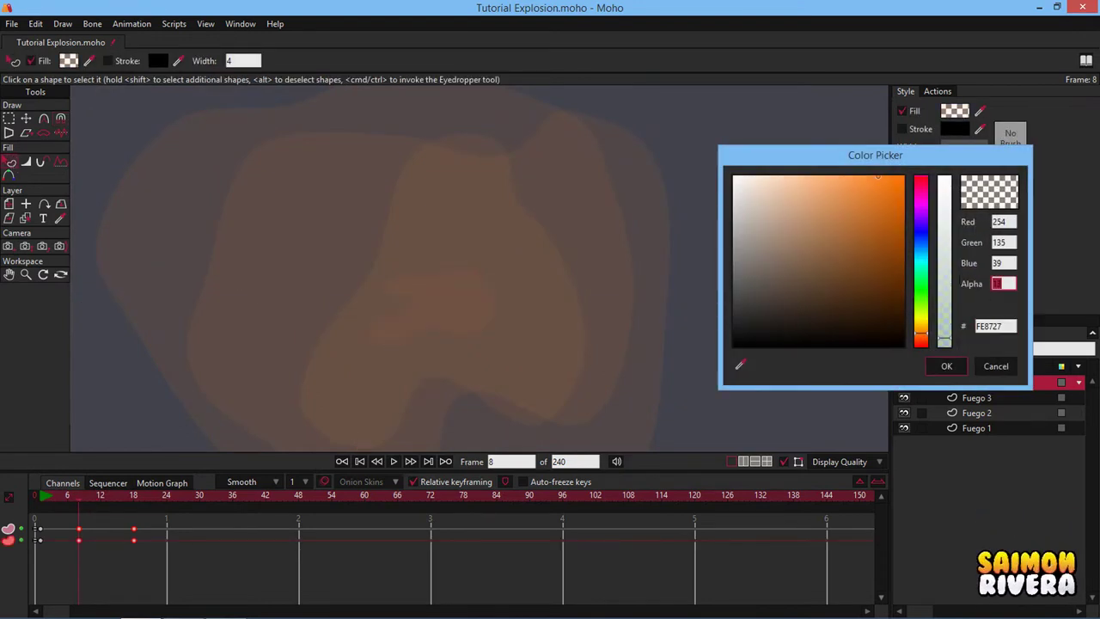
left_click(38, 495)
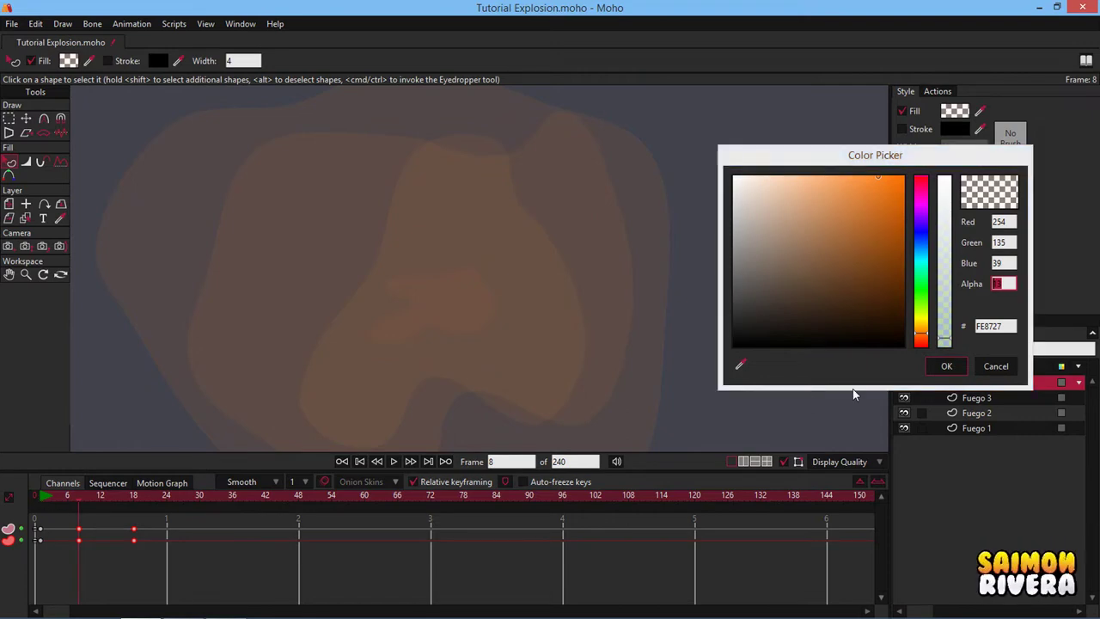
left_click(956, 370)
Set the Fuego 4 blob's fill alpha to 66 at frame 1.
left_click(42, 496)
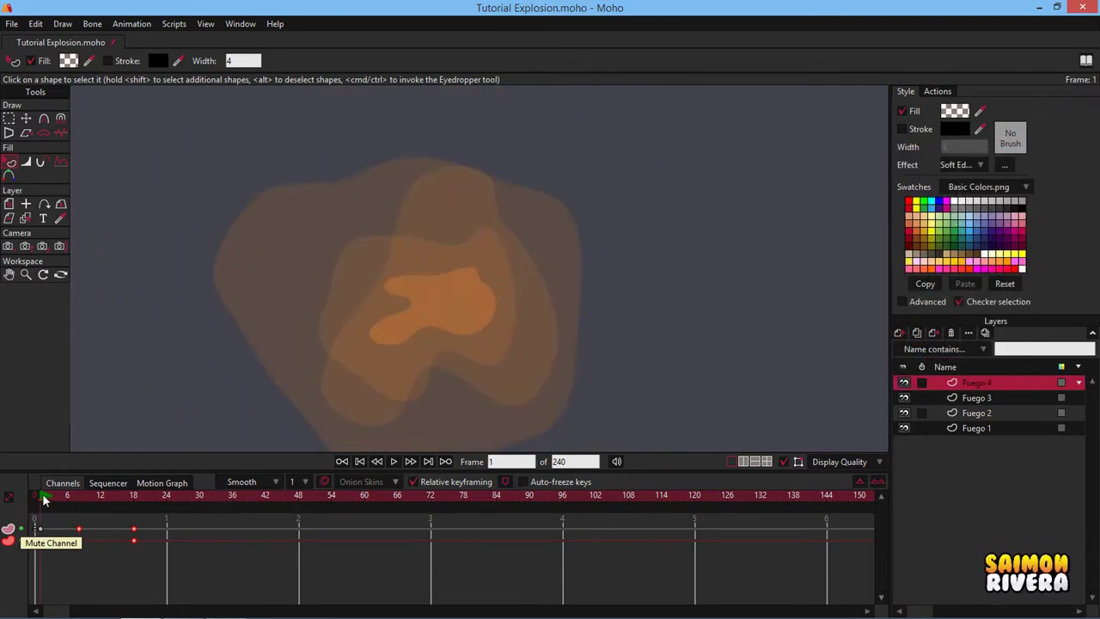
left_click(1007, 164)
left_click(633, 400)
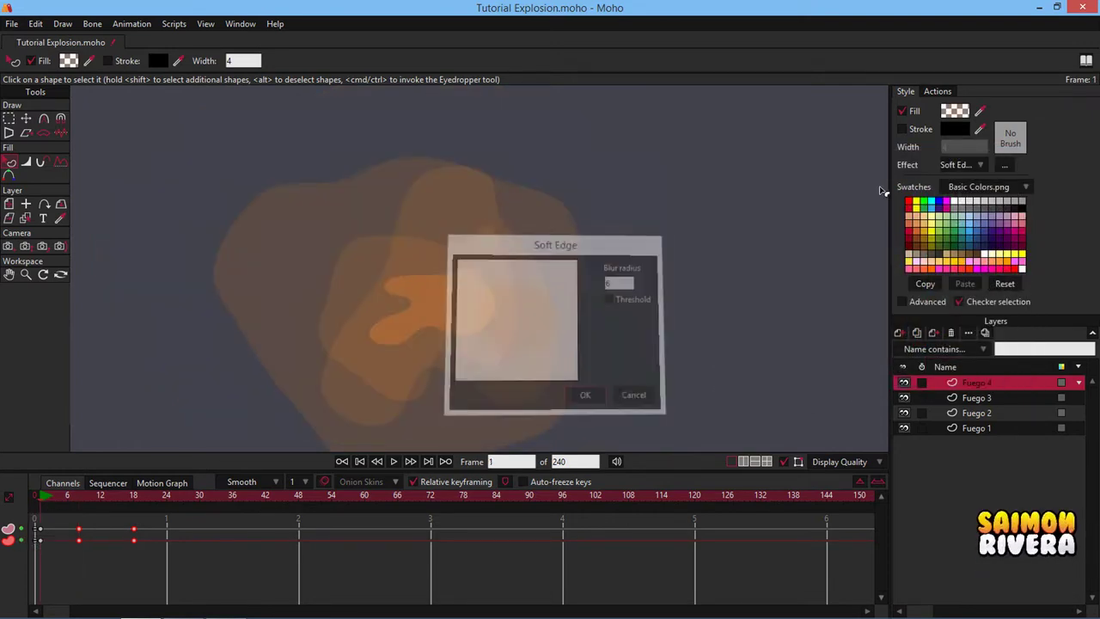
left_click(949, 113)
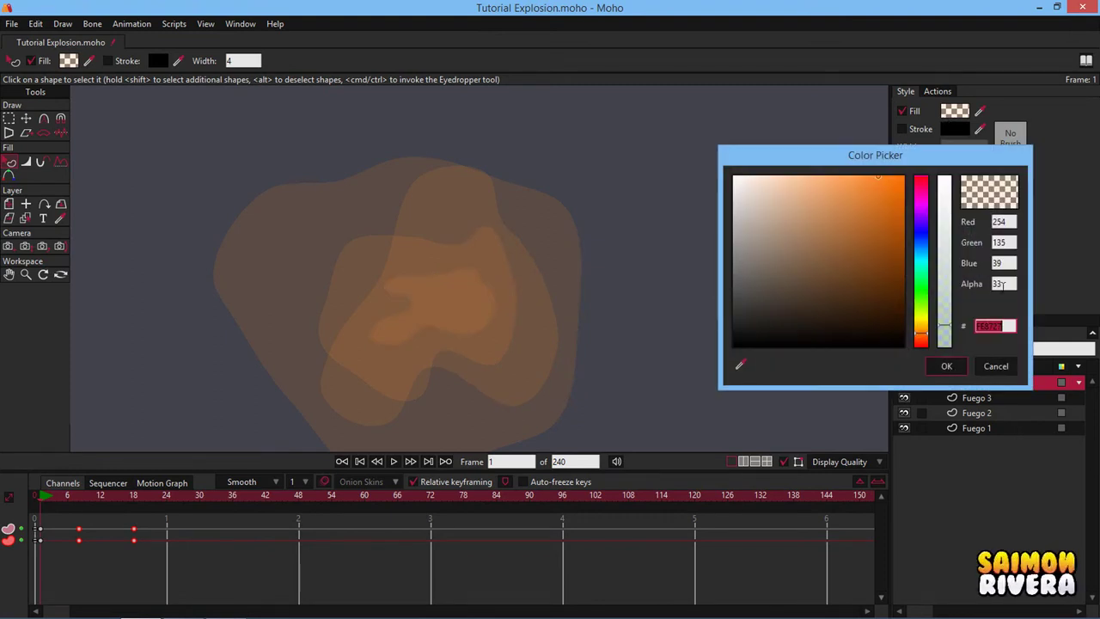
left_click(1001, 285)
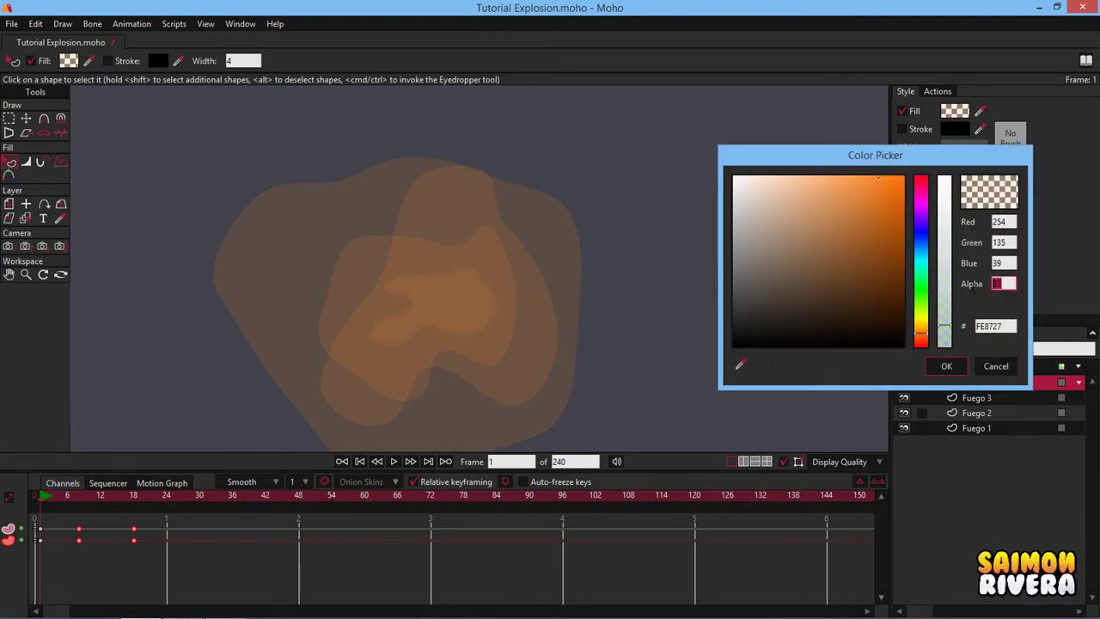
type("66")
left_click(948, 371)
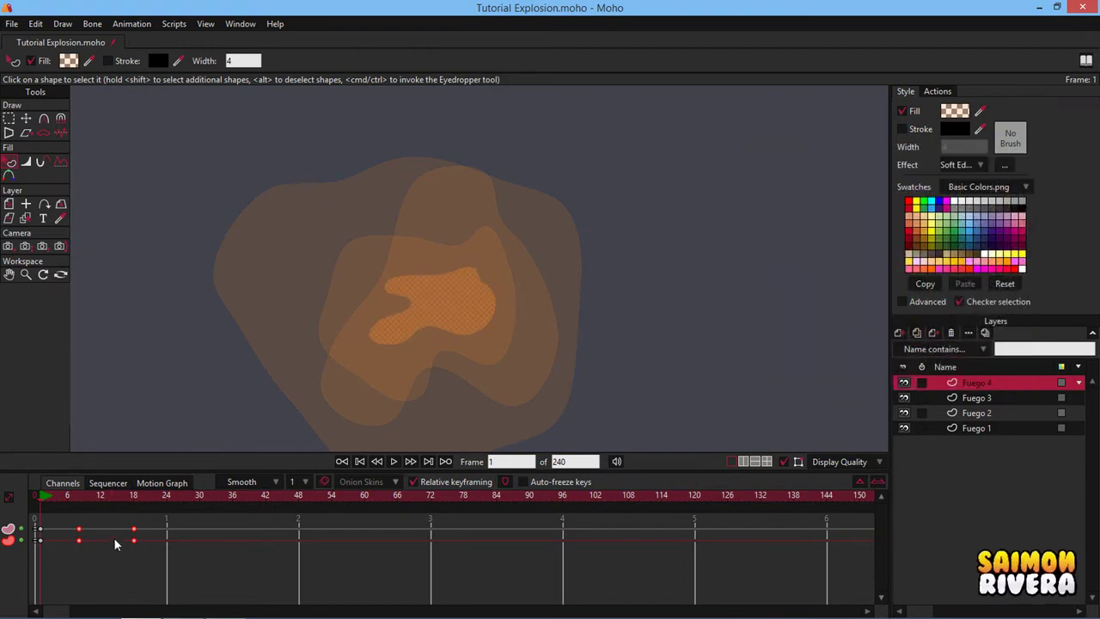
Set the Fuego 4 blob's fill alpha to 33 at frame 8 and check the fade at frame 18.
left_click(77, 495)
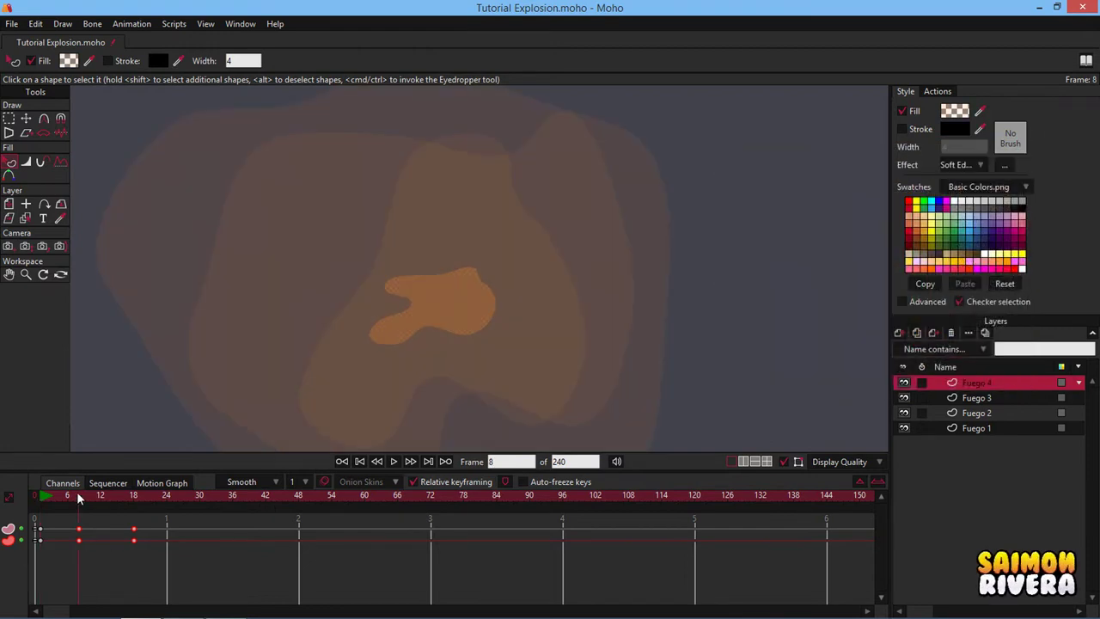
left_click(1005, 163)
left_click(639, 396)
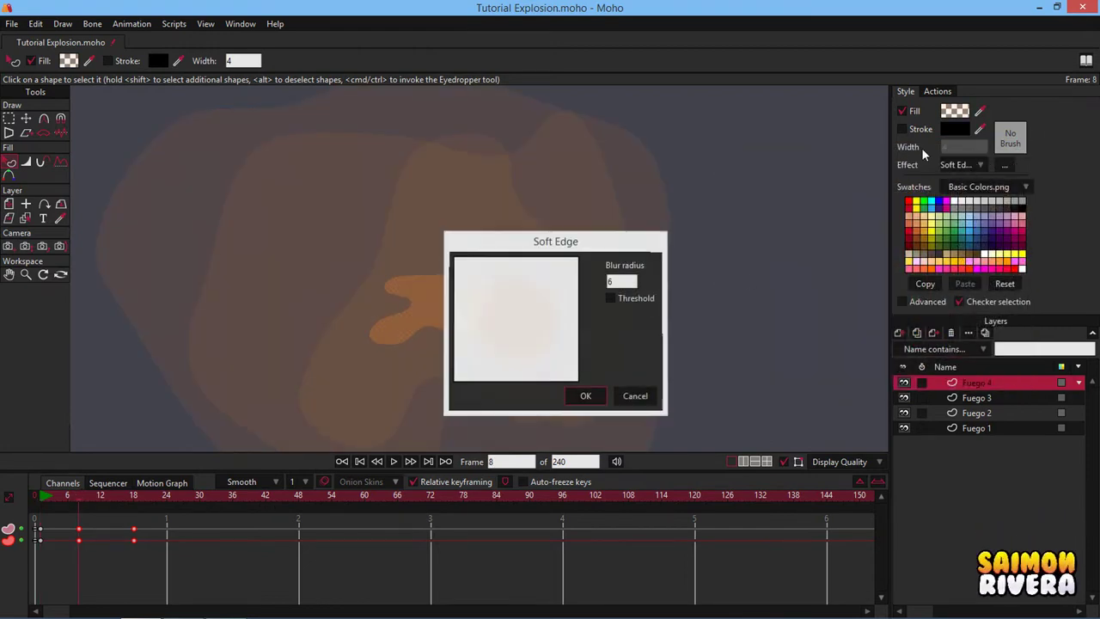
left_click(962, 109)
double_click(1003, 283)
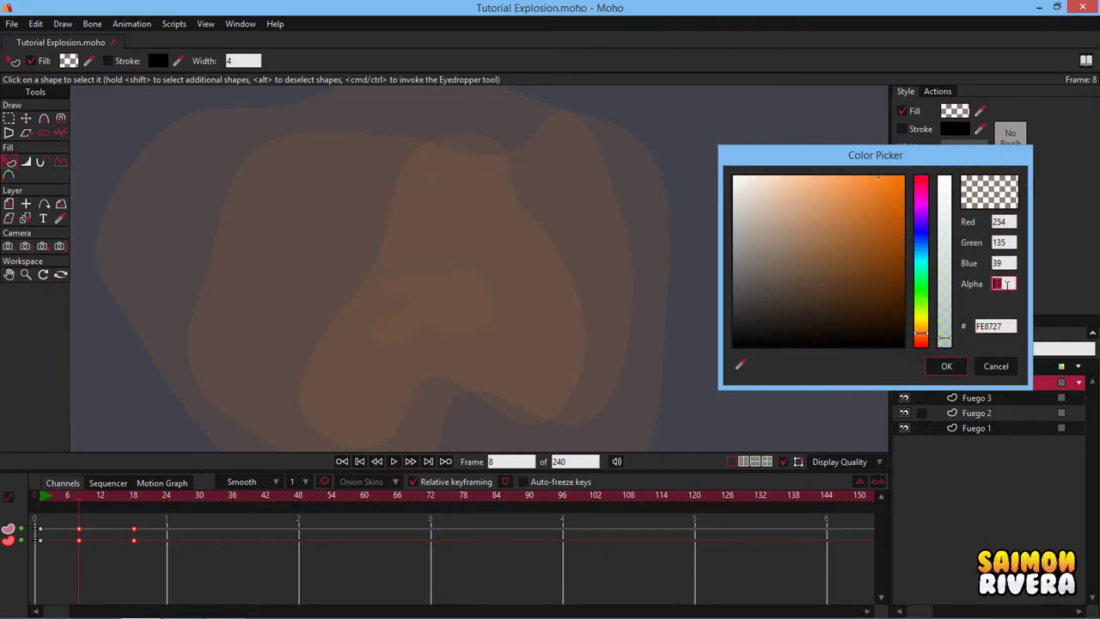
type("90")
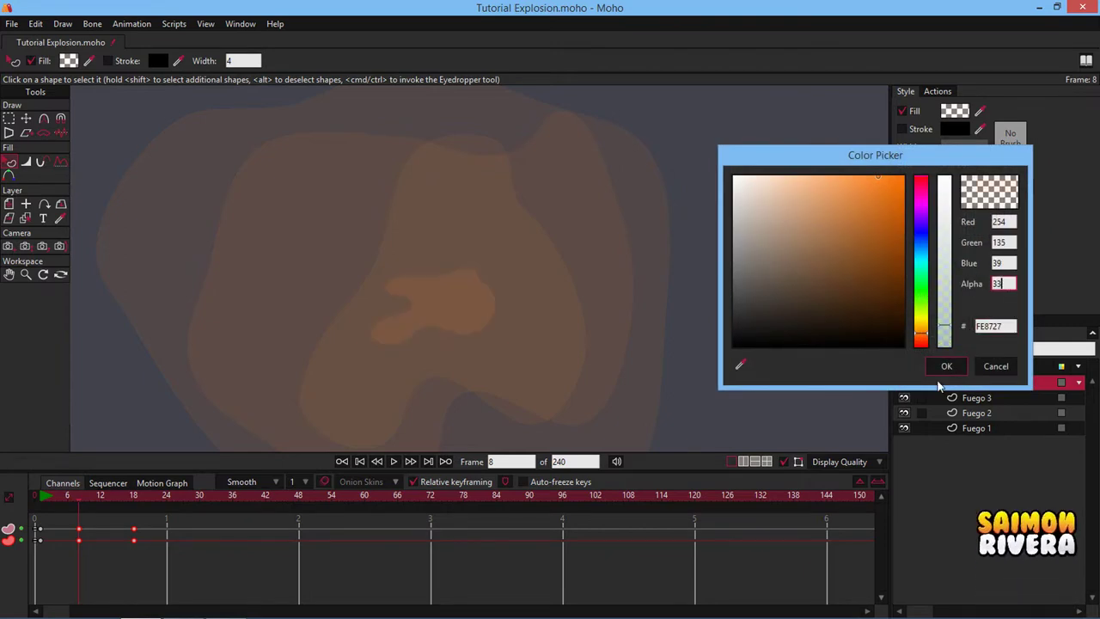
left_click(940, 372)
left_click(135, 513)
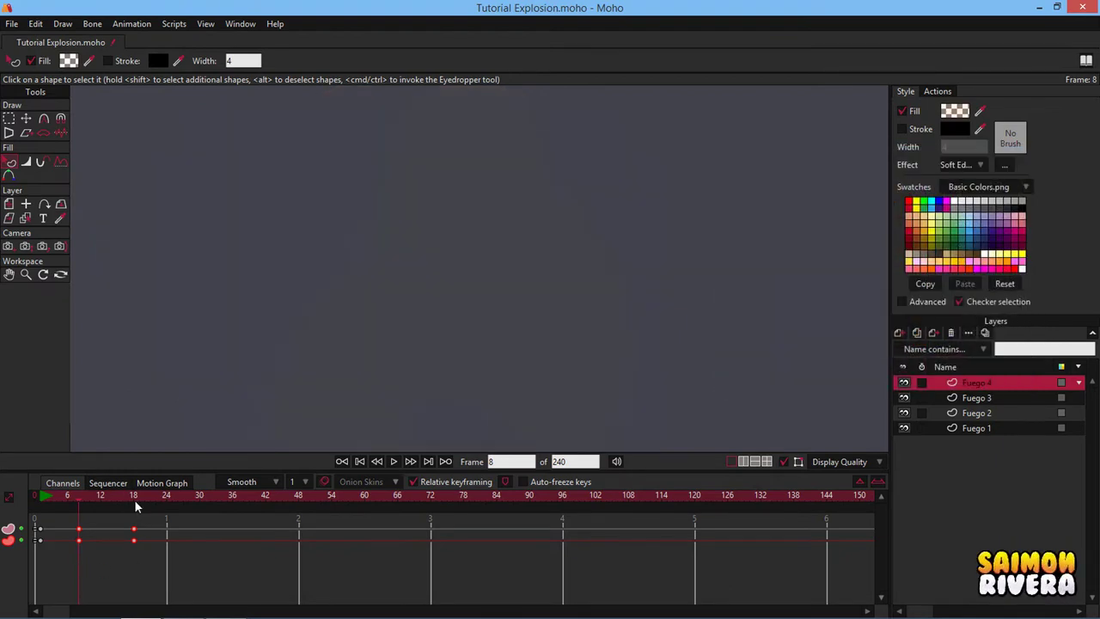
Check the Fuego 2 blob's fill color at frame 0 and set its fill alpha to 27 at frame 1.
left_click(982, 418)
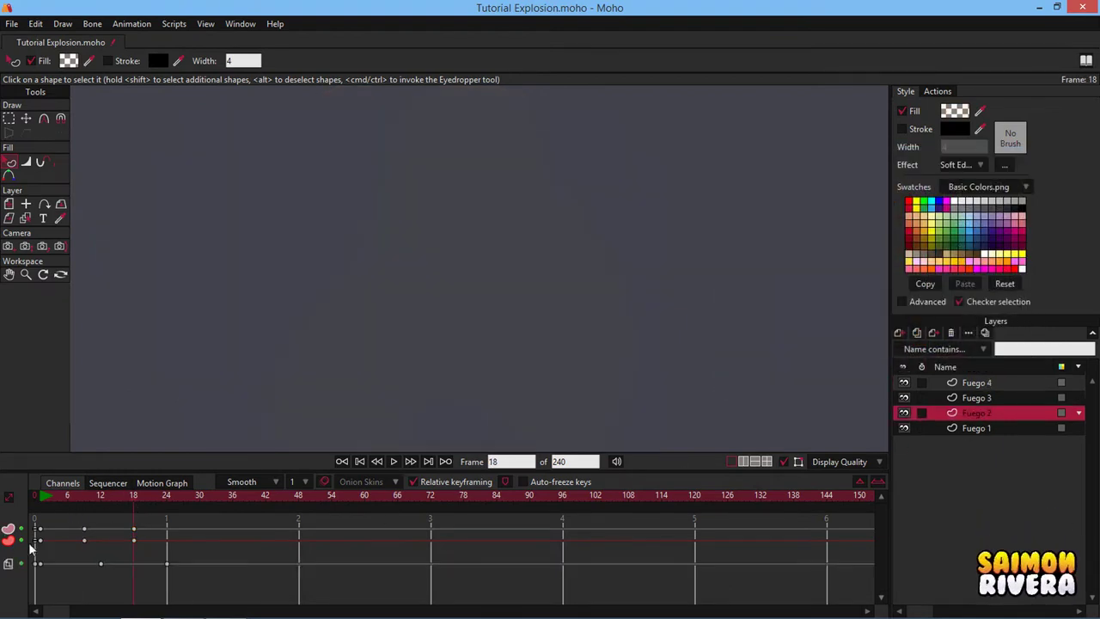
left_click(41, 497)
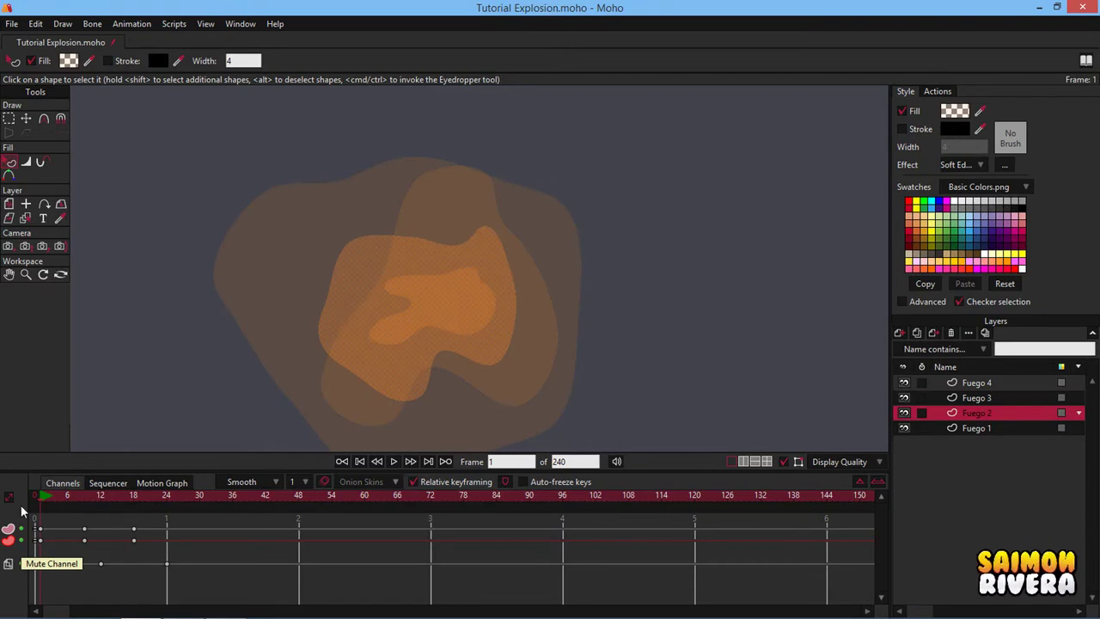
left_click(35, 500)
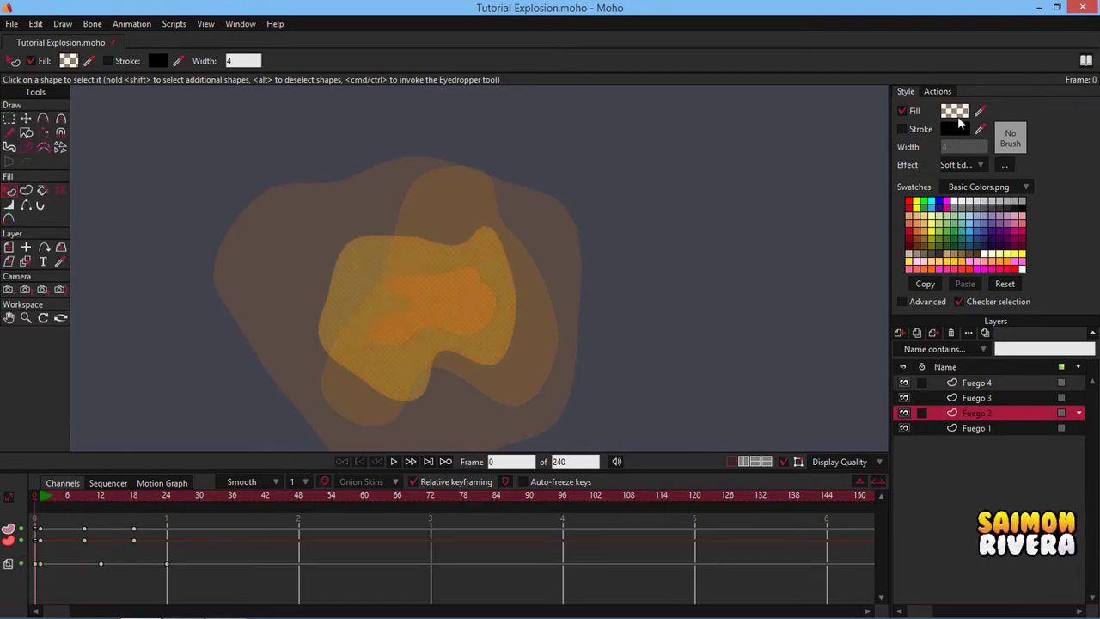
left_click(955, 110)
left_click(980, 368)
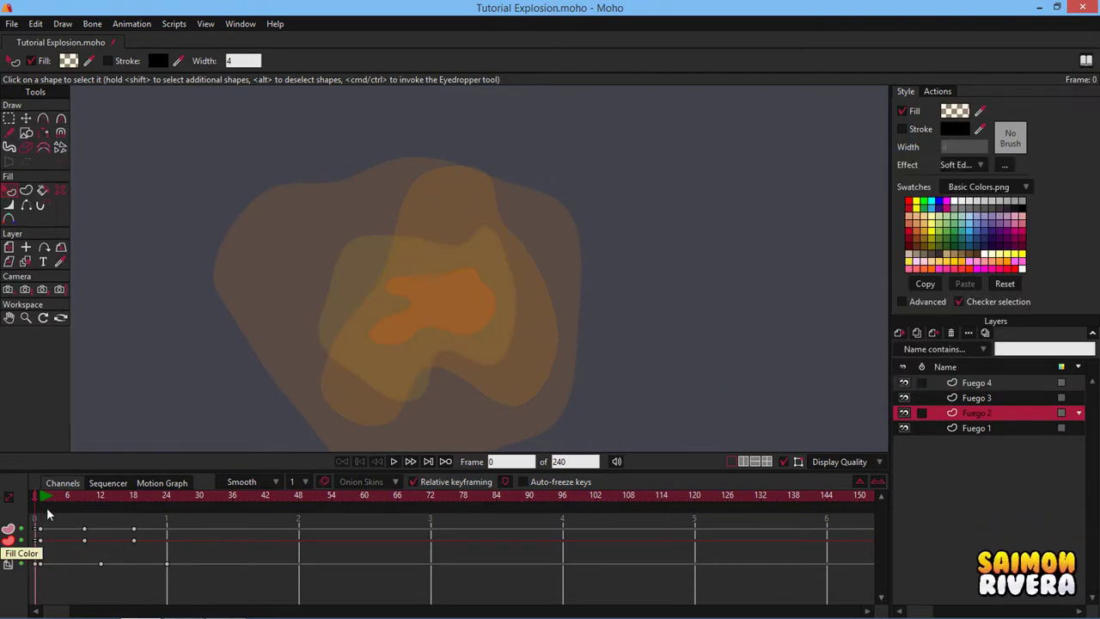
left_click(43, 496)
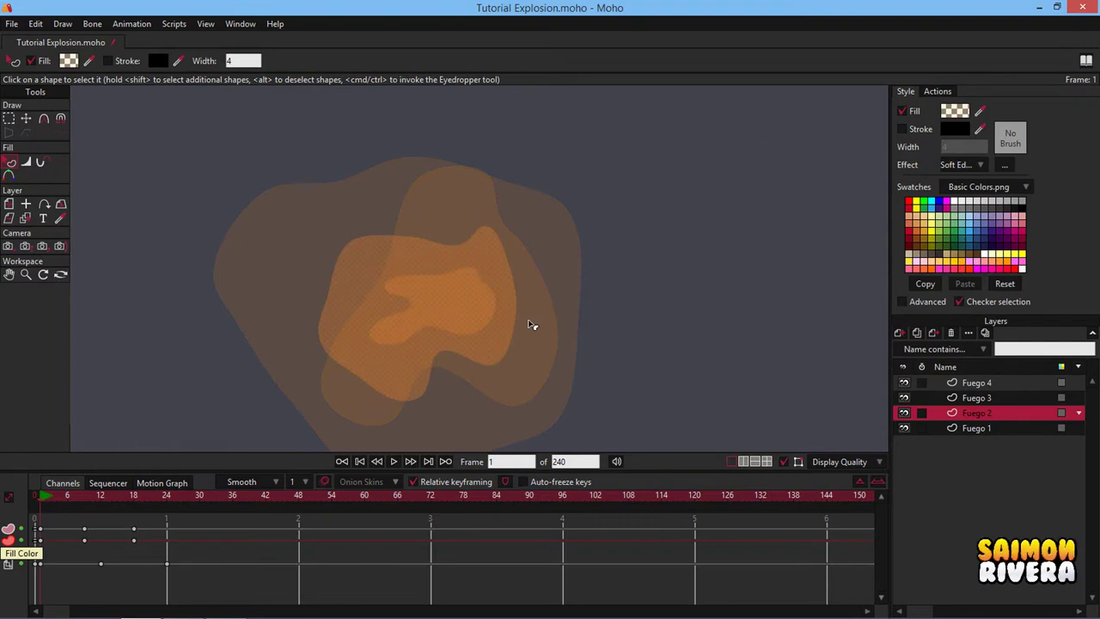
left_click(950, 116)
double_click(1003, 283)
type("27")
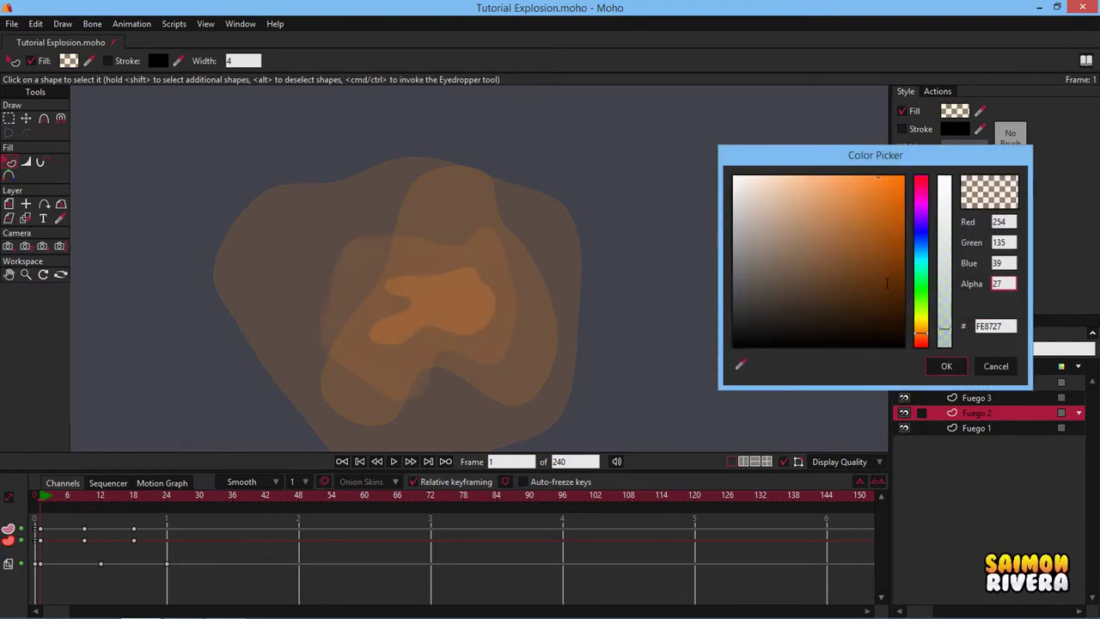
left_click(944, 367)
Check the Fuego 3 blob's fill color at frame 0 and set its fill alpha to 77 at frame 1.
left_click(37, 498)
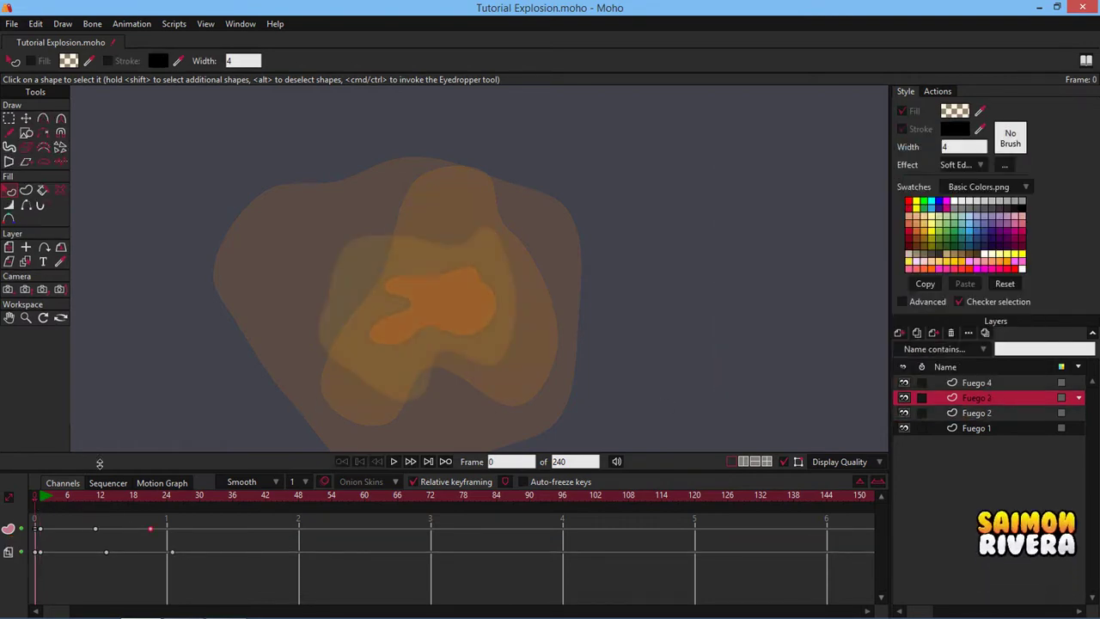
left_click(456, 304)
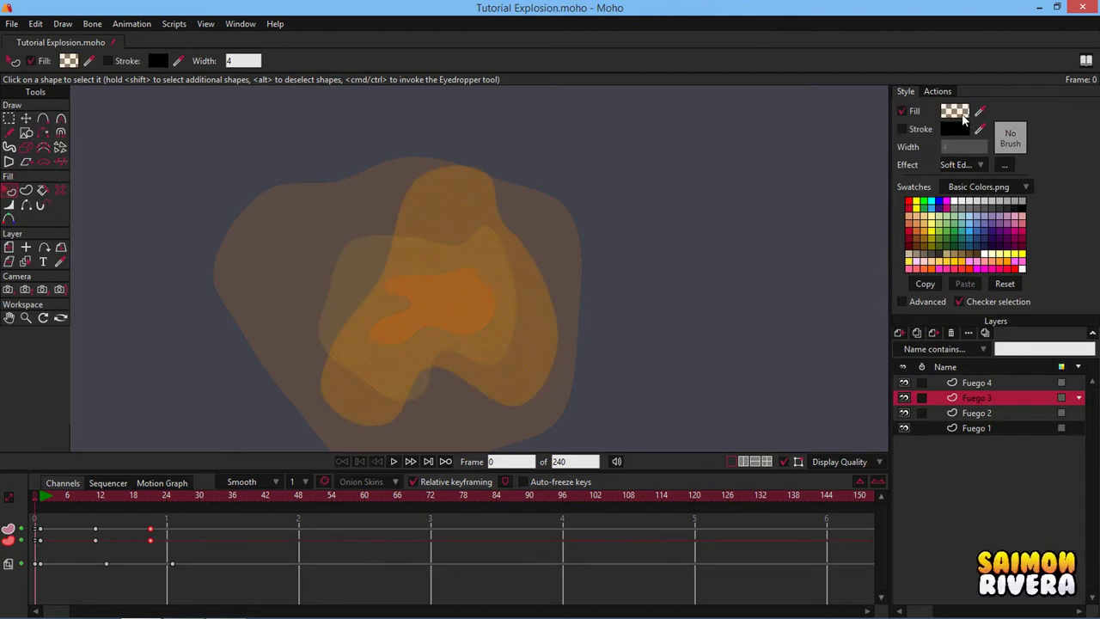
left_click(964, 119)
left_click(999, 363)
left_click(42, 499)
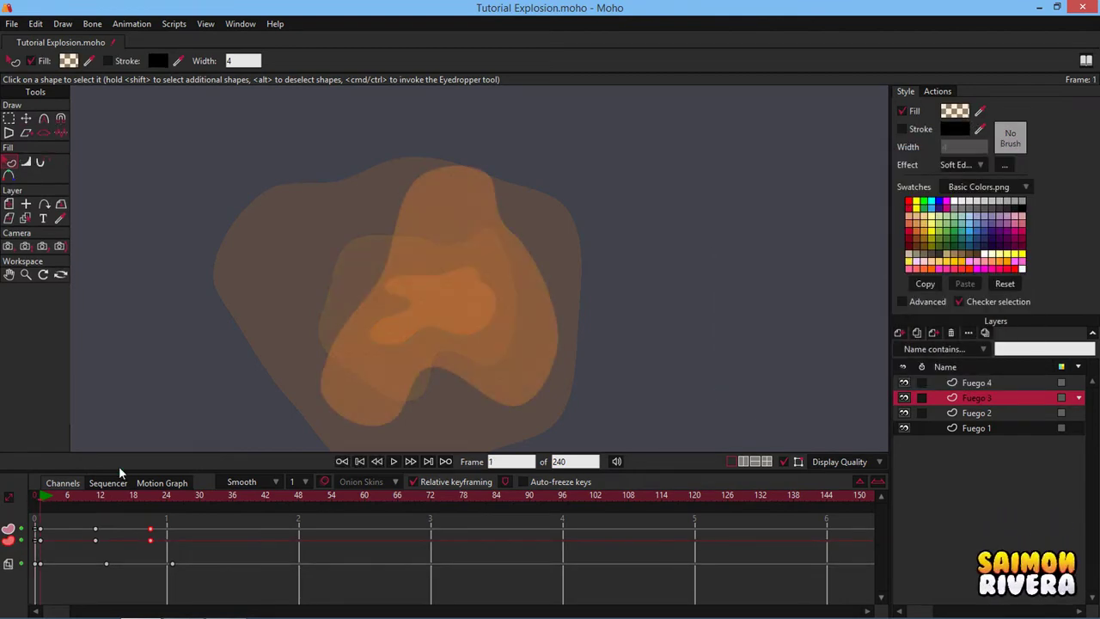
left_click(948, 119)
type("77")
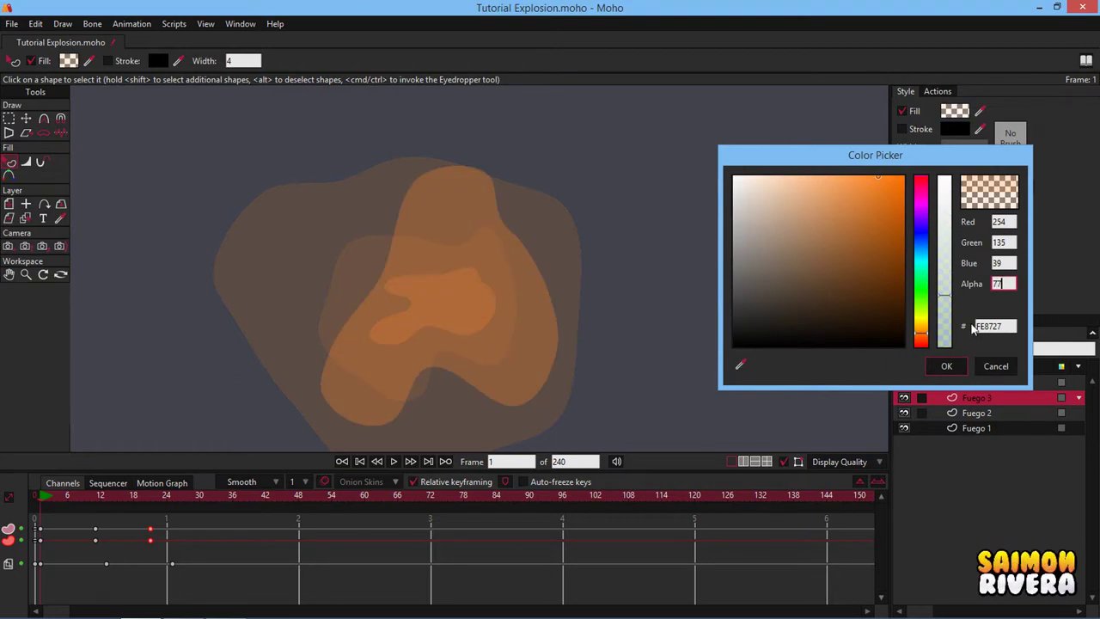
left_click(946, 365)
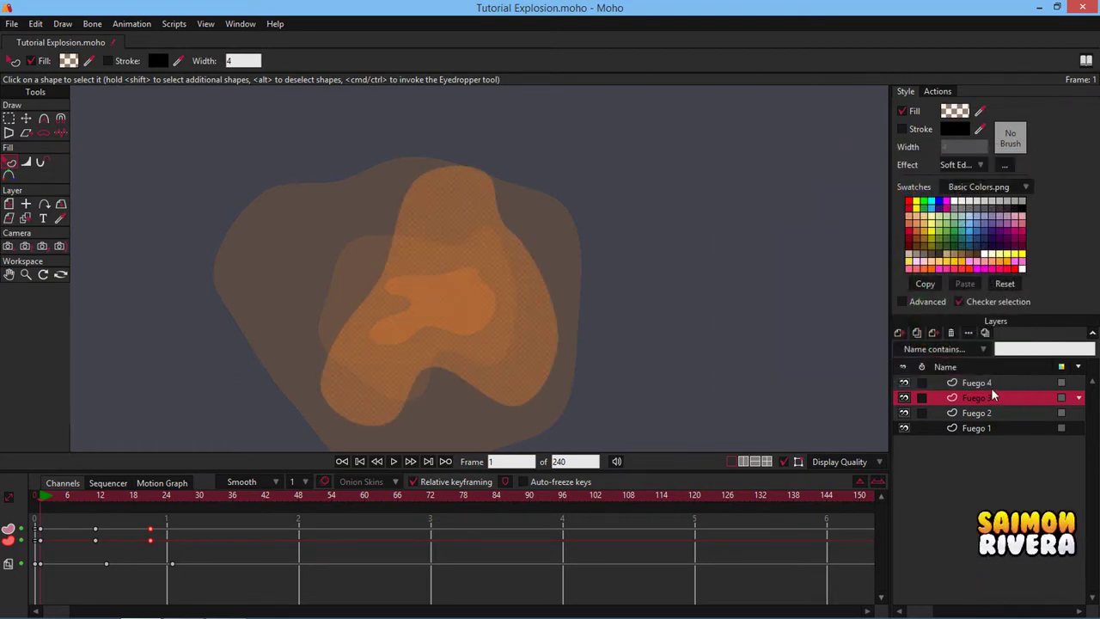
Scale the Fuego 4 layer down to about 0.38 at frame 0 and keyframe that scale at frame 1.
left_click(991, 385)
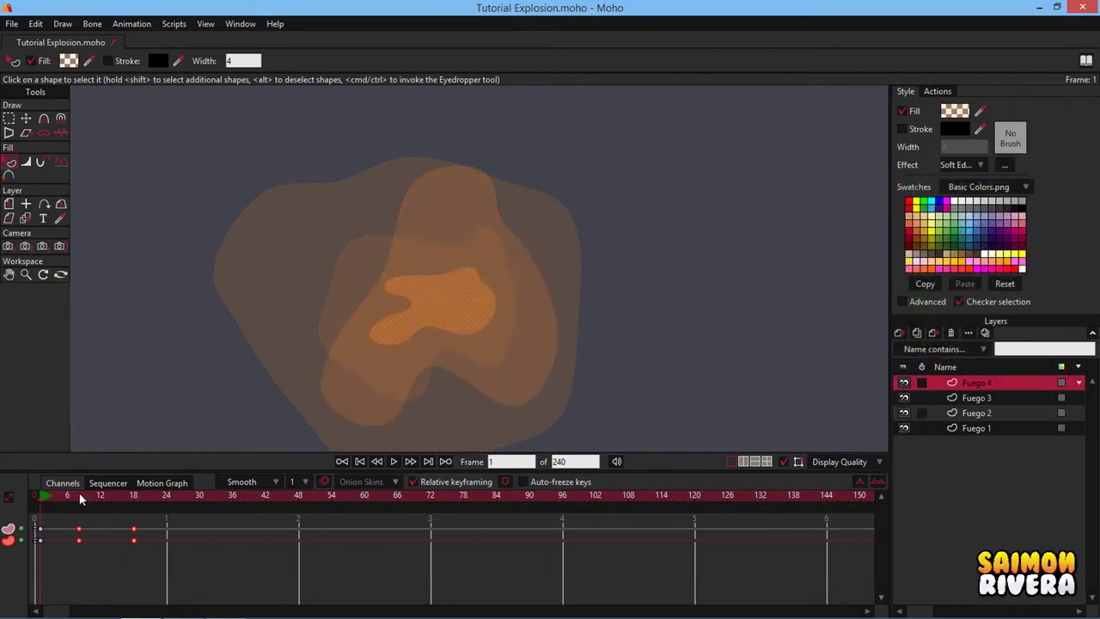
left_click(9, 205)
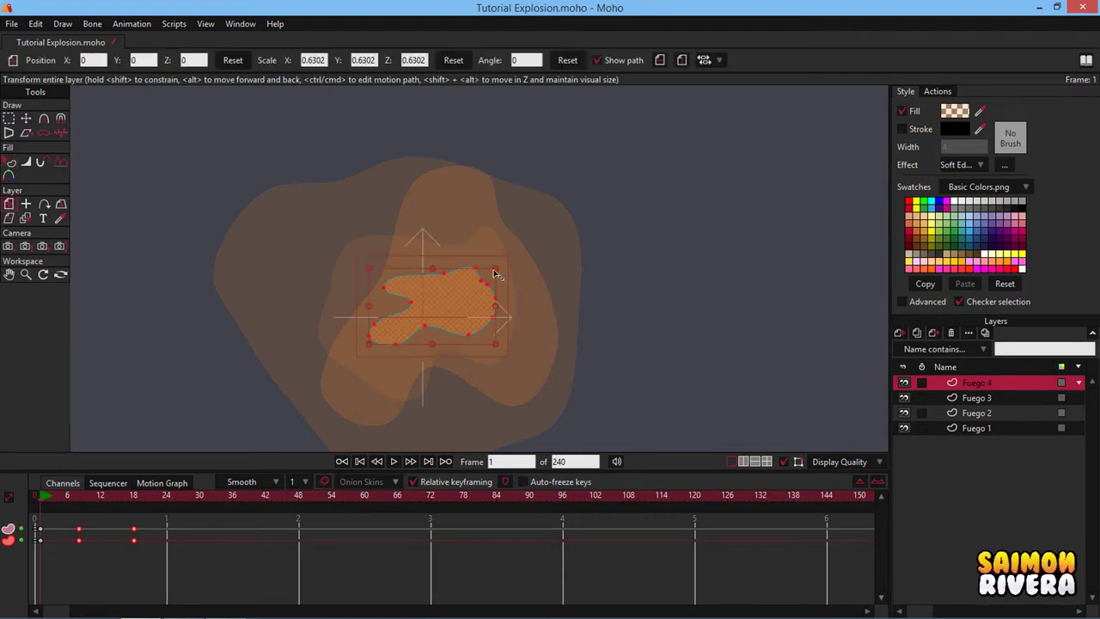
left_click(36, 495)
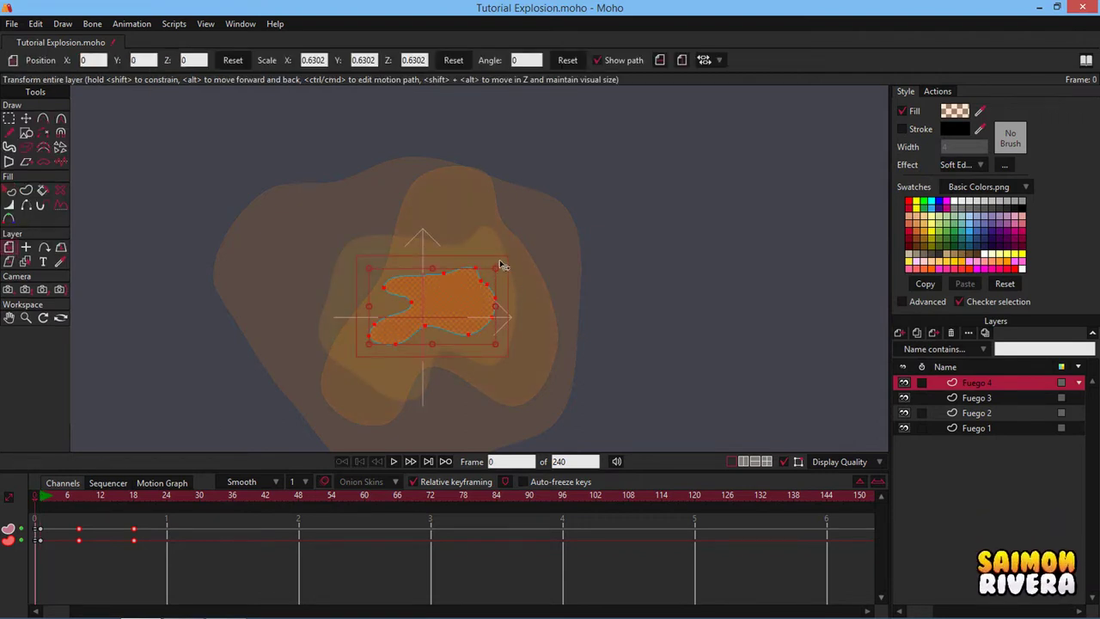
left_click_drag(496, 271, 463, 293)
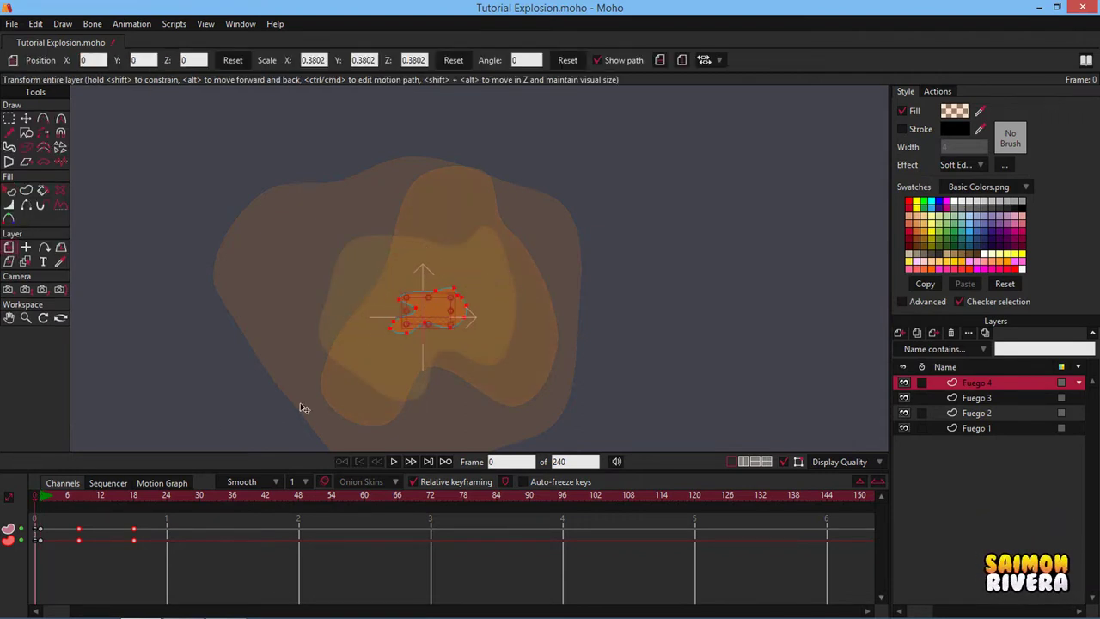
left_click(40, 496)
left_click(451, 298)
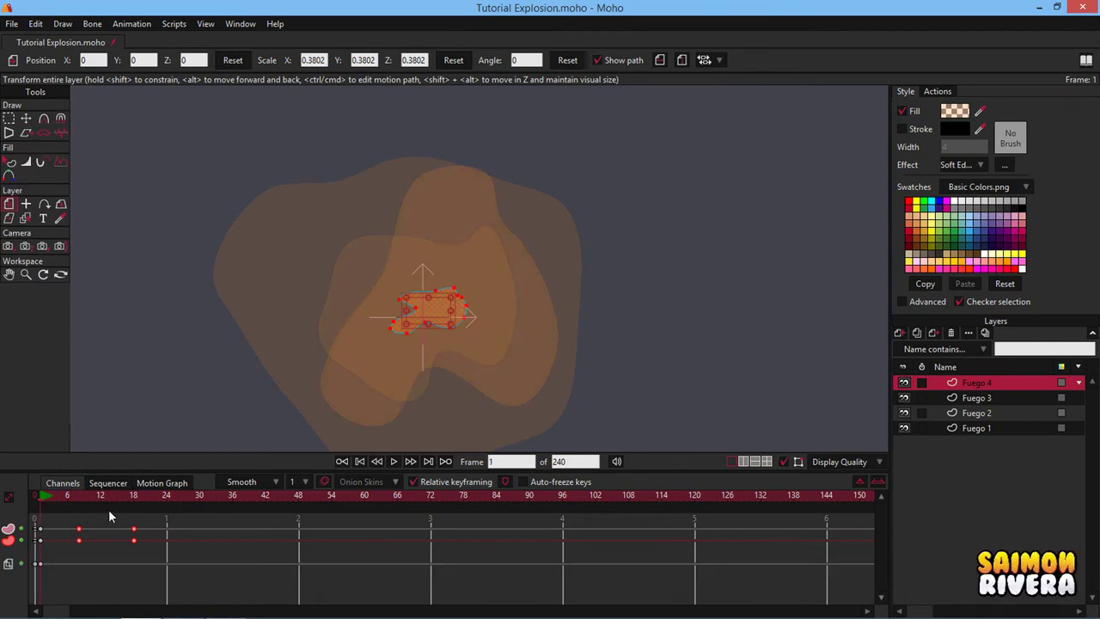
Keyframe the Fuego 4 layer's scale at about 0.60 on frame 11 and about 0.89 on frame 23, moving the last key to frame 24.
left_click(98, 498)
left_click(97, 502)
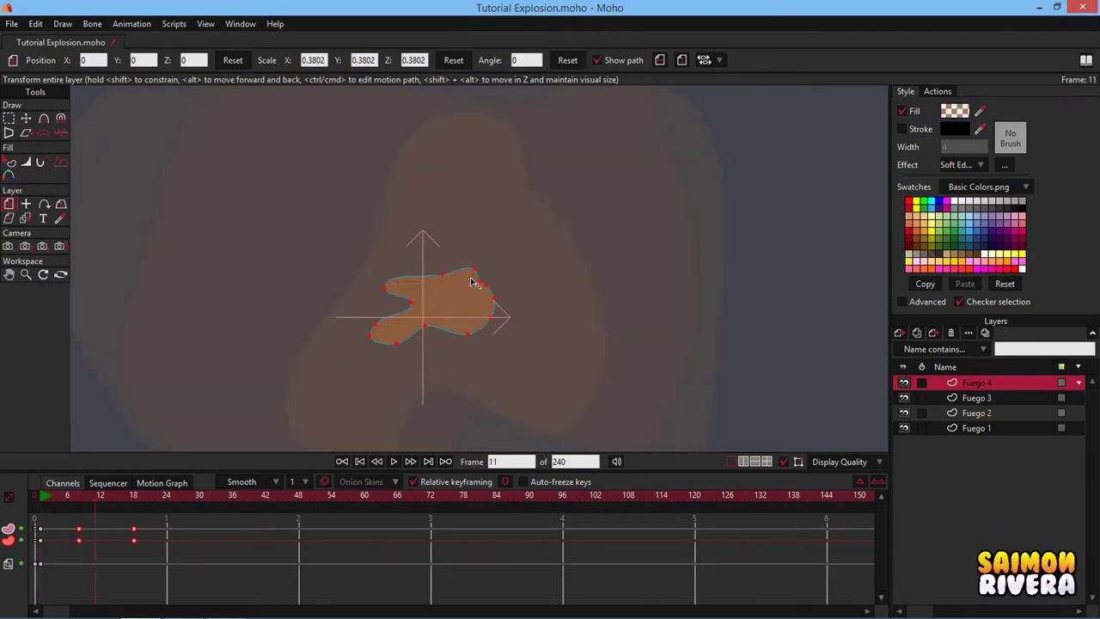
left_click(163, 501)
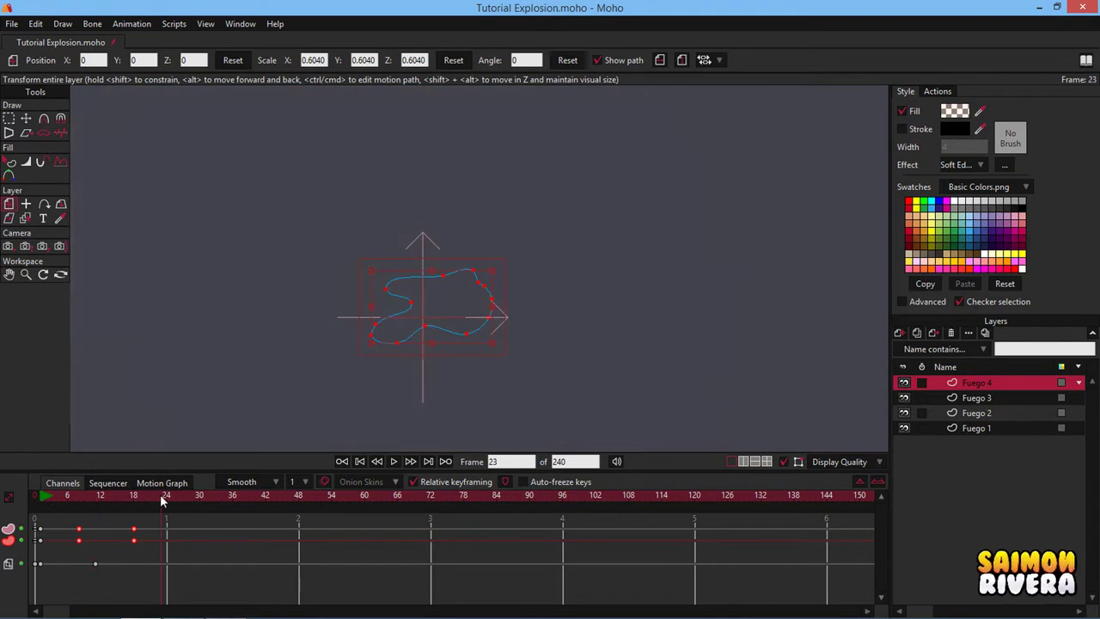
left_click_drag(493, 272, 522, 248)
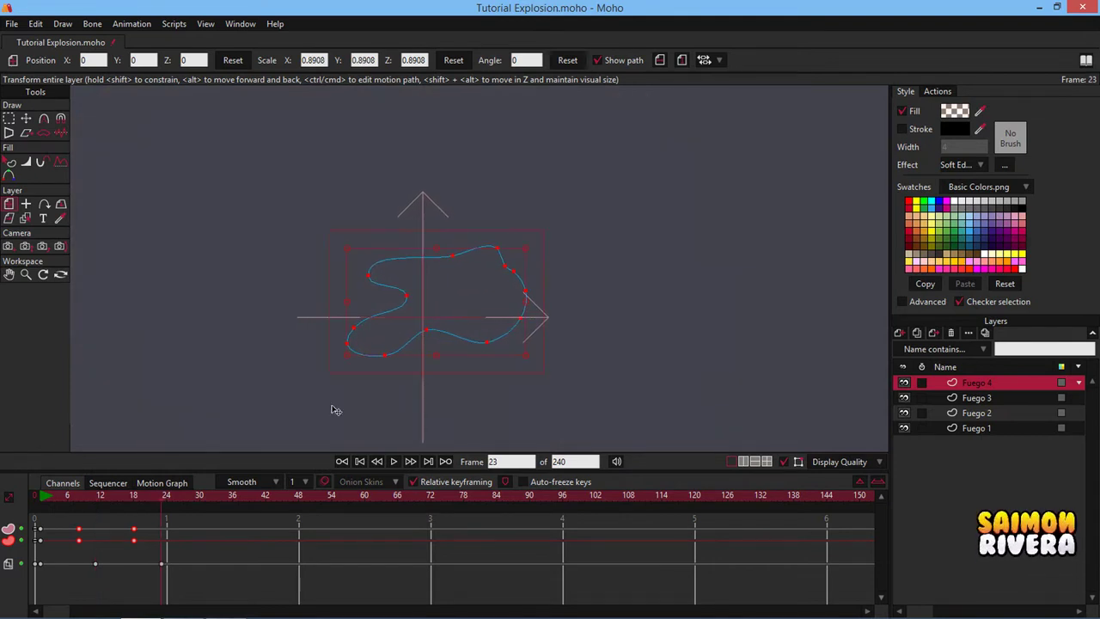
left_click_drag(196, 572, 162, 553)
left_click(167, 563)
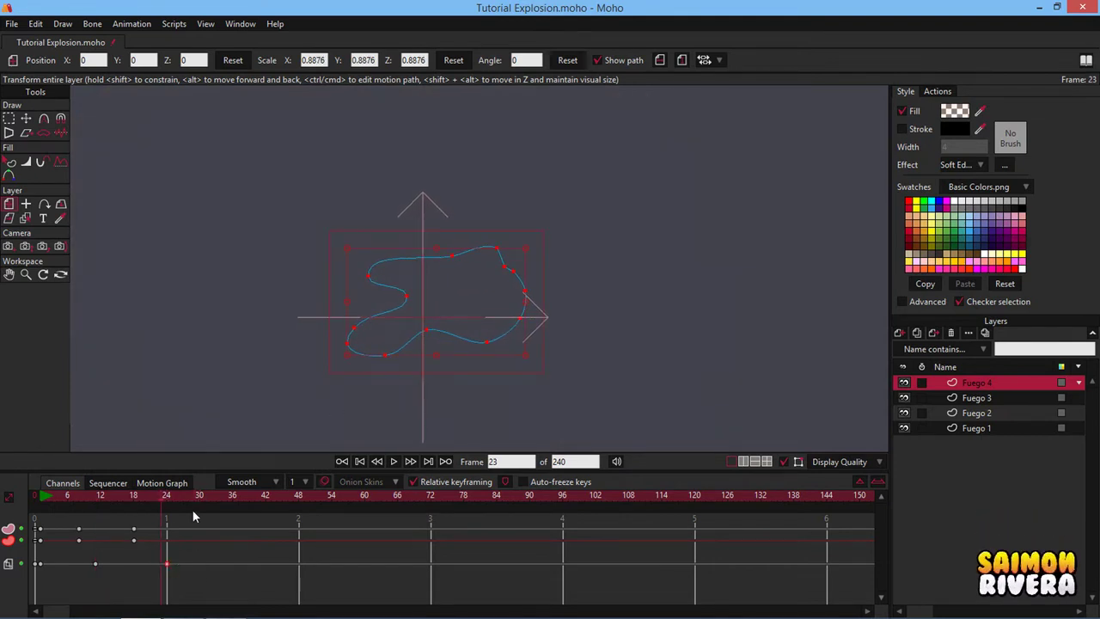
Check the Soft Edge blur radius of the Fuego 3 and Fuego 4 blobs.
left_click(41, 499)
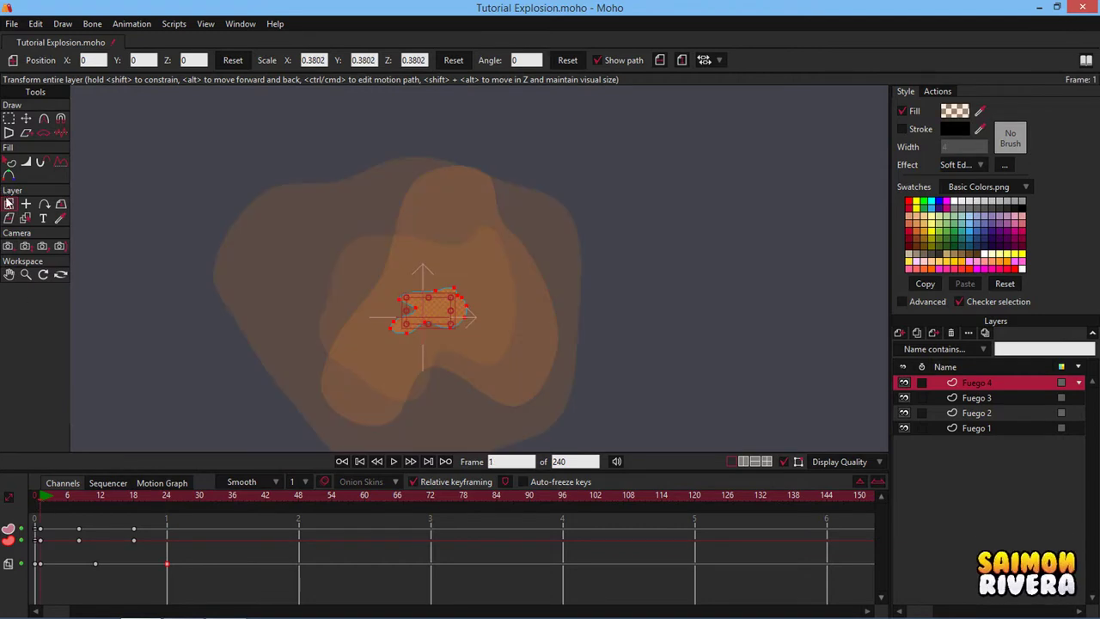
left_click(10, 162)
left_click(1031, 398)
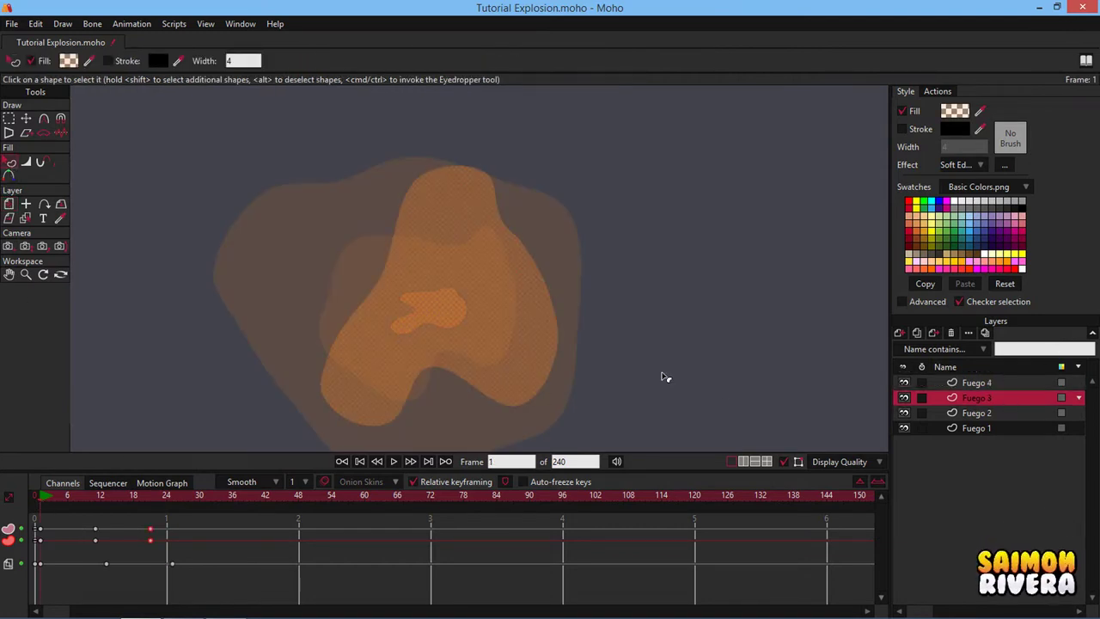
left_click(1004, 164)
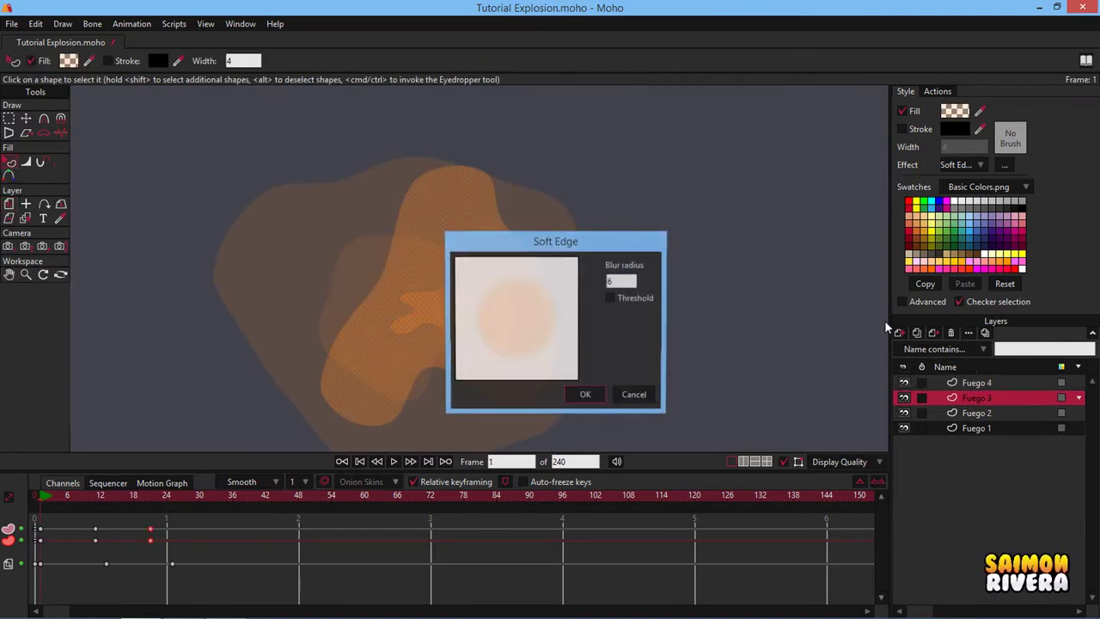
left_click(632, 393)
left_click(950, 382)
left_click(27, 507)
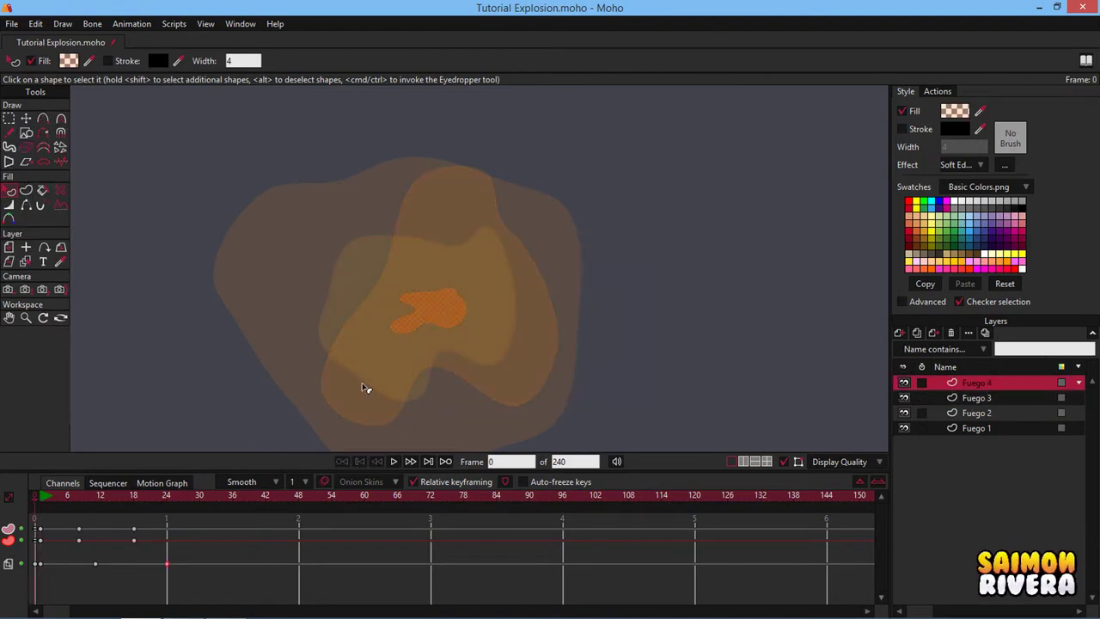
left_click(1004, 164)
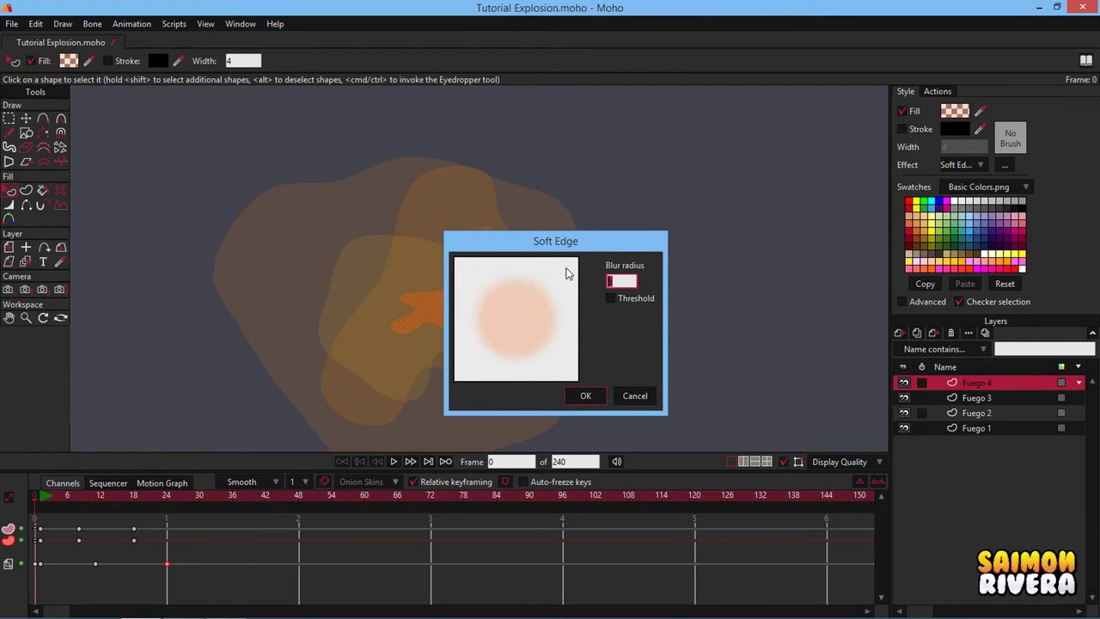
key("Return")
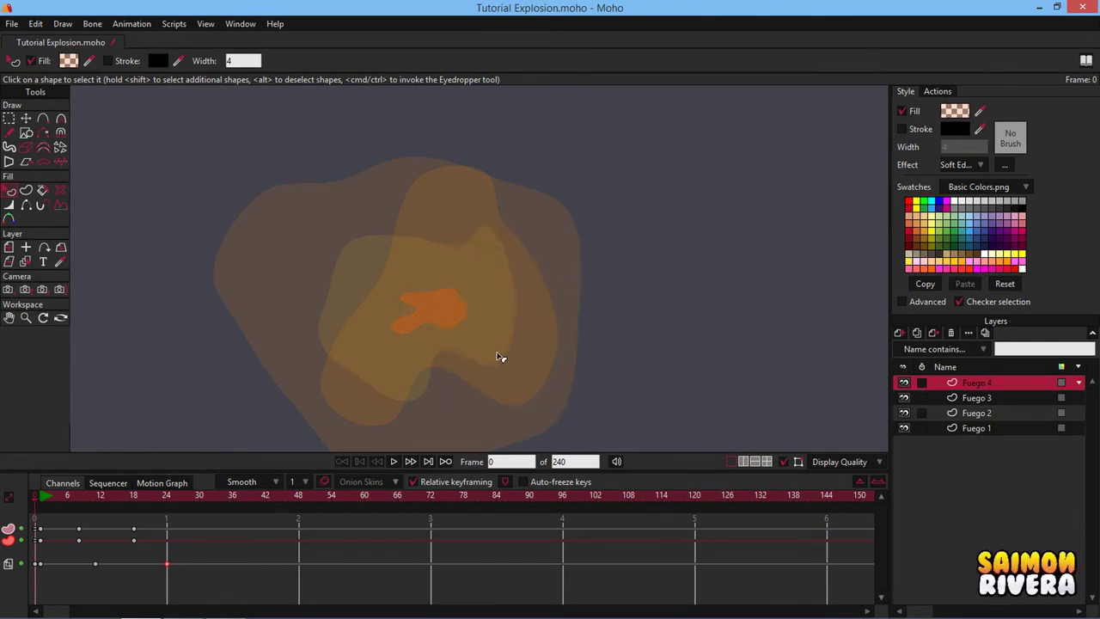
Duplicate the Fuego 4 layer, name the copy Fuego 5, and pull new points out of its blob to form several irregular spikes.
left_click(918, 334)
double_click(989, 382)
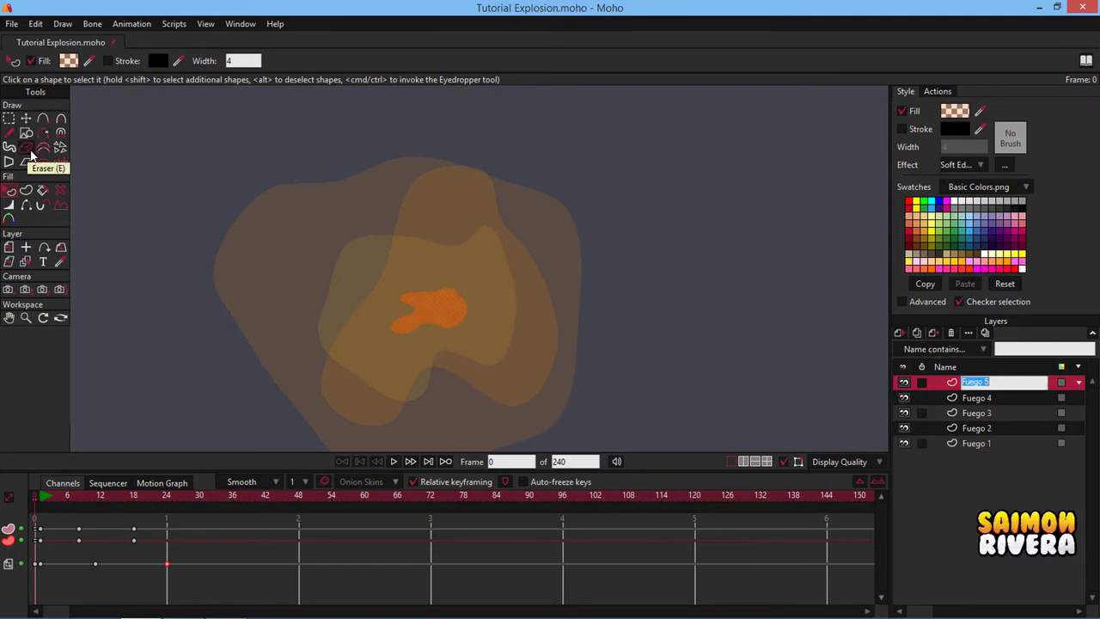
left_click(26, 120)
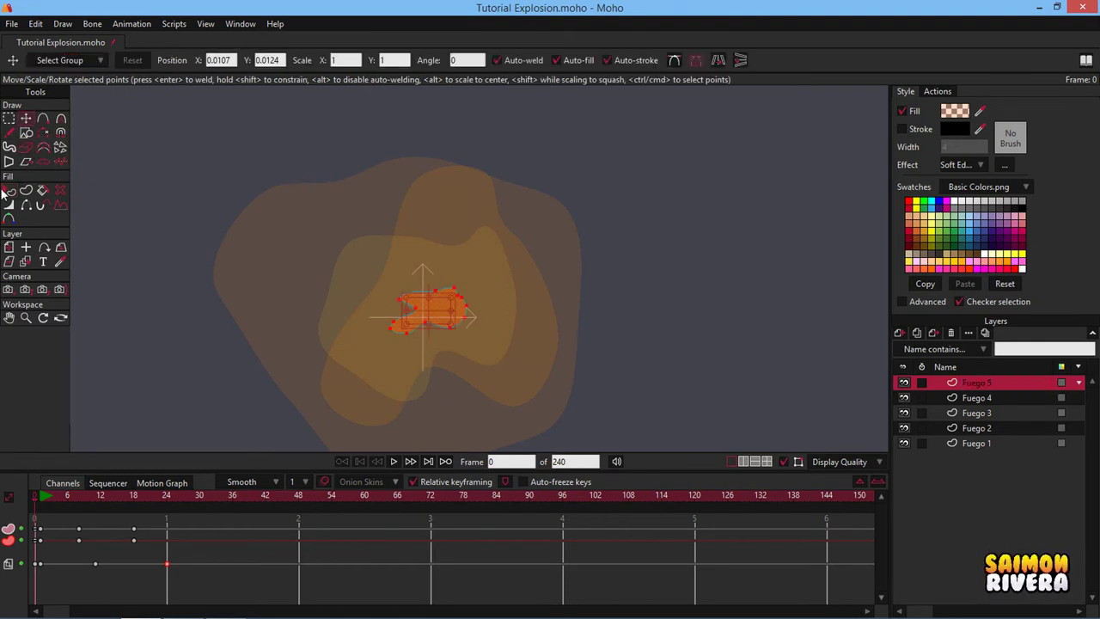
left_click(42, 119)
scroll(442, 290, "up", 2)
left_click_drag(476, 252, 478, 220)
left_click_drag(434, 267, 421, 225)
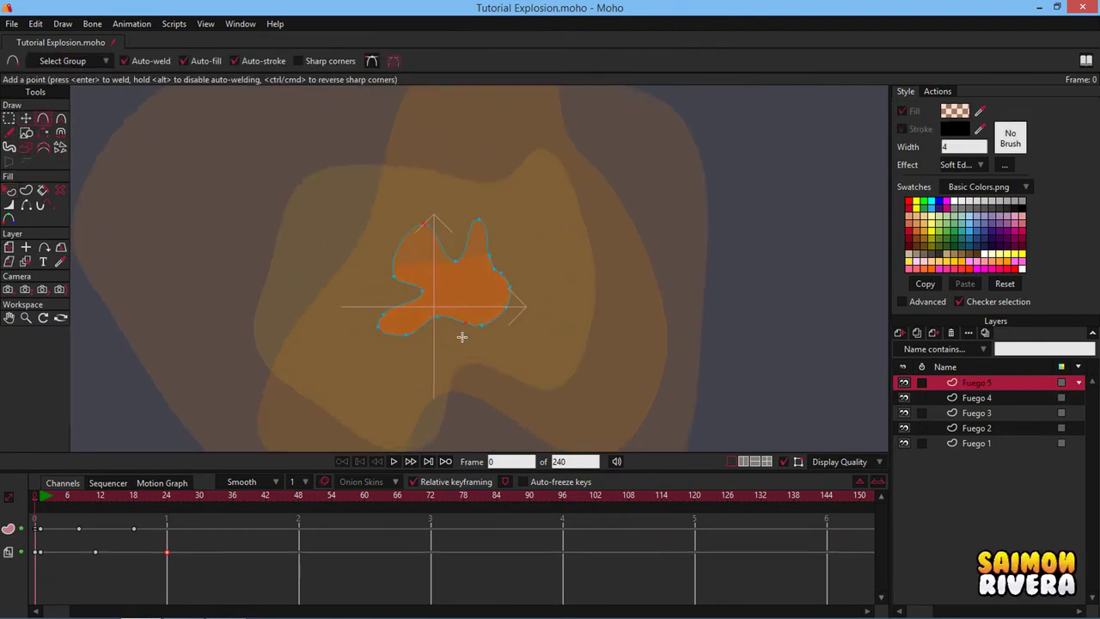
left_click_drag(525, 325, 539, 330)
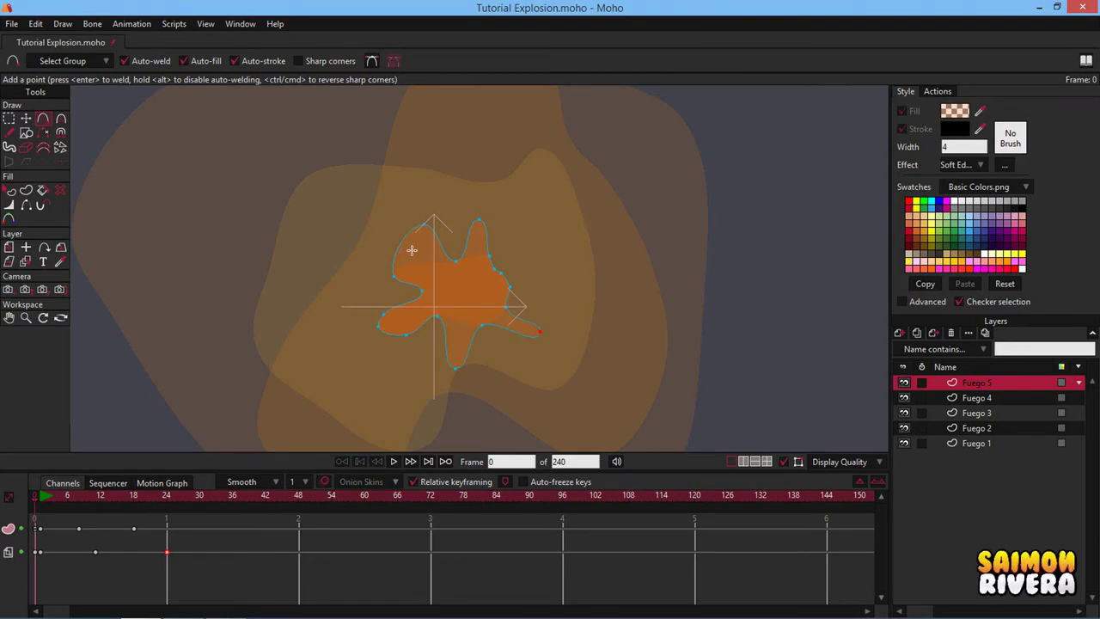
left_click_drag(399, 244, 457, 228)
Give the Fuego 5 shape a lighter orange fill with an alpha of 84 at frame 0.
left_click(10, 190)
left_click(474, 284)
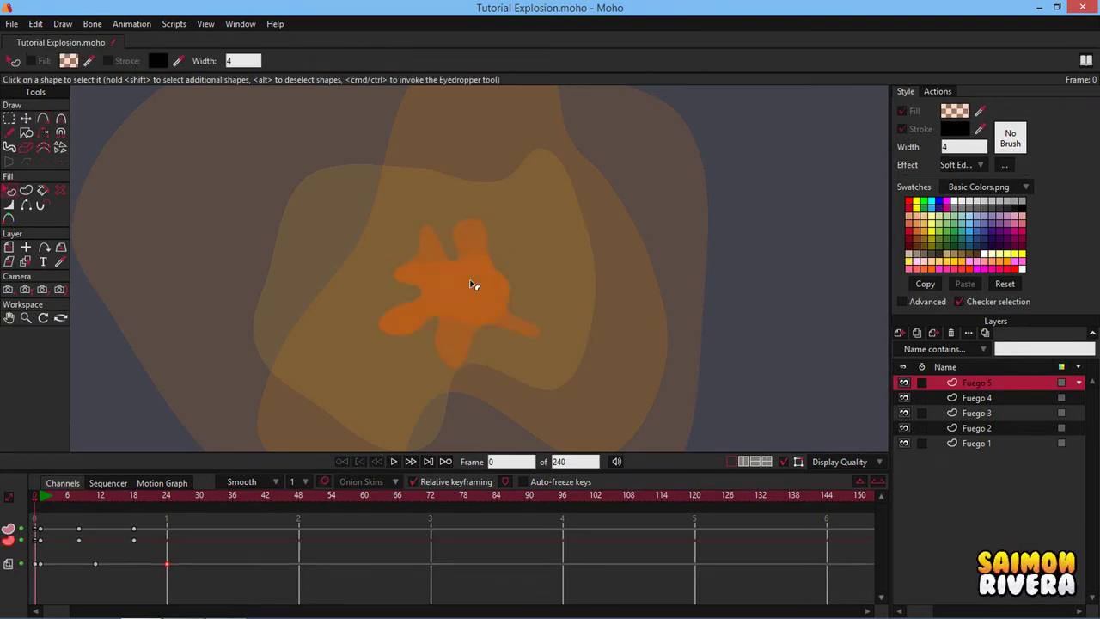
left_click(952, 112)
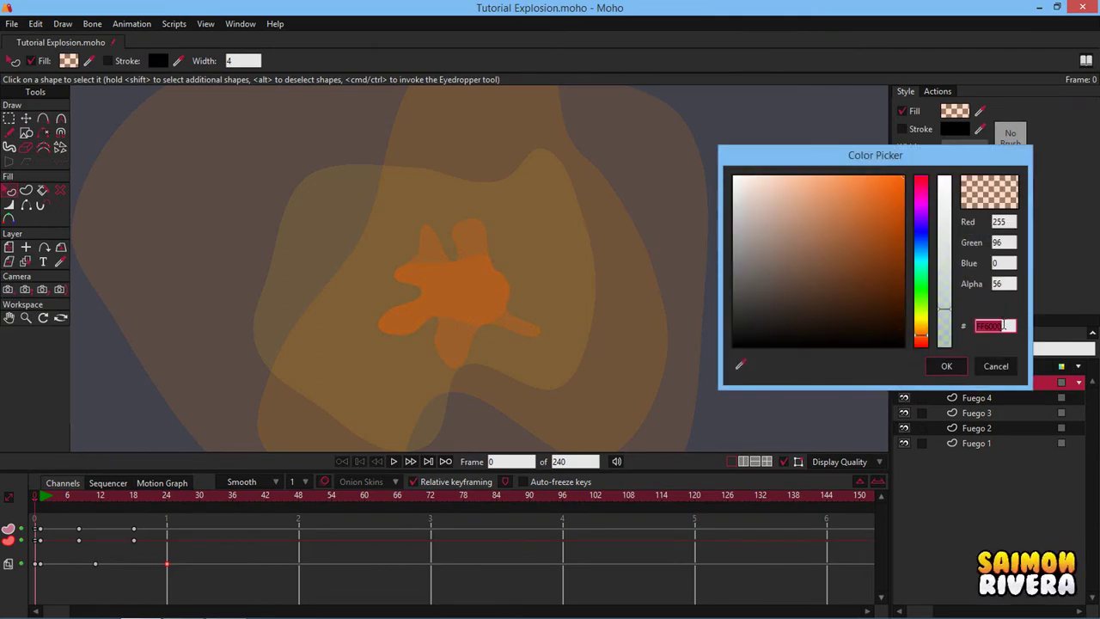
double_click(1012, 284)
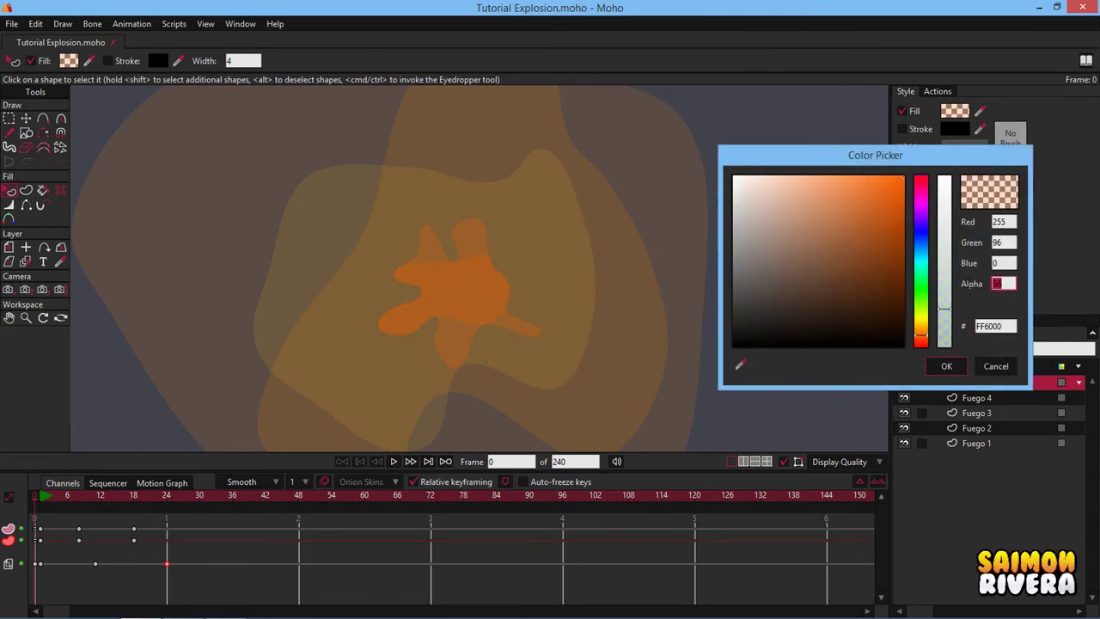
type("84")
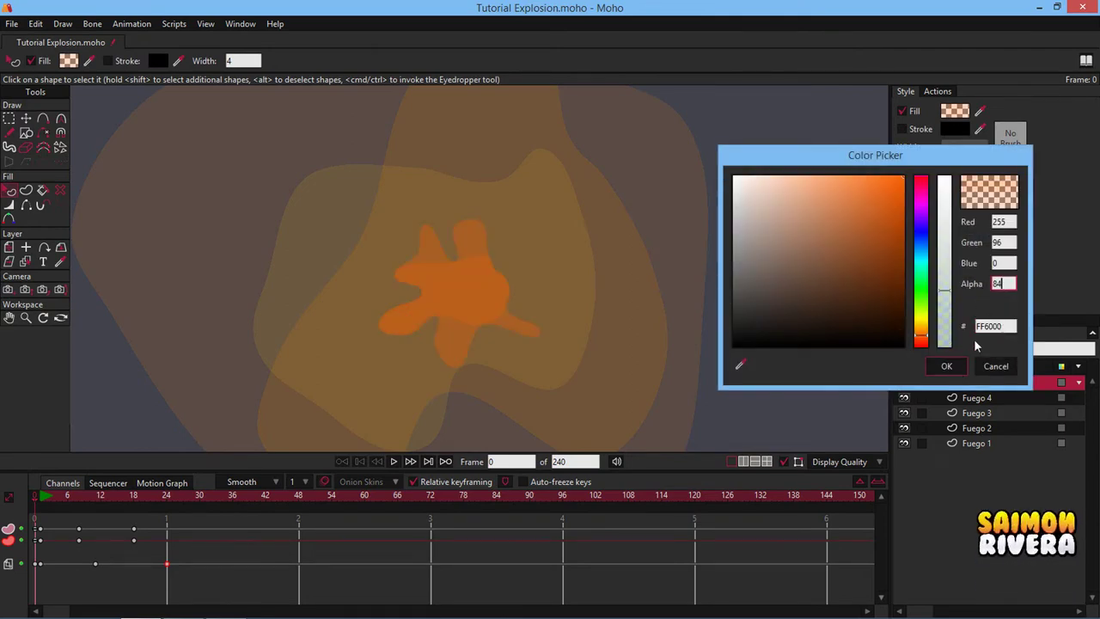
left_click_drag(924, 331, 925, 335)
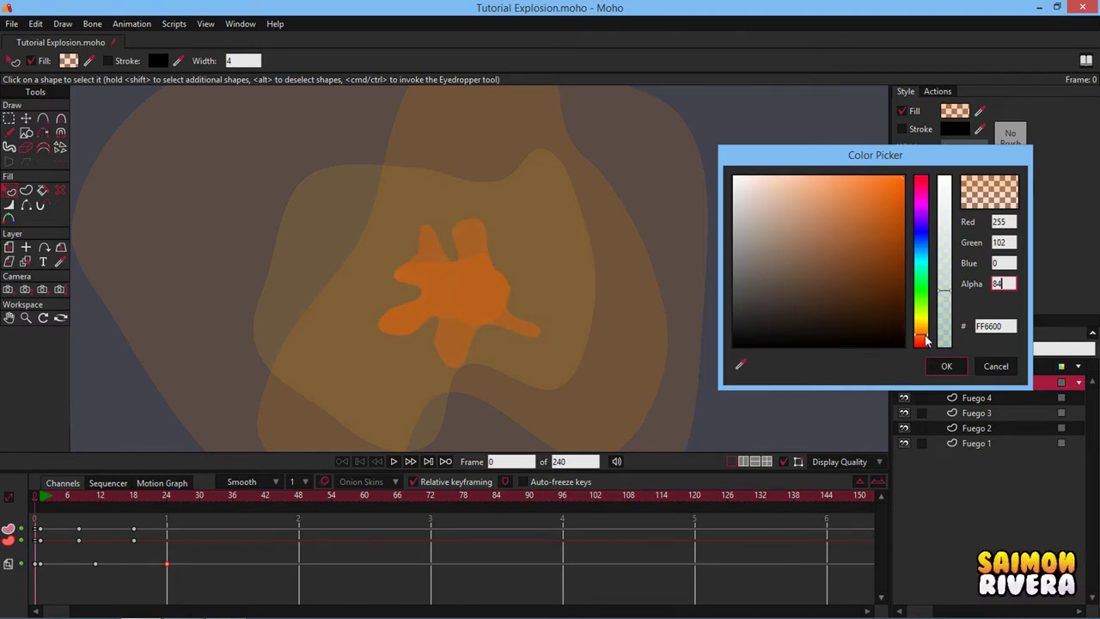
left_click_drag(898, 178, 878, 157)
left_click(946, 367)
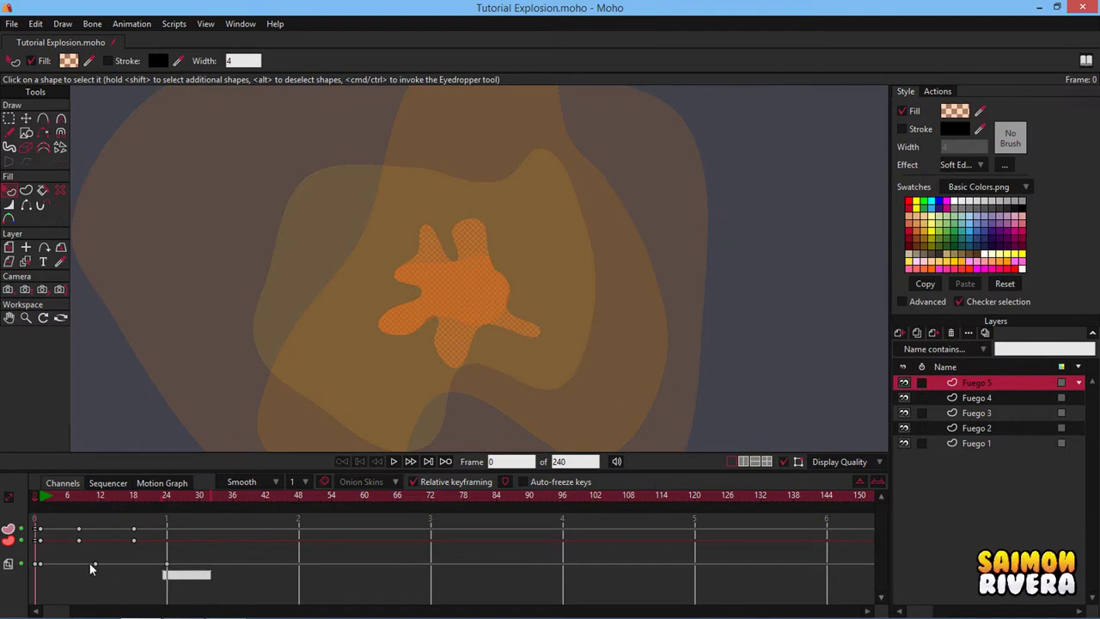
Delete the Fuego 5 layer's inherited scale keyframes after frame 0 and set the blob's fill alpha to 84 at frame 1.
left_click_drag(90, 564, 39, 565)
key("Delete")
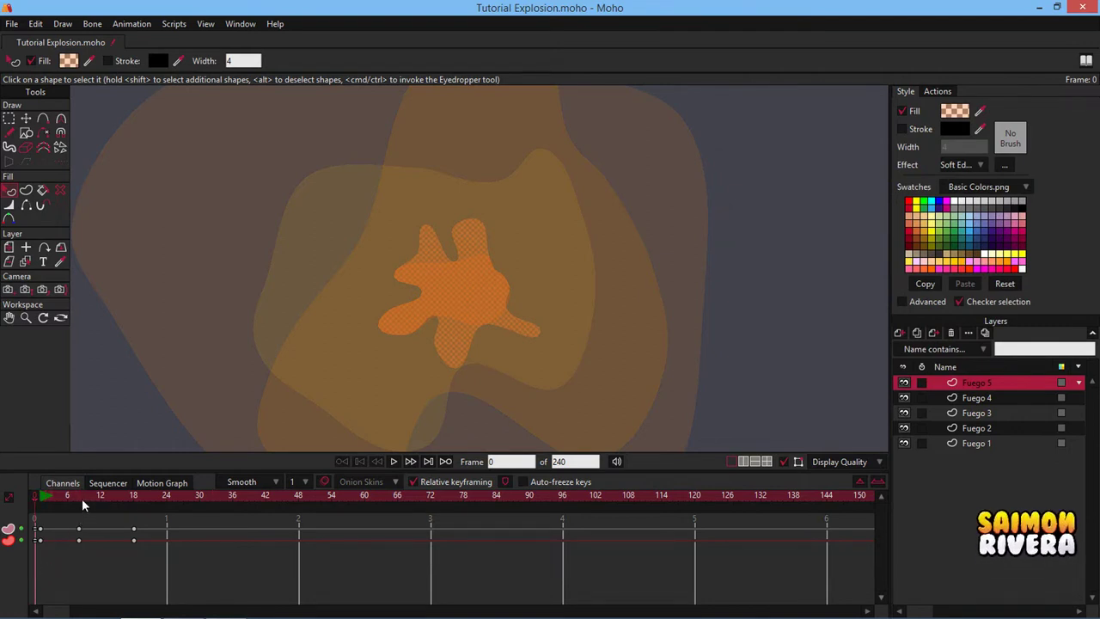
left_click(42, 496)
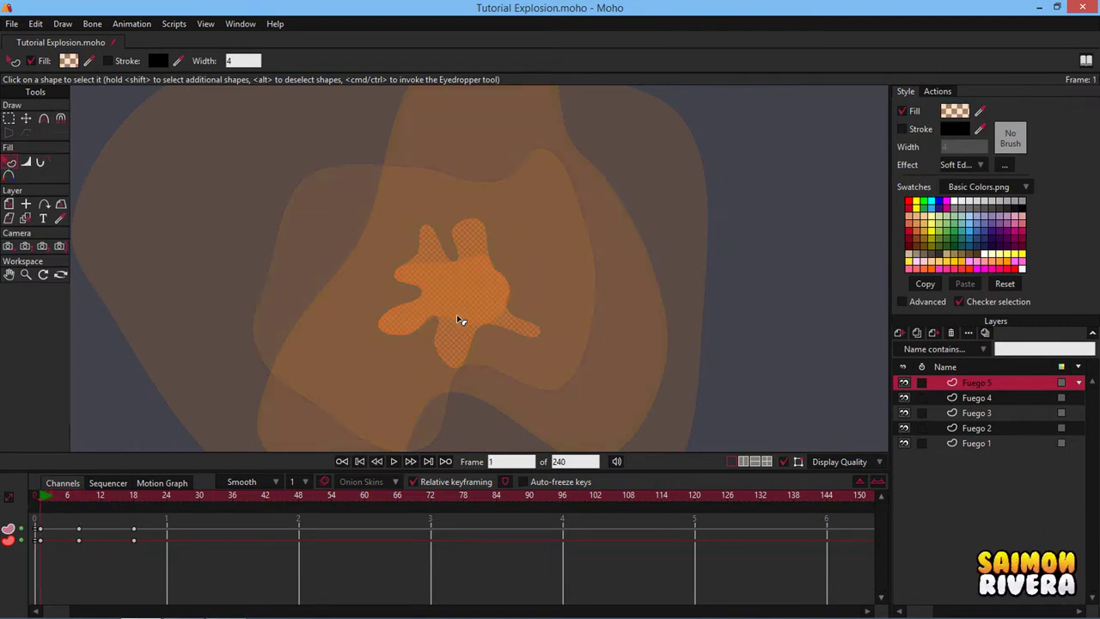
left_click(1007, 167)
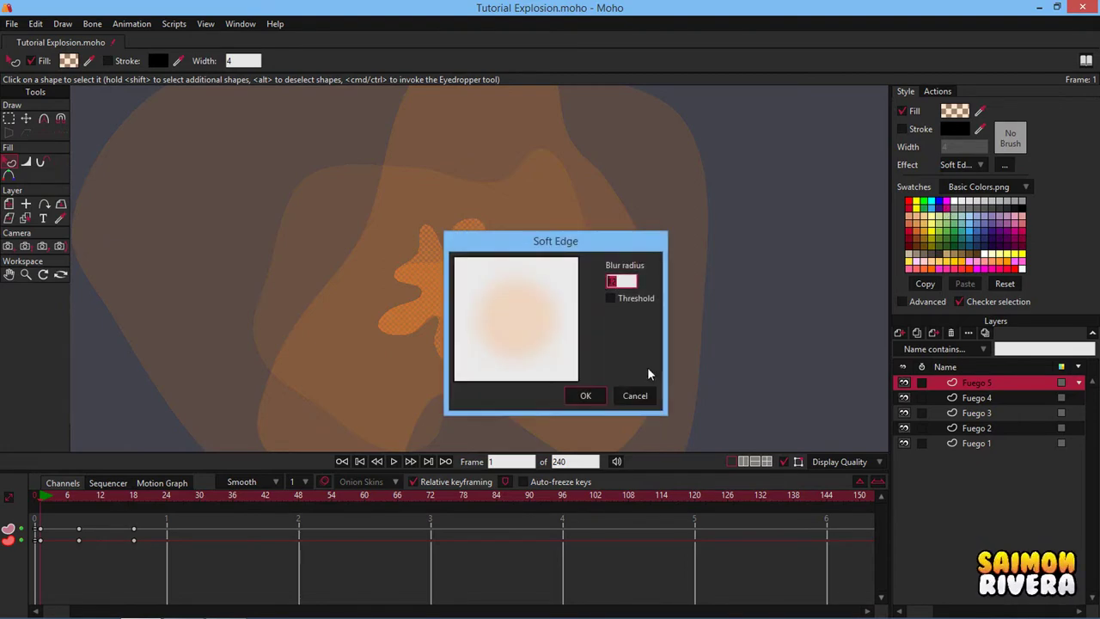
left_click(946, 112)
left_click_drag(1011, 283, 925, 282)
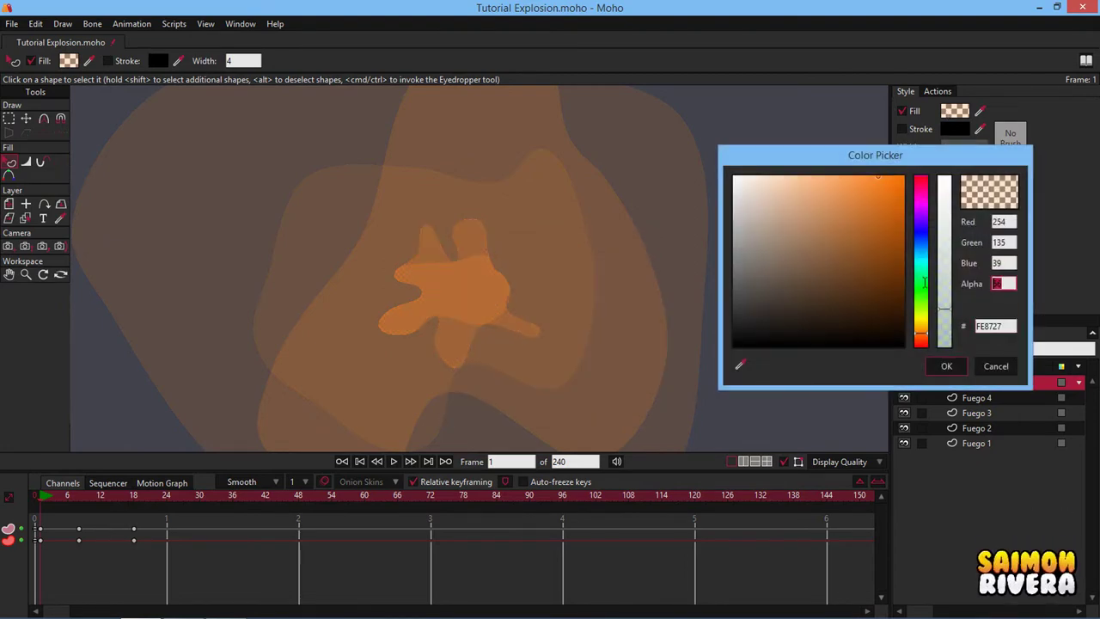
type("84")
left_click(946, 366)
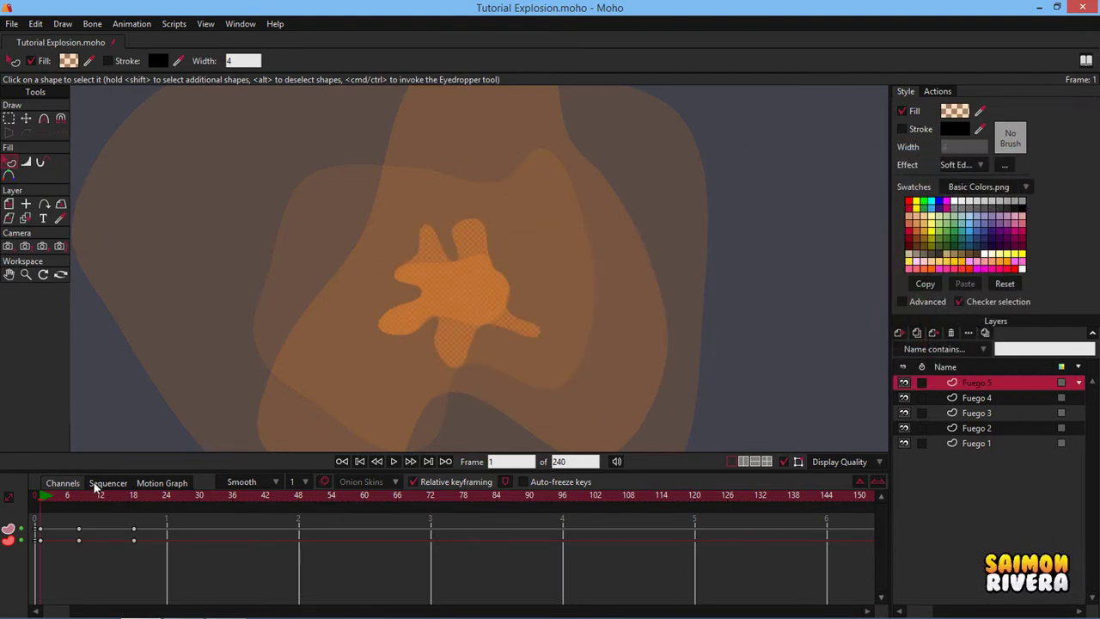
Check the Soft Edge blur radius of the Fuego 5 blob at frame 0.
left_click(38, 495)
left_click(1004, 168)
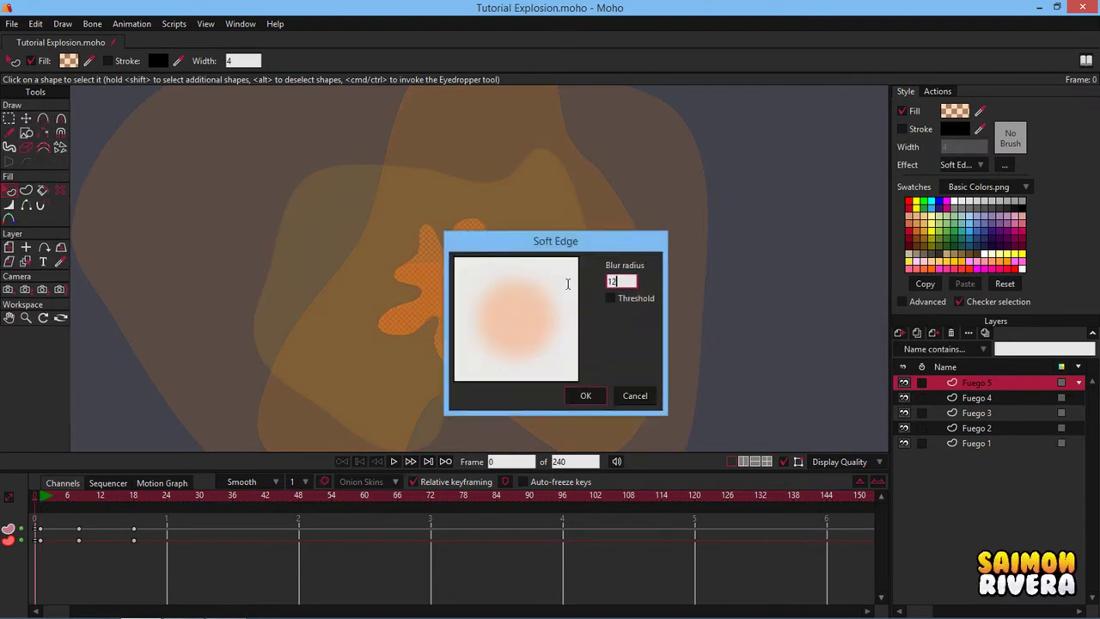
left_click(570, 397)
Move the Fuego 5 blob's last two fill keyframes to frames 9 and 22, setting the fill alpha to 55 at frame 9.
left_click_drag(42, 498, 80, 496)
left_click_drag(209, 565, 85, 533)
left_click(86, 495)
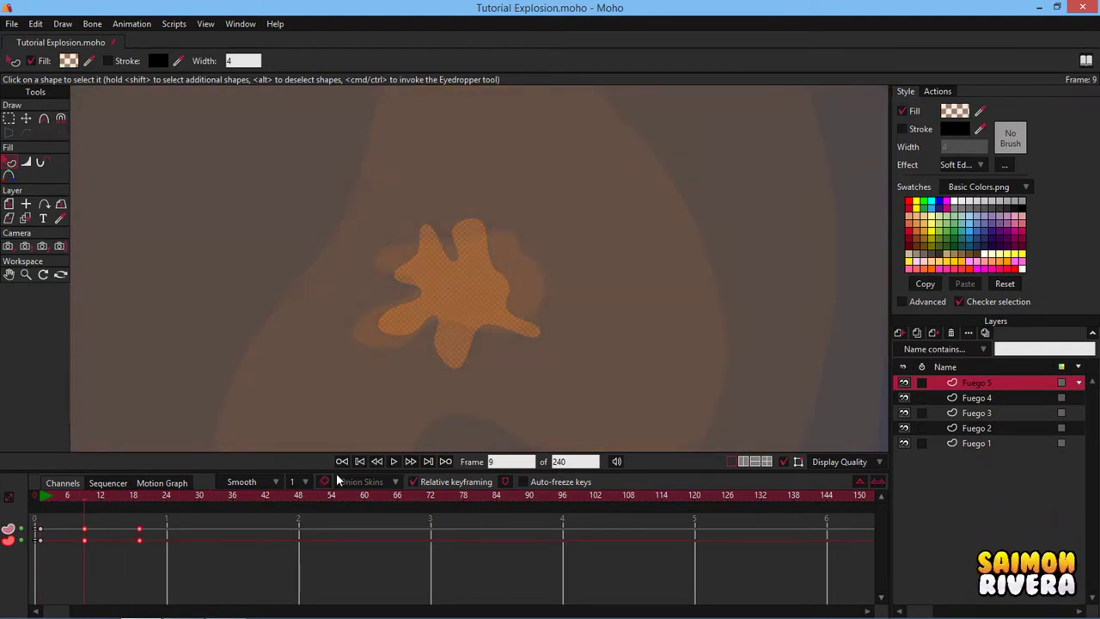
left_click_drag(83, 527, 83, 526)
left_click(955, 112)
double_click(1001, 284)
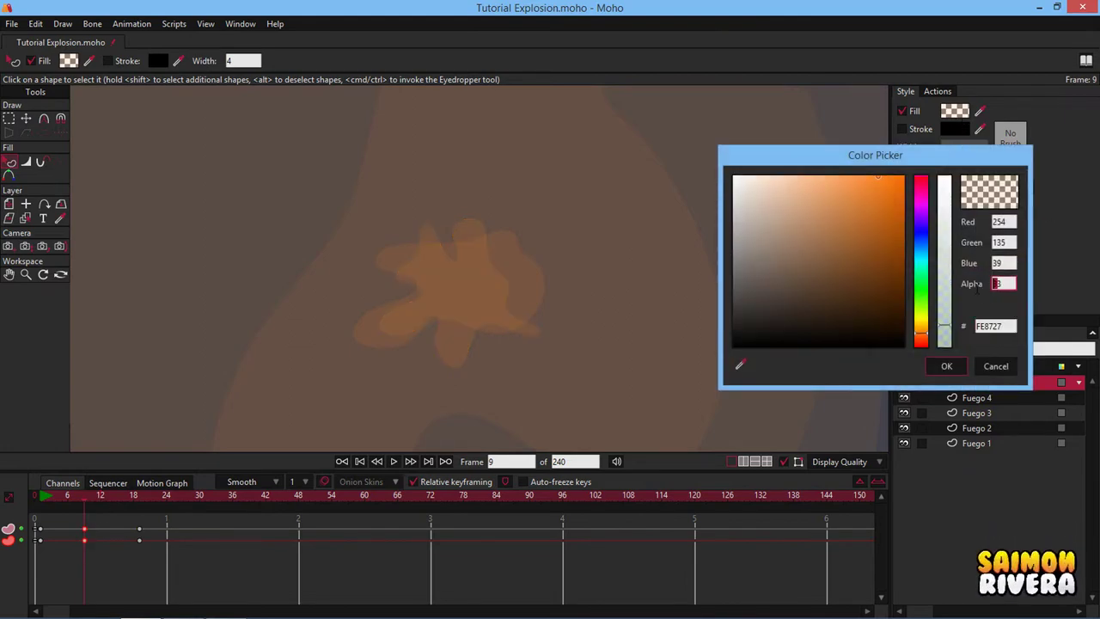
type("80")
left_click(946, 367)
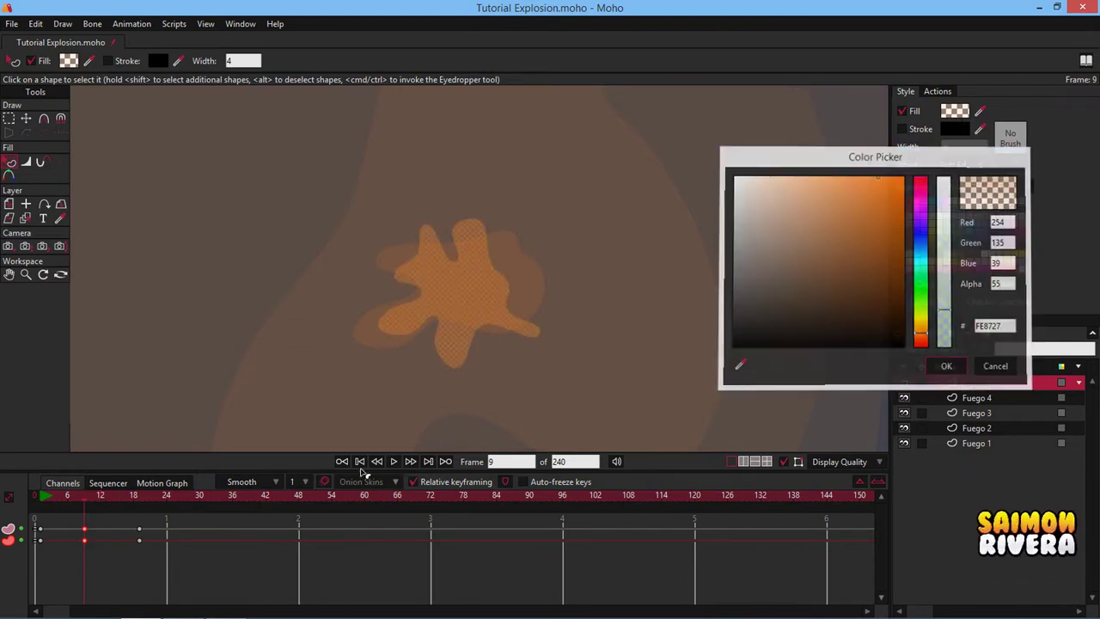
left_click_drag(147, 493, 156, 495)
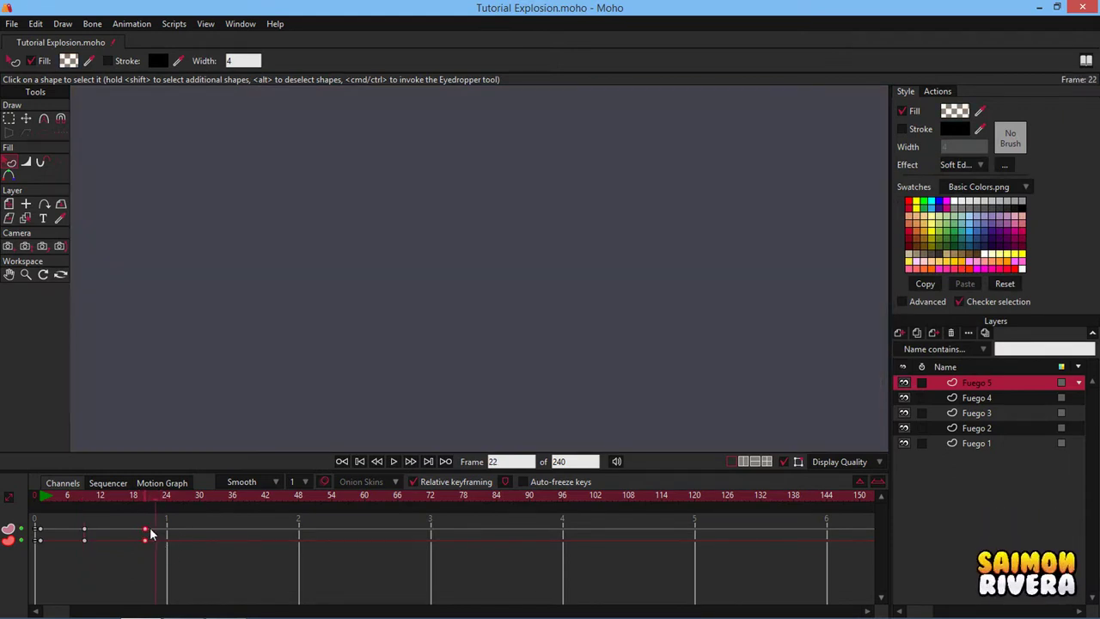
left_click_drag(151, 535, 160, 535)
left_click(55, 495)
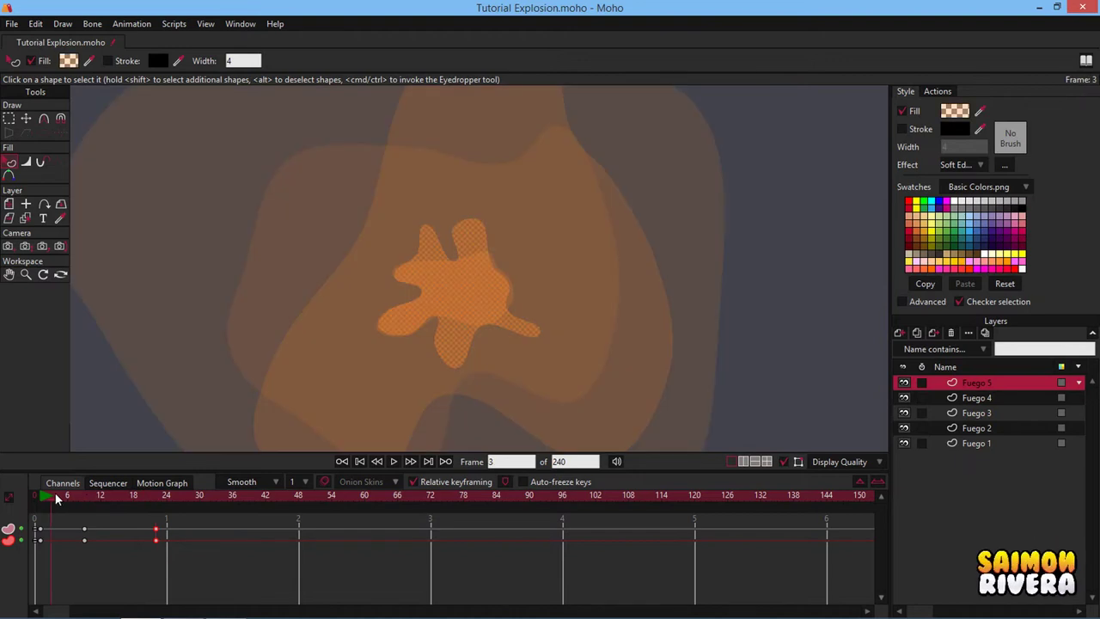
mouse_move(55, 492)
left_mouse_down()
mouse_move(110, 497)
mouse_move(40, 501)
left_mouse_up()
left_click(9, 203)
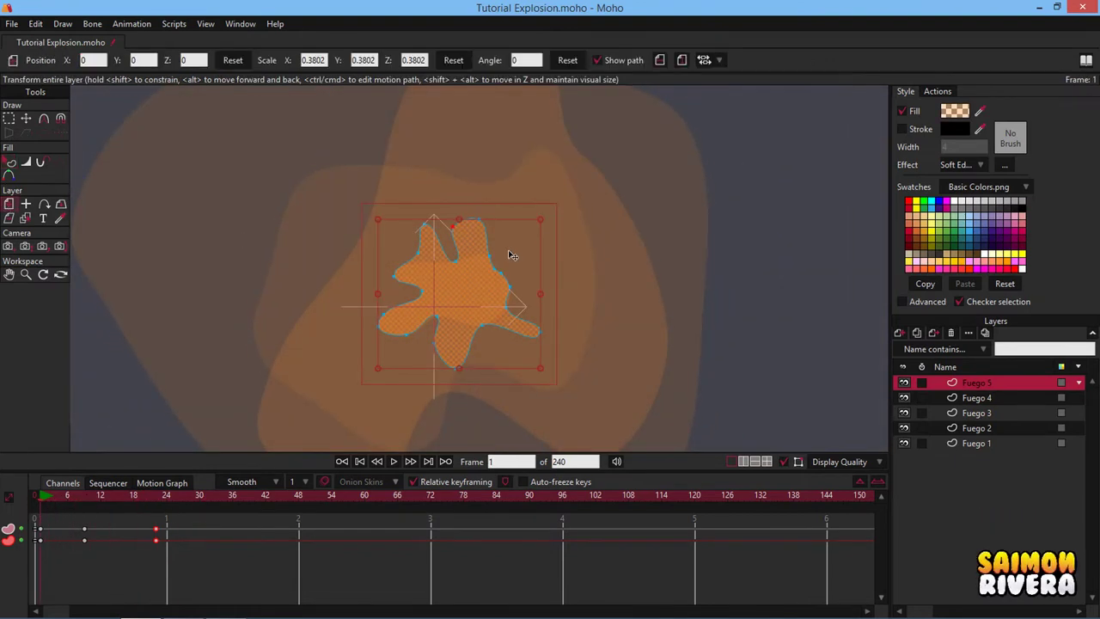
left_click(497, 268)
left_click(105, 496)
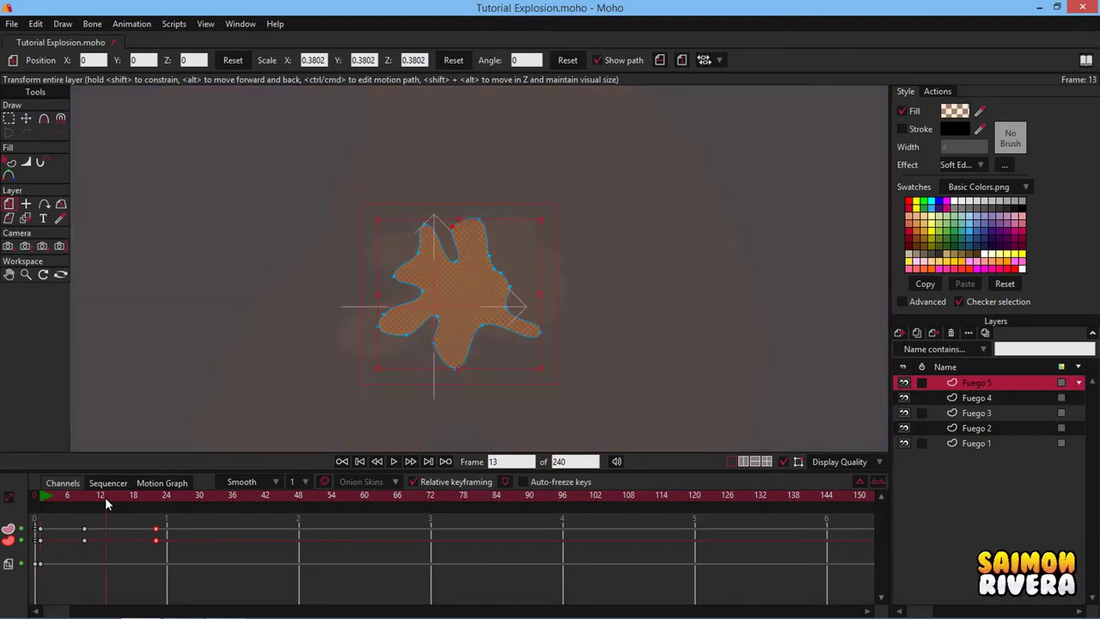
left_click(37, 498)
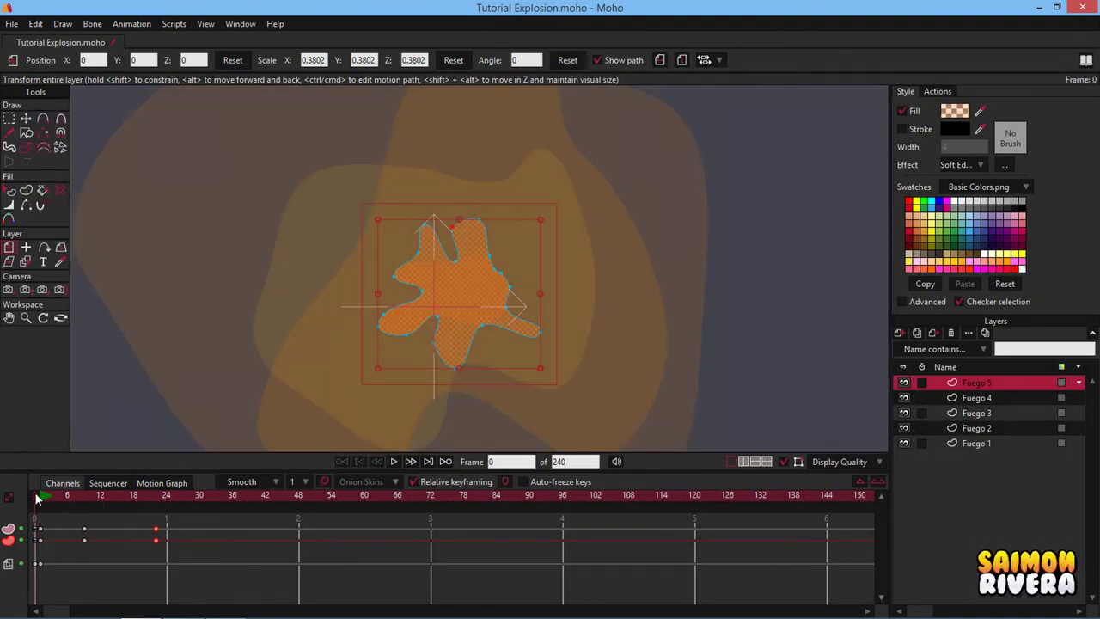
left_click(40, 564)
key("Delete")
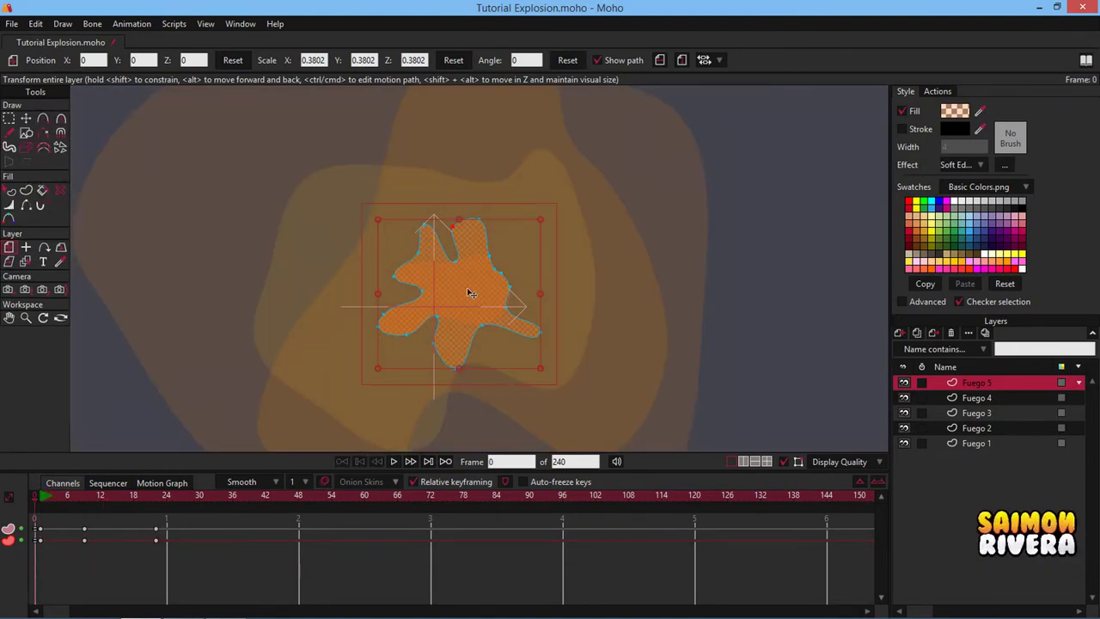
Scale the Fuego 5 layer down to about 0.12 at frame 0 and keyframe that scale at frame 1.
left_click_drag(541, 225, 450, 304)
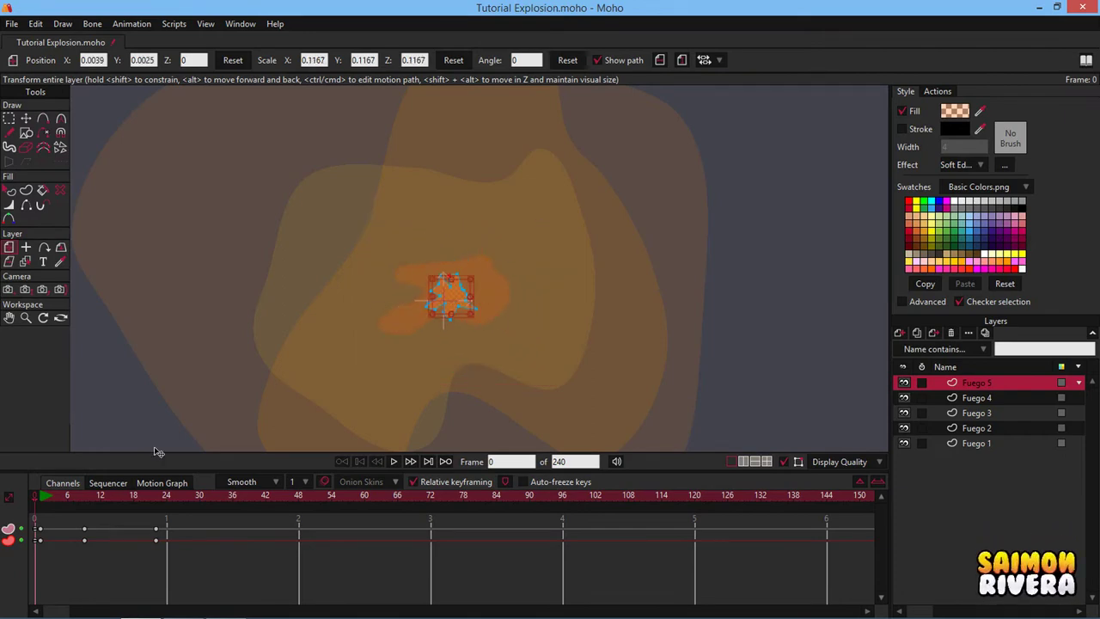
left_click(39, 497)
left_click(456, 289)
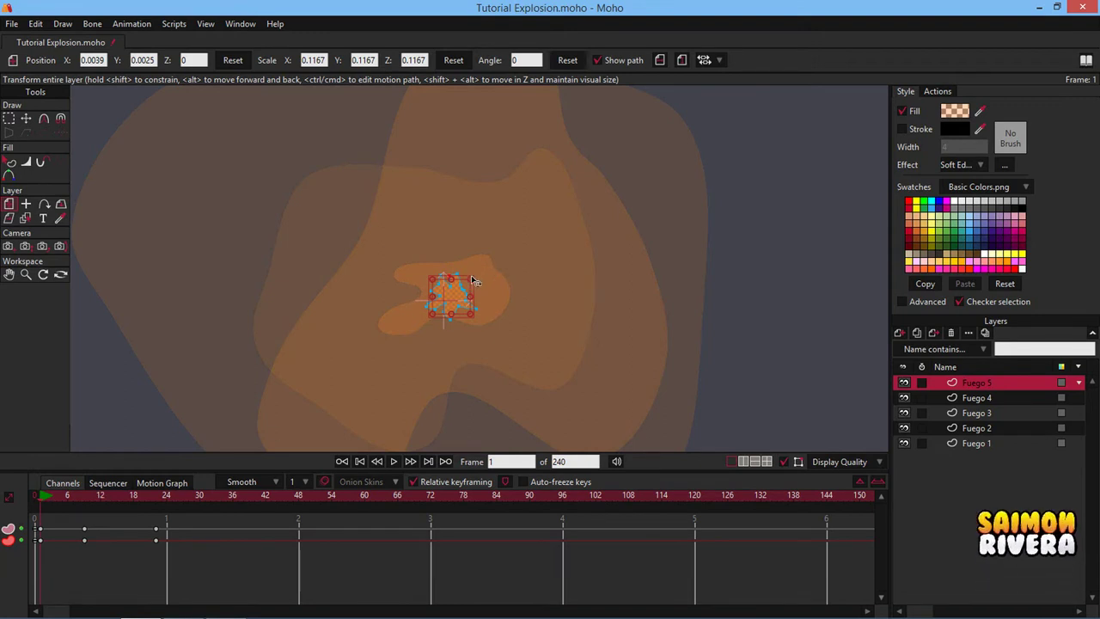
Keyframe the Fuego 5 layer's scale at about 0.38 on frame 12 and about 0.57 on frame 27.
left_click(105, 492)
left_click(100, 495)
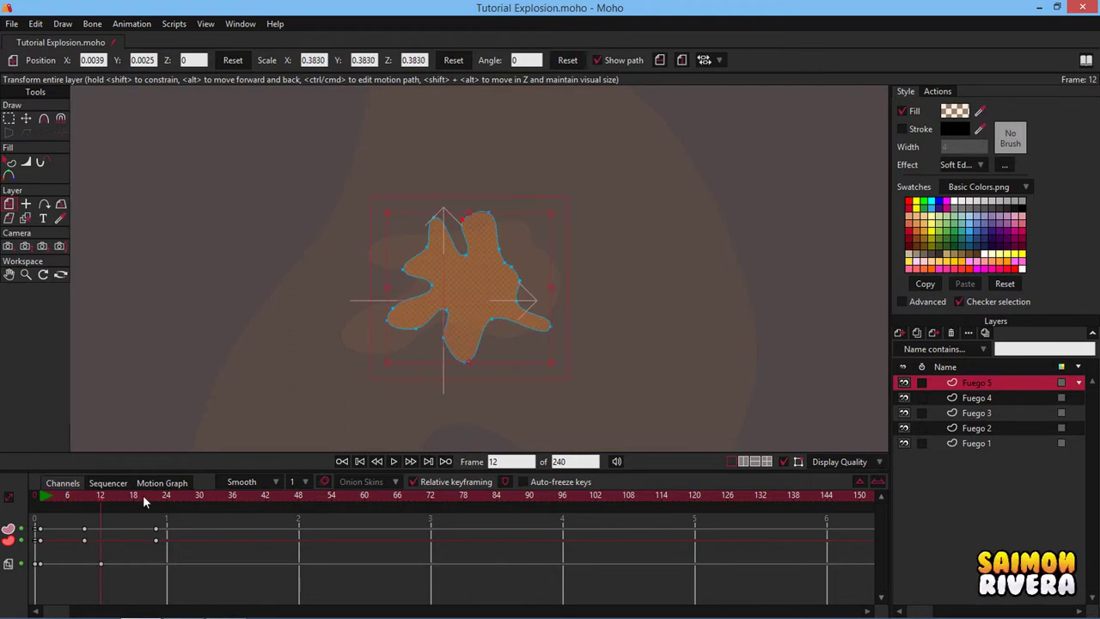
left_click(182, 495)
left_click_drag(553, 214, 601, 174)
scroll(601, 174, "down", 3)
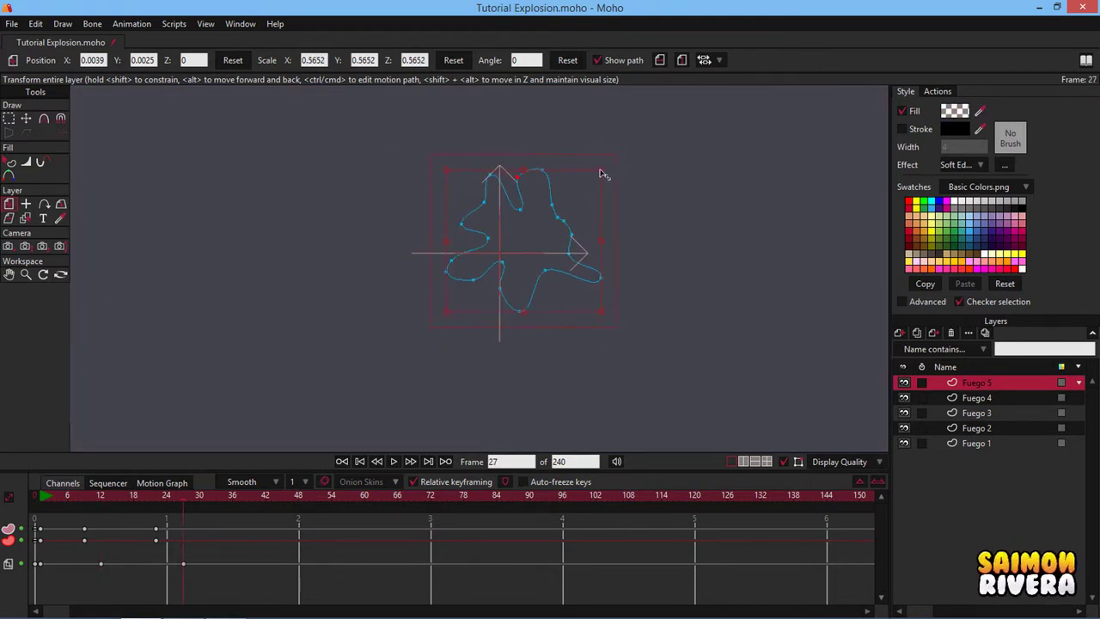
Return to frame 0 and change the blending mode of the Fuego 1 layer.
left_click(31, 495)
double_click(982, 441)
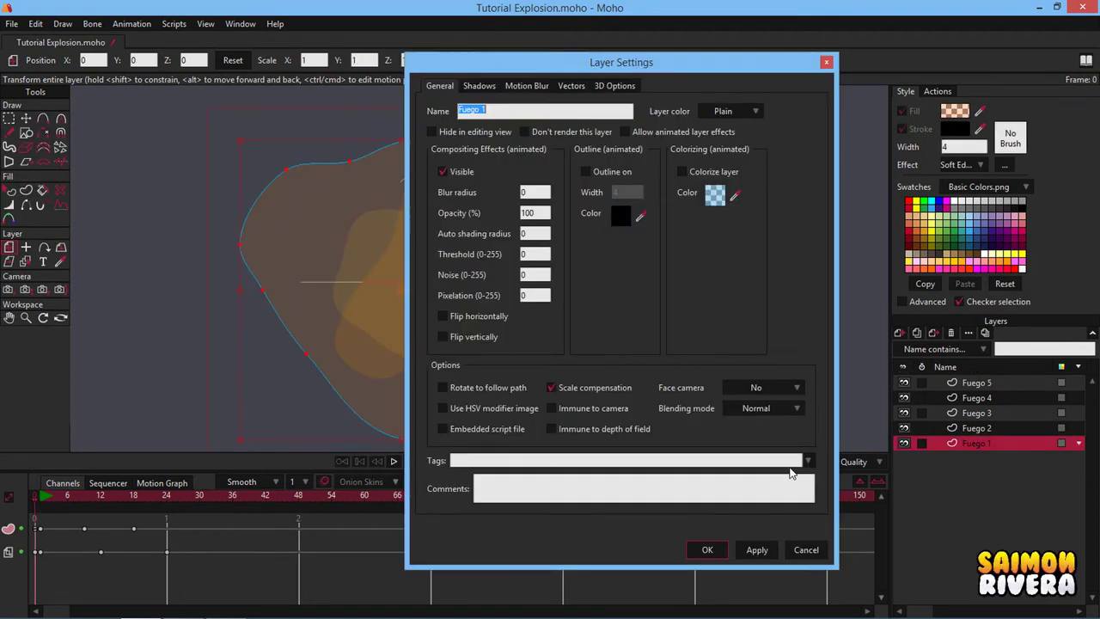
left_click(776, 413)
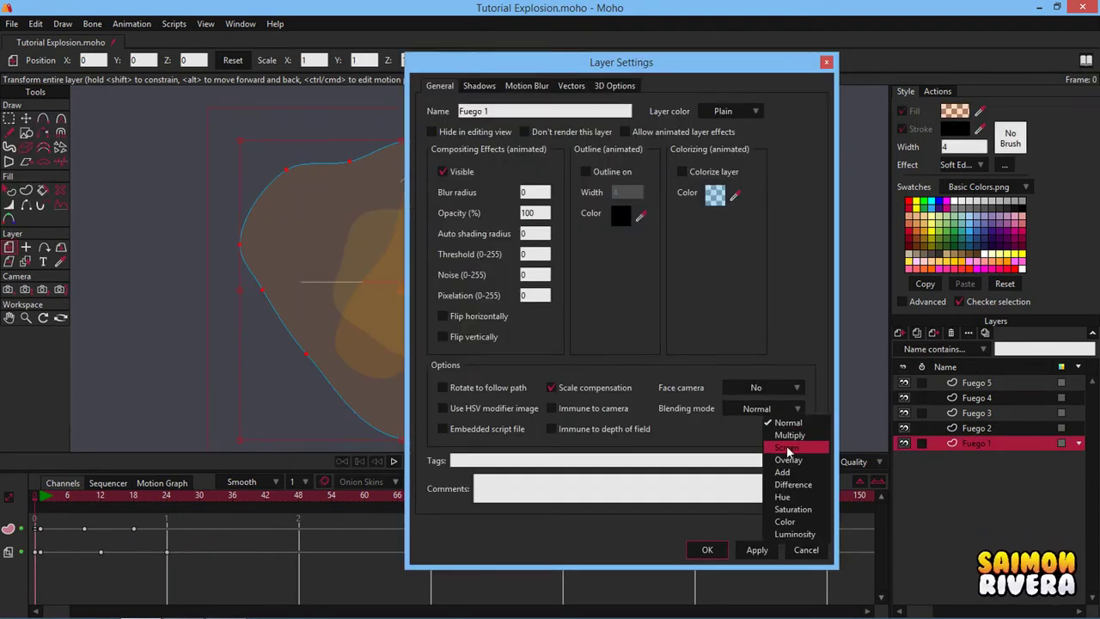
left_click(710, 555)
left_click(707, 550)
Set the blending mode of the Fuego 2 and Fuego 3 layers to Add.
double_click(954, 428)
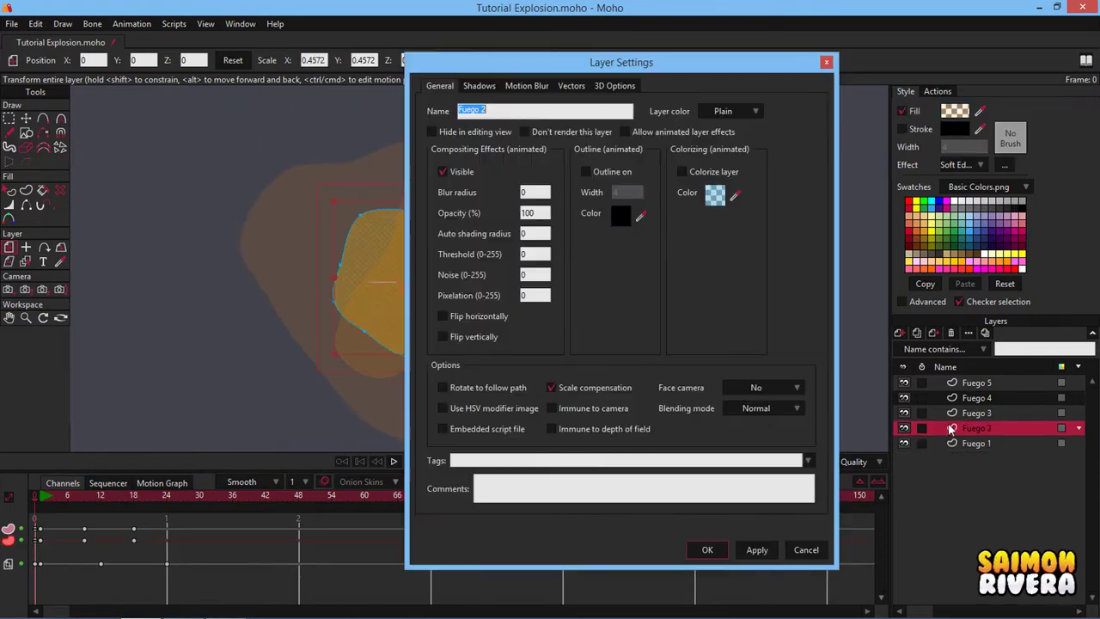
left_click(754, 409)
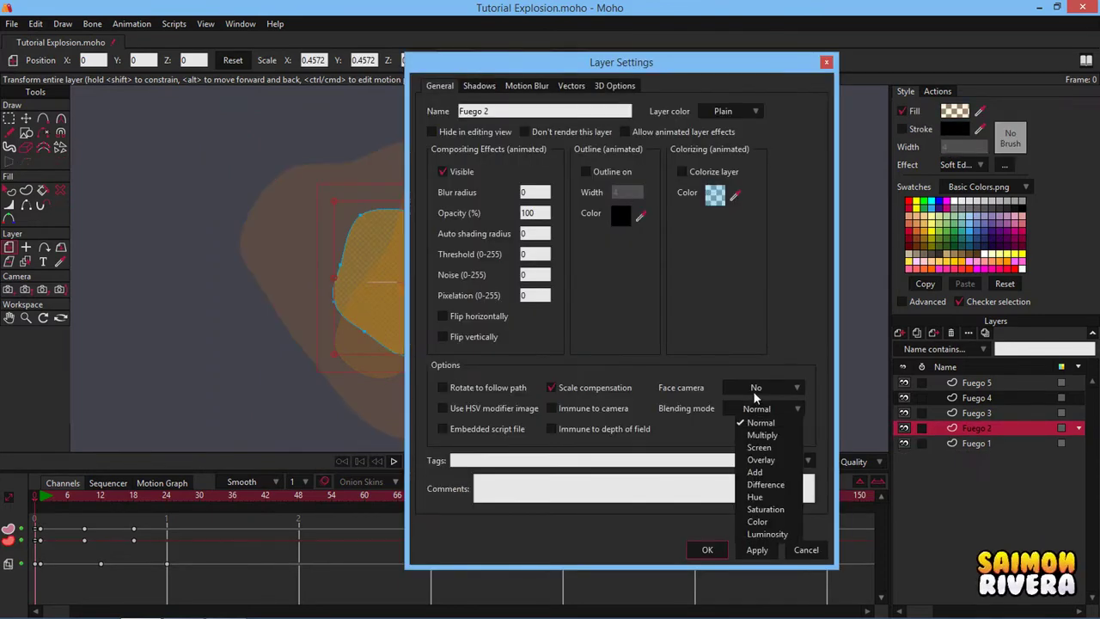
left_click(755, 472)
left_click(707, 550)
double_click(972, 413)
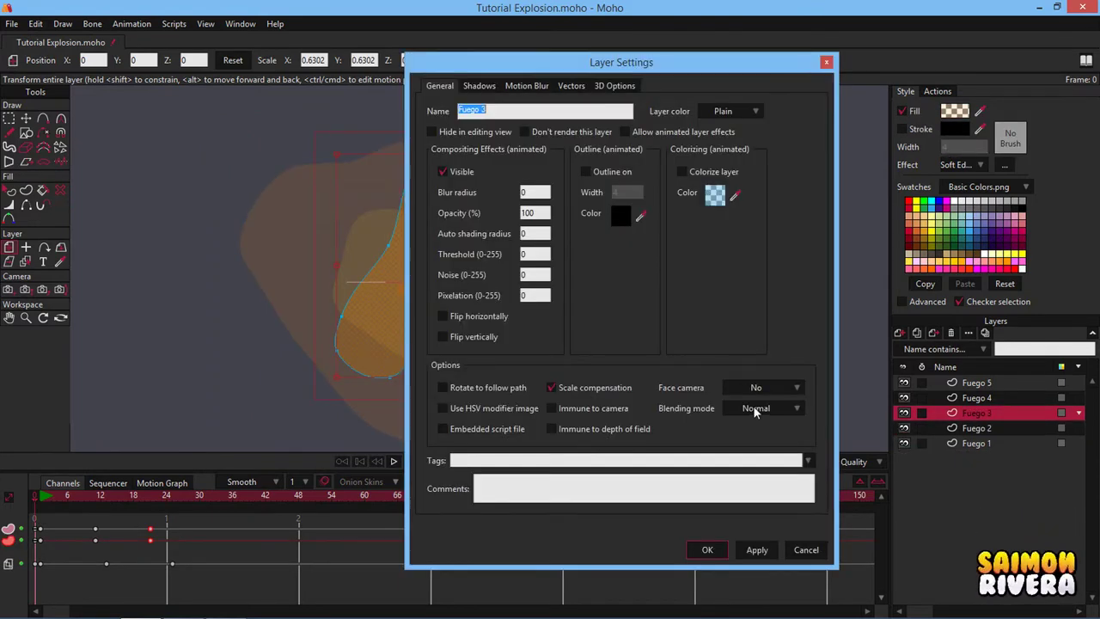
left_click(754, 410)
left_click(757, 474)
left_click(707, 550)
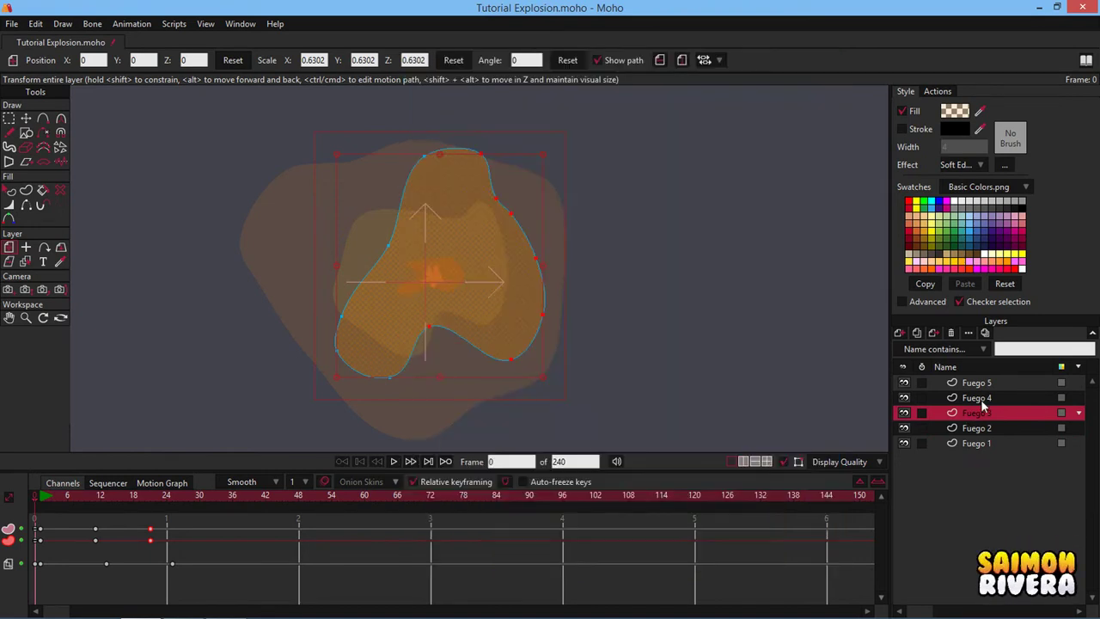
Set the blending mode of the Fuego 4 and Fuego 5 layers to Add.
double_click(976, 398)
left_click(756, 410)
left_click(767, 472)
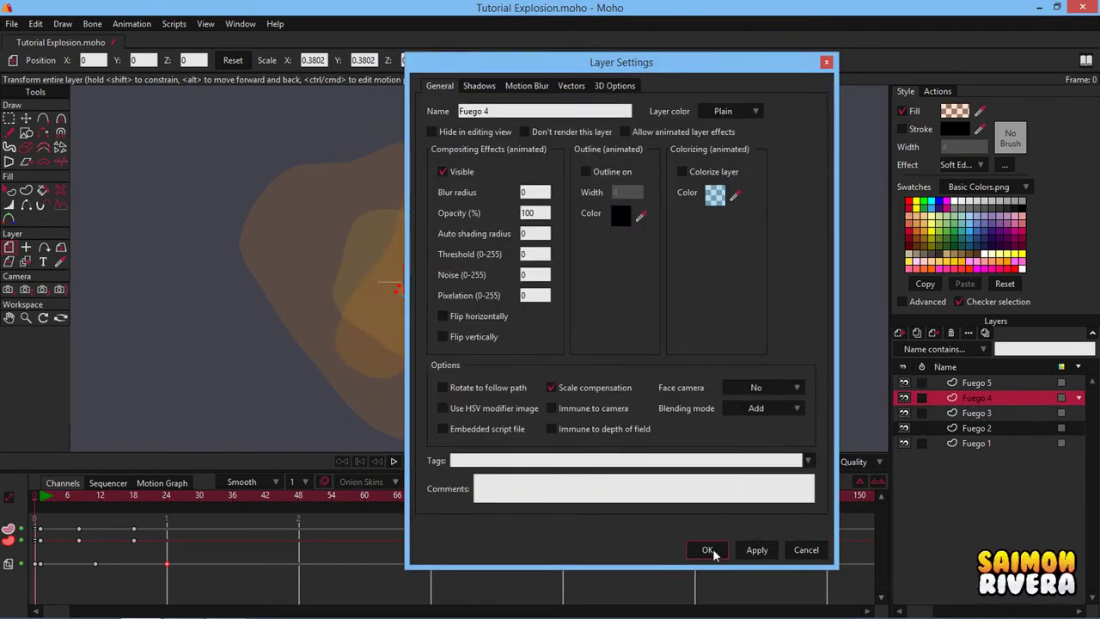
left_click(707, 550)
left_click(946, 386)
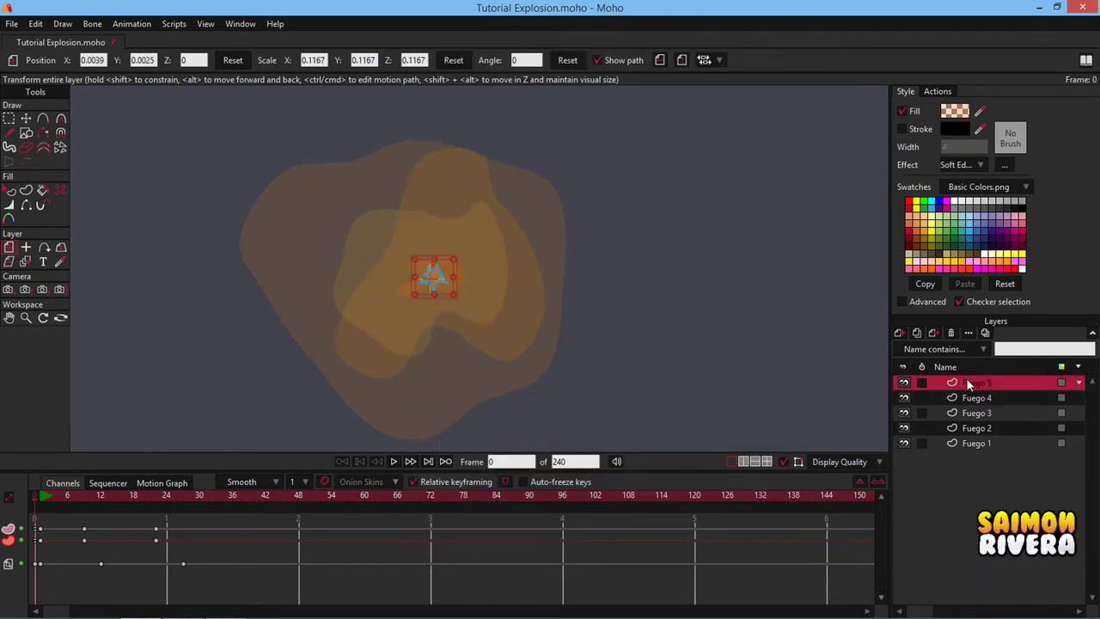
double_click(971, 383)
left_click(761, 409)
left_click(781, 471)
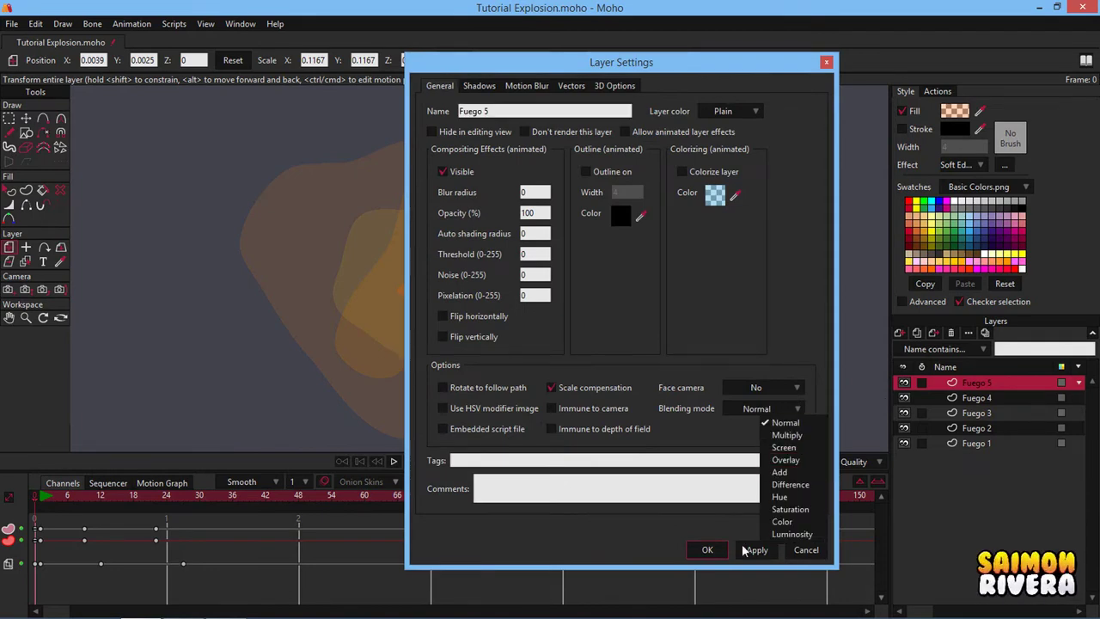
left_click(707, 550)
Add a new particle layer named Explosion above the Fuego layers.
left_click(899, 333)
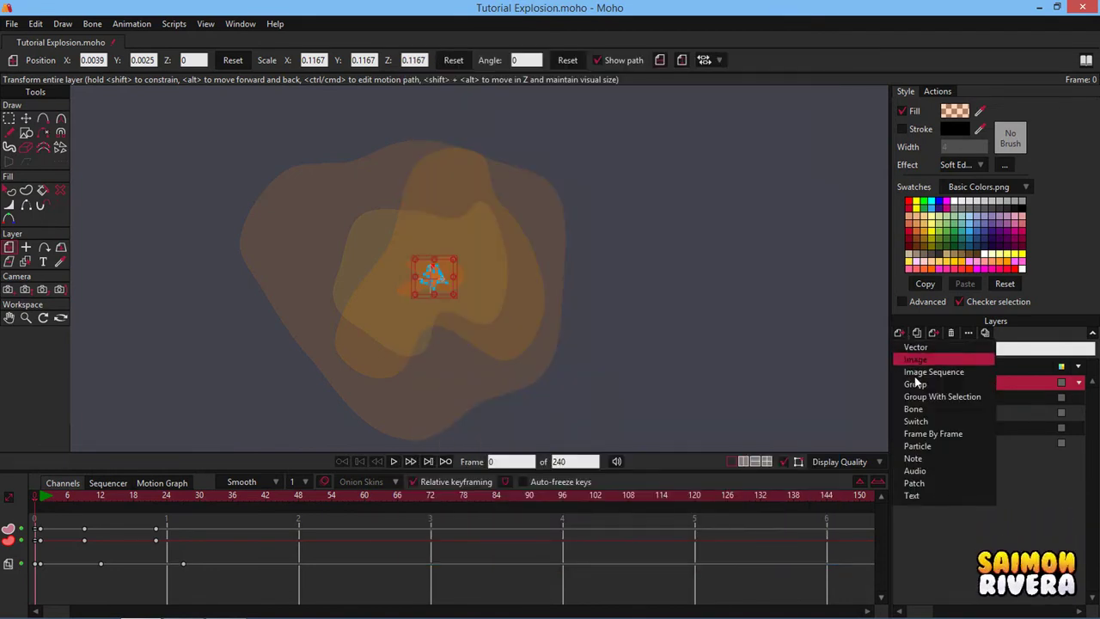
left_click(925, 445)
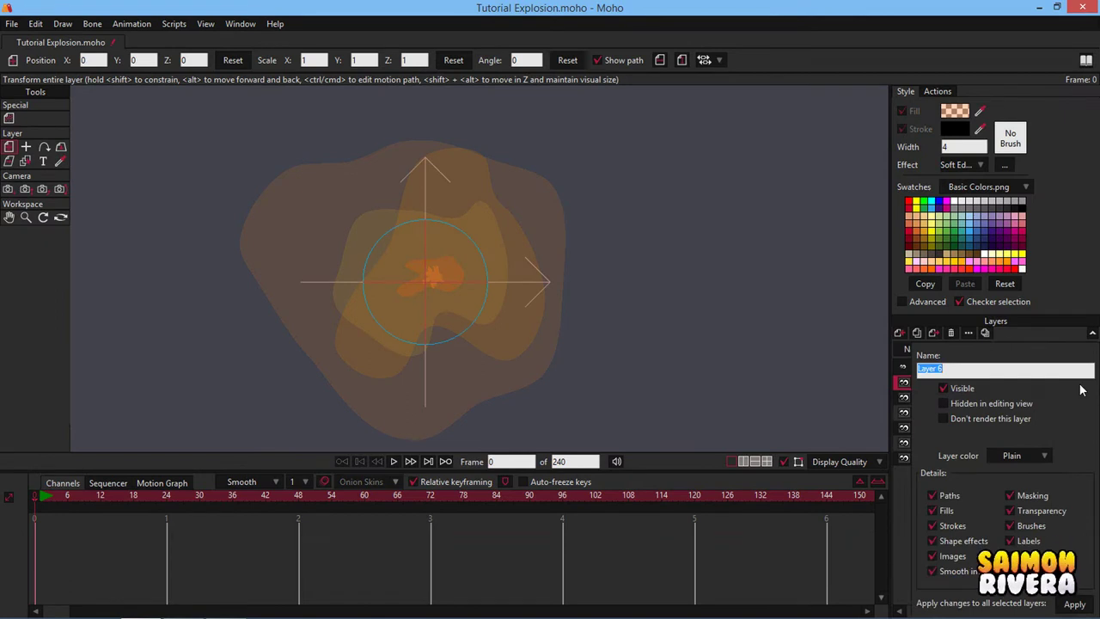
type("Explosion")
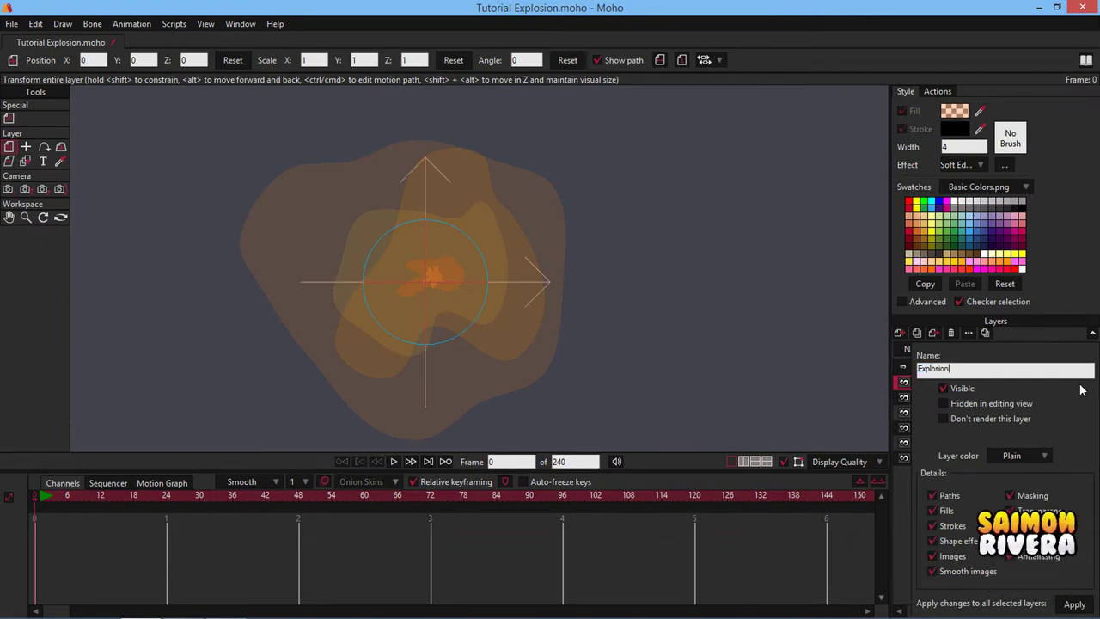
key("Return")
Move the Fuego 1 through Fuego 5 layers into the Explosion particle layer and collapse it.
left_click(997, 399)
left_click(983, 461, "shift")
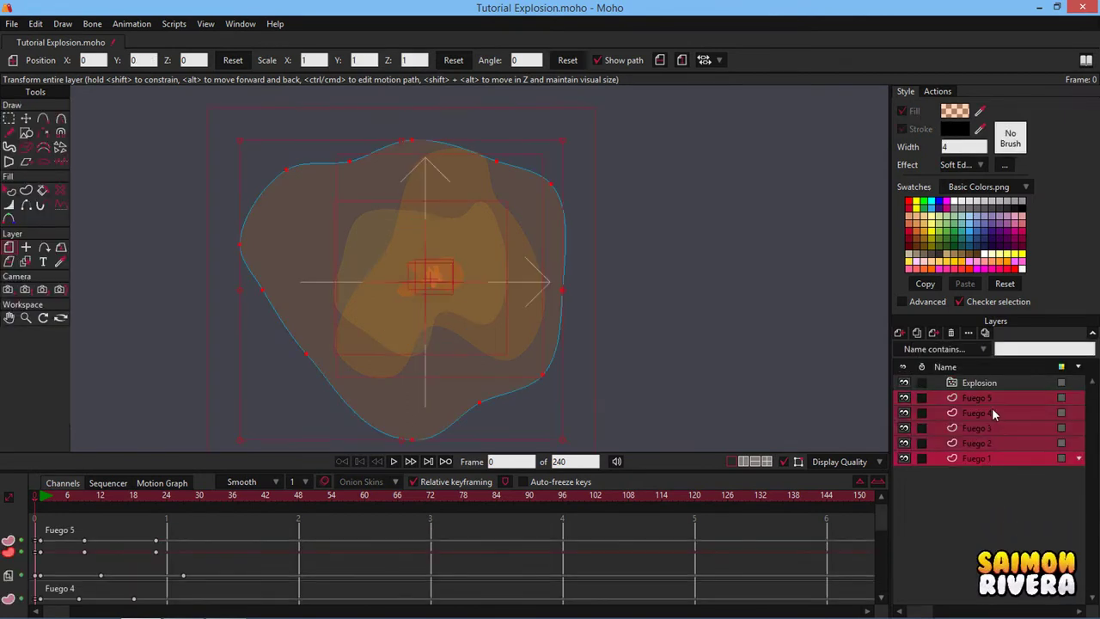
left_click_drag(992, 408, 943, 386)
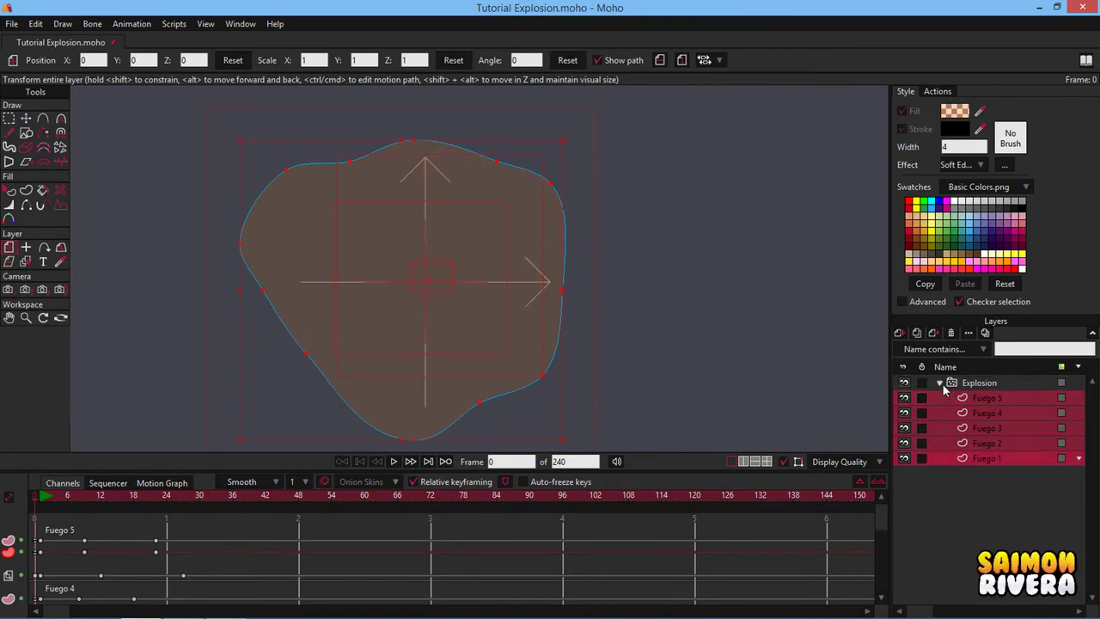
left_click(942, 384)
Play back the Explosion particle animation in the workspace and stop it.
scroll(580, 330, "down", 5)
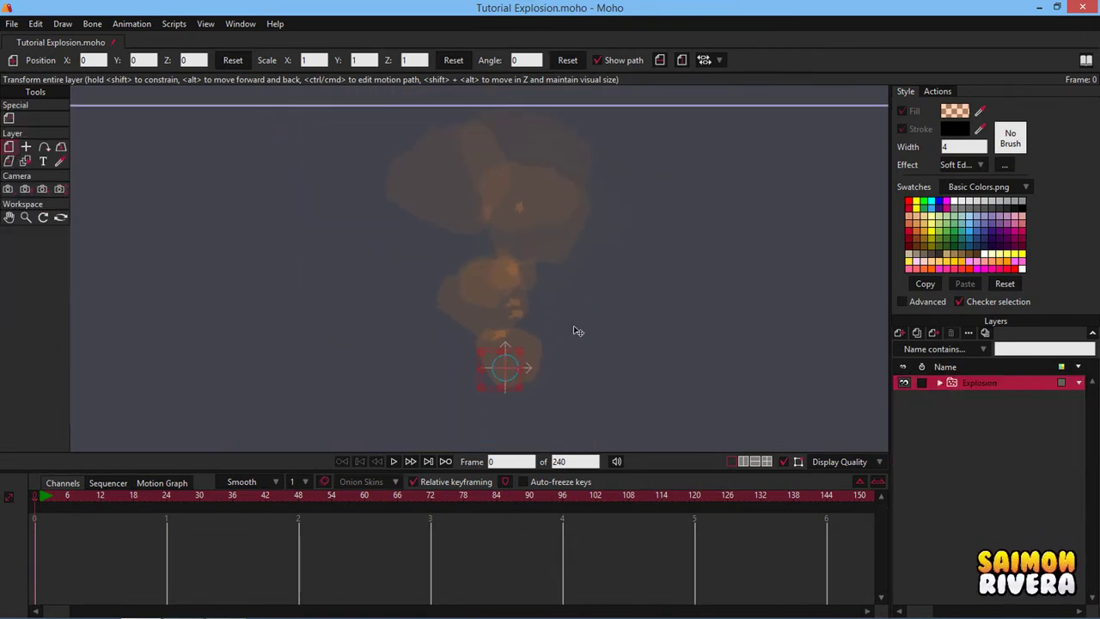
left_click_drag(607, 310, 600, 344)
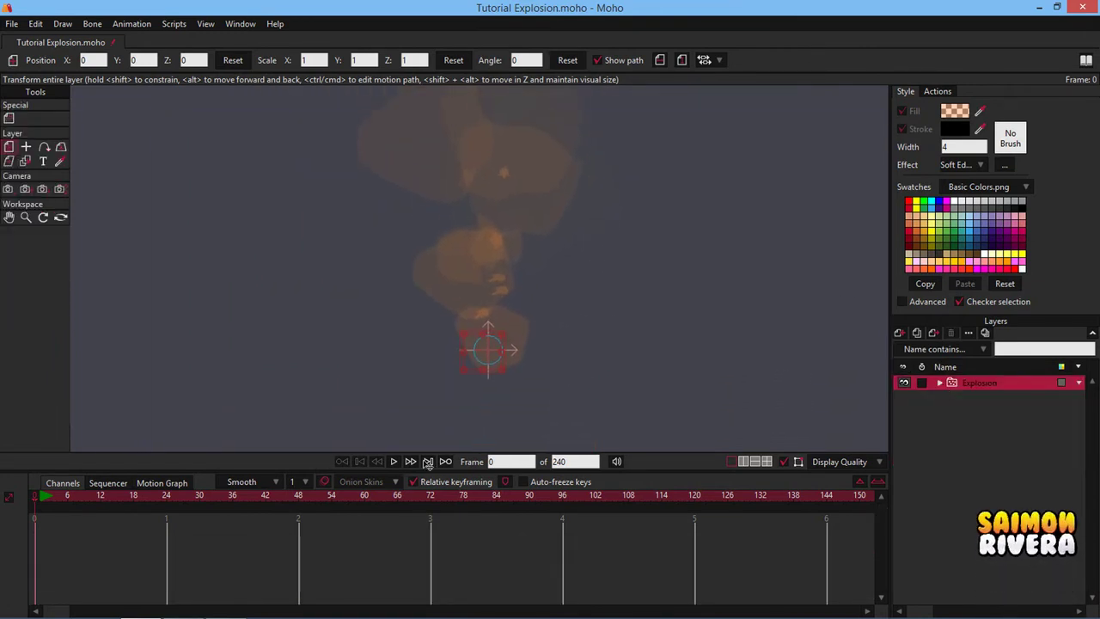
left_click(395, 461)
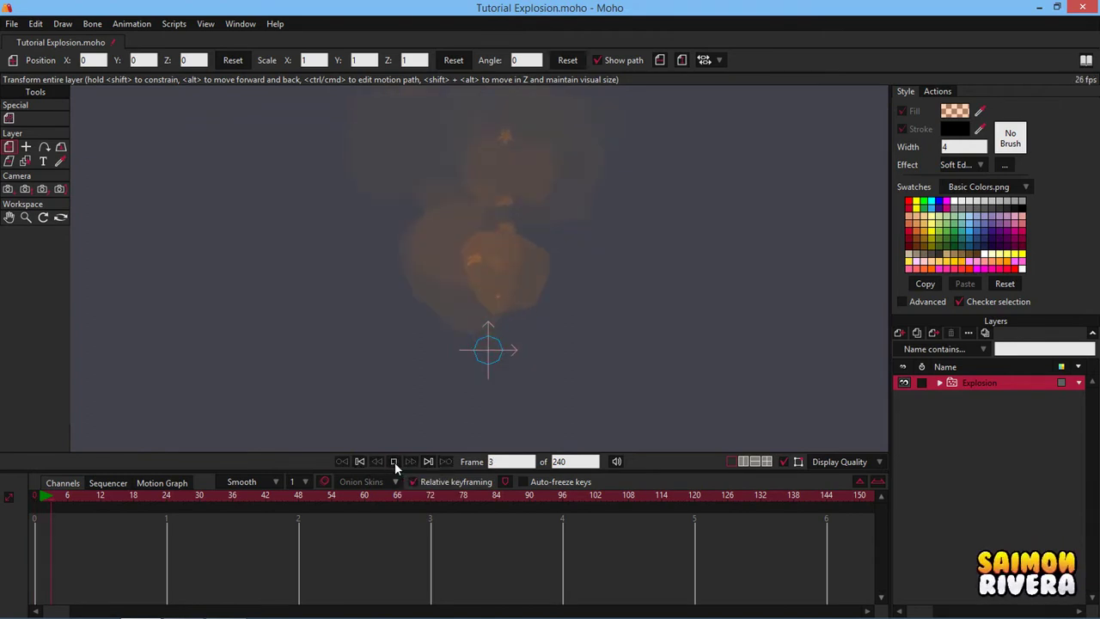
left_click(394, 462)
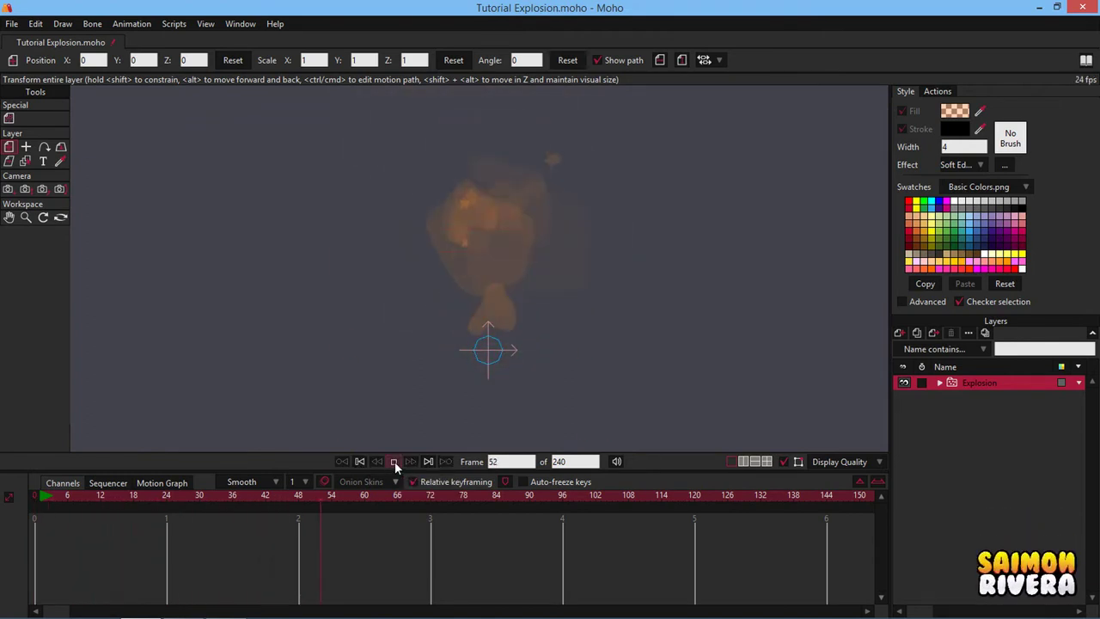
Render frame 9 to inspect the particle effect, then close the render.
left_click_drag(55, 500, 82, 497)
key("ctrl+r")
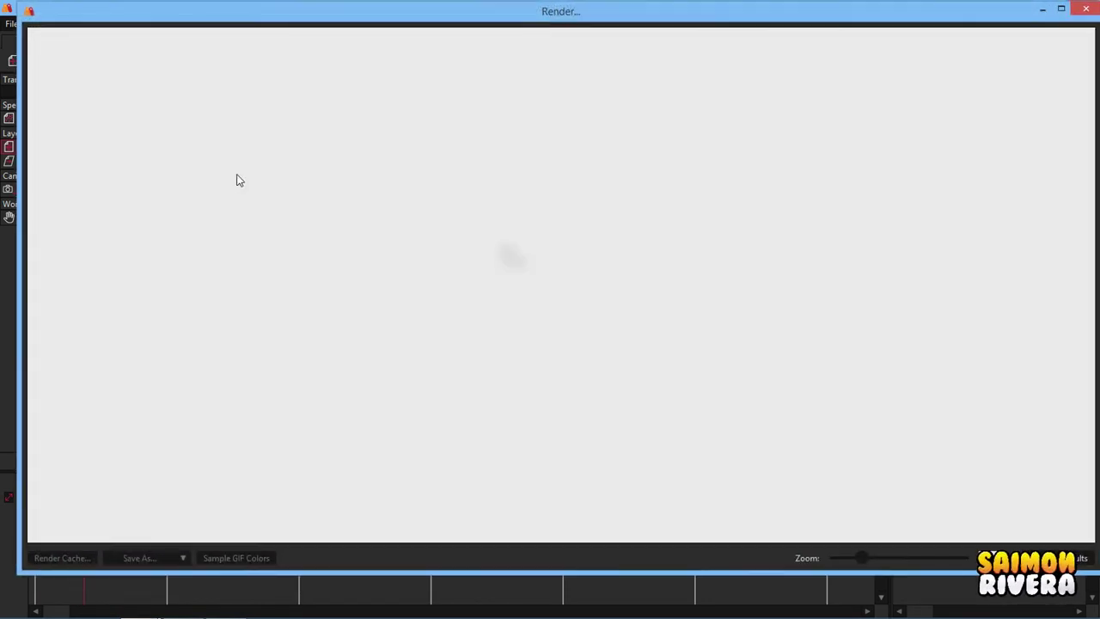
left_click(1062, 10)
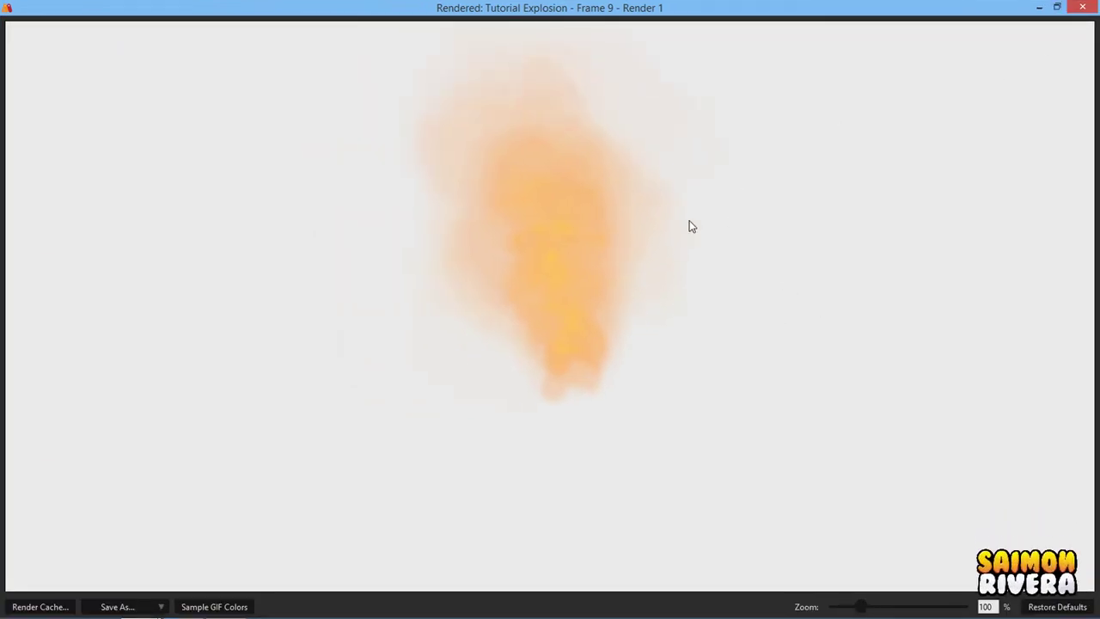
left_click(1082, 9)
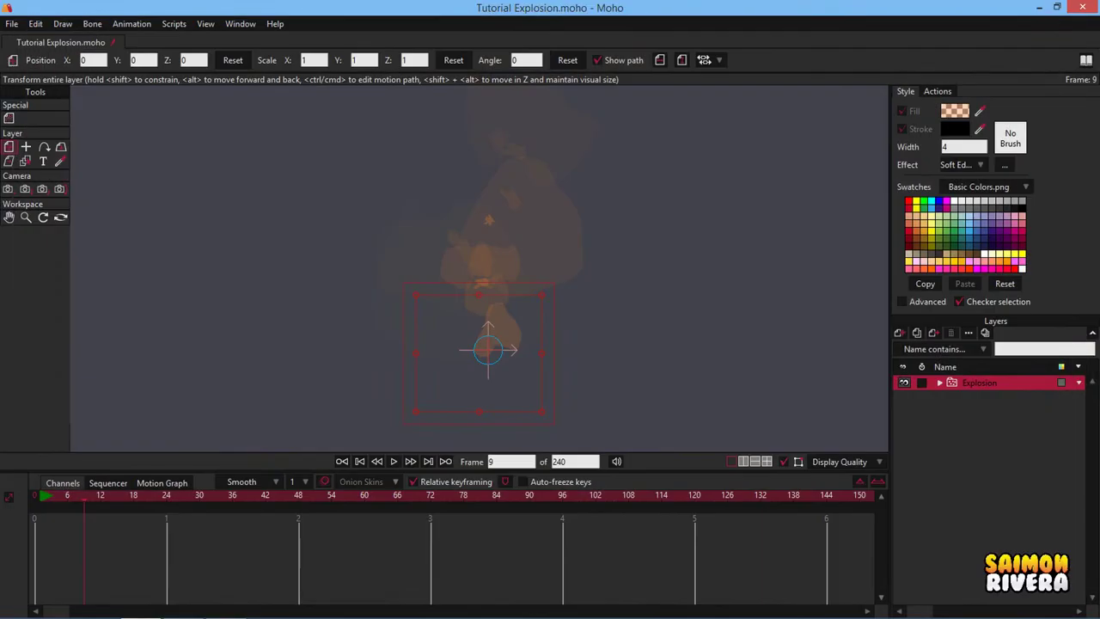
Return to frame 0 and set the Explosion layer's particle count to 1200.
left_click(29, 497)
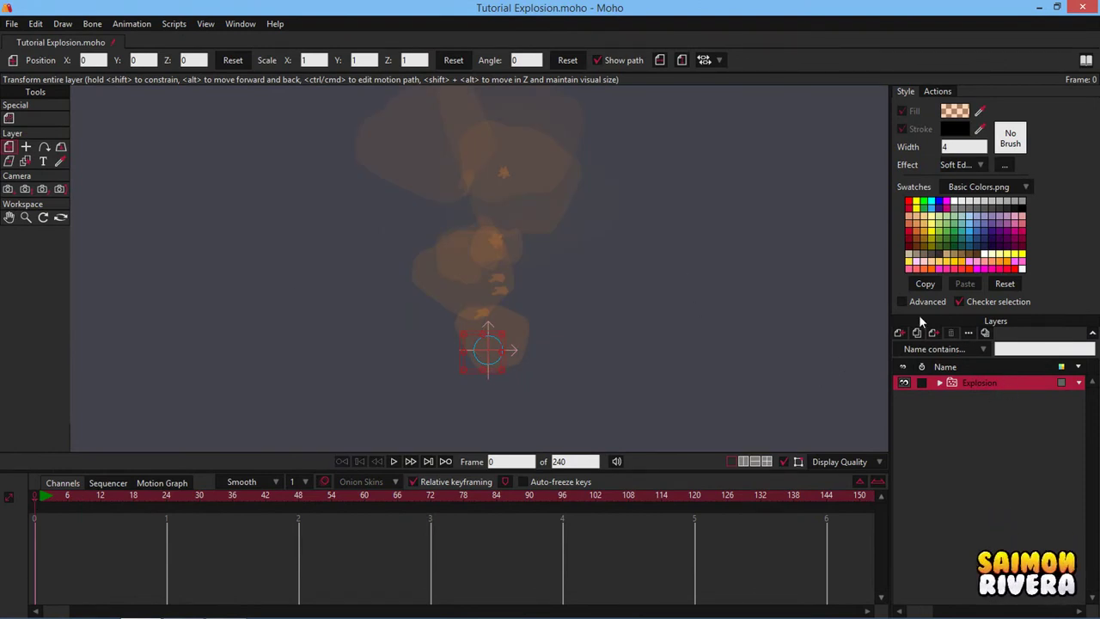
left_click(8, 118)
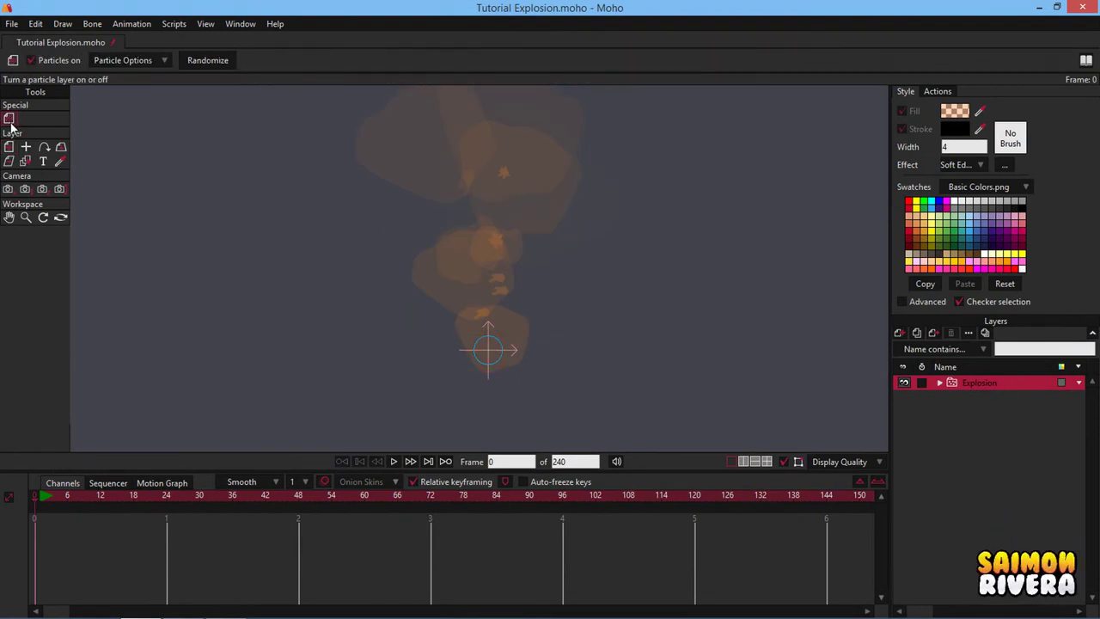
left_click(974, 337)
left_click(590, 86)
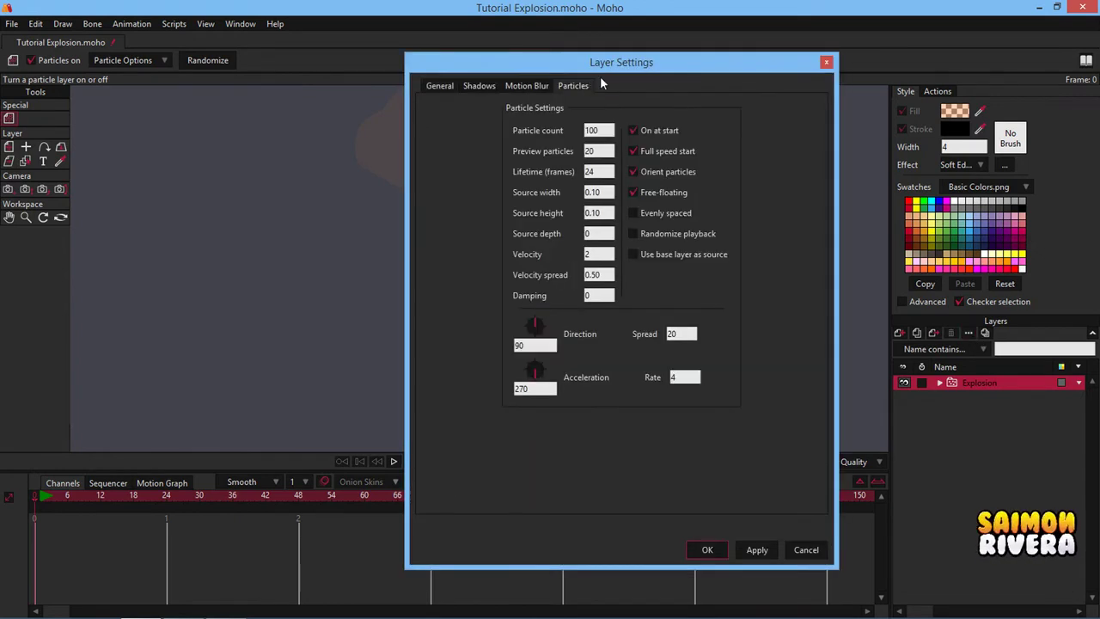
left_click_drag(602, 65, 777, 69)
double_click(771, 133)
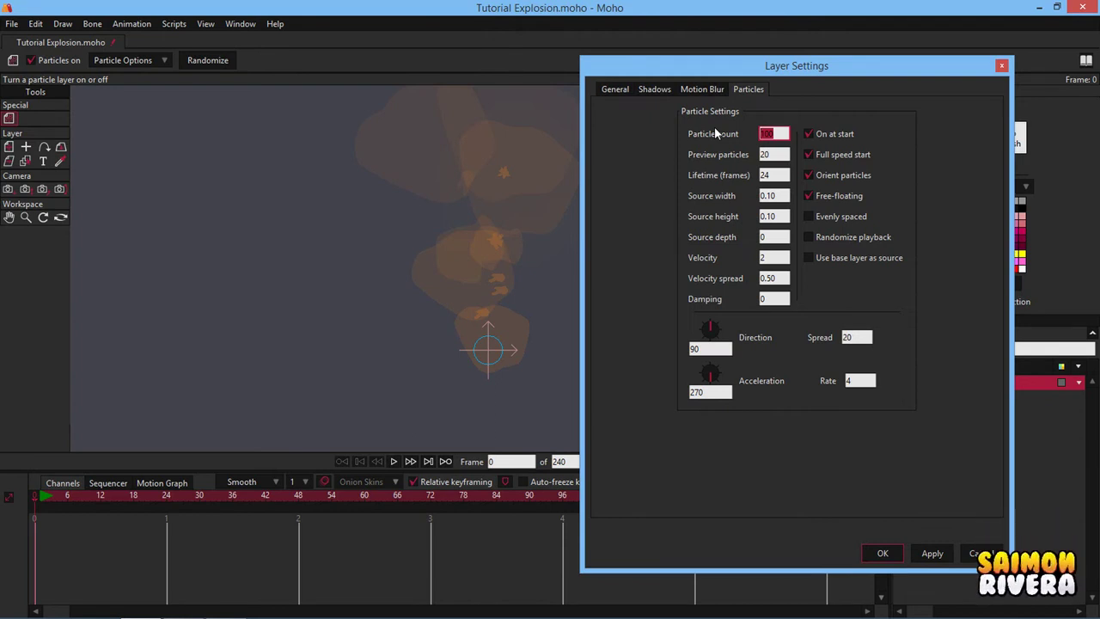
type("1200")
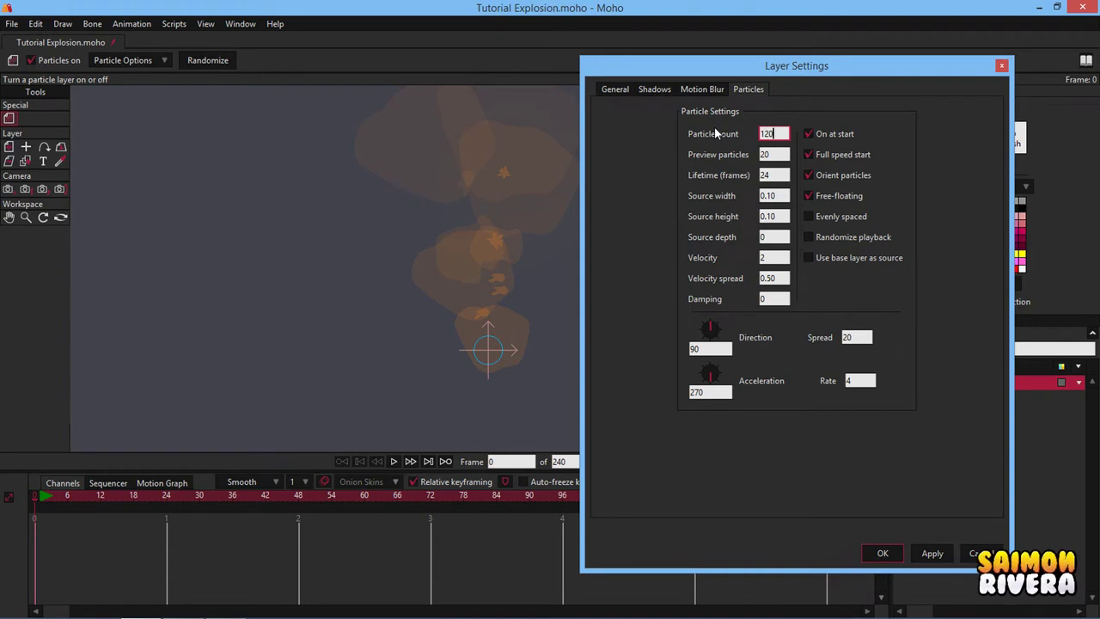
Set the particle lifetime to 8 frames and the source width, height and depth to 0.30 each.
left_click(773, 155)
left_click(774, 175)
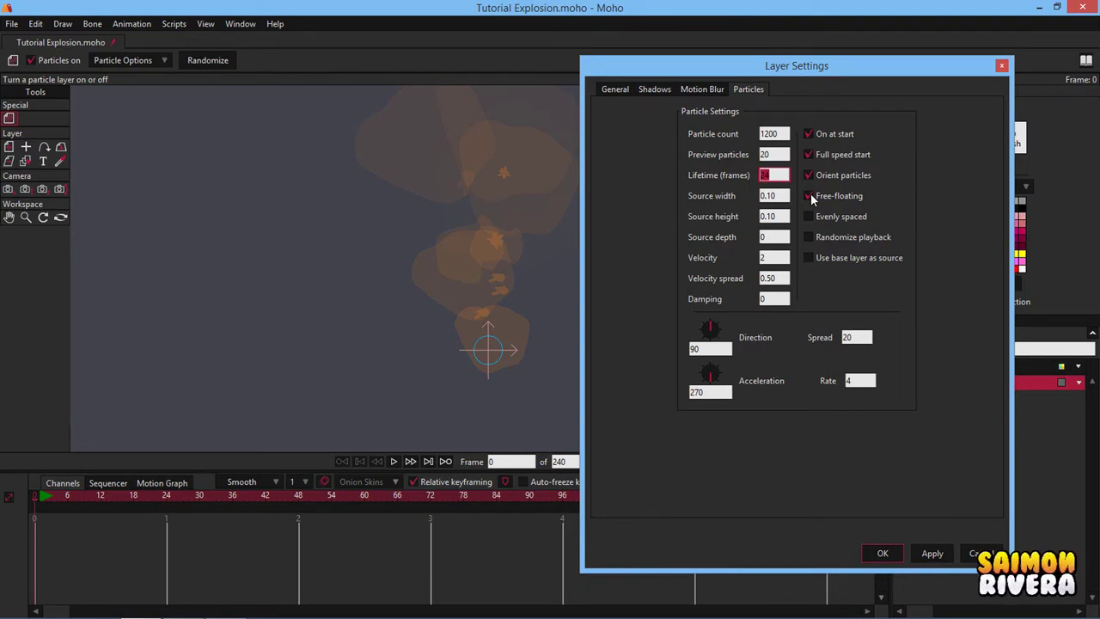
type("8")
key("Tab")
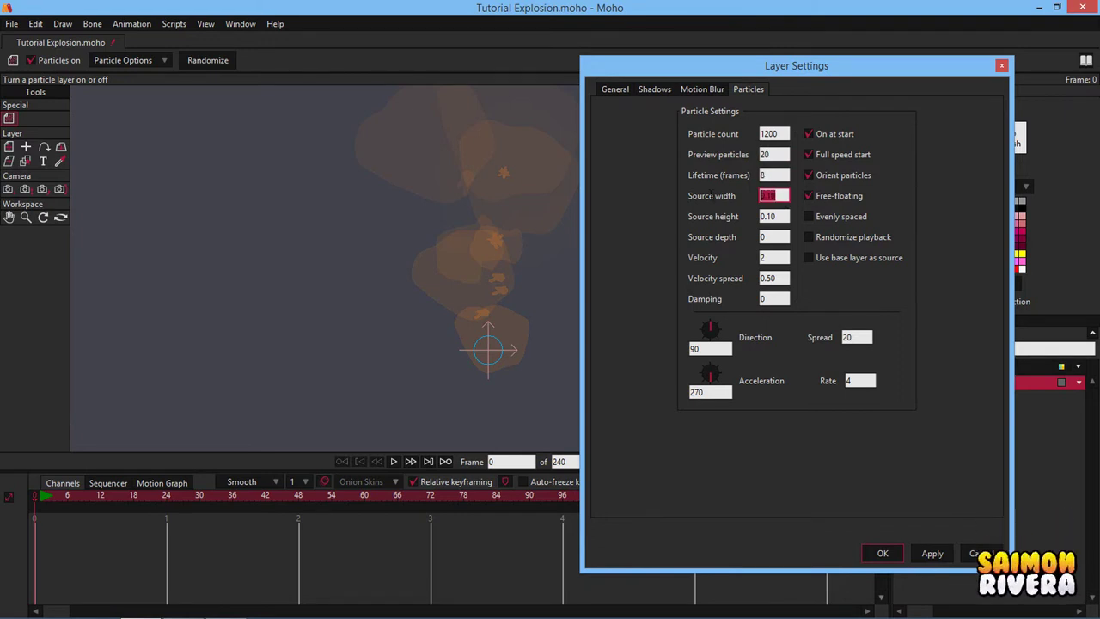
type("0.30")
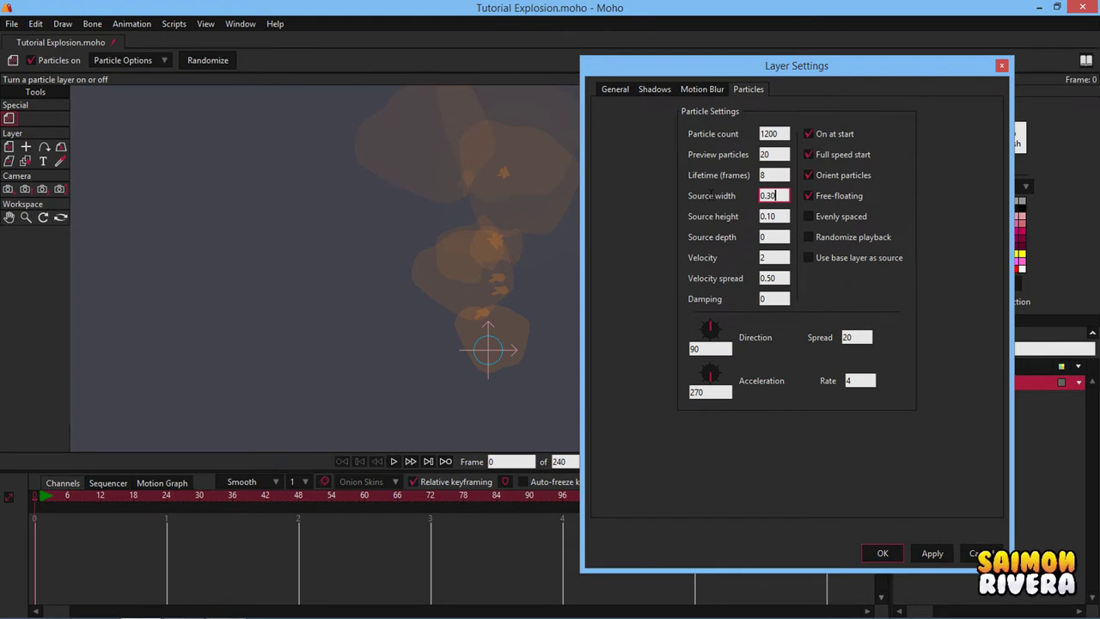
key("Tab")
type("0.30")
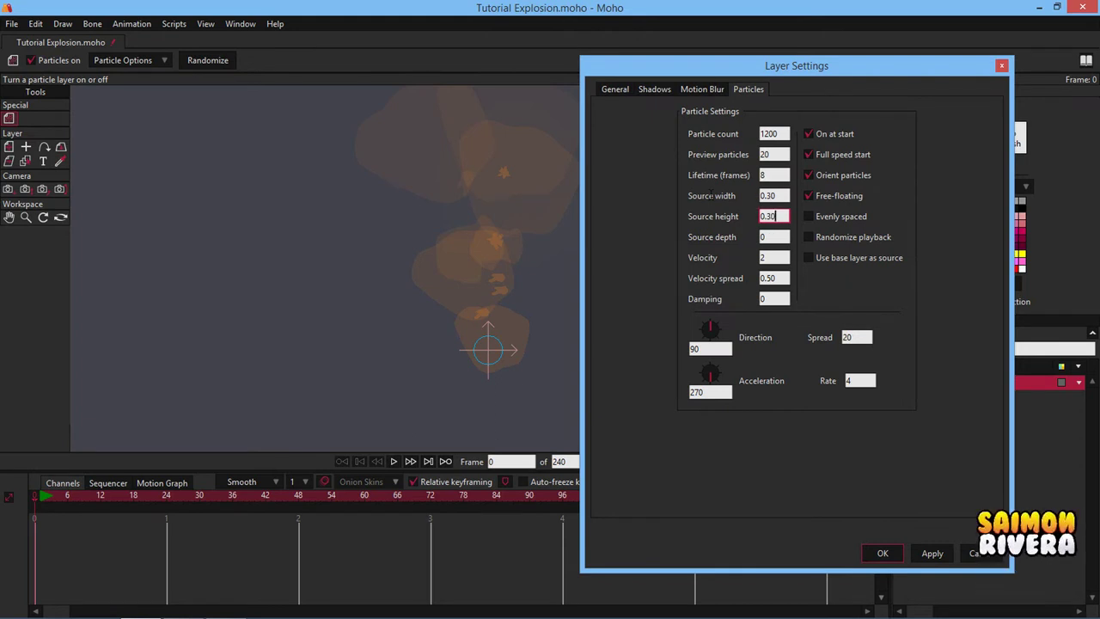
key("Tab")
type("0.30")
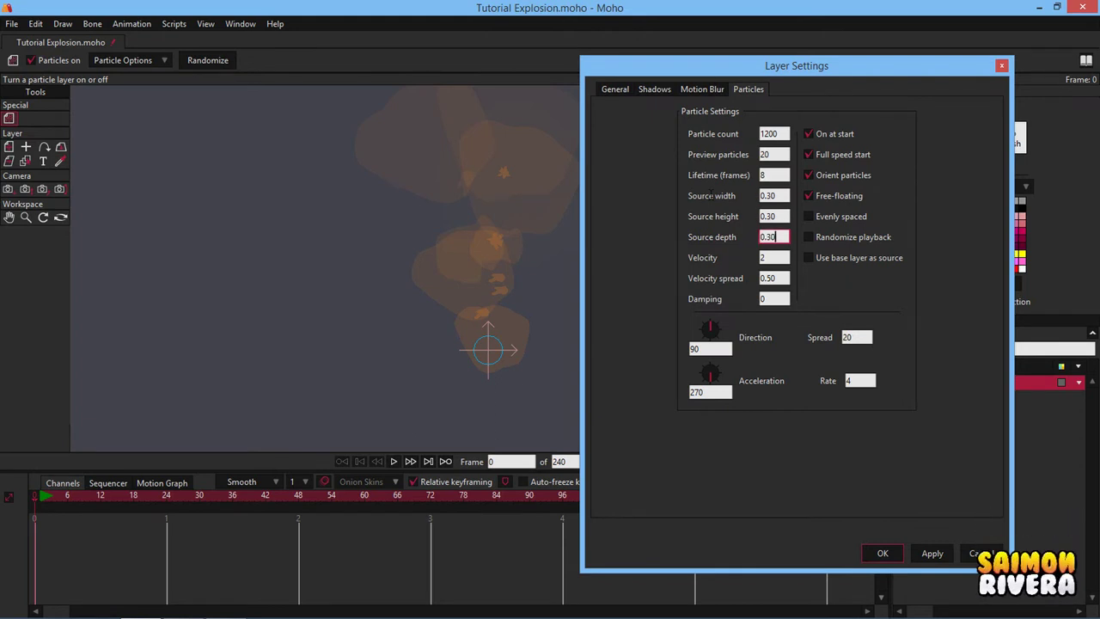
Set the particle velocity to 3, velocity spread to 1 and damping to 2.
key("Tab")
type("3")
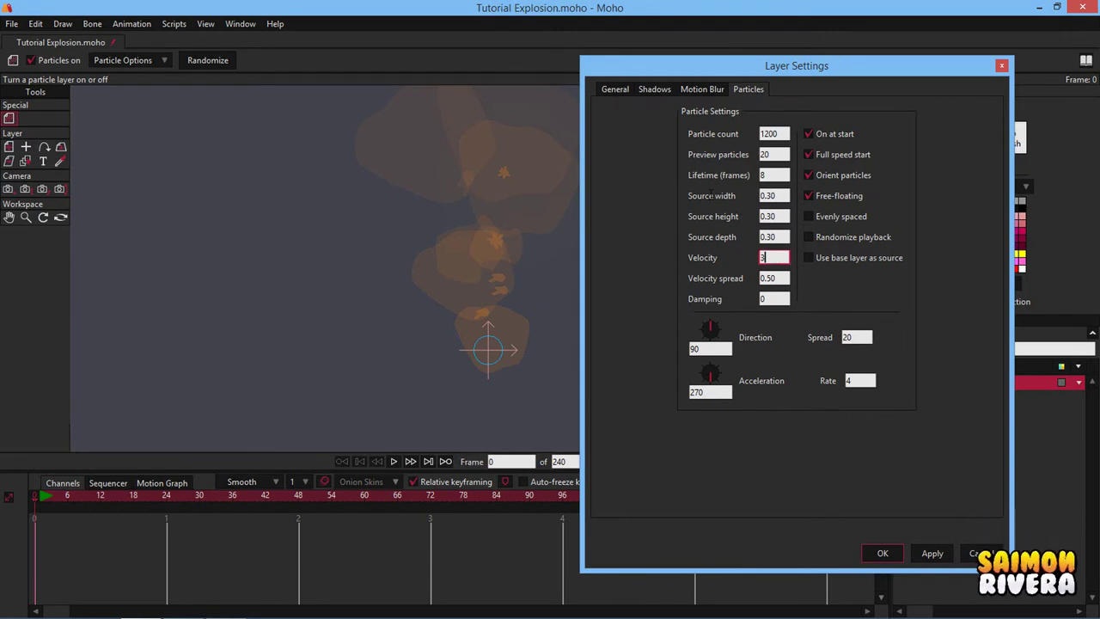
key("Tab")
type("1")
key("Tab")
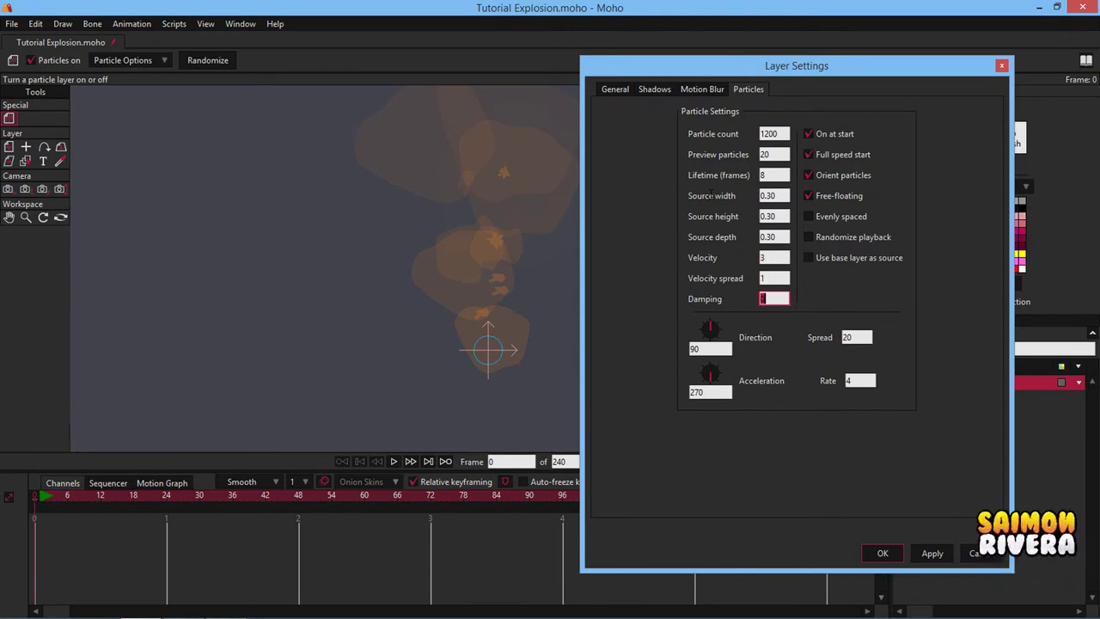
type("2")
key("Tab")
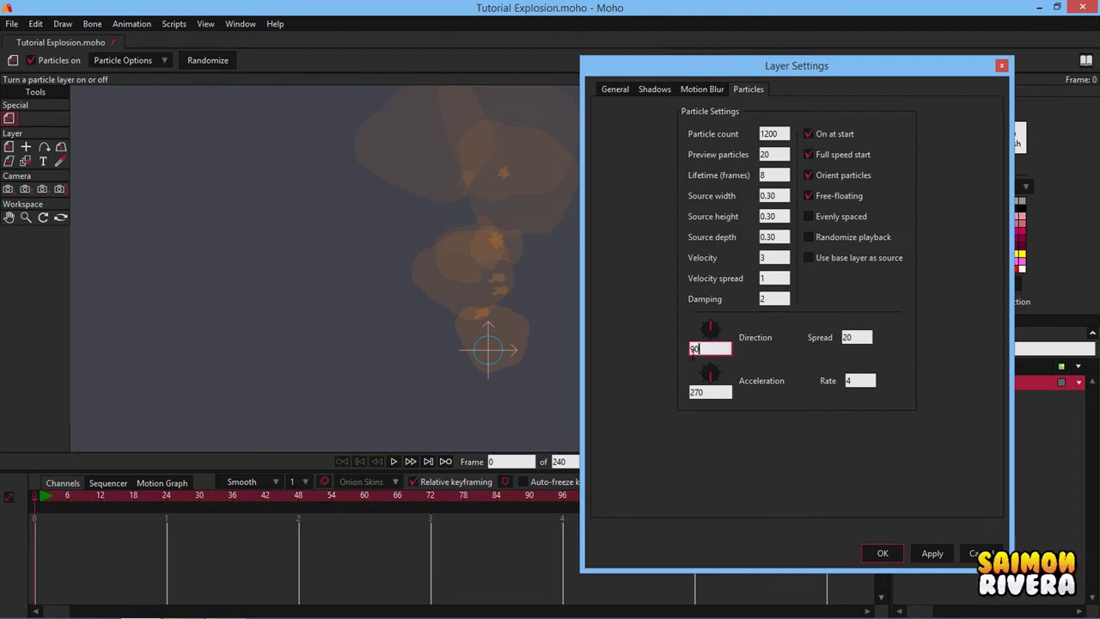
Set the particle acceleration angle to 0, the spread to 160 and the acceleration rate to 1.
key("Tab")
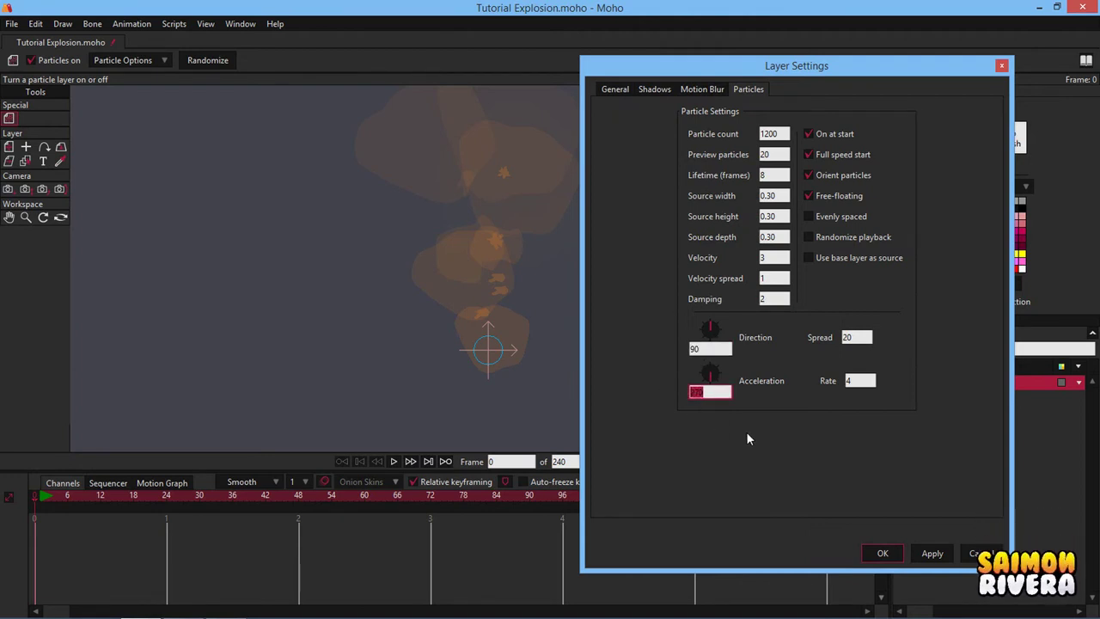
type("0")
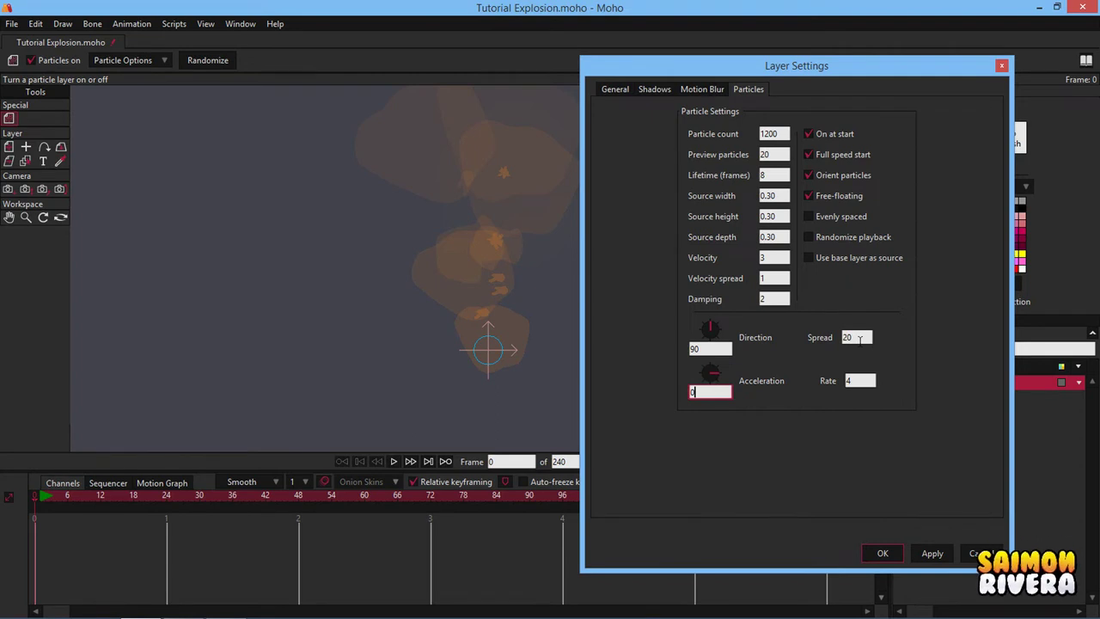
key("Tab")
type("160")
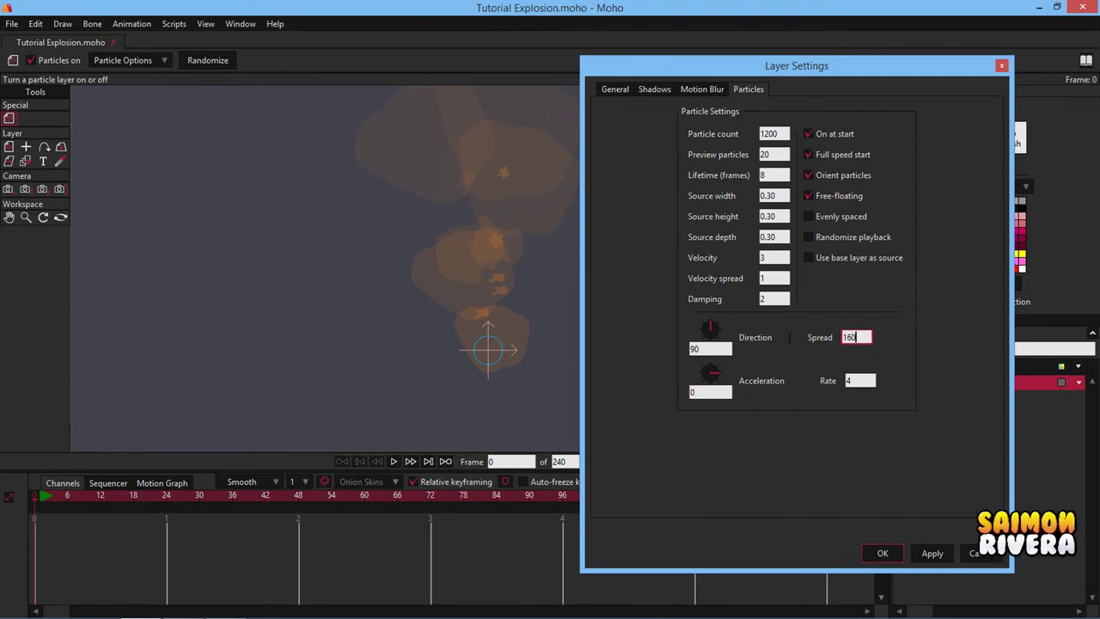
key("Tab")
key("Tab")
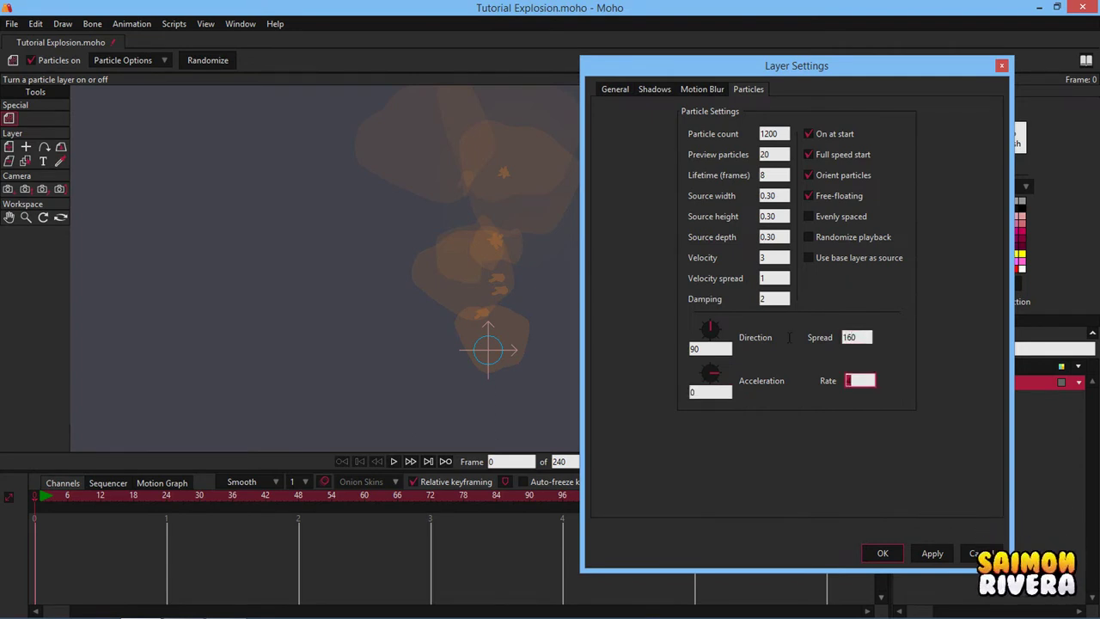
type("1")
Turn off On at start for the particles, accept the layer settings and save the project.
left_click(808, 135)
left_click(883, 555)
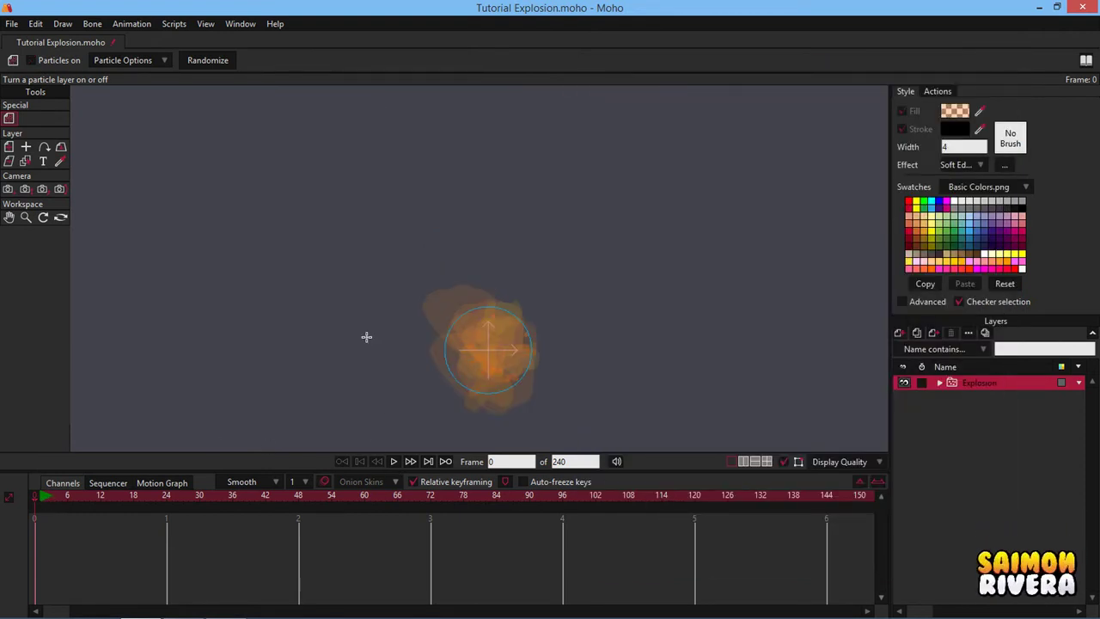
key("ctrl+s")
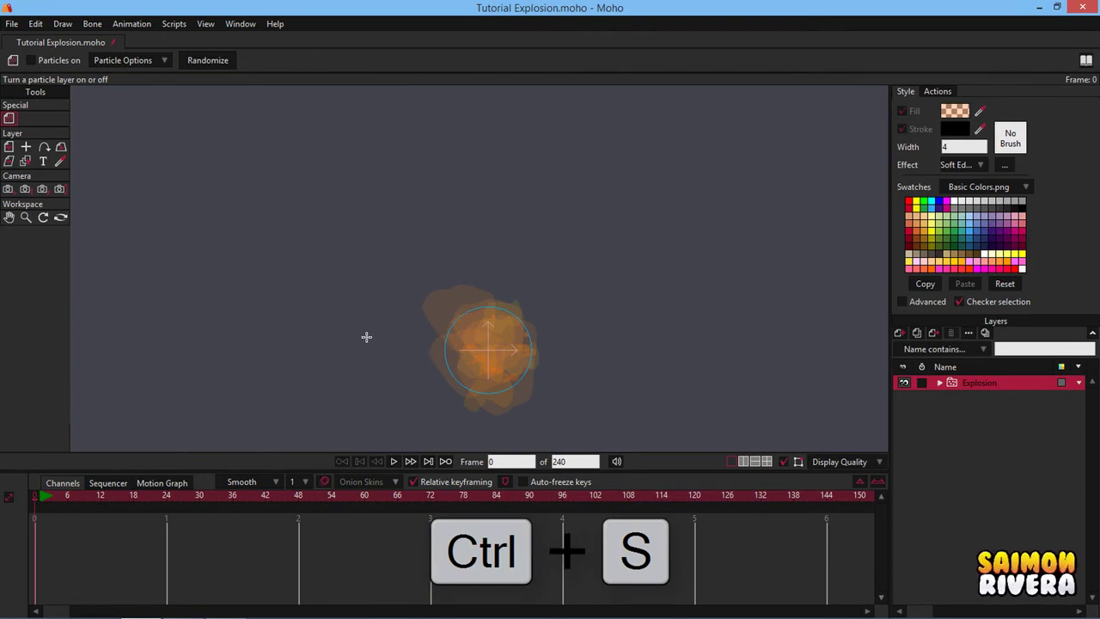
left_click_drag(529, 300, 527, 263)
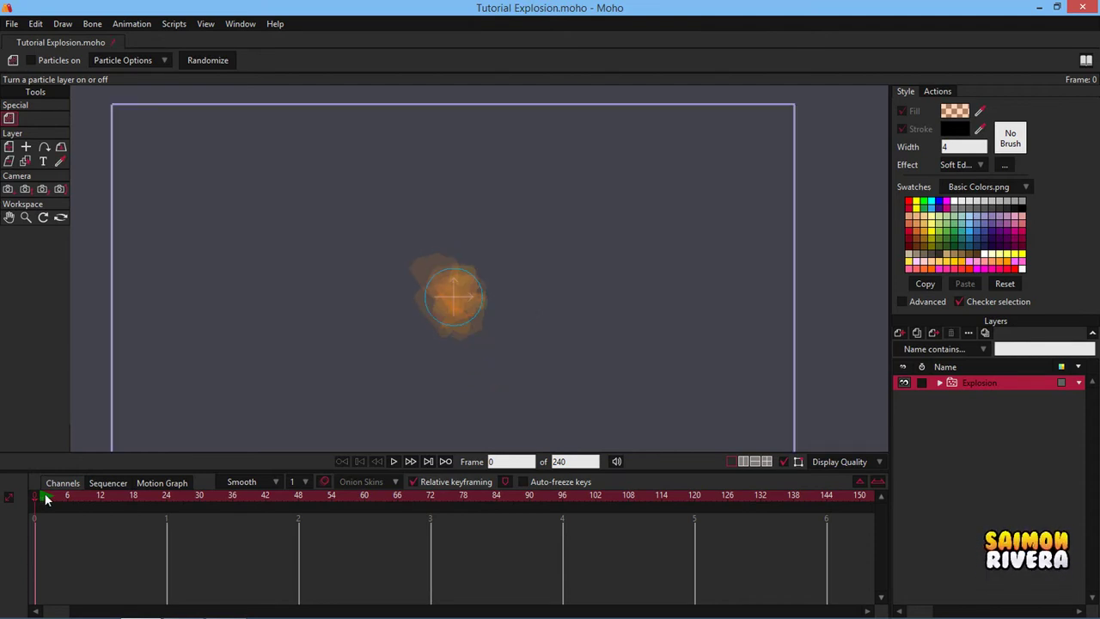
Switch the Explosion layer's particles on with a keyframe at frame 1.
left_click_drag(45, 497, 178, 504)
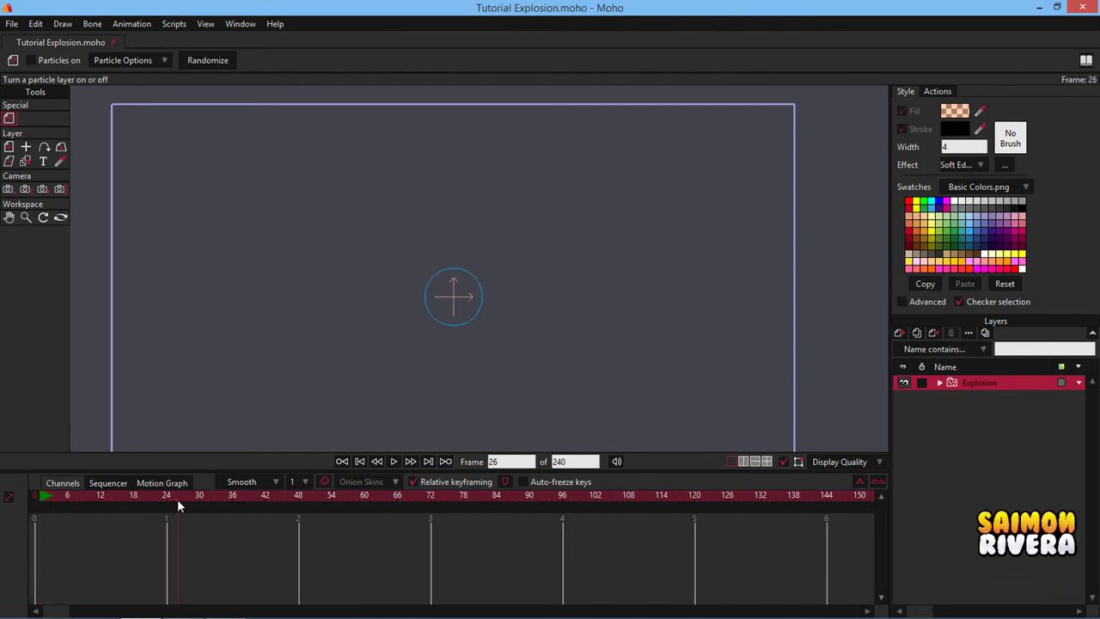
left_click_drag(177, 499, 42, 496)
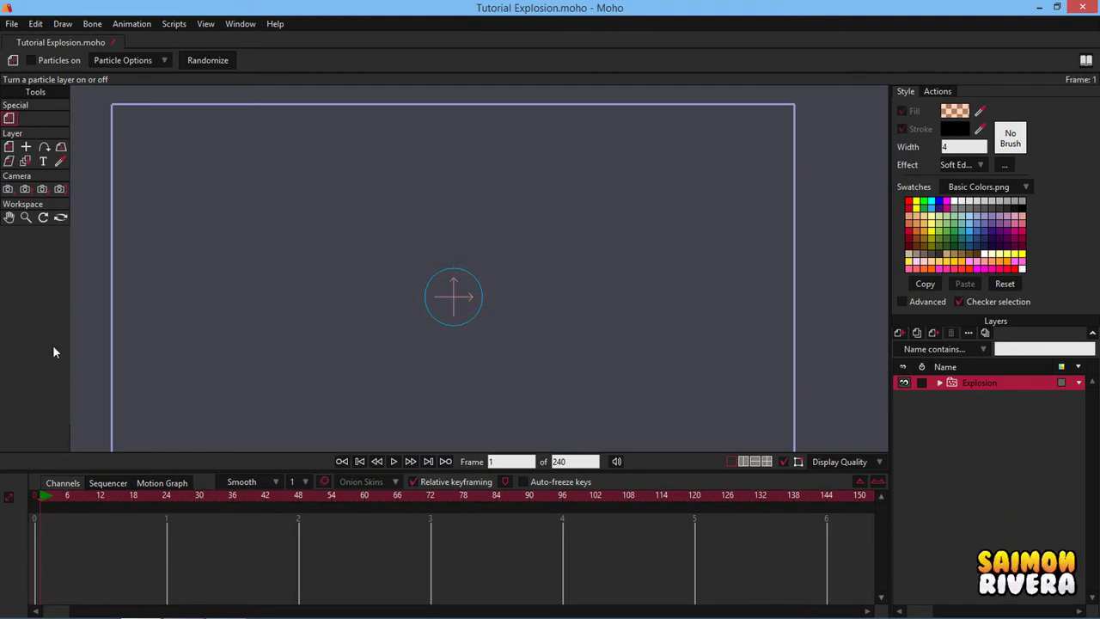
left_click(37, 497)
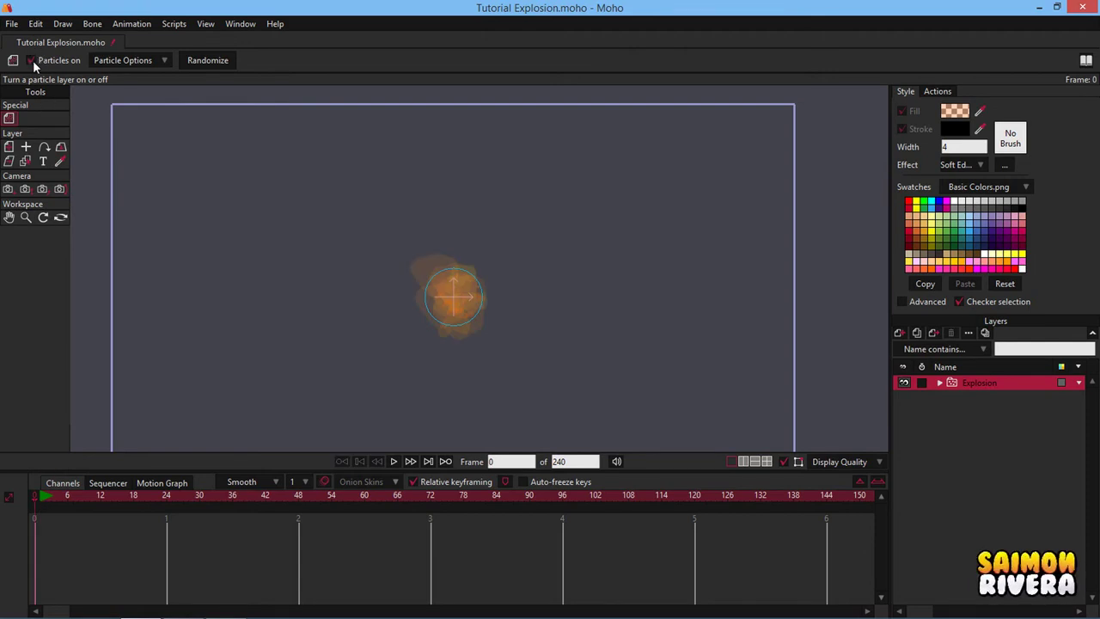
mouse_move(47, 498)
left_mouse_down()
mouse_move(519, 509)
mouse_move(168, 508)
mouse_move(623, 499)
mouse_move(43, 503)
left_mouse_up()
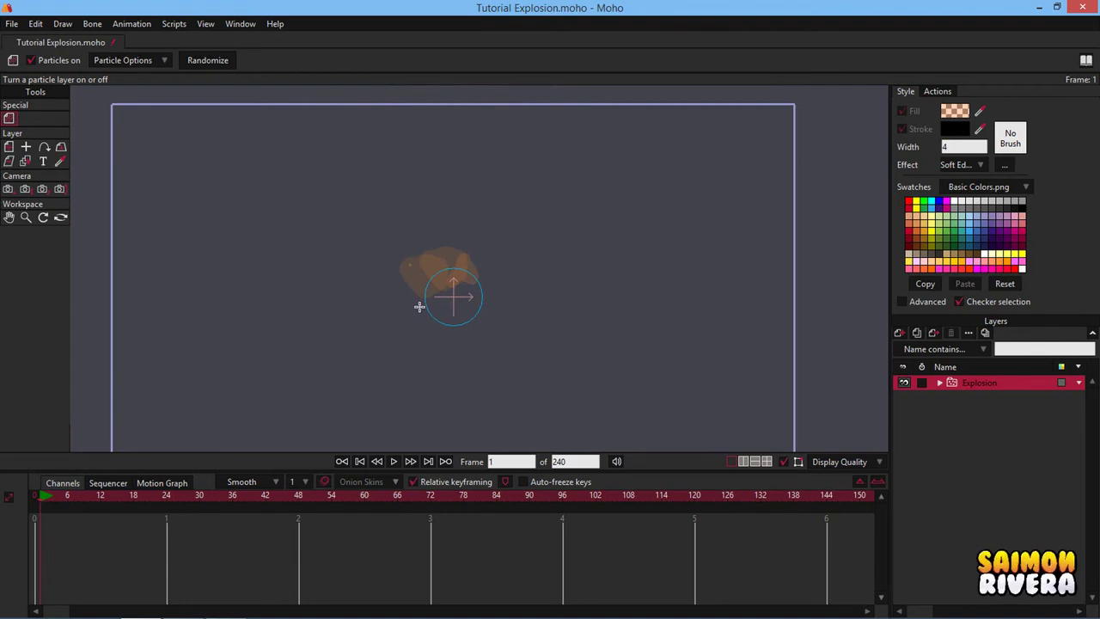
left_click_drag(420, 306, 428, 284)
left_click_drag(527, 281, 532, 284)
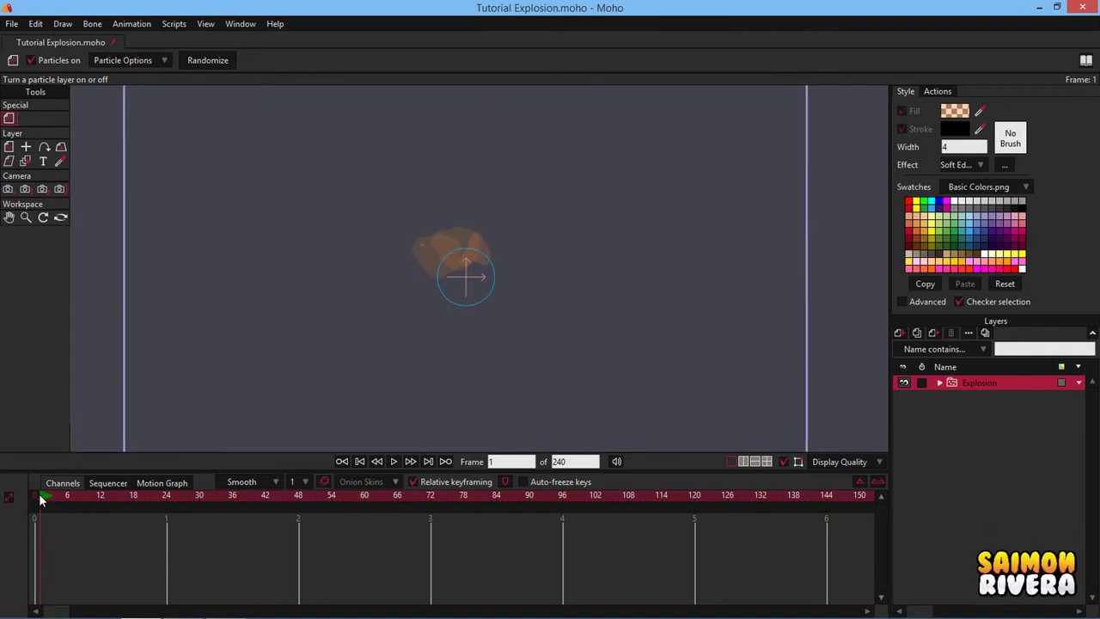
left_click(32, 60)
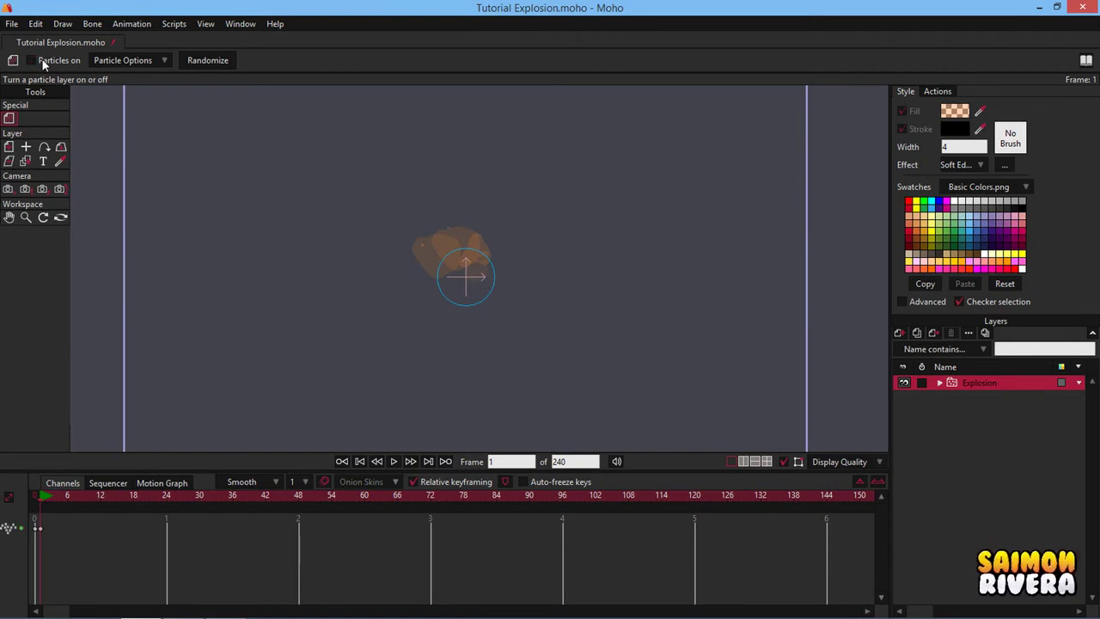
left_click(42, 62)
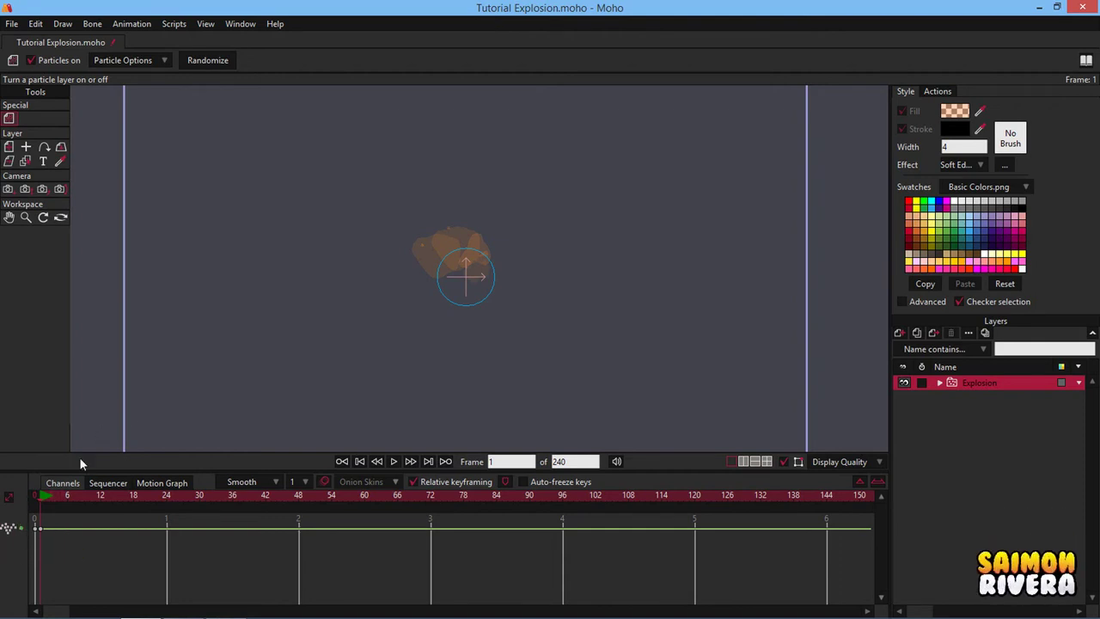
left_click_drag(533, 303, 527, 294)
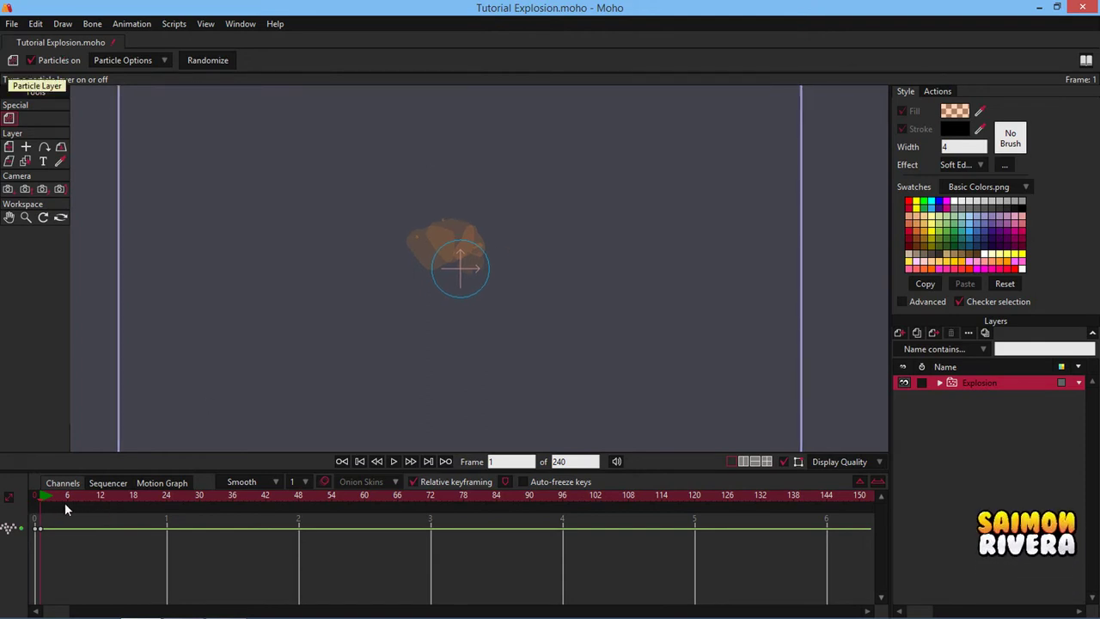
Switch the Explosion layer's particles off at frame 18.
left_click_drag(67, 498, 134, 498)
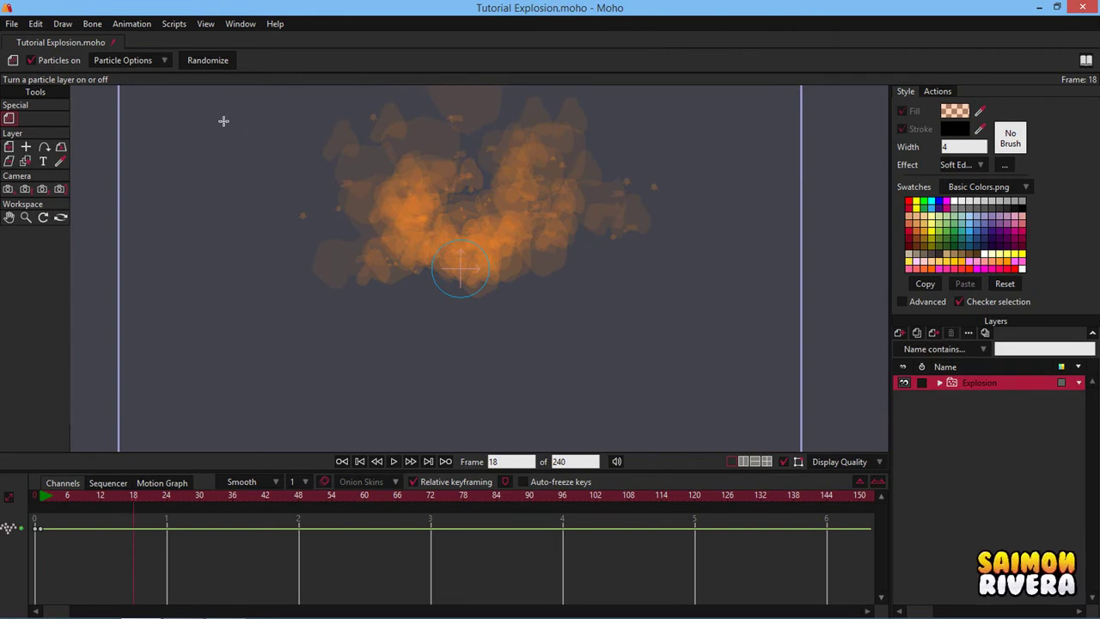
left_click(42, 60)
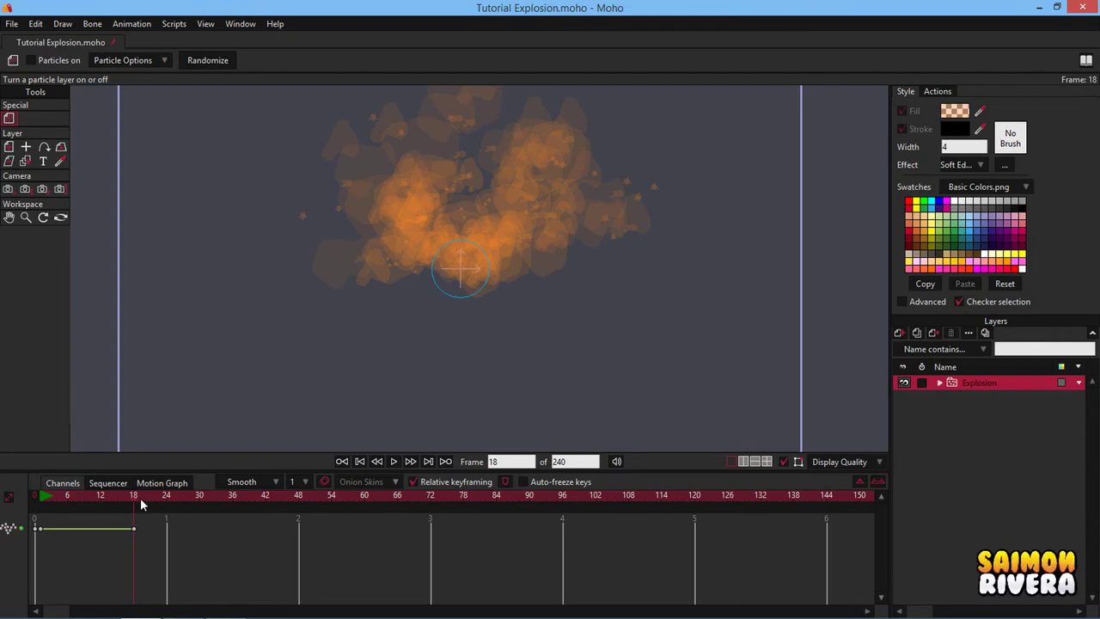
left_click_drag(140, 498, 179, 486)
Shift the particles-off keyframe to frame 12, scrubbing through the burst to judge its length.
mouse_move(133, 530)
left_mouse_down()
mouse_move(157, 530)
mouse_move(119, 528)
left_mouse_up()
left_click(110, 498)
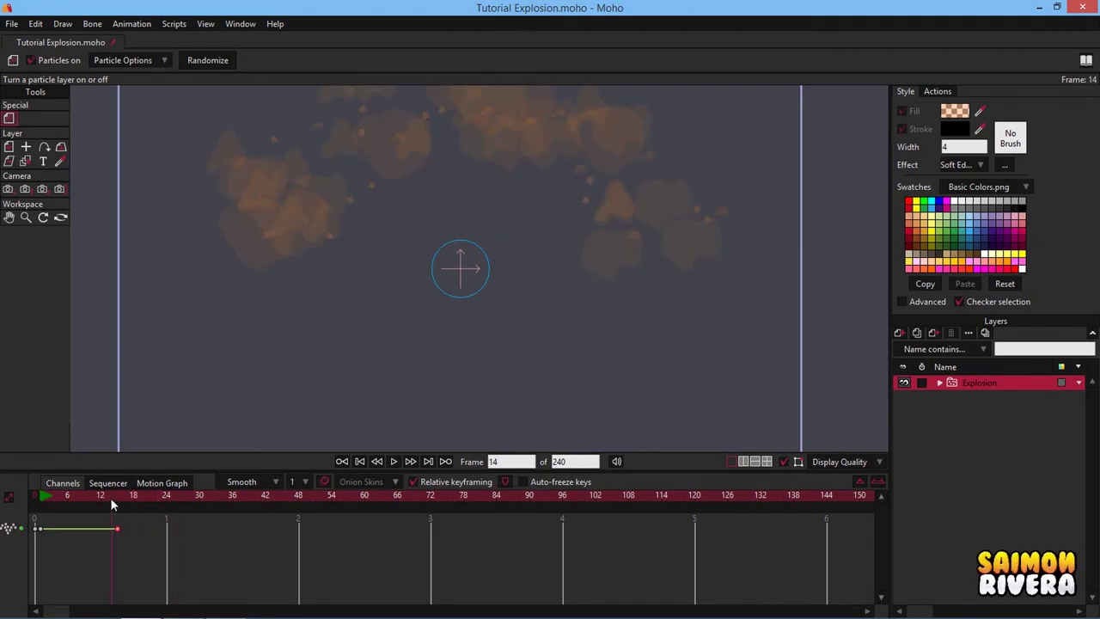
left_click(100, 496)
left_click_drag(79, 497, 134, 491)
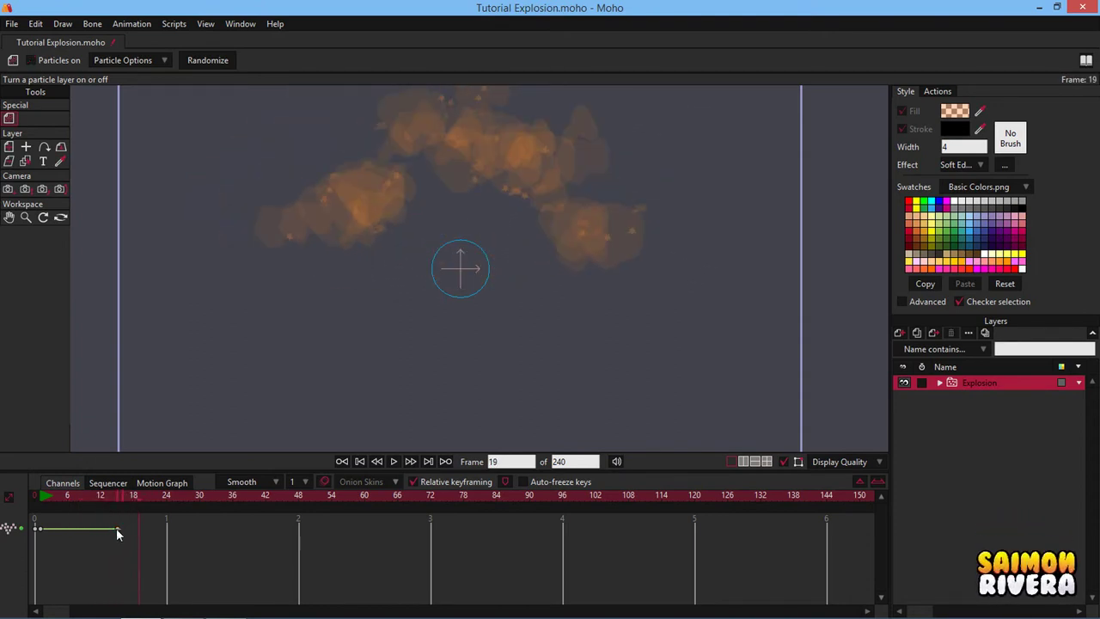
left_click_drag(49, 496, 101, 492)
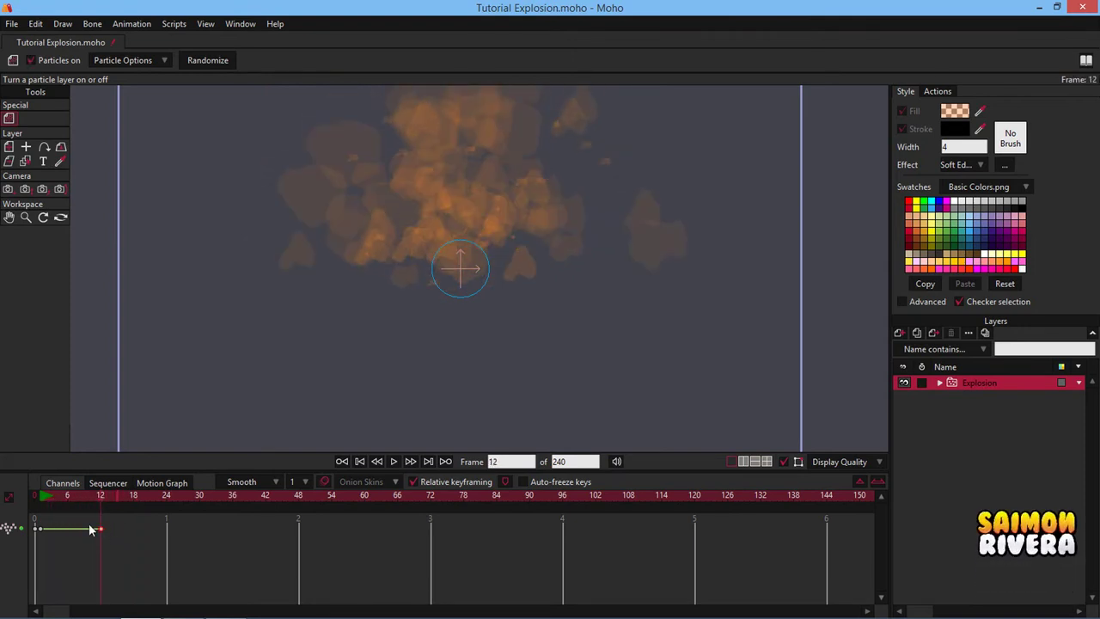
Examine the burst's particle shapes up close at frame 3.
left_click(42, 497)
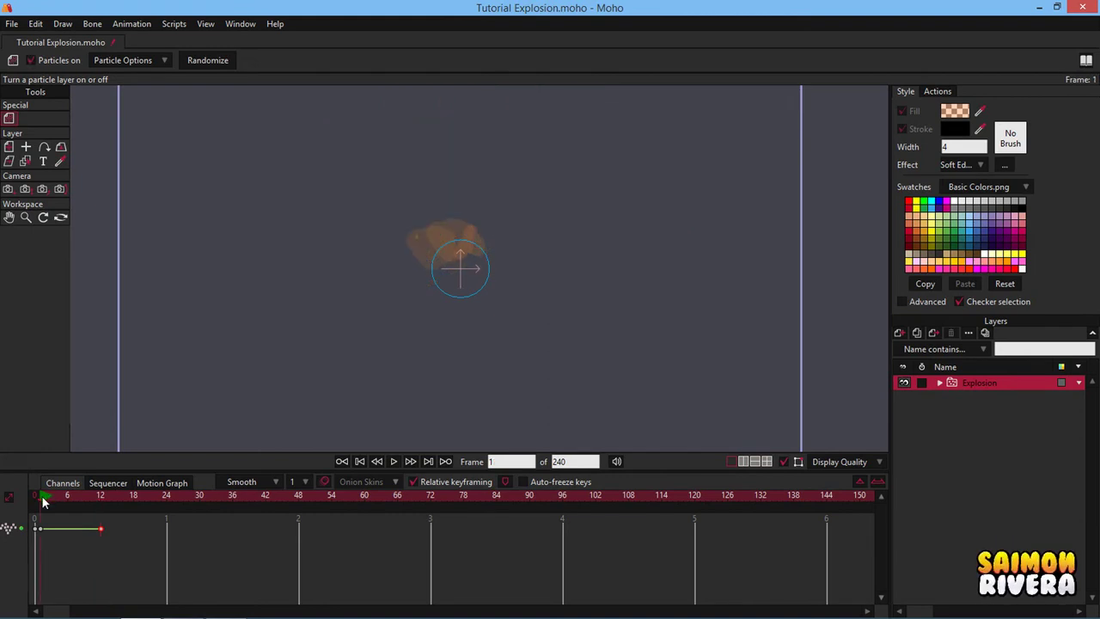
mouse_move(43, 499)
left_mouse_down()
mouse_move(140, 499)
mouse_move(48, 496)
left_mouse_up()
left_click_drag(398, 162, 445, 248)
scroll(445, 247, "up", 5)
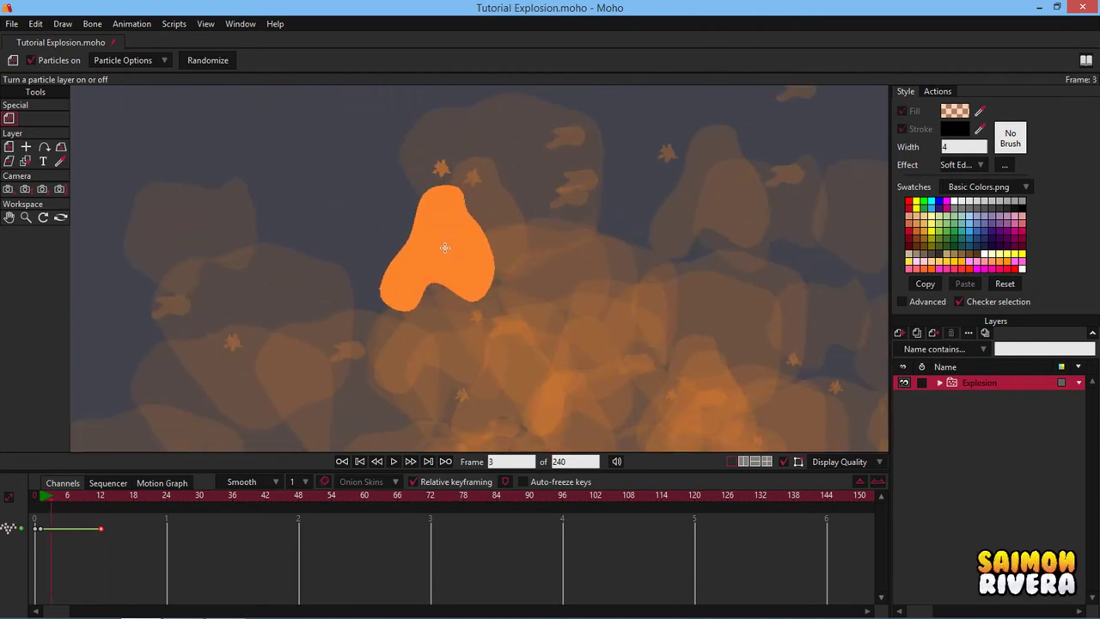
scroll(523, 253, "down", 3)
left_click_drag(583, 286, 490, 212)
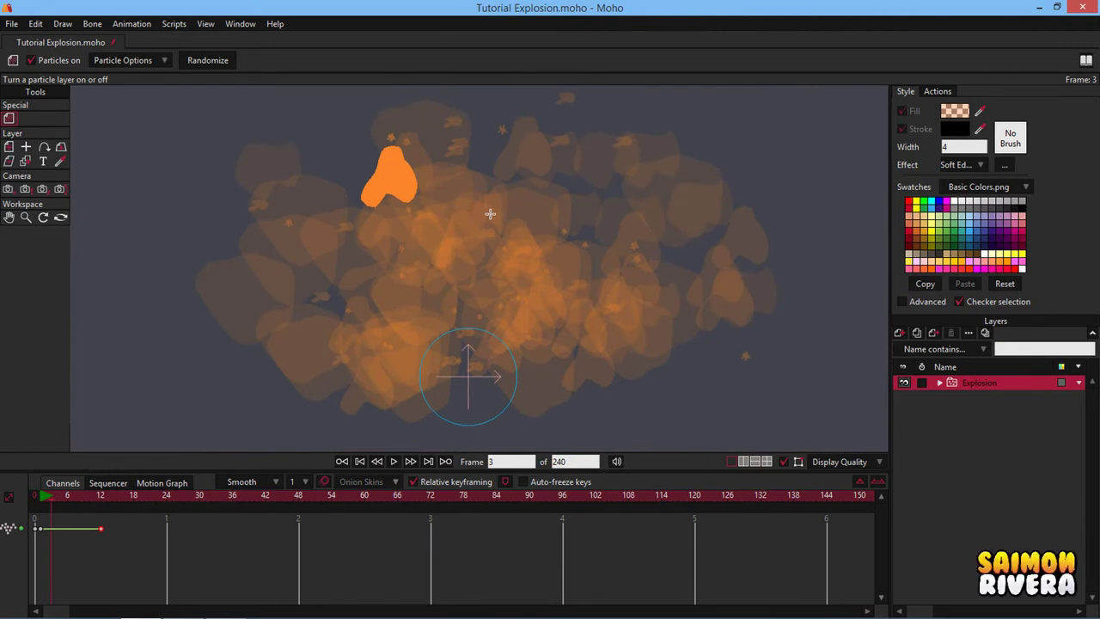
Review the shapes and keyframes of layers Fuego 1 to Fuego 5 inside the Explosion layer at frame 0.
left_click(35, 497)
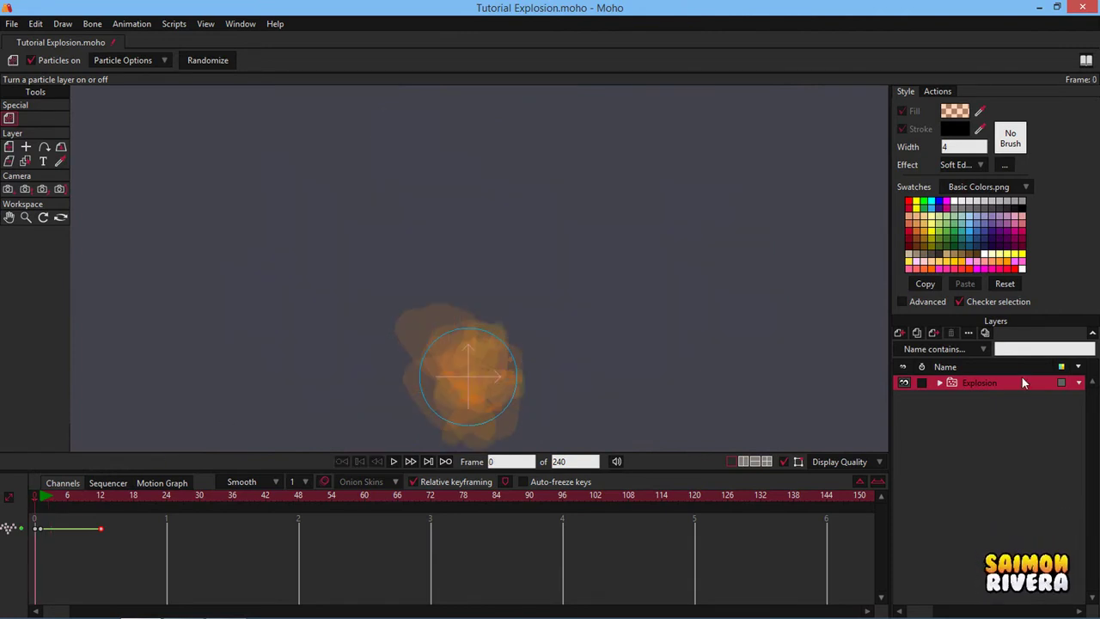
left_click(940, 384)
left_click(980, 458)
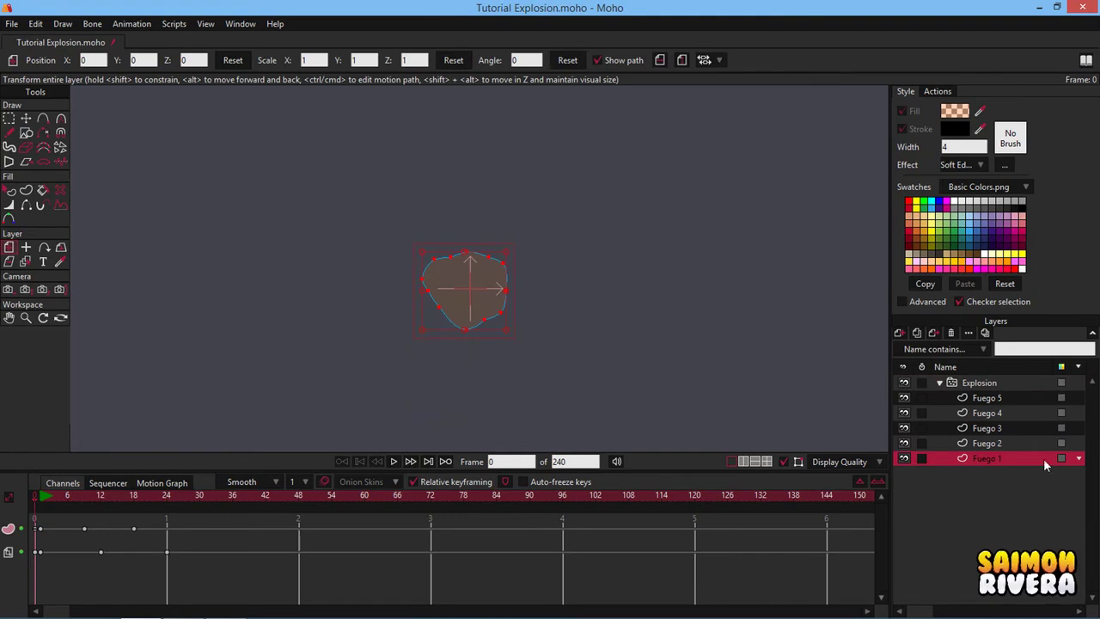
left_click(997, 442)
left_click(996, 426)
left_click(1001, 413)
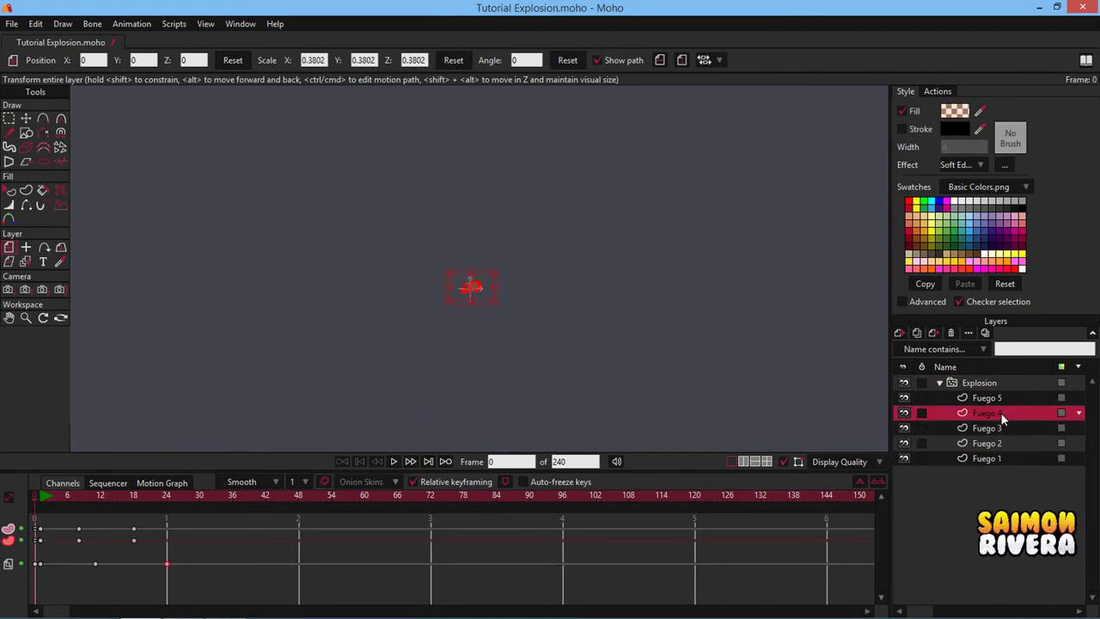
left_click(1002, 399)
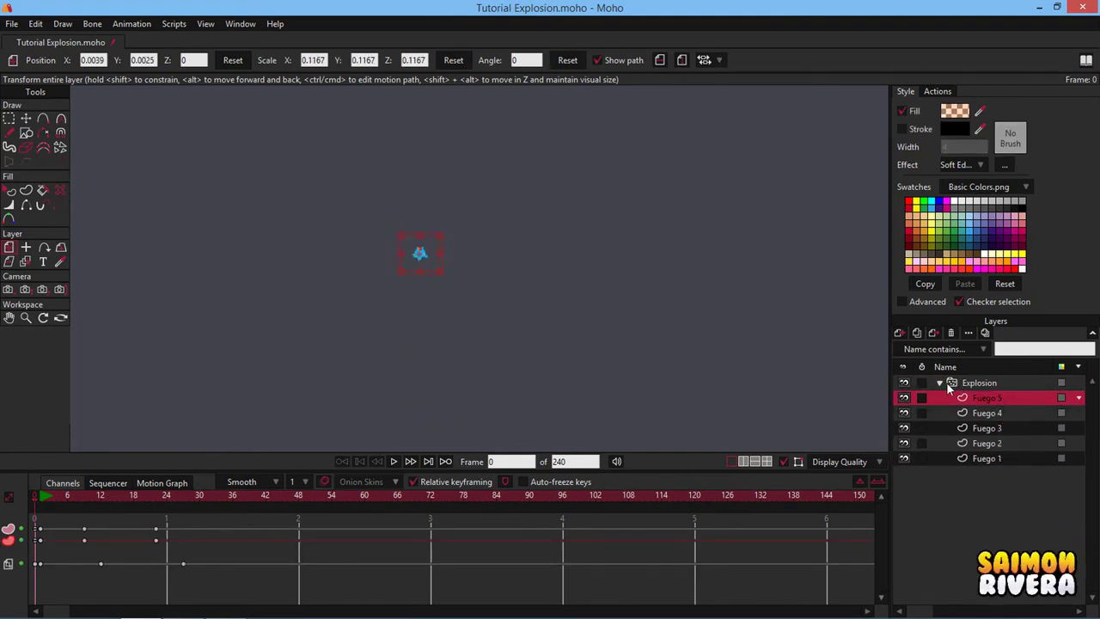
left_click(946, 381)
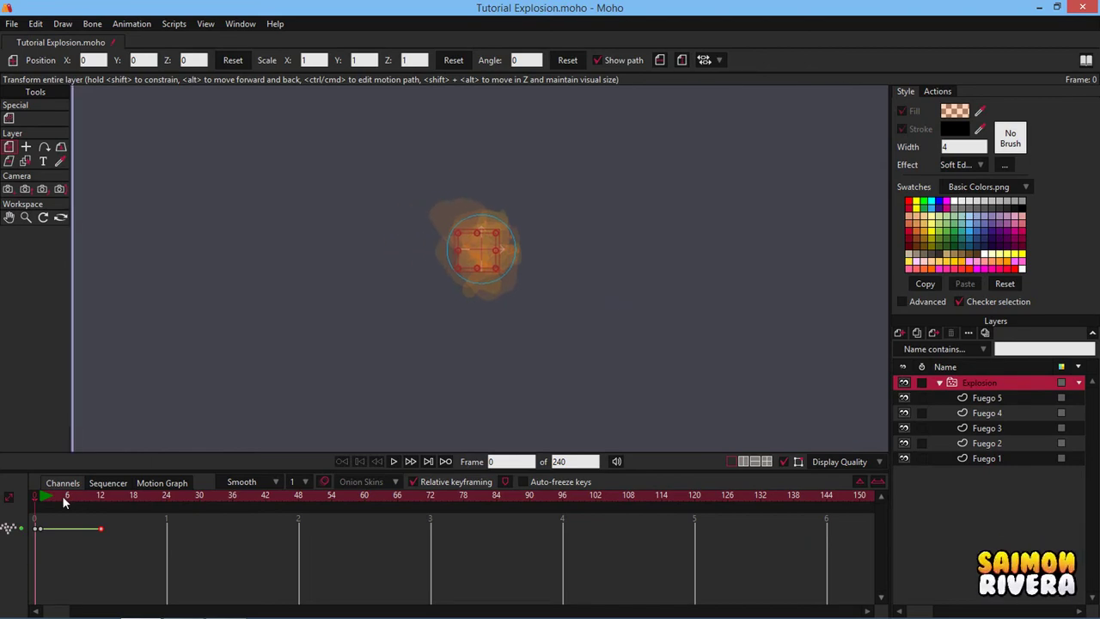
Render frame 9 to examine the explosion at full window size, and close the render.
left_click_drag(62, 503, 83, 497)
key("ctrl+r")
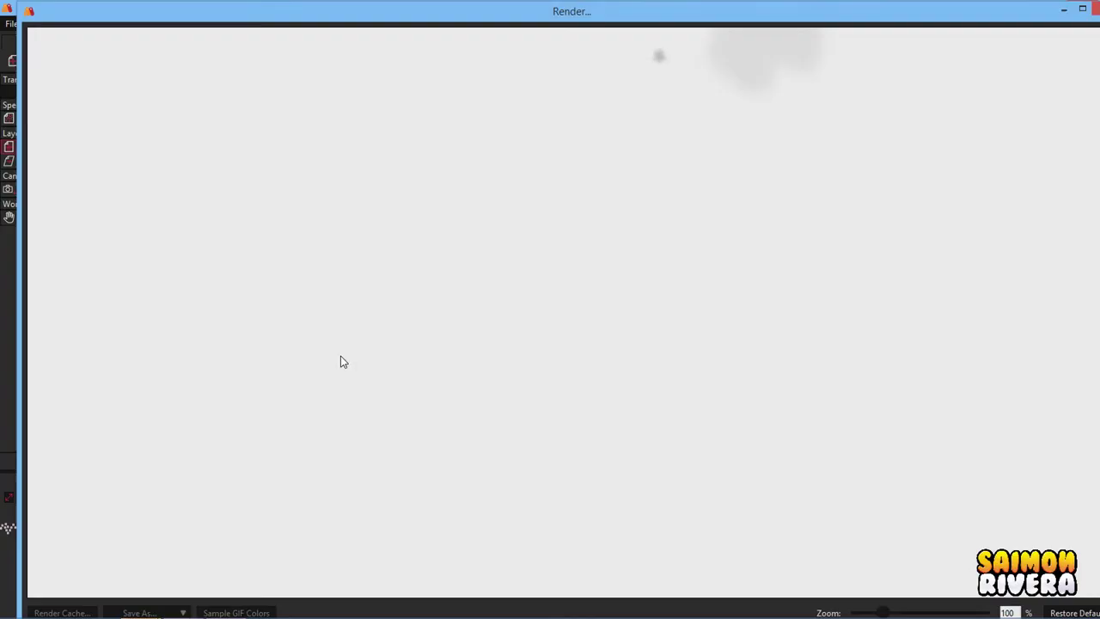
left_click(1082, 9)
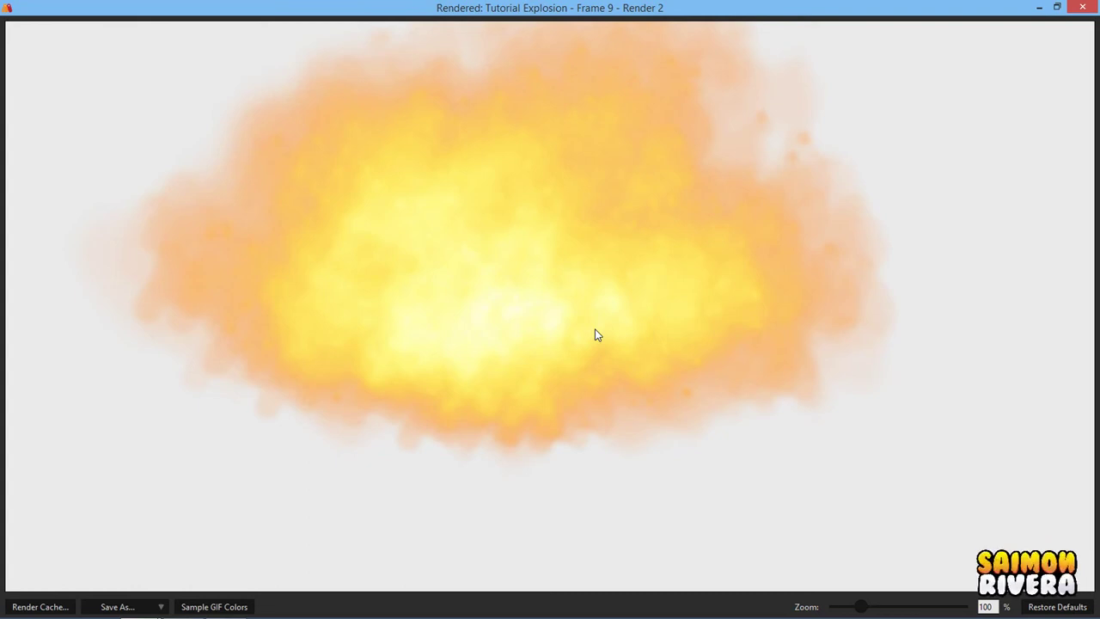
left_click(1085, 7)
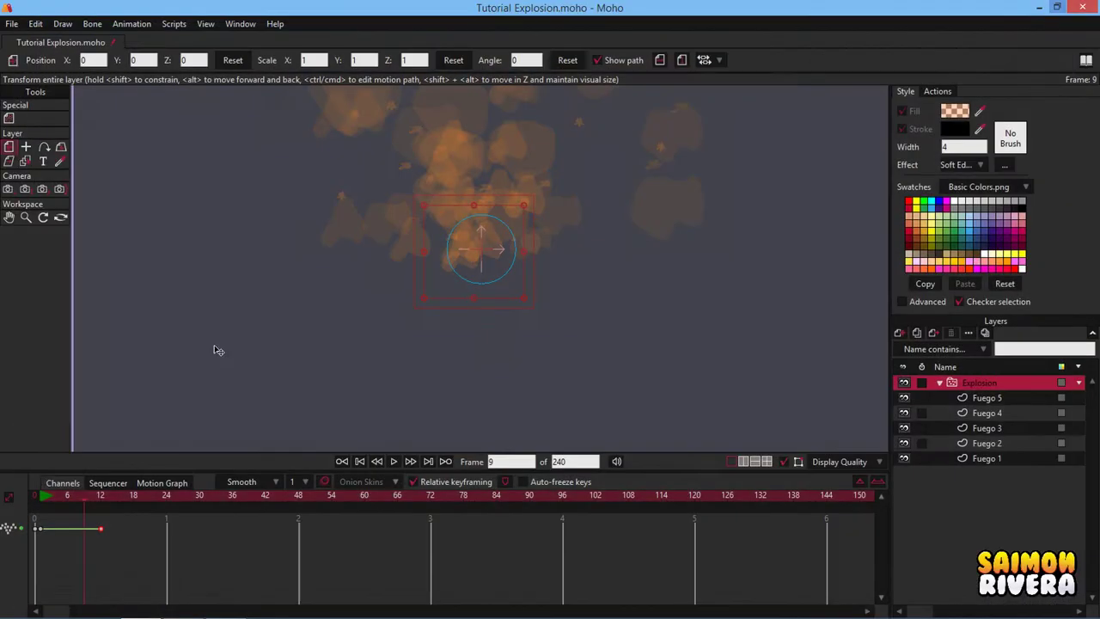
Add a vector layer named Fondo and place it below the collapsed Explosion layer.
left_click(33, 498)
left_click_drag(471, 273, 452, 283)
scroll(516, 297, "down", 3)
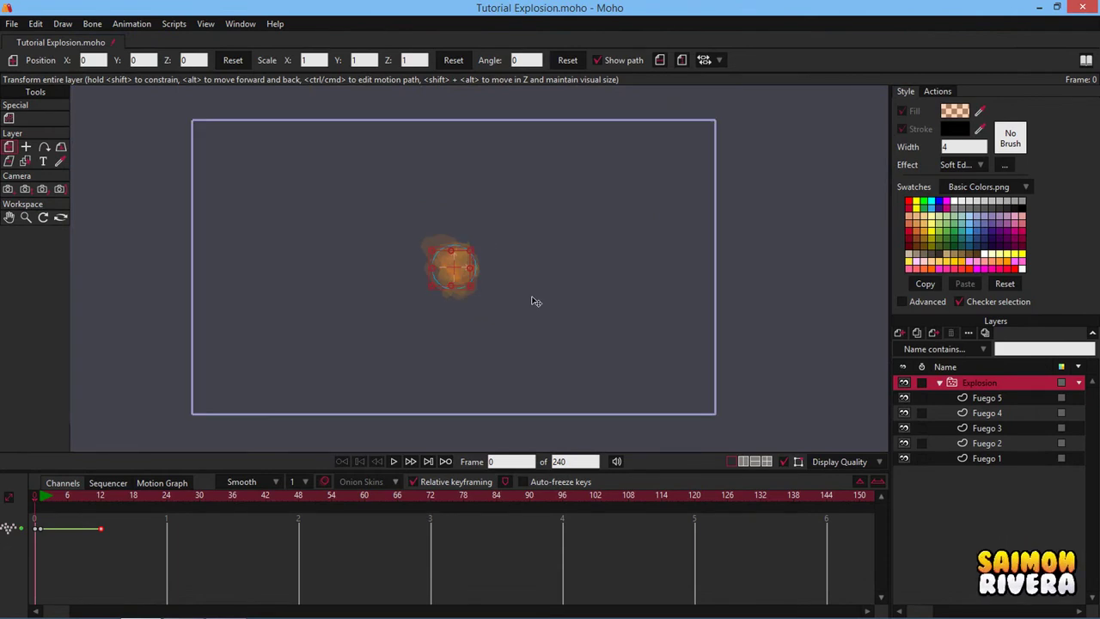
left_click(939, 383)
left_click(899, 334)
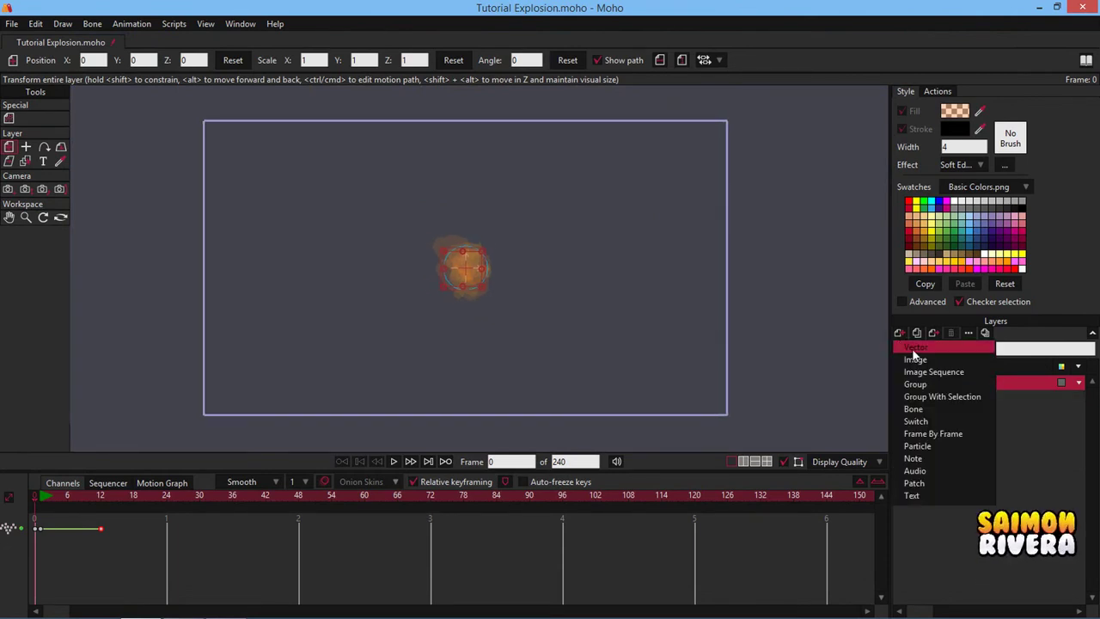
left_click(924, 351)
left_click(1078, 382)
type("F")
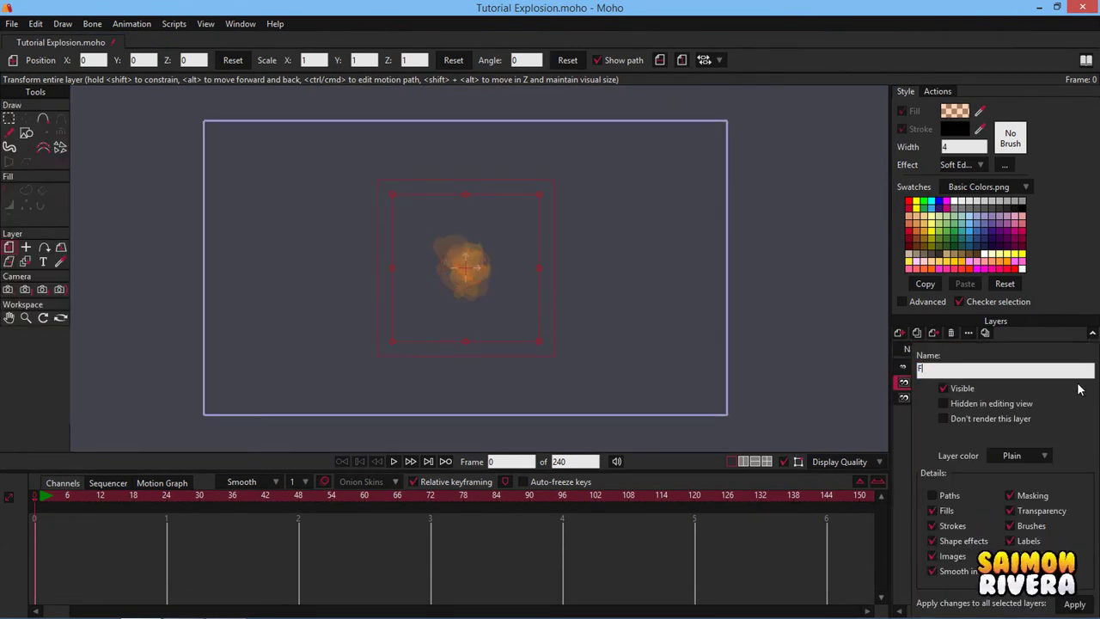
type("ondo")
key("Return")
left_click_drag(1027, 381, 1013, 421)
Prepare a rectangle shape with the workspace's dark gray as opaque fill (66, 67, 75, alpha 255) and the plain effect.
left_click(26, 132)
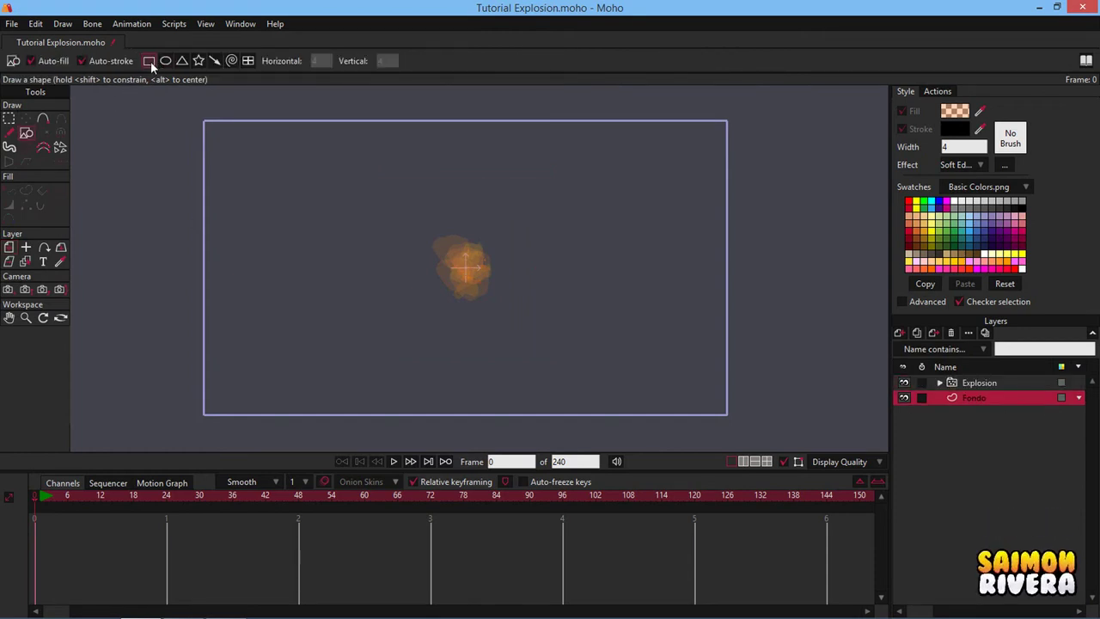
left_click_drag(977, 113, 808, 158)
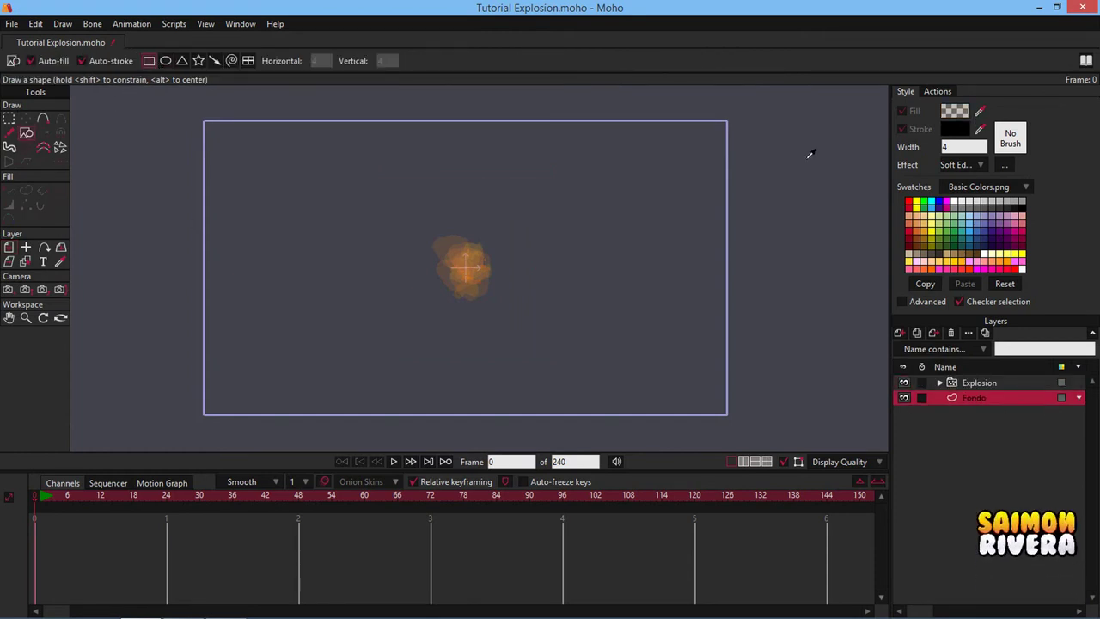
left_click(965, 114)
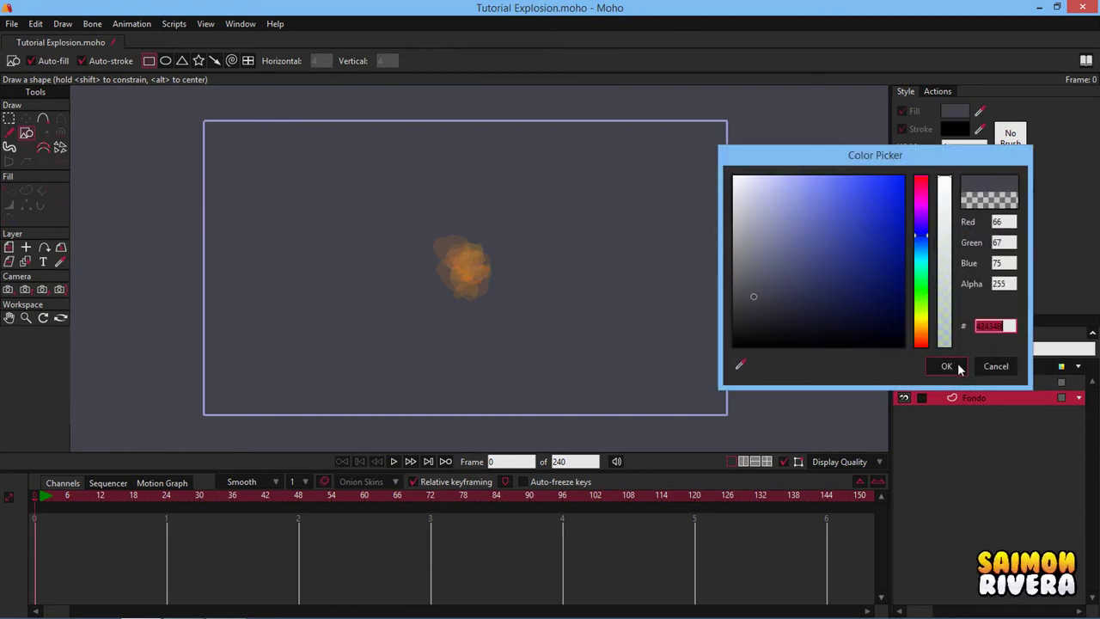
left_click(946, 366)
left_click(960, 165)
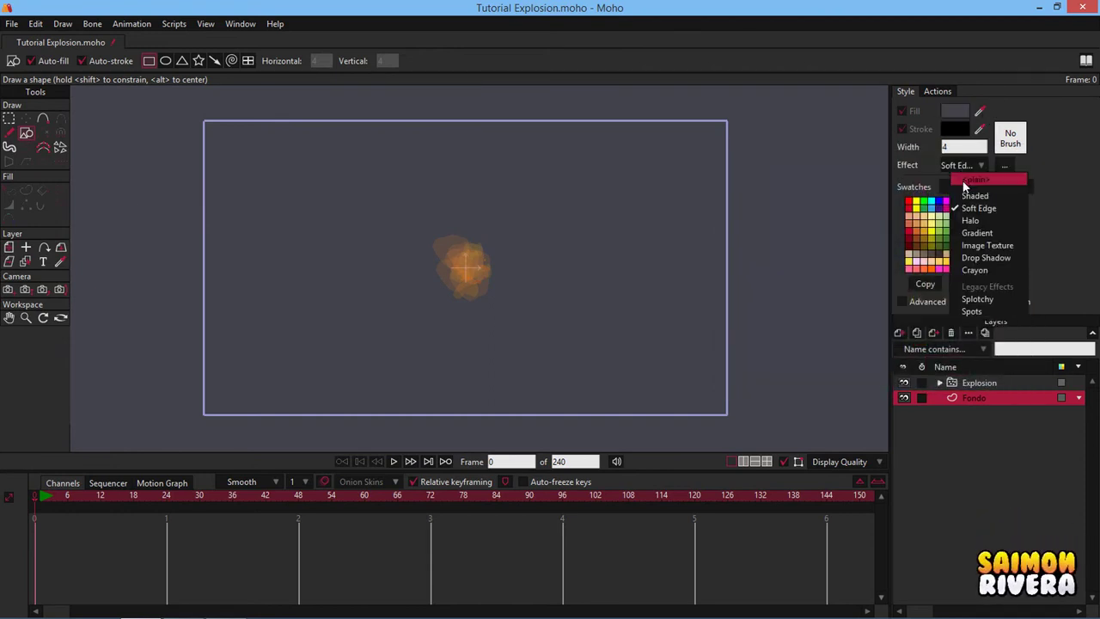
left_click(964, 175)
Draw a background rectangle covering the whole camera frame on Fondo and turn off its stroke.
left_click_drag(192, 114, 736, 427)
left_click(10, 192)
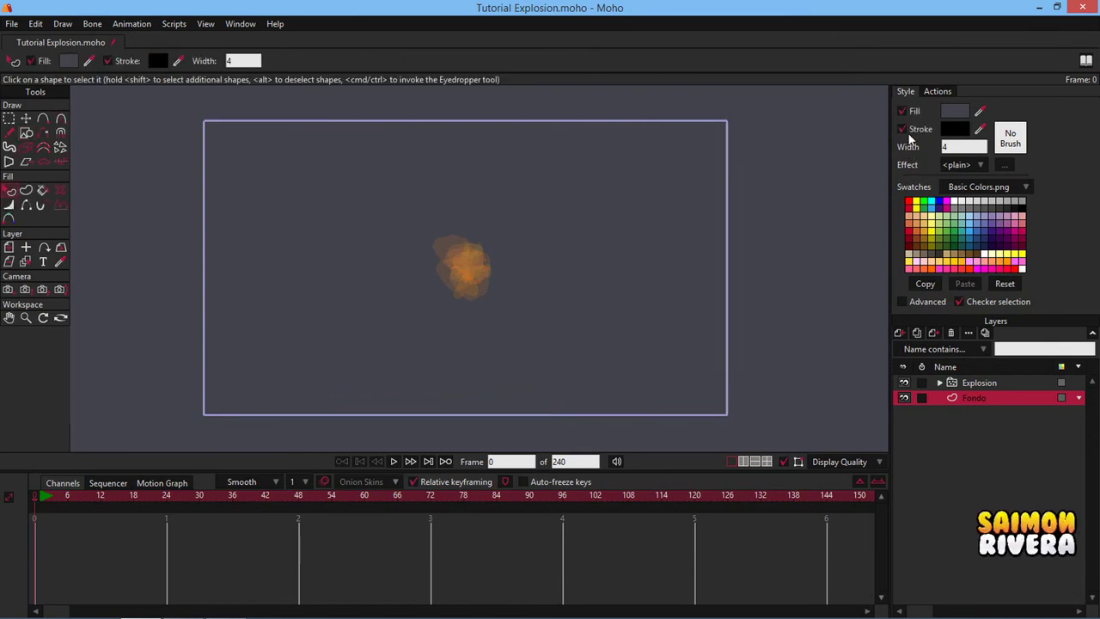
left_click_drag(80, 499, 37, 496)
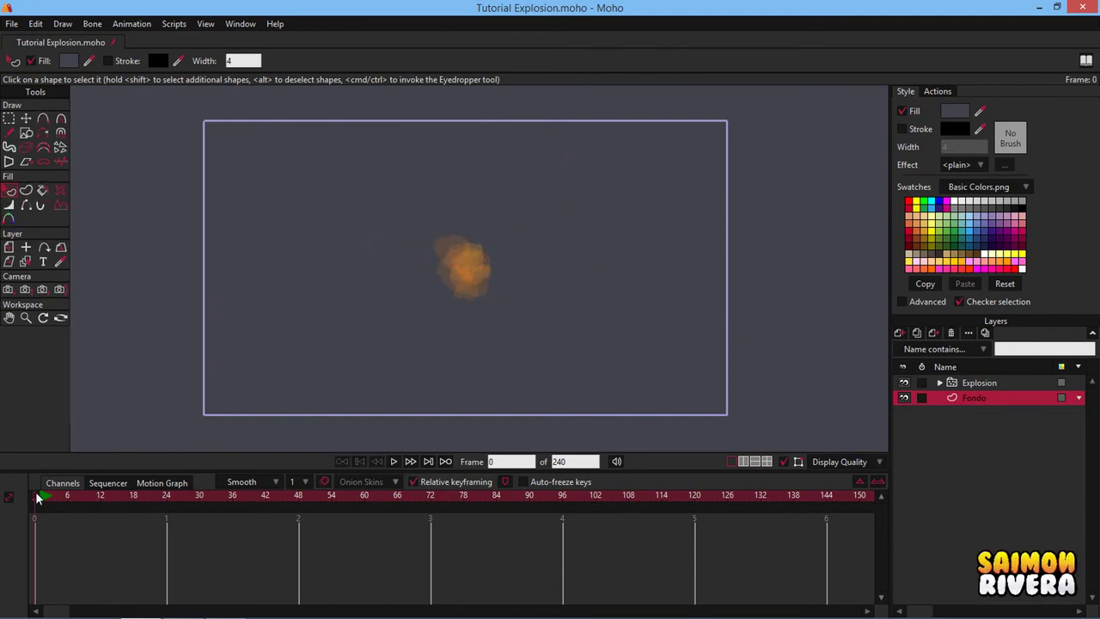
Move the Explosion layer straight down to a little below the frame's centre at frame 0.
left_click(978, 382)
left_click(9, 146)
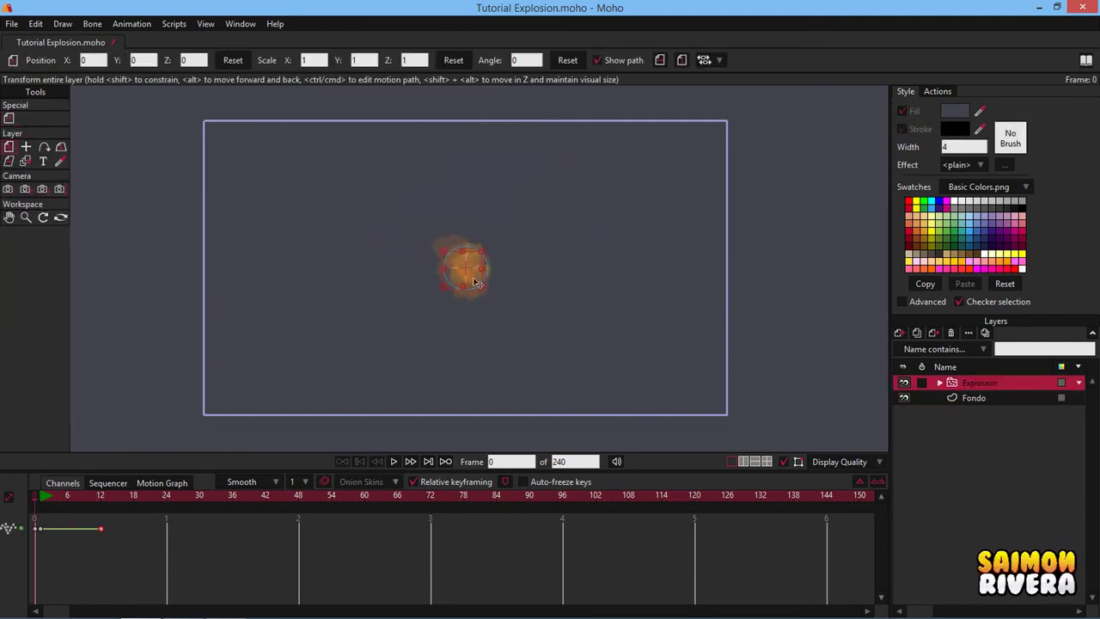
left_click_drag(474, 276, 475, 329)
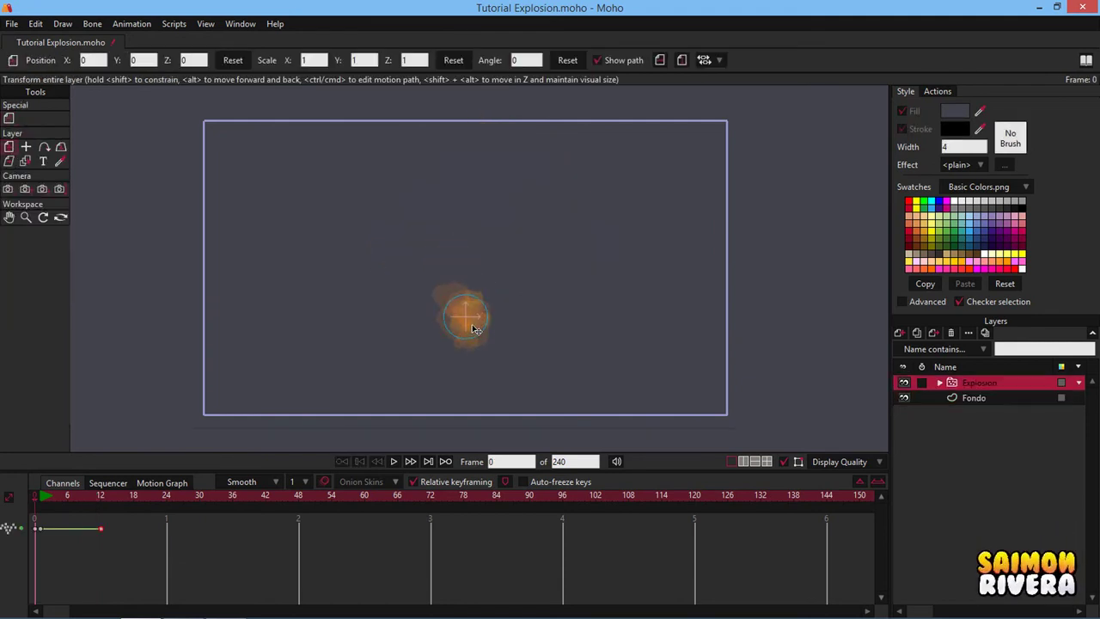
At frame 1, review the Explosion layer's particle options and compare them with the particle values in its layer settings.
left_click(43, 495)
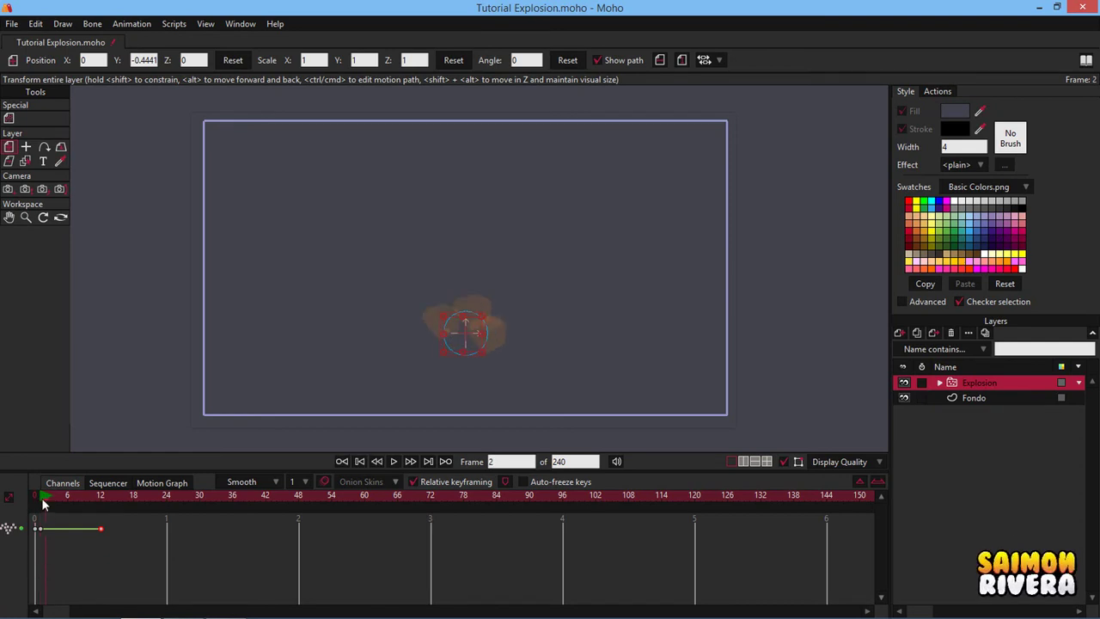
left_click(42, 494)
left_click(8, 118)
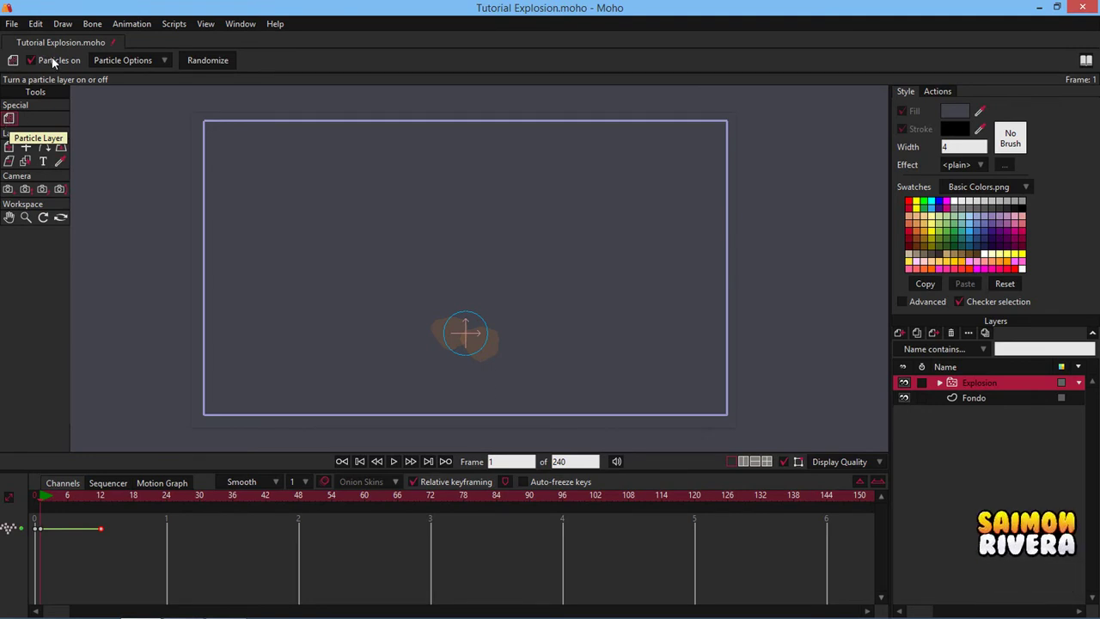
left_click(161, 62)
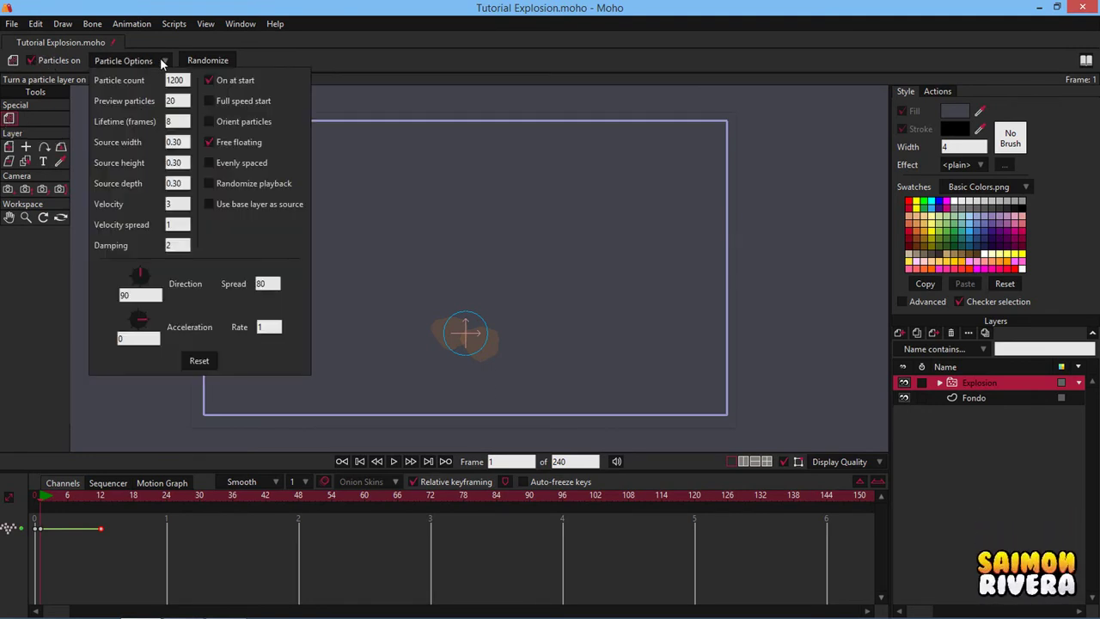
left_click(966, 332)
left_click(760, 90)
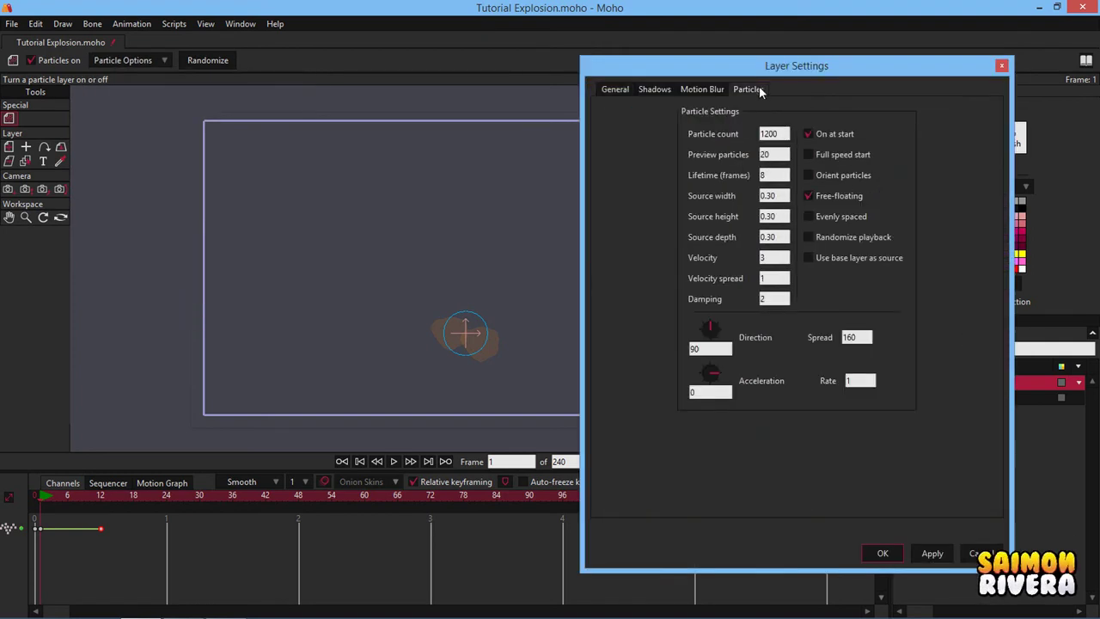
left_click(1002, 66)
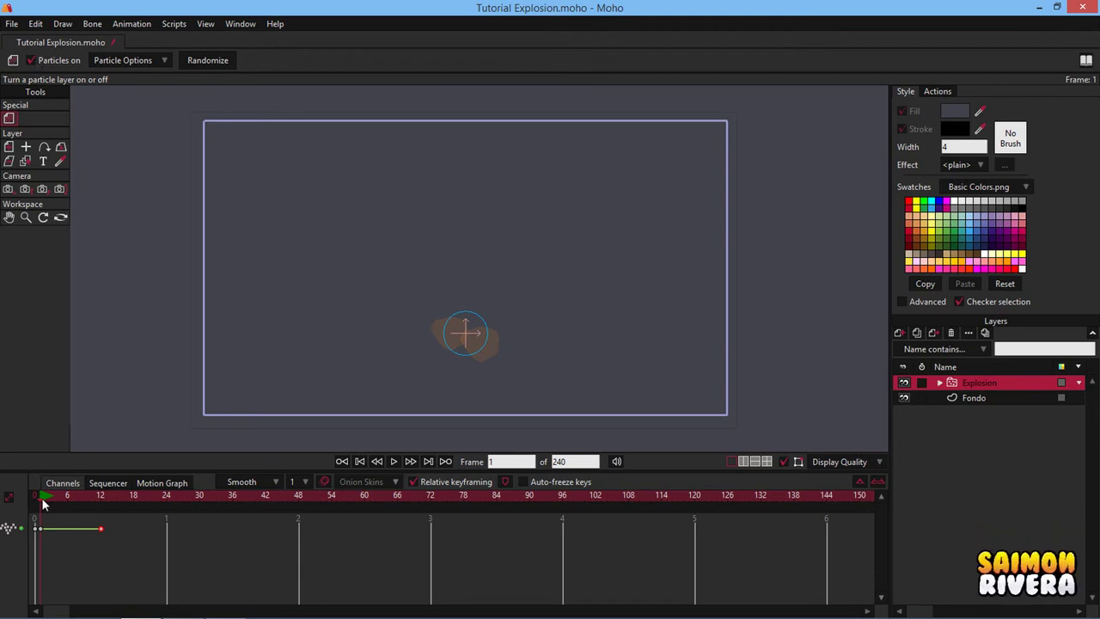
Render frame 9 and inspect the explosion against the gray background.
left_click_drag(41, 498, 86, 491)
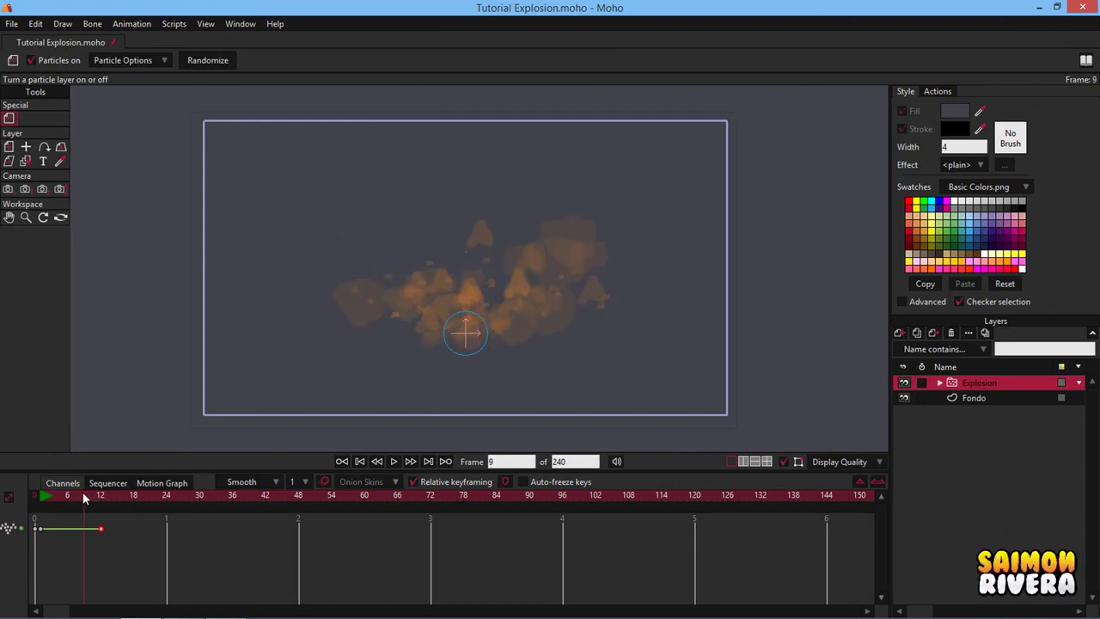
key("ctrl+r")
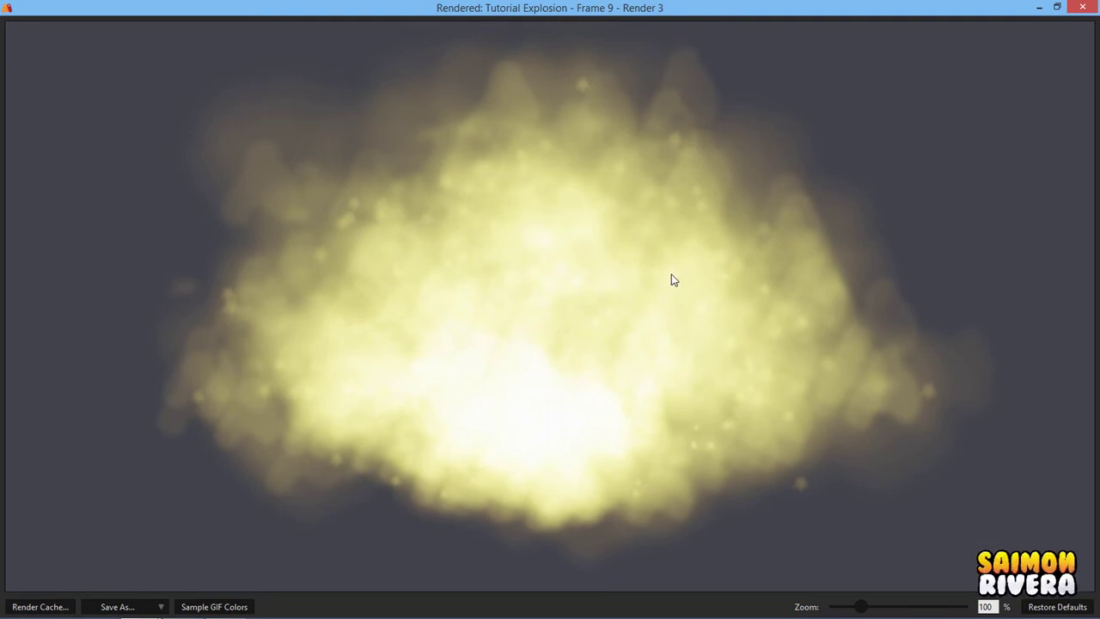
left_click_drag(548, 315, 482, 334)
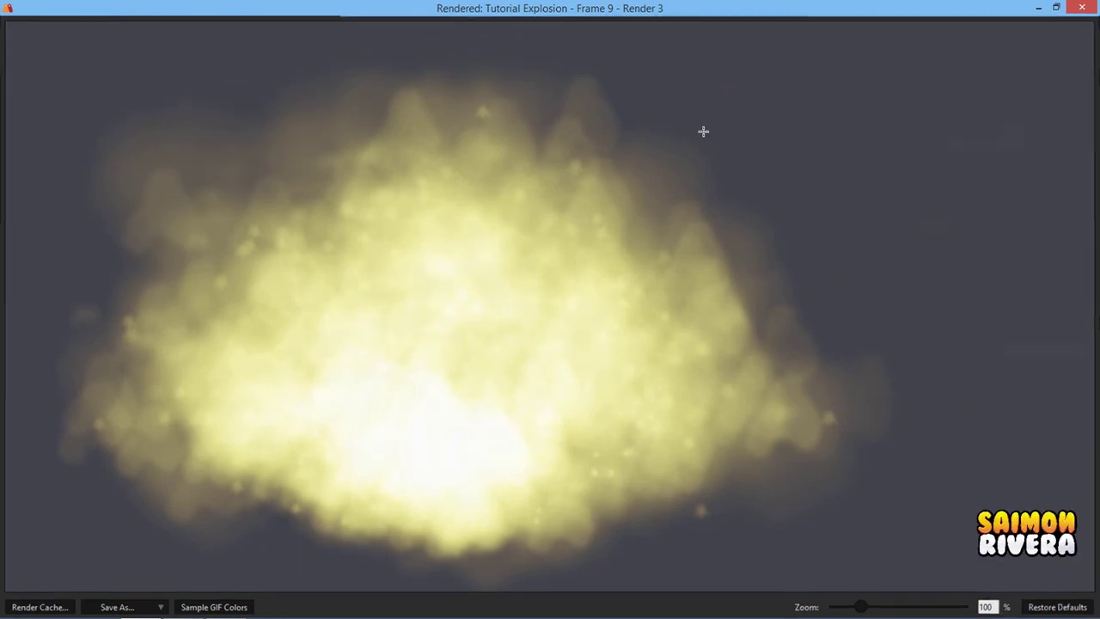
left_click(1083, 7)
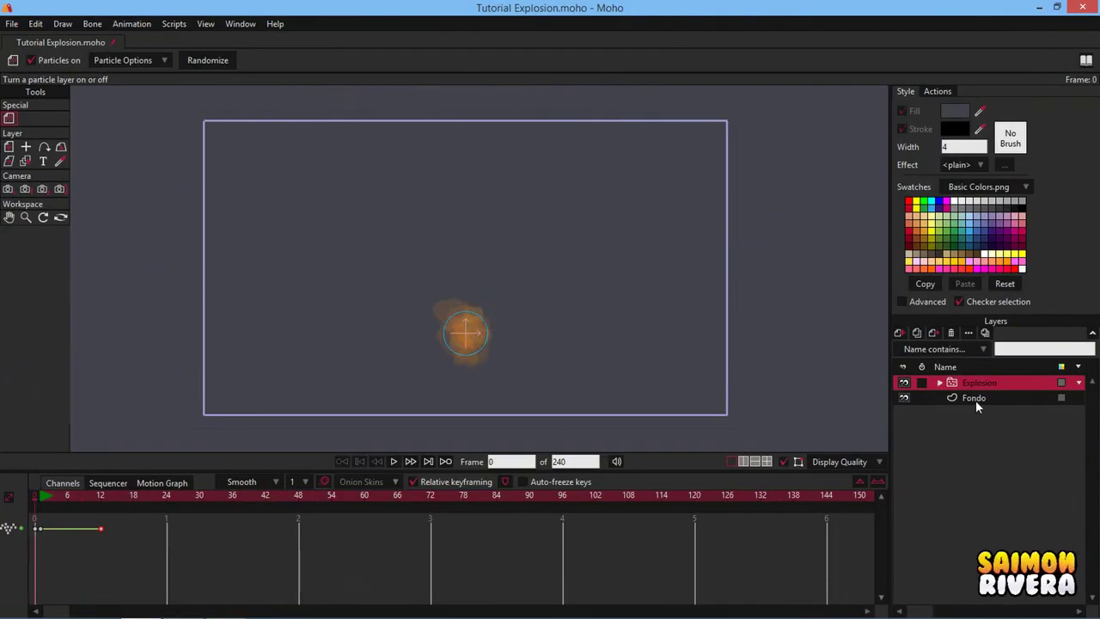
Change the fill of the background rectangle on the Fondo layer to a near-black color.
left_click(974, 398)
key("q")
left_click(942, 109)
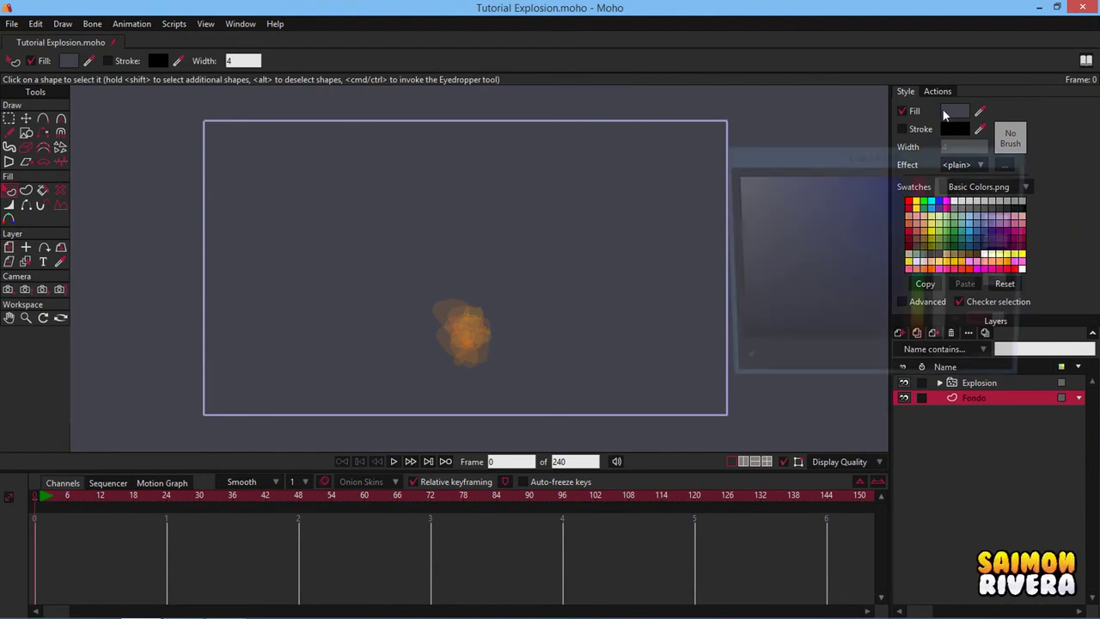
mouse_move(765, 298)
left_mouse_down()
mouse_move(778, 334)
mouse_move(762, 339)
left_mouse_up()
left_click(920, 233)
left_click(768, 332)
left_click(946, 366)
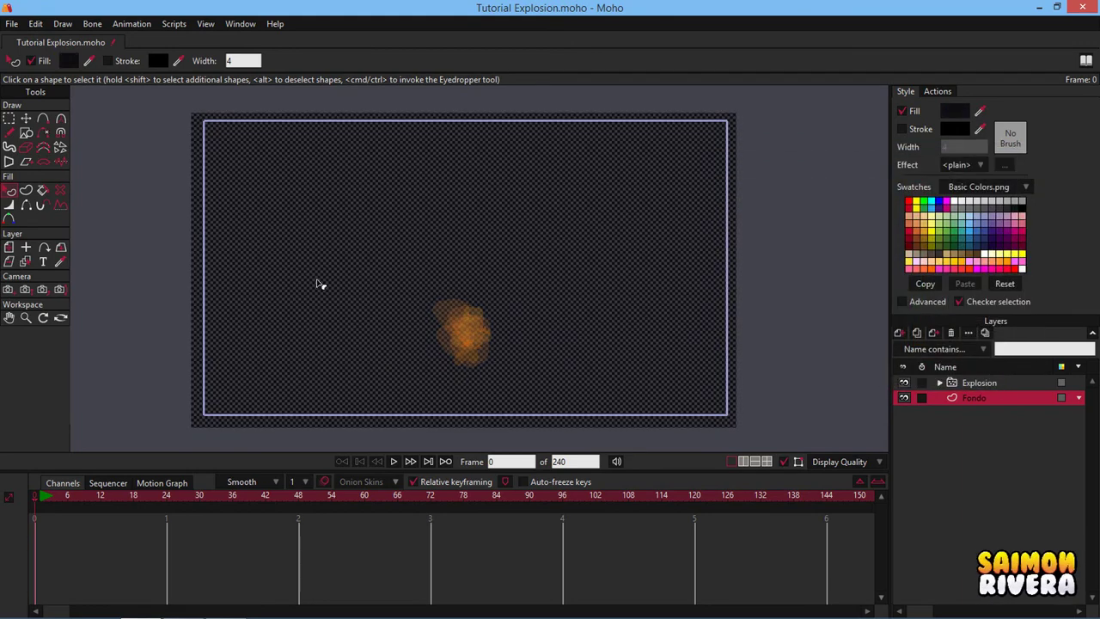
Render frame 8 and examine the explosion's glow and edges over the near-black background.
left_click_drag(76, 495, 85, 500)
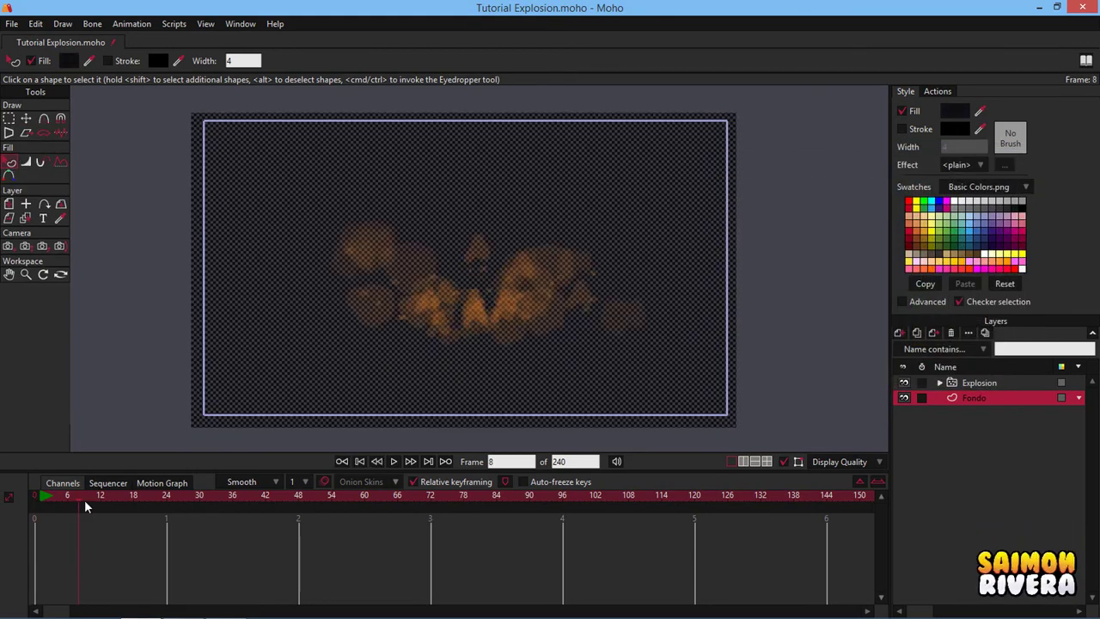
key("ctrl+r")
left_click(1083, 8)
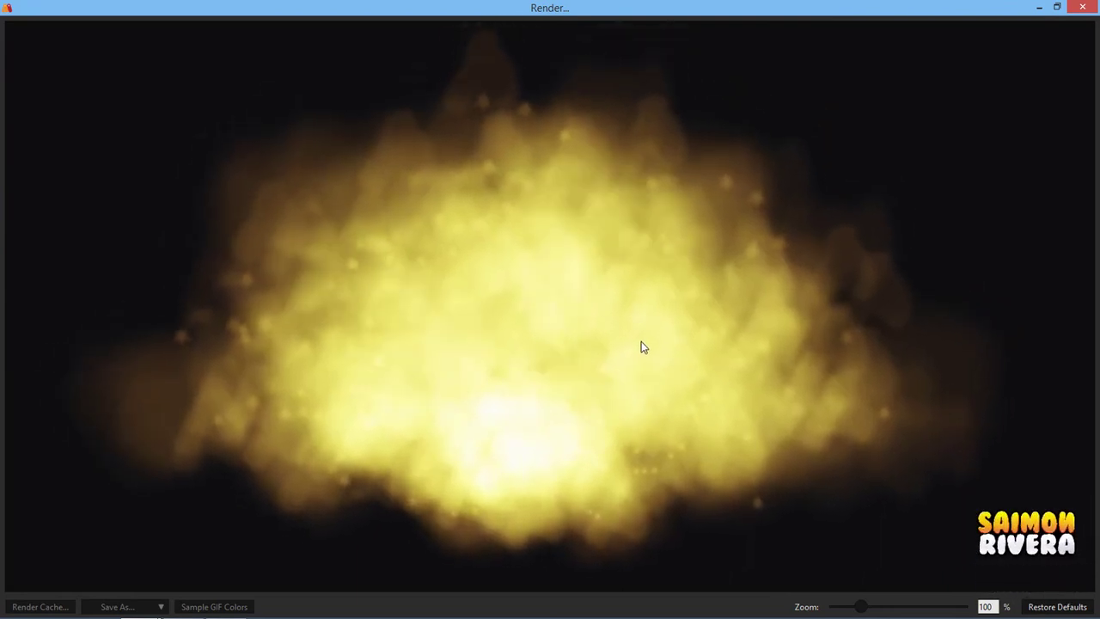
left_click_drag(641, 348, 644, 294)
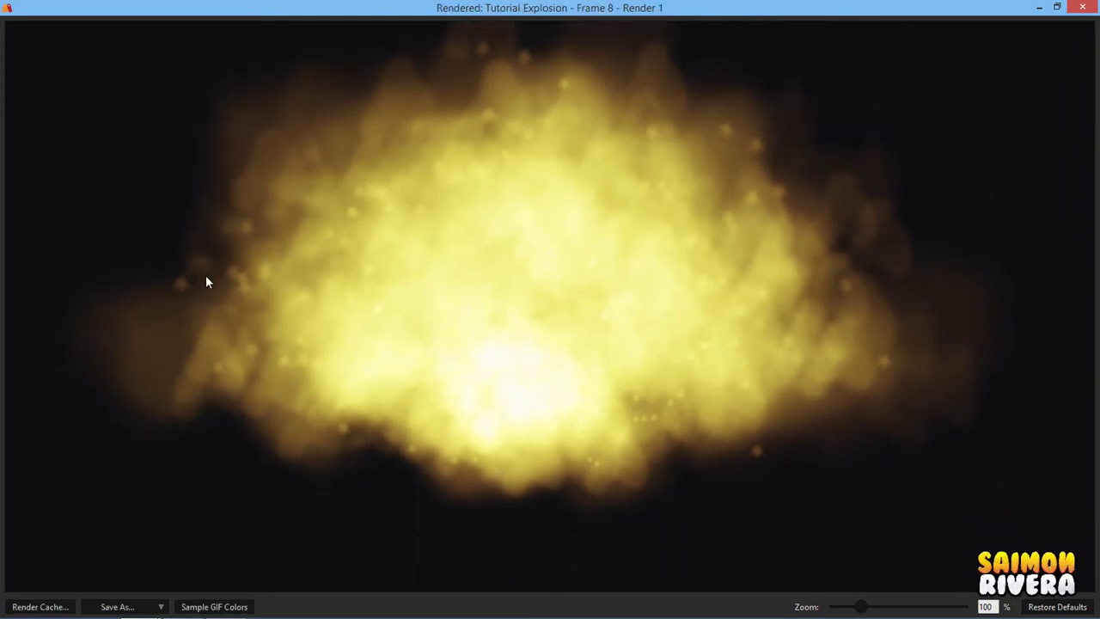
left_click_drag(518, 177, 513, 229)
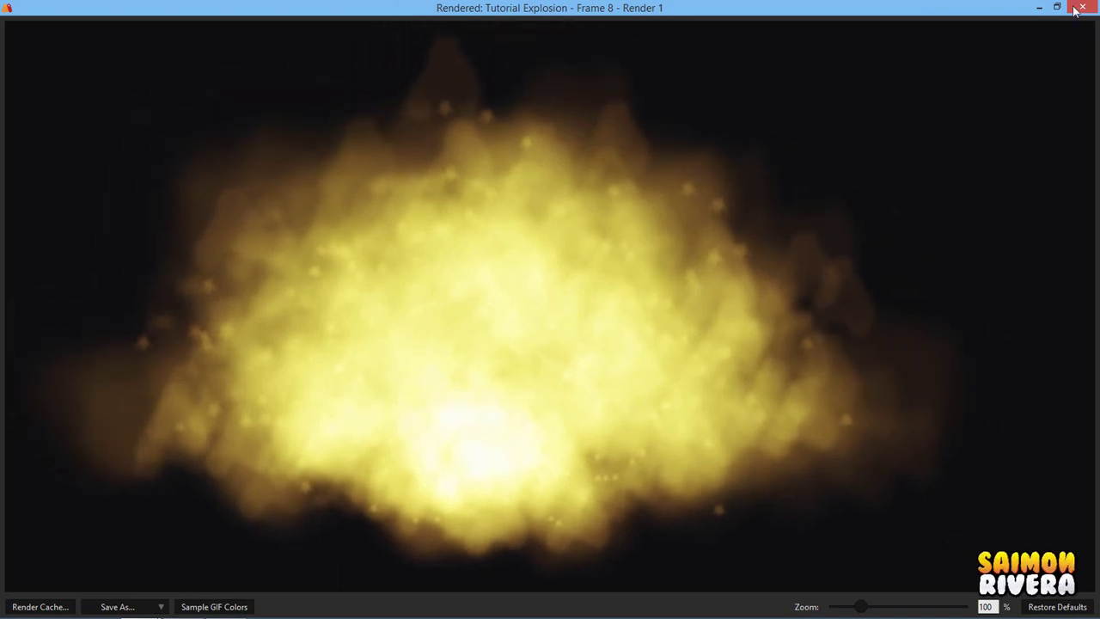
left_click(1082, 7)
At frame 0, change the Soft Edge blur radius of the Fuego 5 shape inside the Explosion layer.
left_click(35, 497)
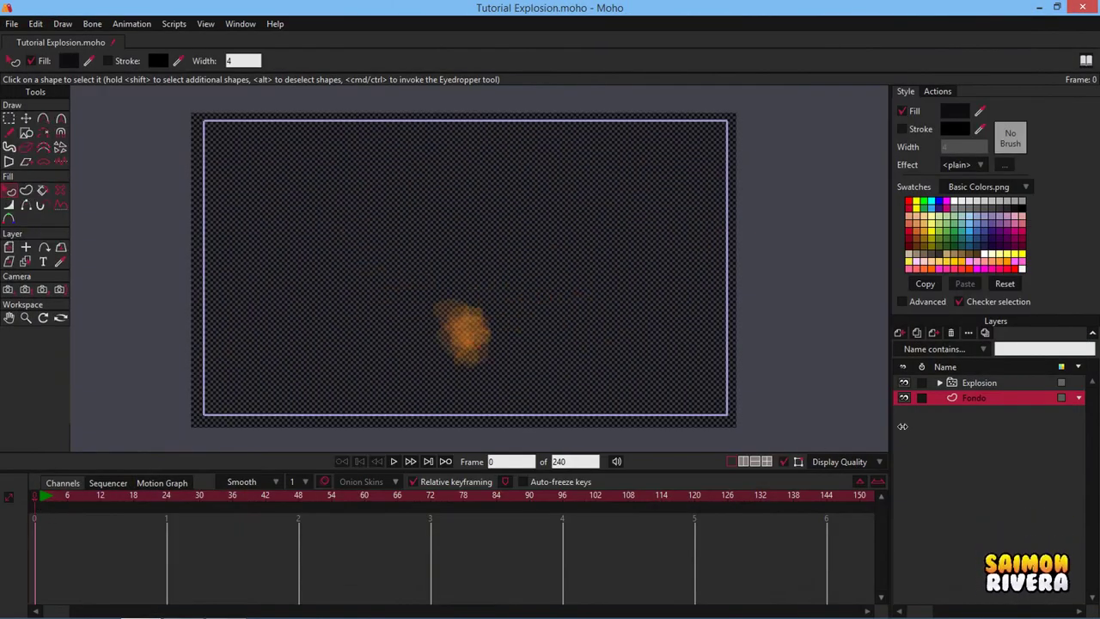
left_click(940, 382)
left_click(997, 399)
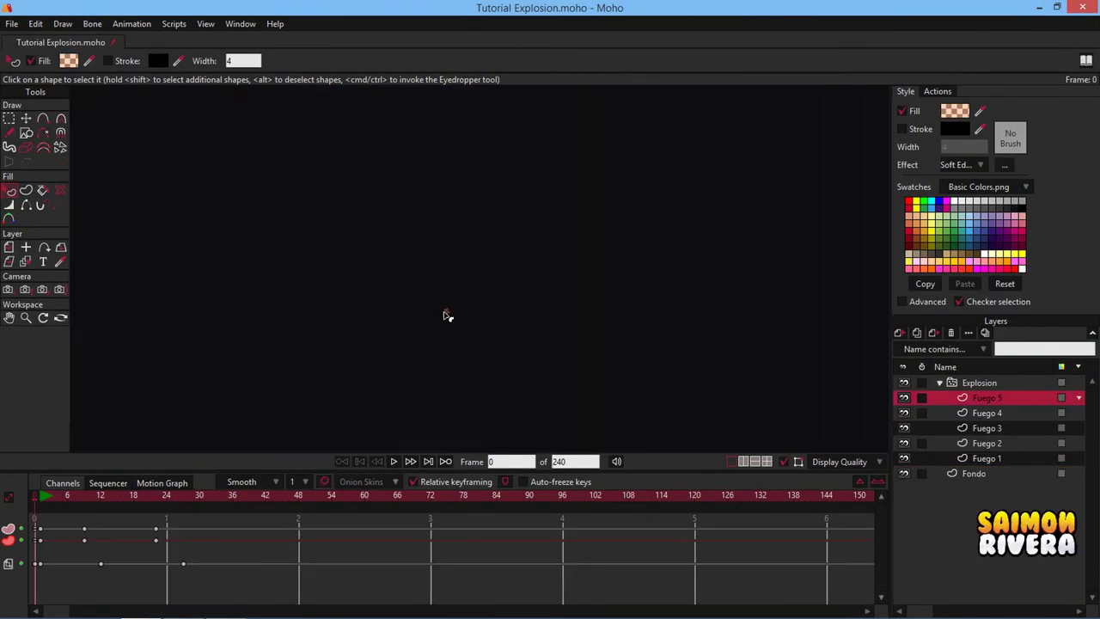
left_click(1003, 165)
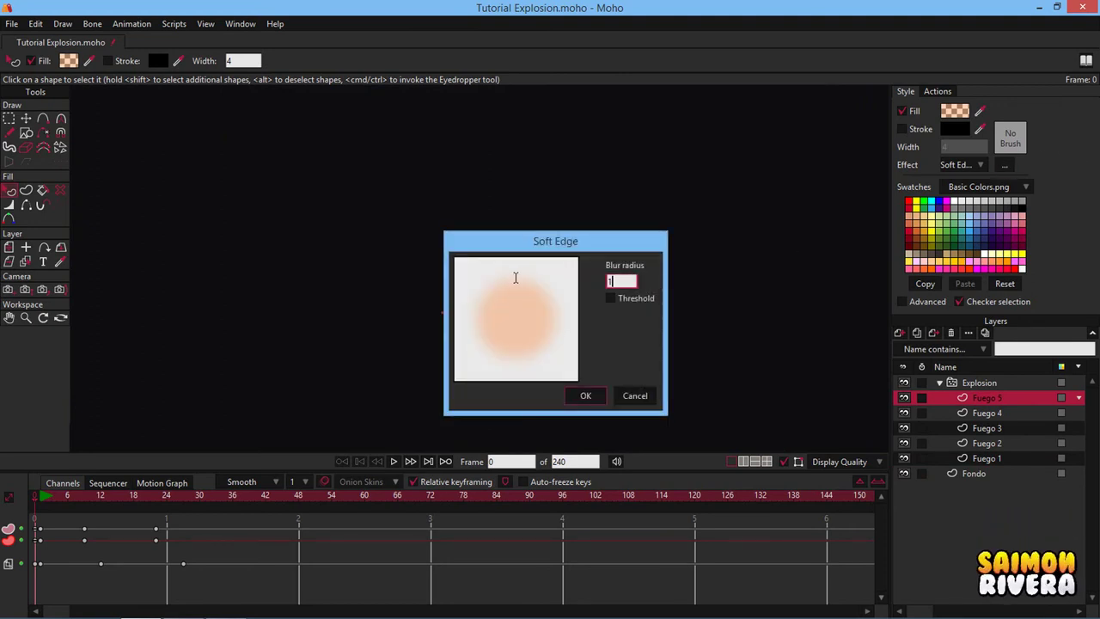
left_click(585, 396)
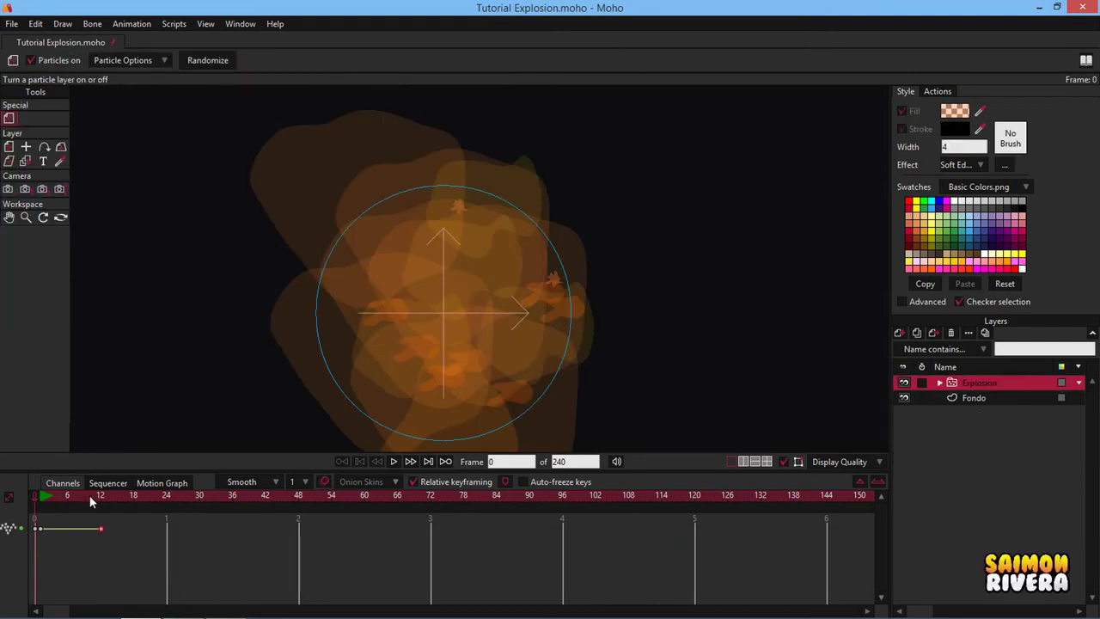
Render frame 8 again to check how the changed Fuego 5 soft edge affects the explosion.
left_click_drag(90, 495, 79, 491)
scroll(574, 282, "down", 2)
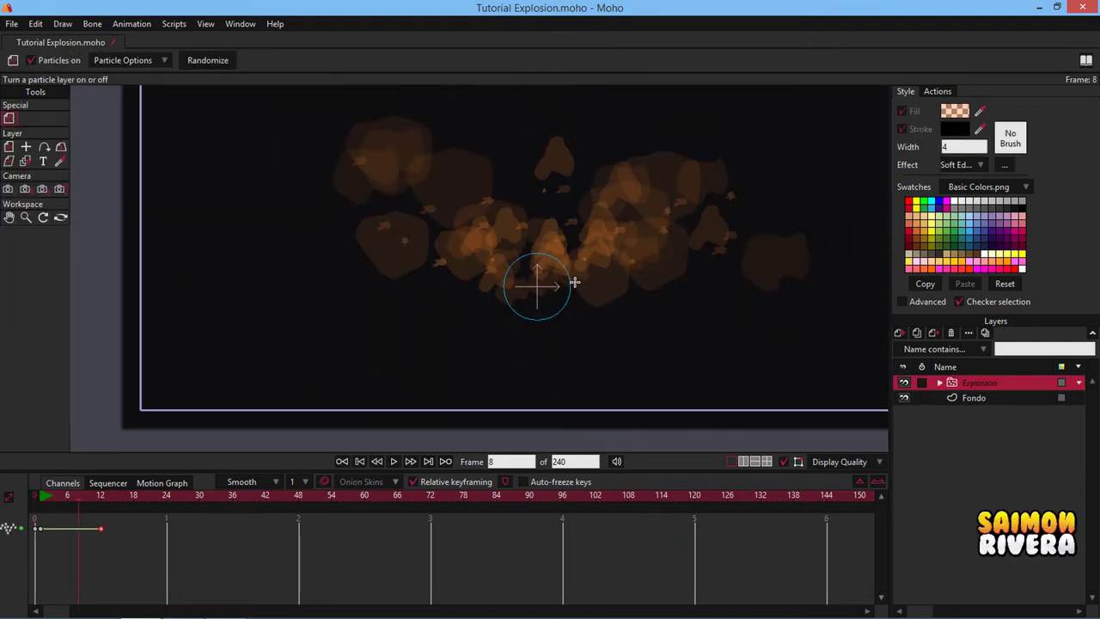
left_click_drag(588, 280, 487, 336)
key("ctrl+r")
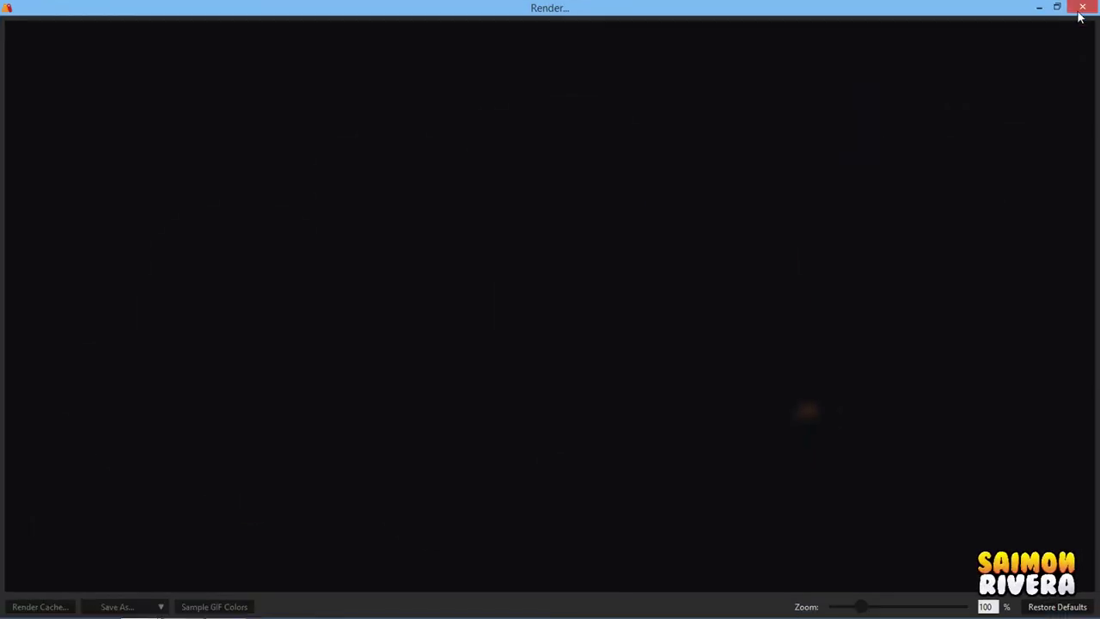
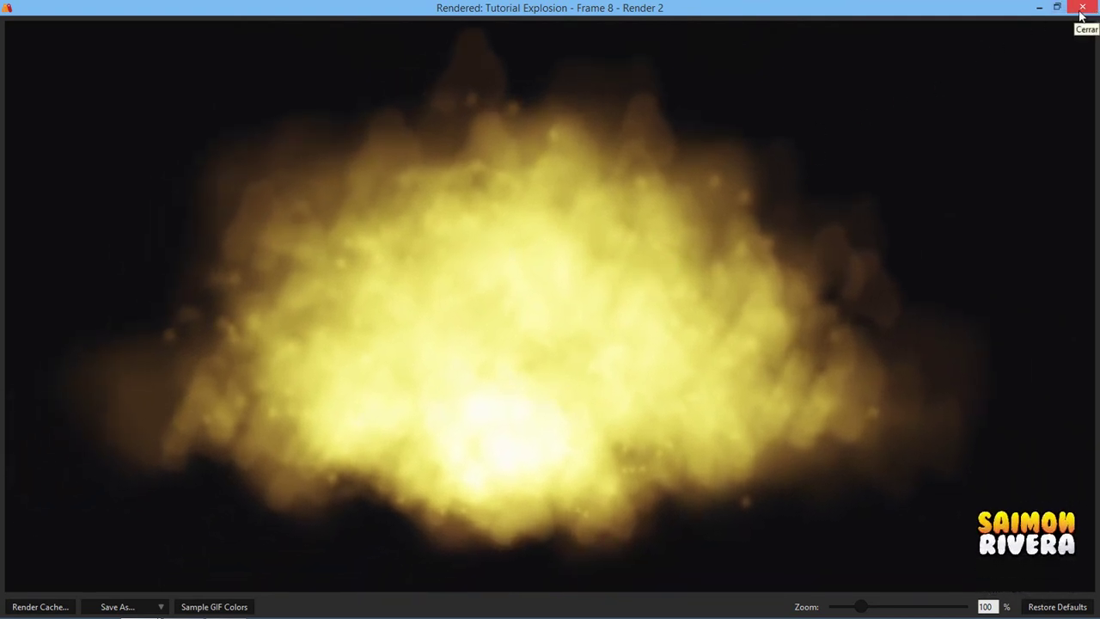
left_click(1081, 13)
At frame 1, hide the circular layer manipulator on the canvas and deselect the Fondo rectangle's points.
left_click(40, 494)
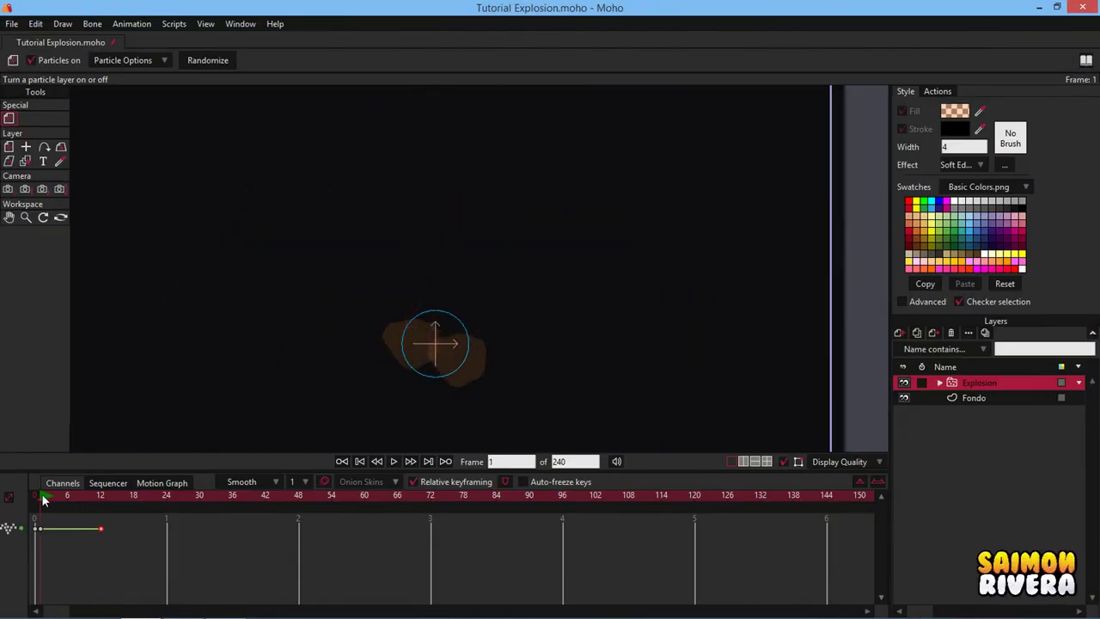
left_click_drag(607, 326, 673, 304)
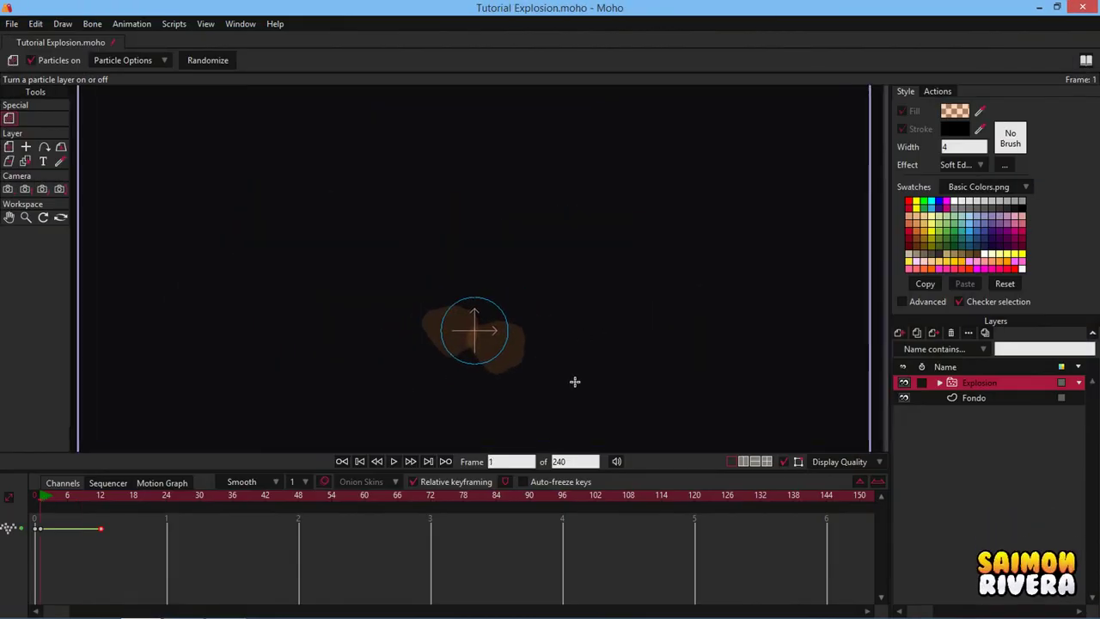
left_click(8, 148)
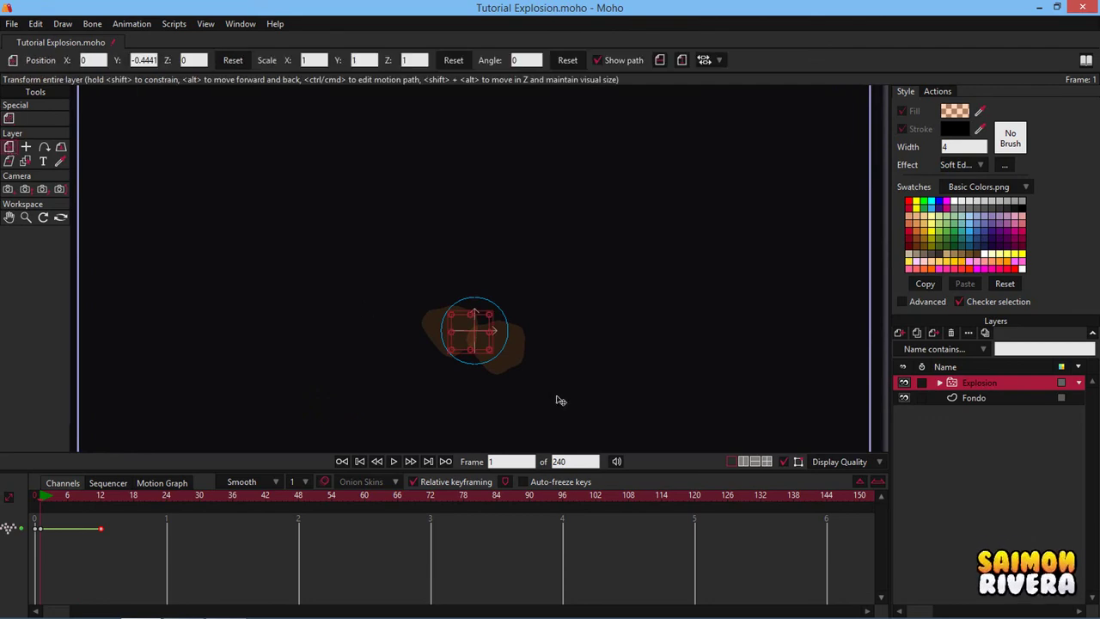
left_click(785, 462)
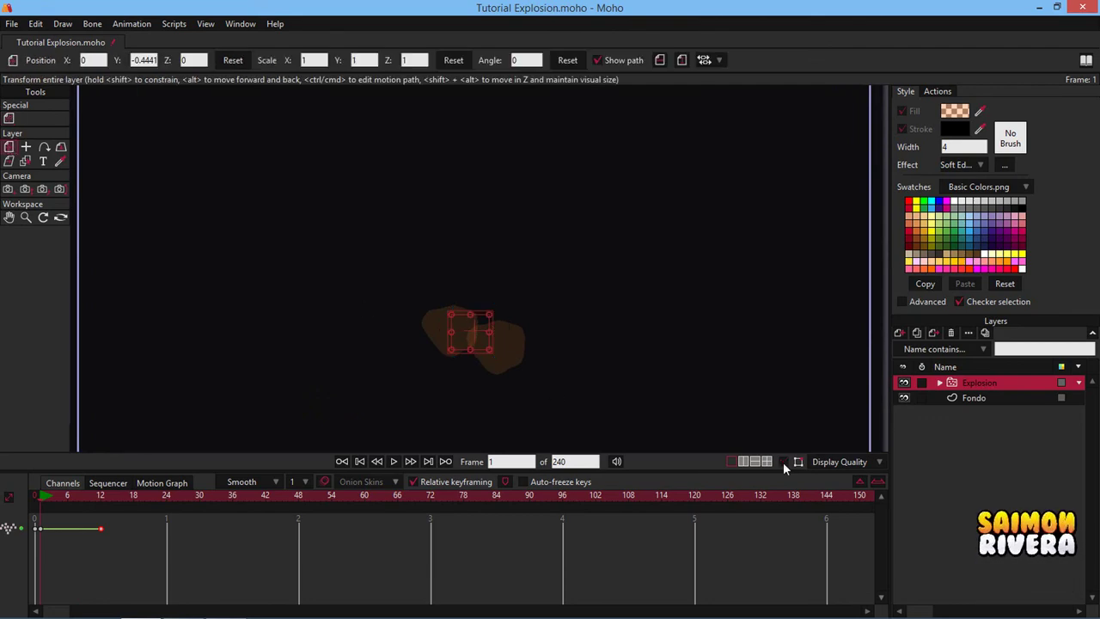
left_click(1011, 398)
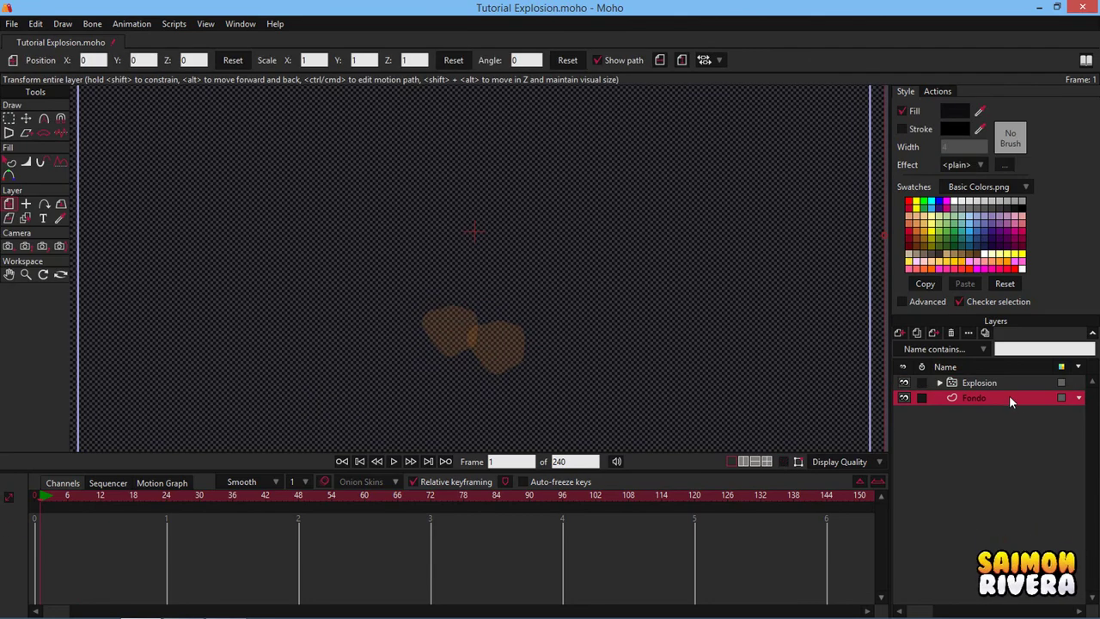
left_click(8, 118)
left_click(777, 197)
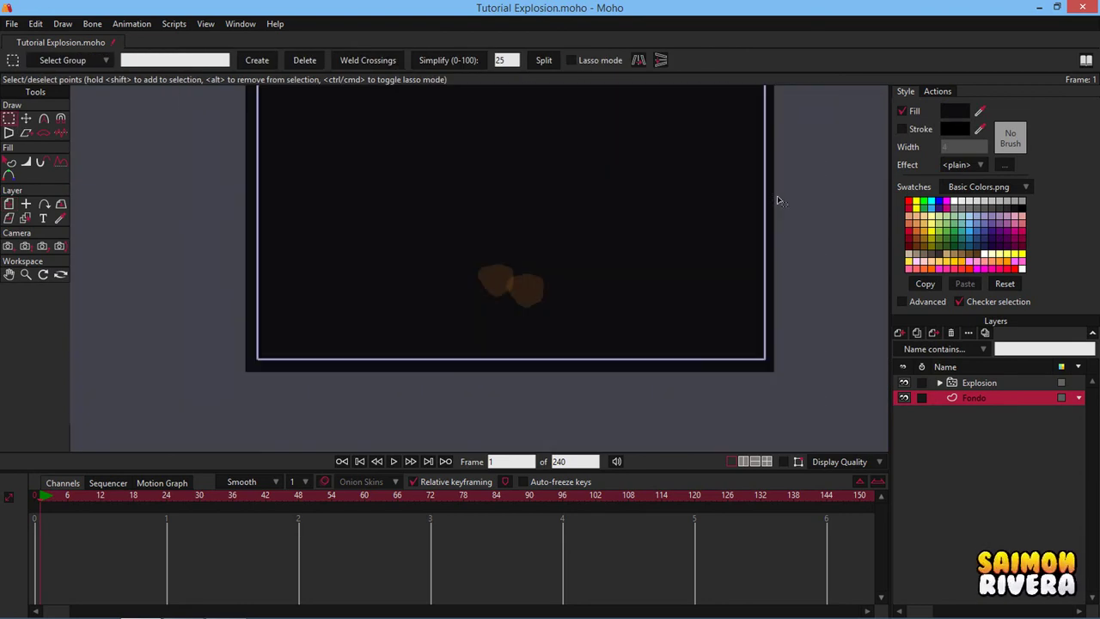
Play the explosion animation and scrub through its opening frames up to frame 11.
scroll(623, 279, "up", 2)
left_click_drag(551, 278, 575, 339)
left_click_drag(489, 347, 475, 351)
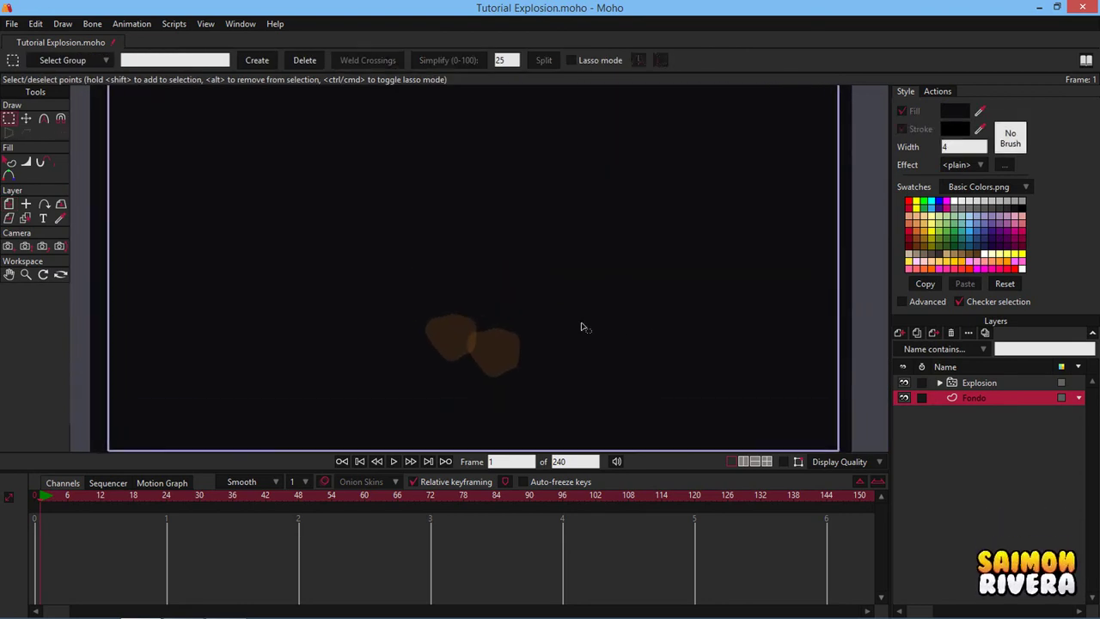
left_click(394, 461)
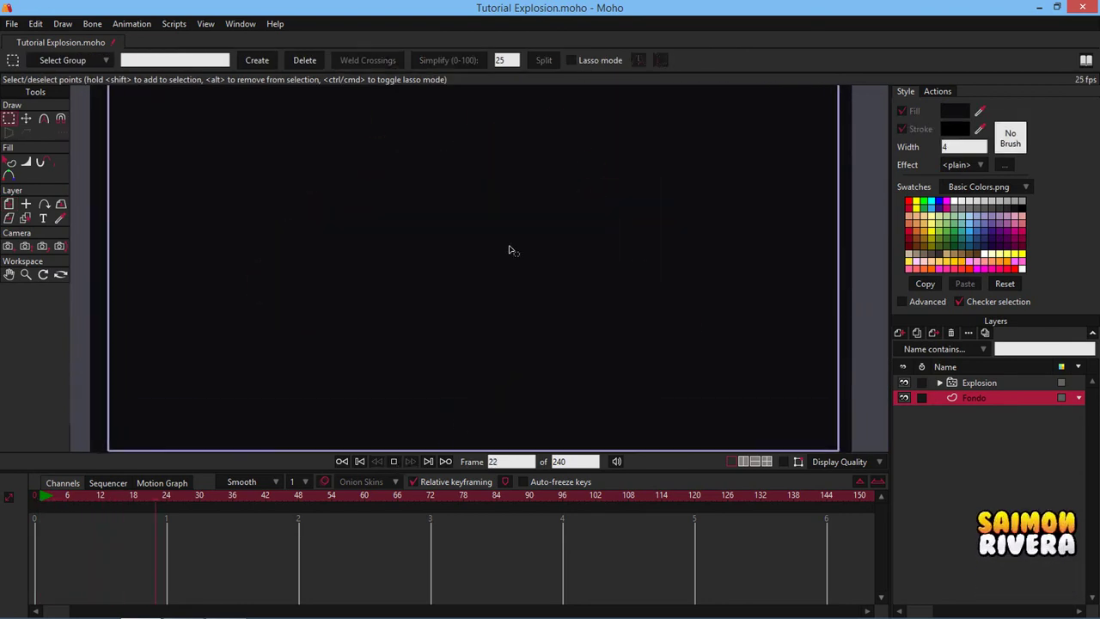
left_click_drag(49, 496, 95, 493)
Check the display quality options, scrub the burst to frame 7, and return to frame 0.
left_click(838, 465)
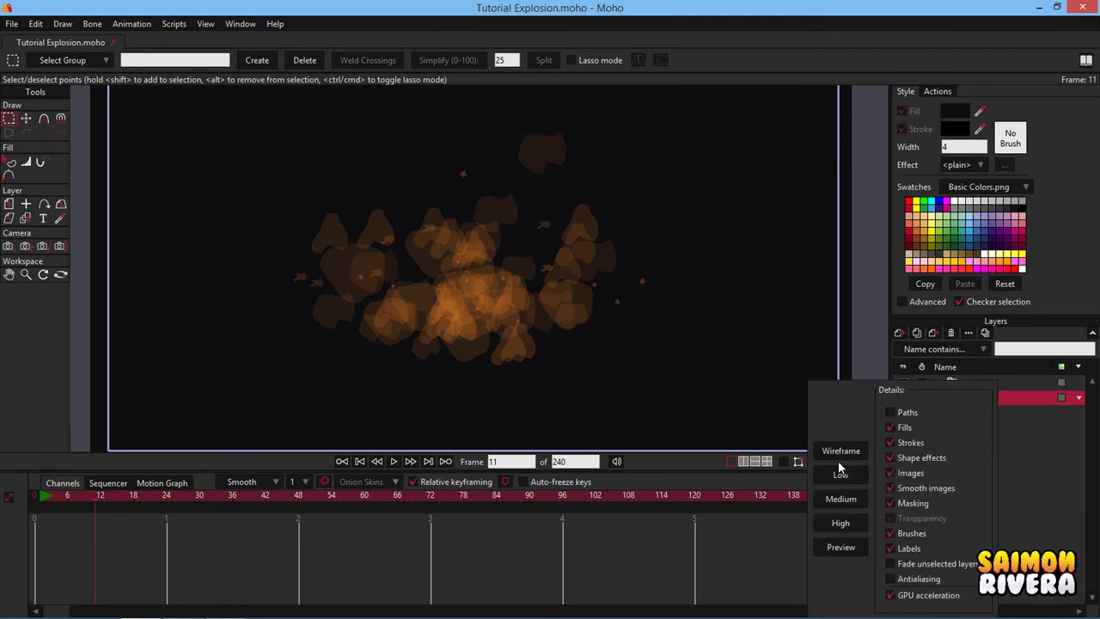
left_click(513, 255)
left_click_drag(512, 254, 522, 260)
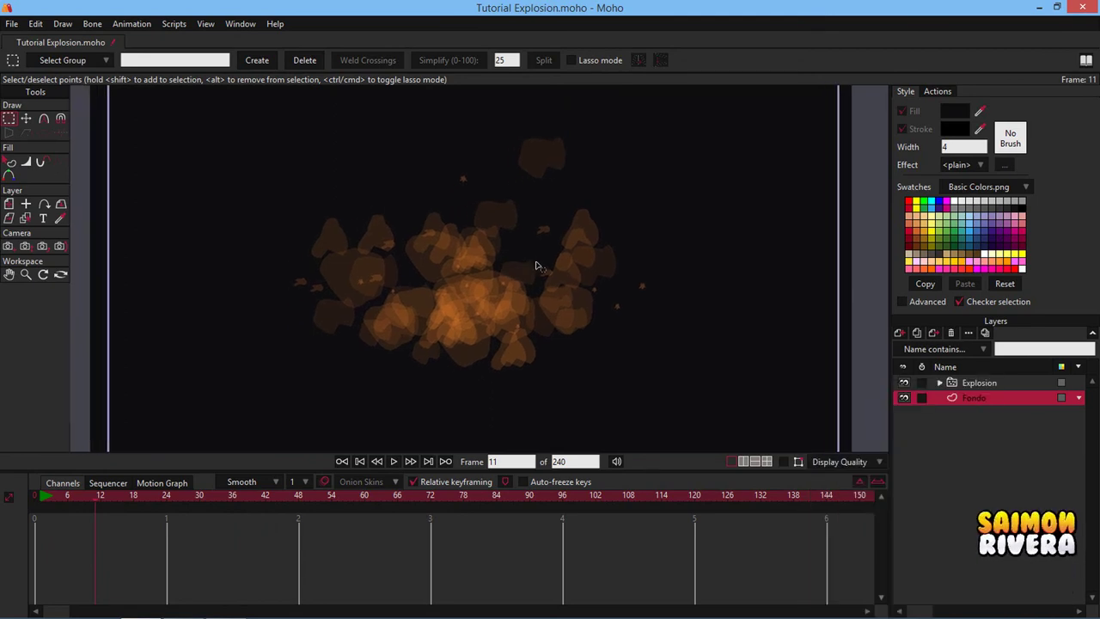
left_click_drag(48, 499, 74, 504)
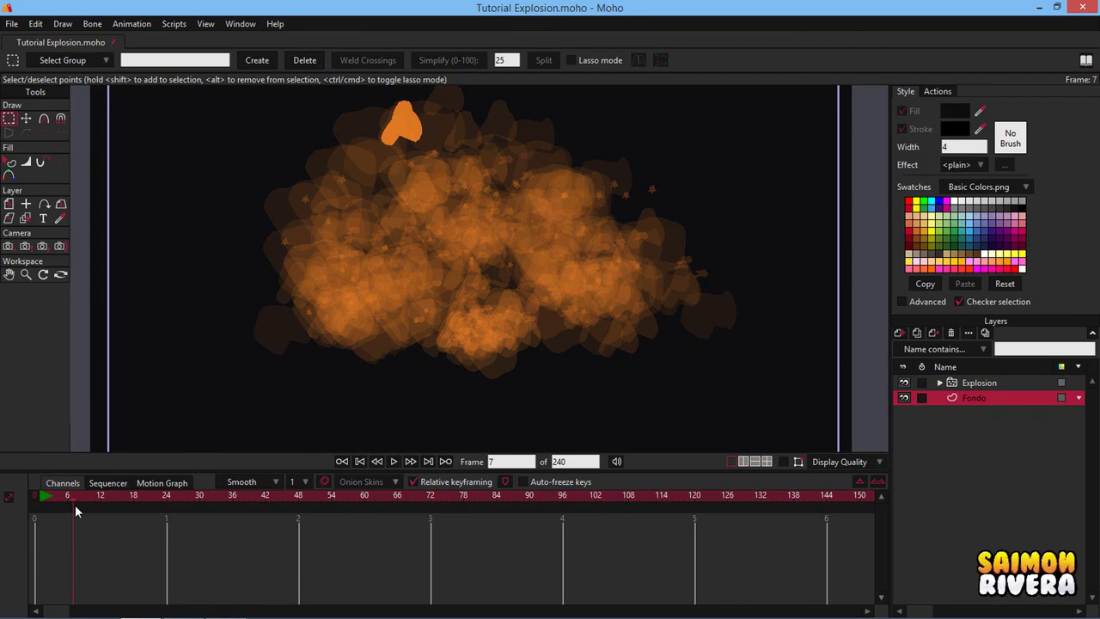
left_click(41, 493)
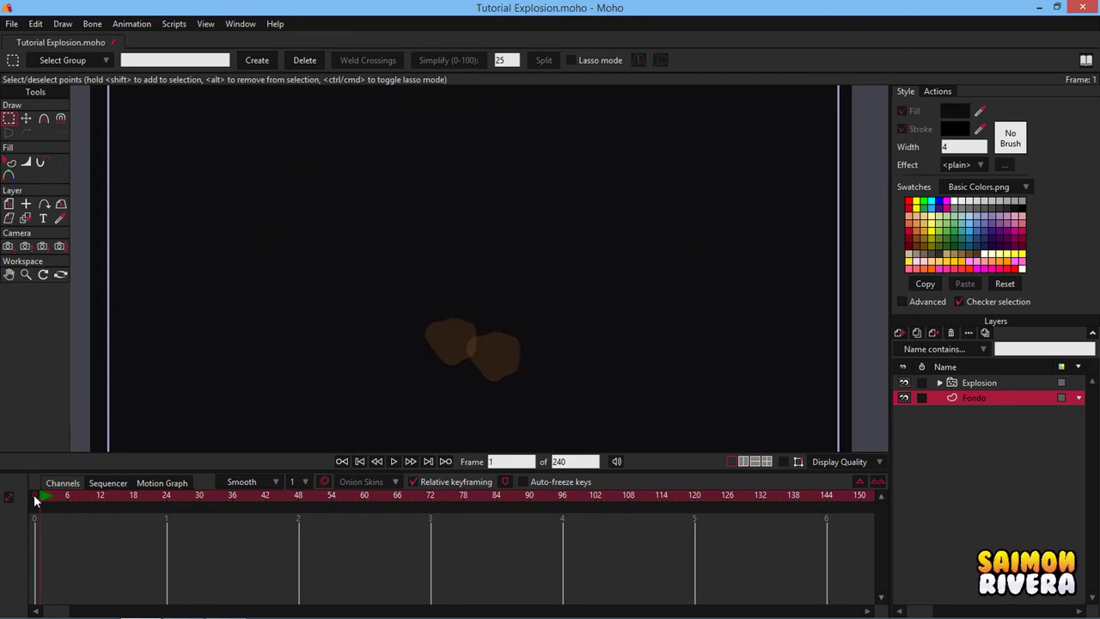
left_click(34, 494)
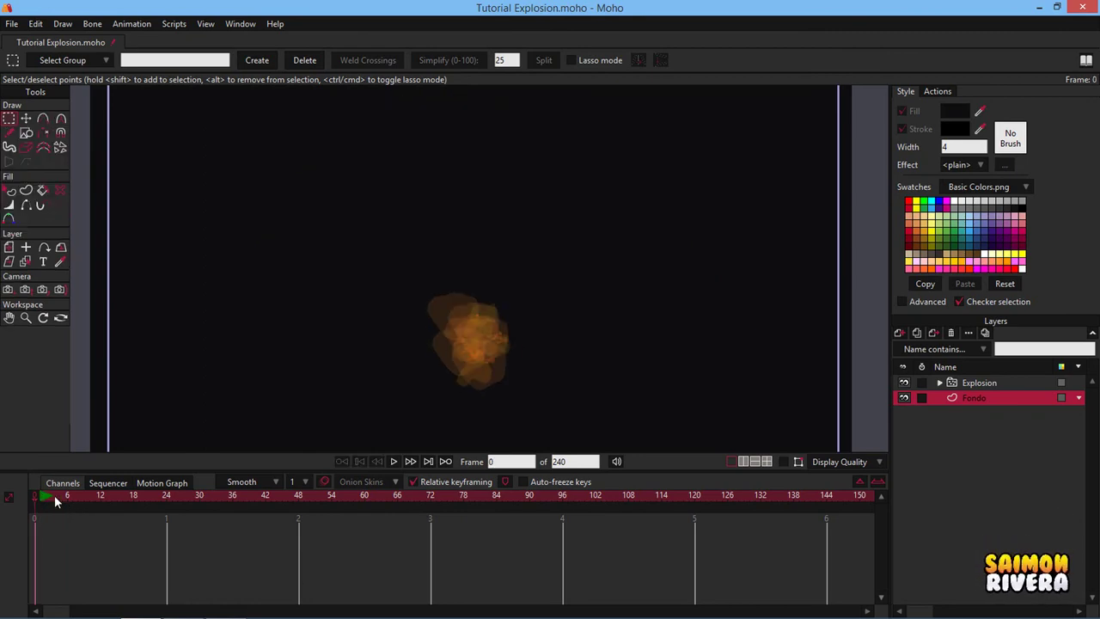
Set the animation's end frame to 72, play it back to check its duration, and return to frame 0.
left_click(432, 495)
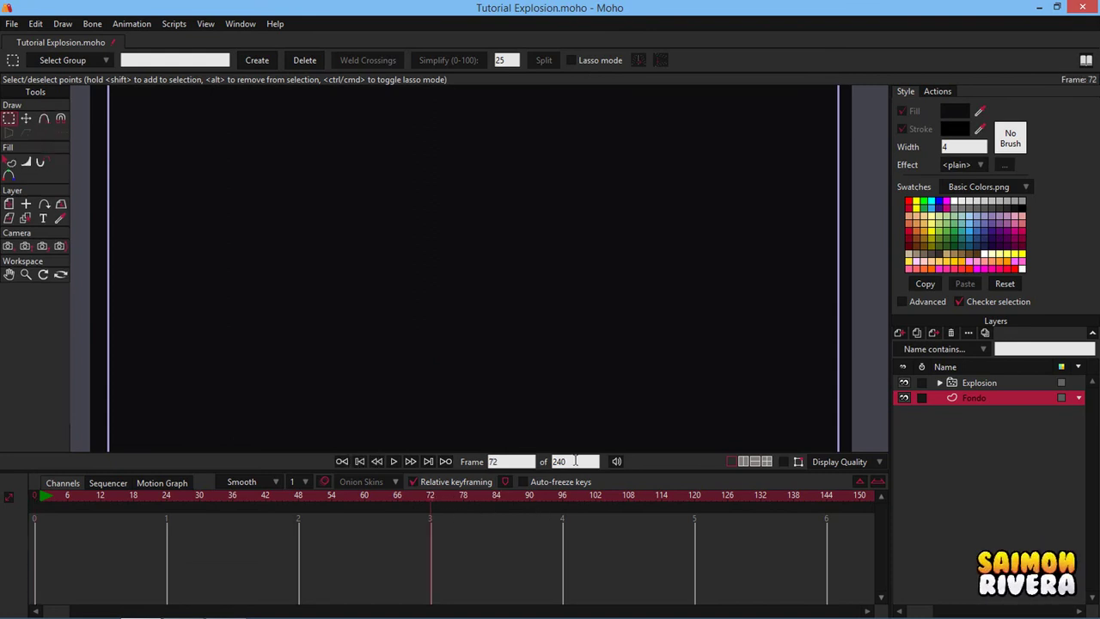
left_click_drag(576, 461, 520, 459)
type("72")
key("Return")
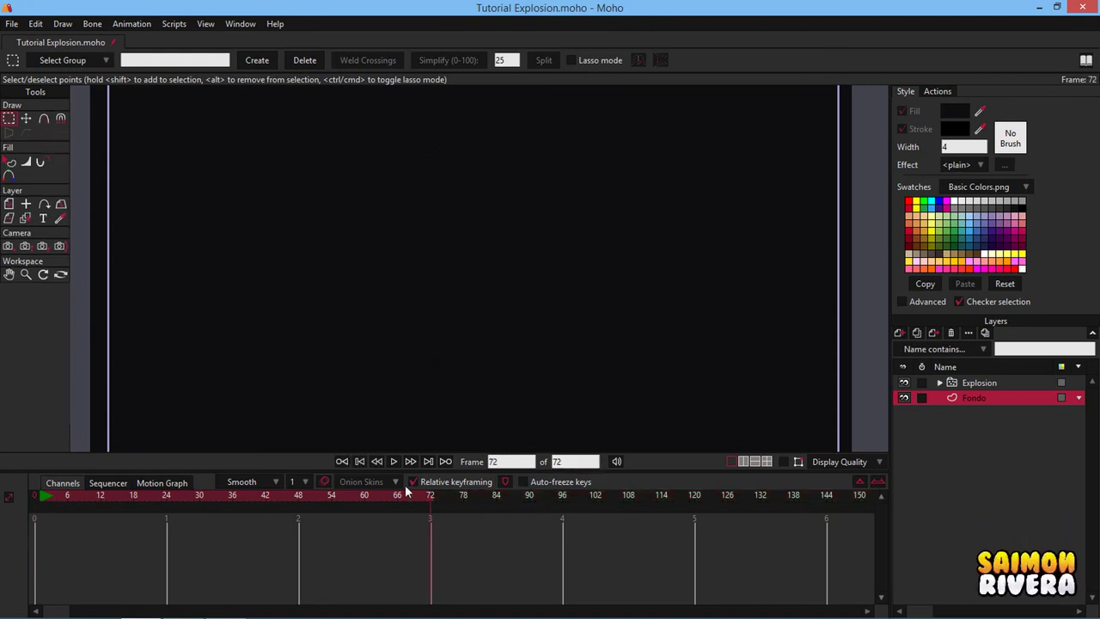
left_click(394, 461)
left_click(394, 462)
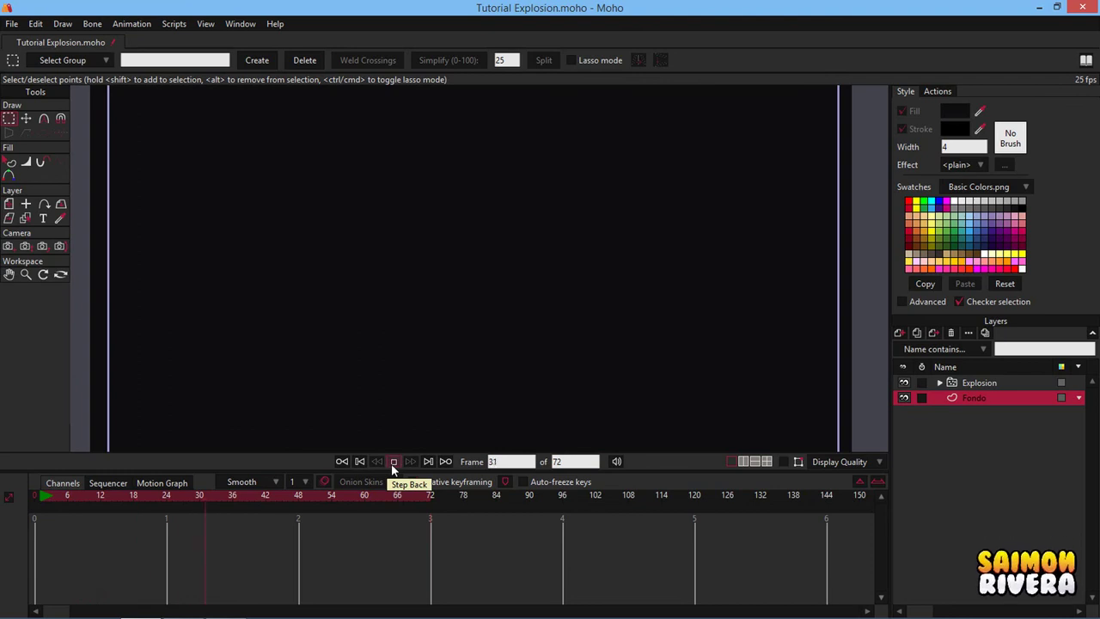
left_click(38, 498)
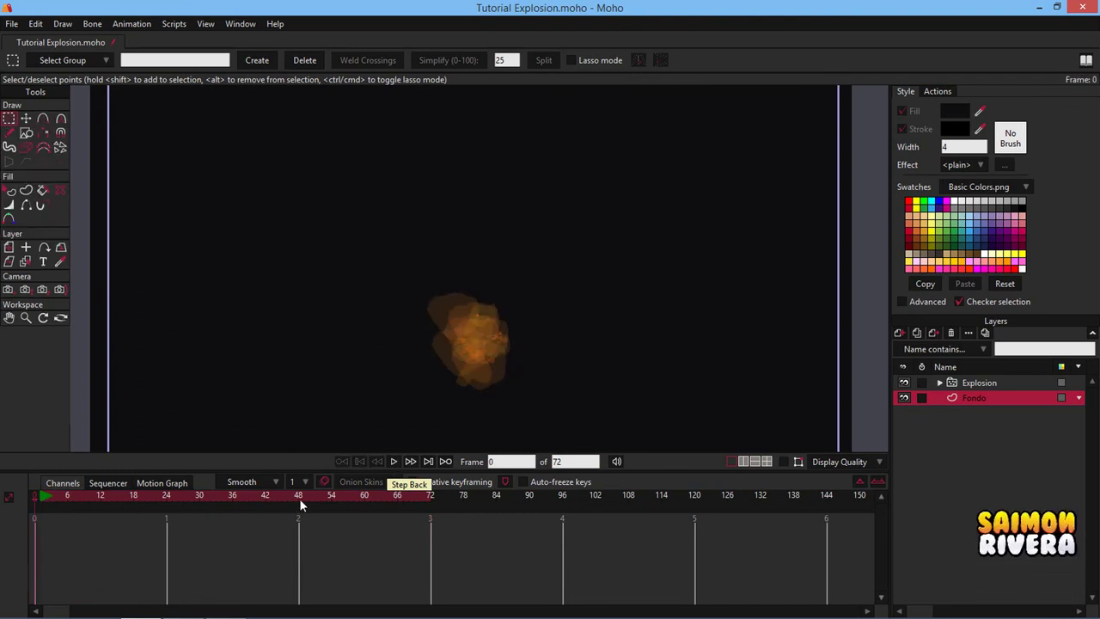
Set the animation's end frame to 60 and return the timeline to frame 0.
left_click(364, 496)
double_click(599, 463)
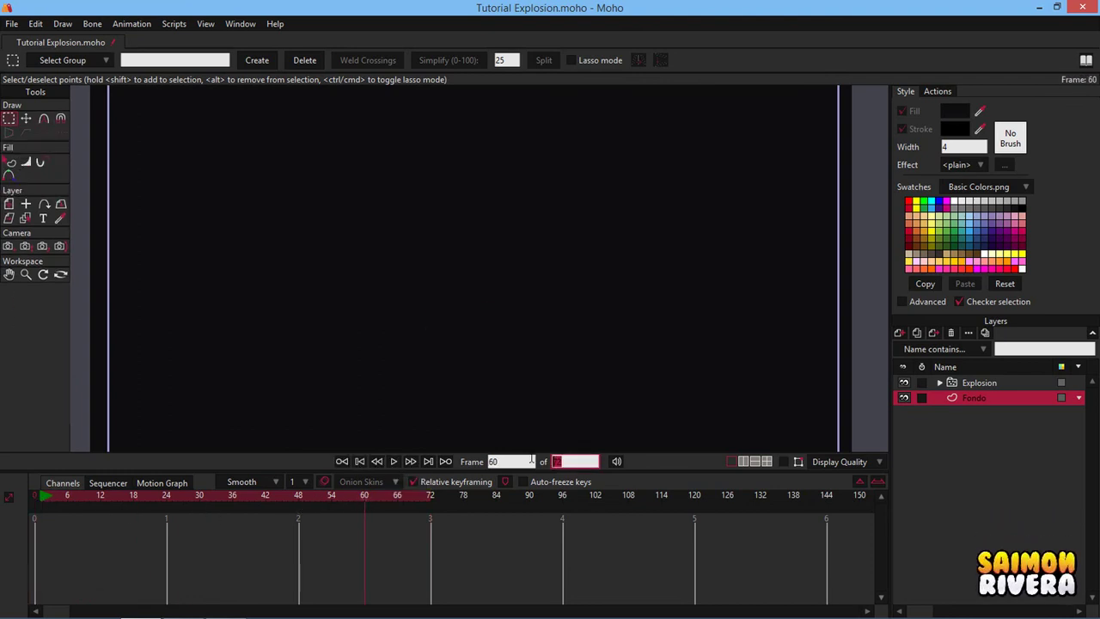
type("60")
key("Return")
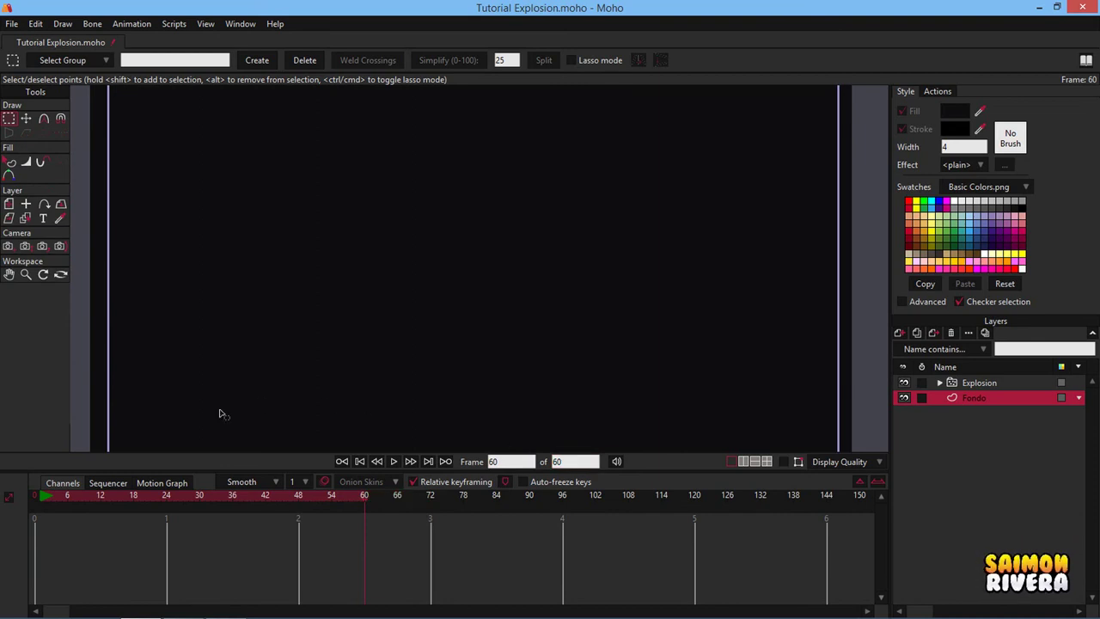
left_click(36, 496)
Export the animation as Tutorial Explosion.mp4 in the project folder, using the MP4 (H.264-AAC) preset at quality 100.
left_click(13, 23)
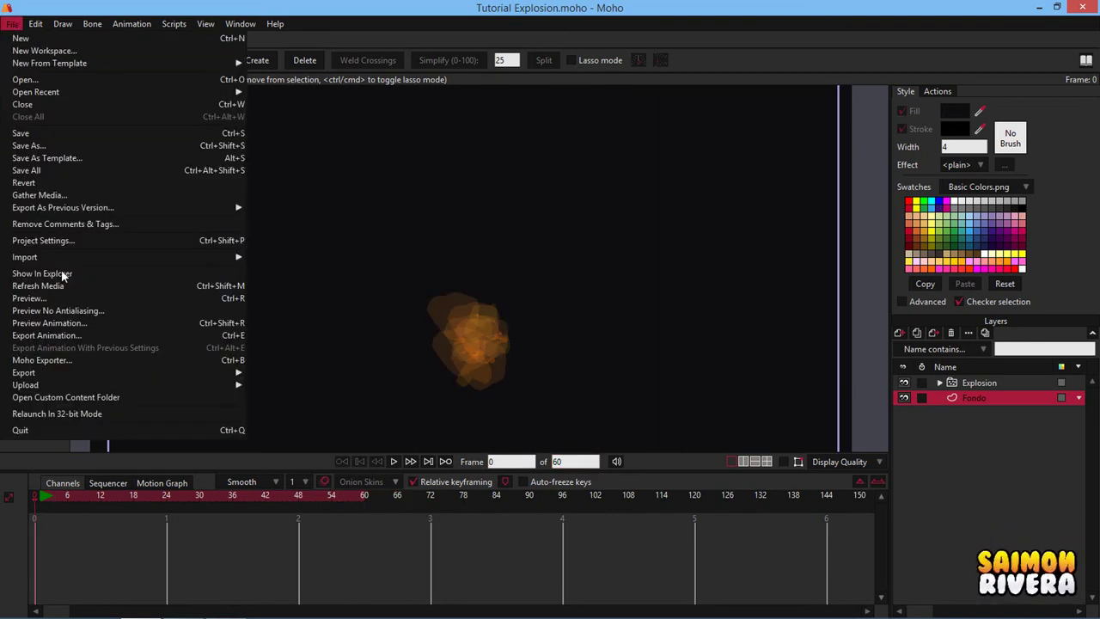
left_click(497, 256)
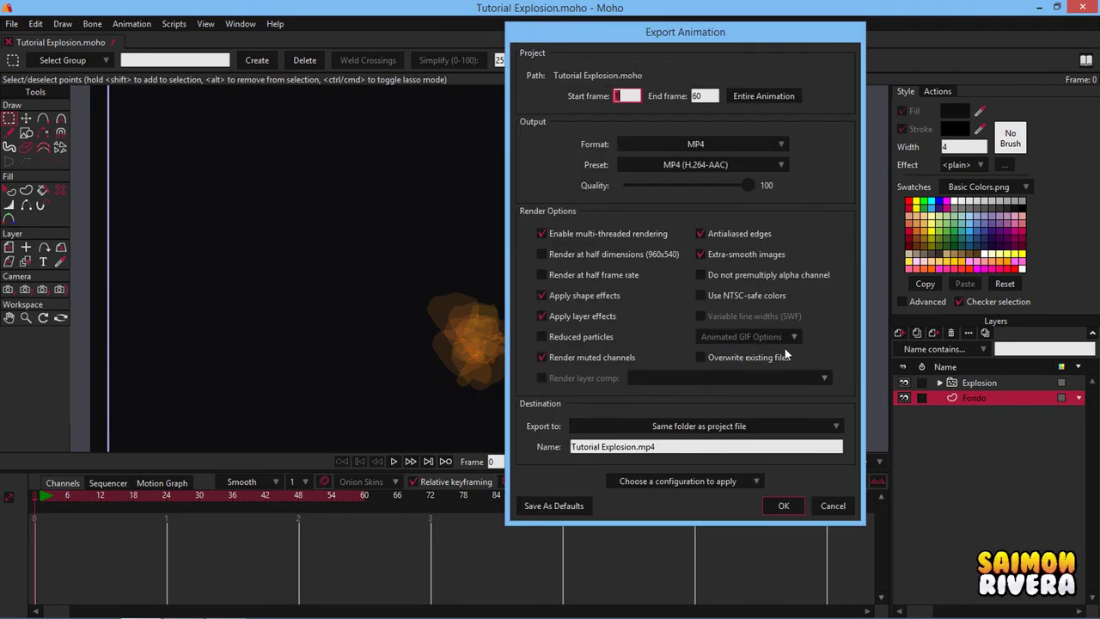
left_click(784, 506)
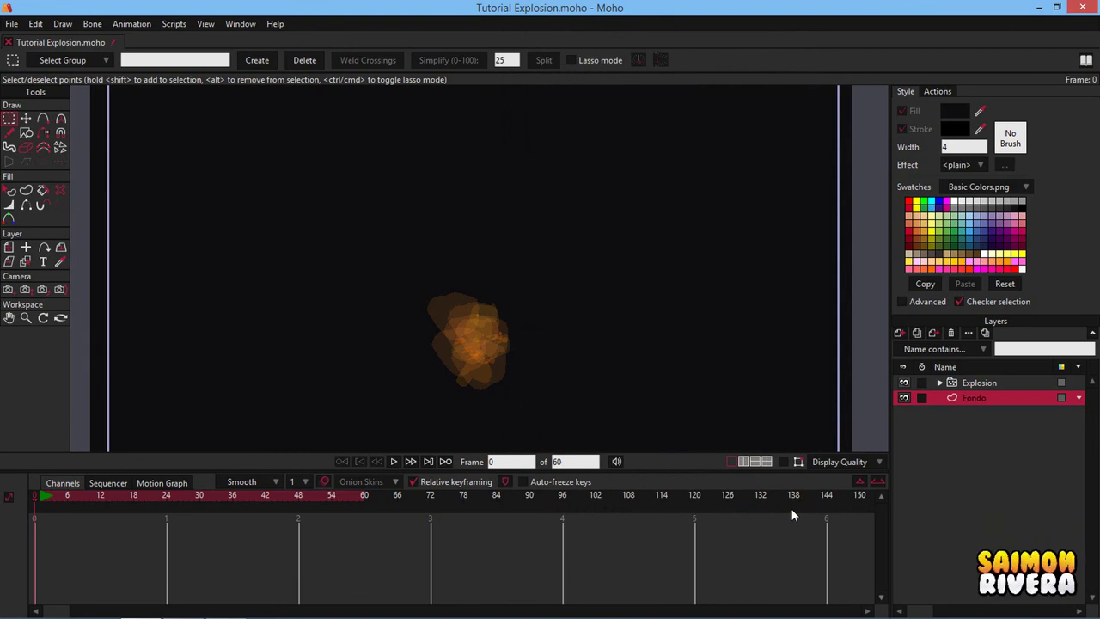